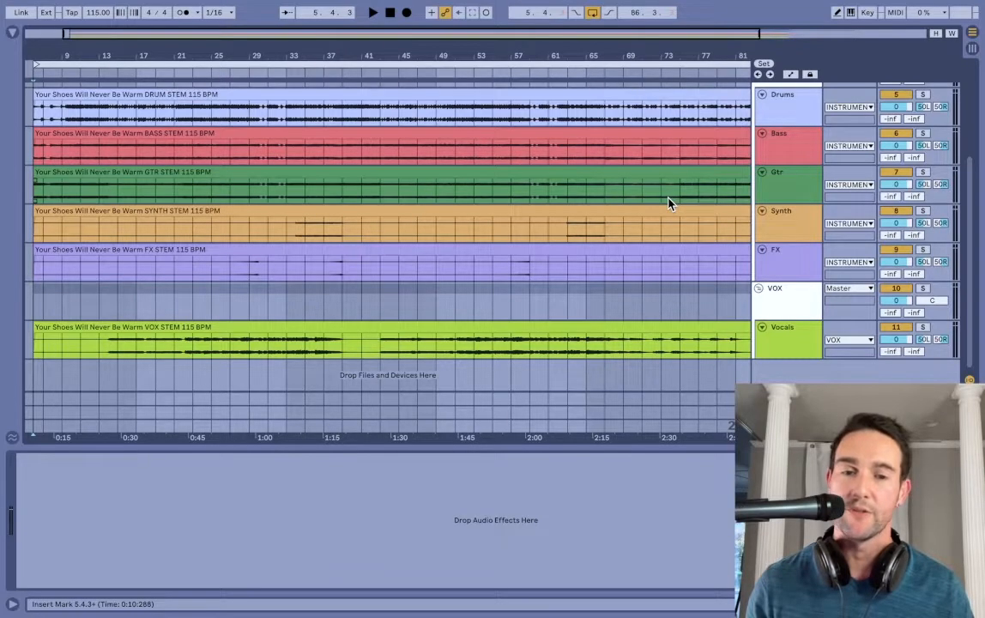
Collapse the INSTRUMENTAL and VOX group tracks in the arrangement
scroll(668, 201, "up", 2)
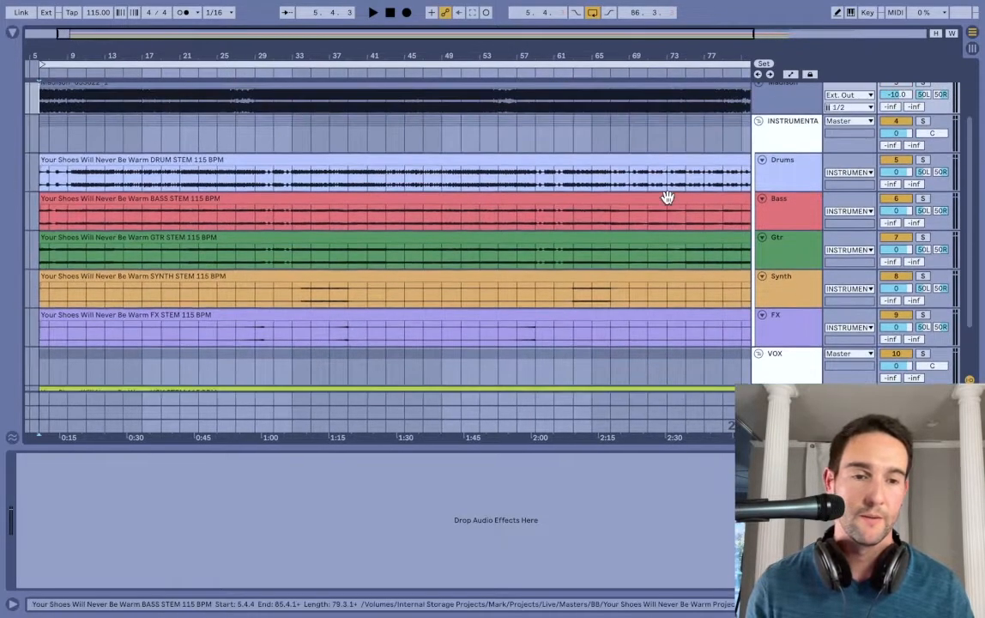
left_click(793, 138)
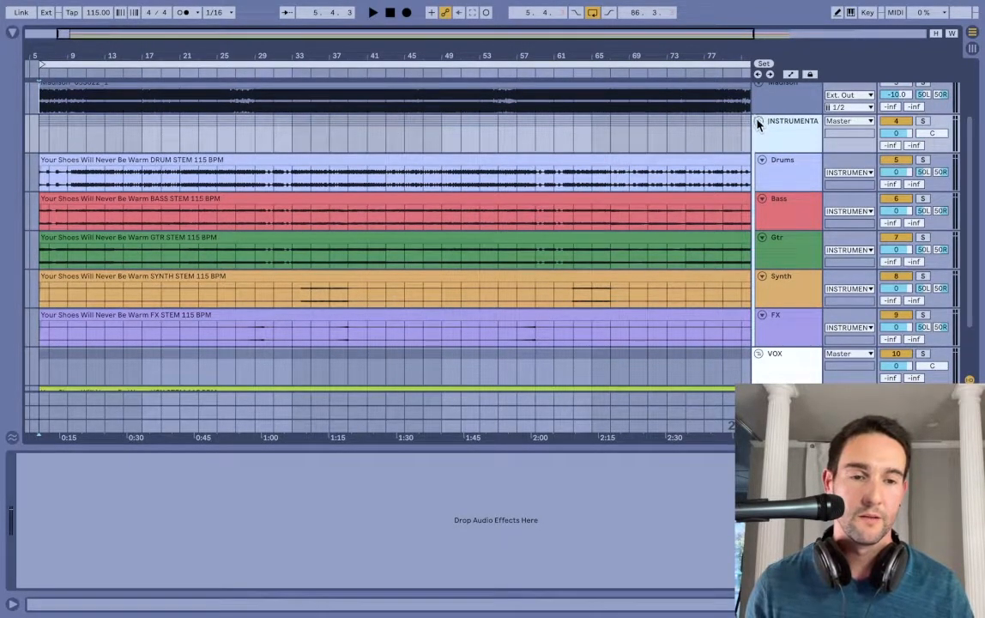
left_click(756, 121)
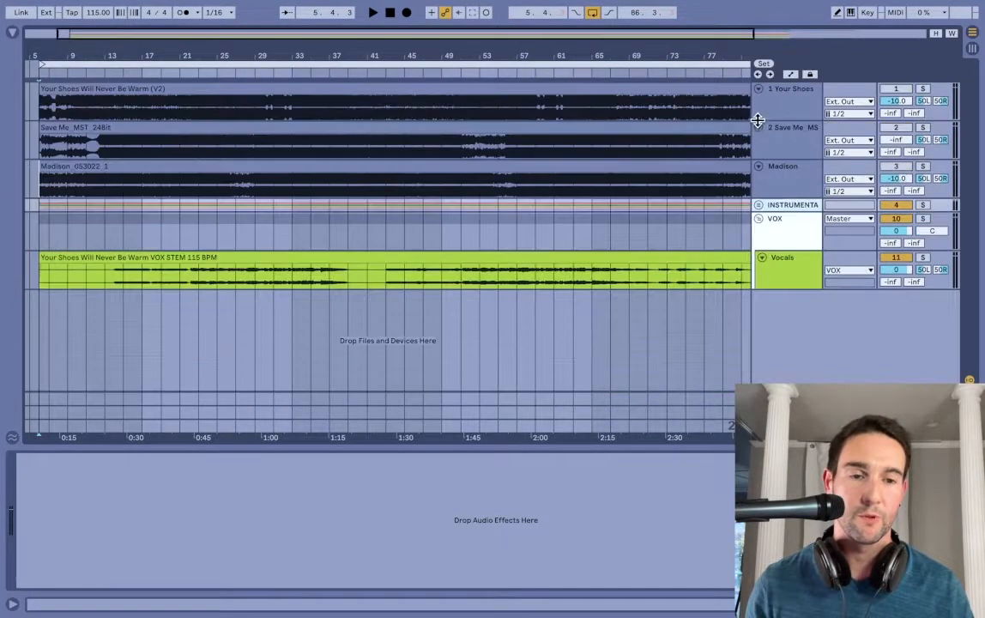
left_click(758, 218)
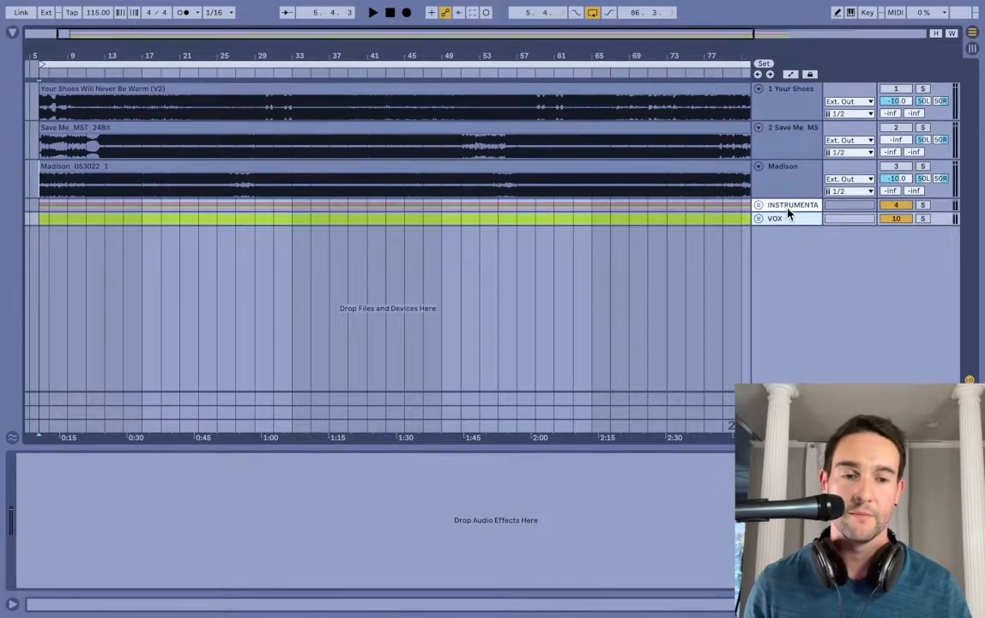
Expand the INSTRUMENTAL group and review its Drums, Bass, Gtr, Synth and FX stem tracks by selecting them
left_click(759, 207)
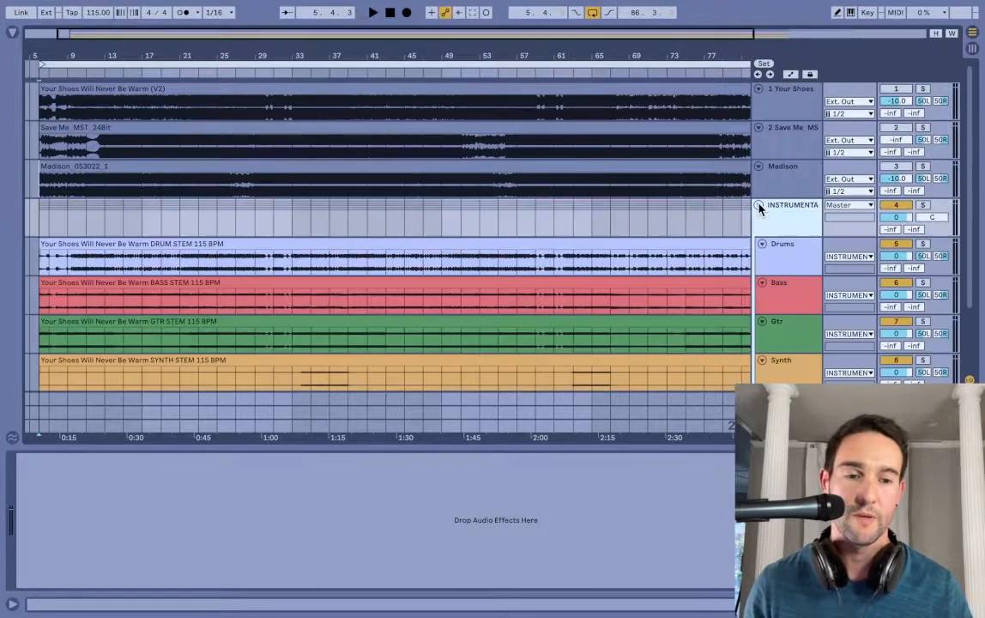
scroll(789, 224, "down", 2)
left_click(791, 210)
left_click(791, 245)
scroll(791, 246, "down", 1)
left_click(791, 251)
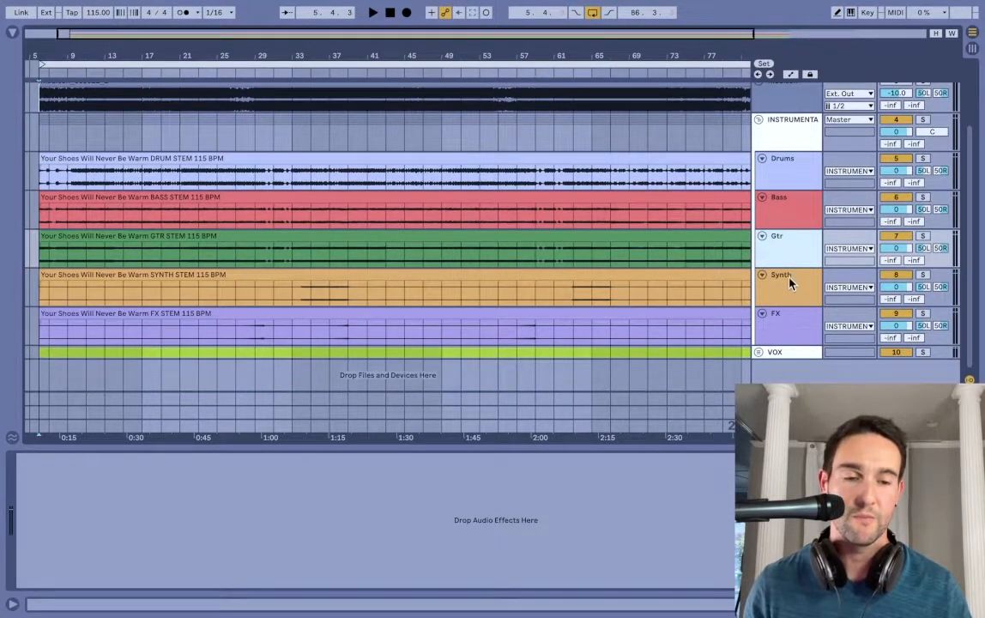
left_click(789, 288)
left_click(783, 330)
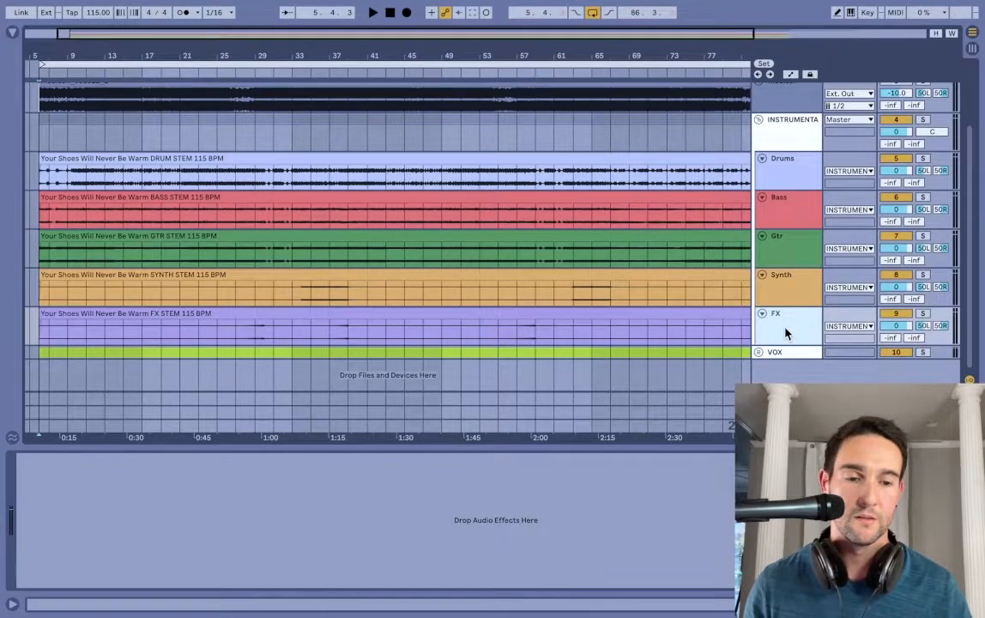
left_click(791, 174)
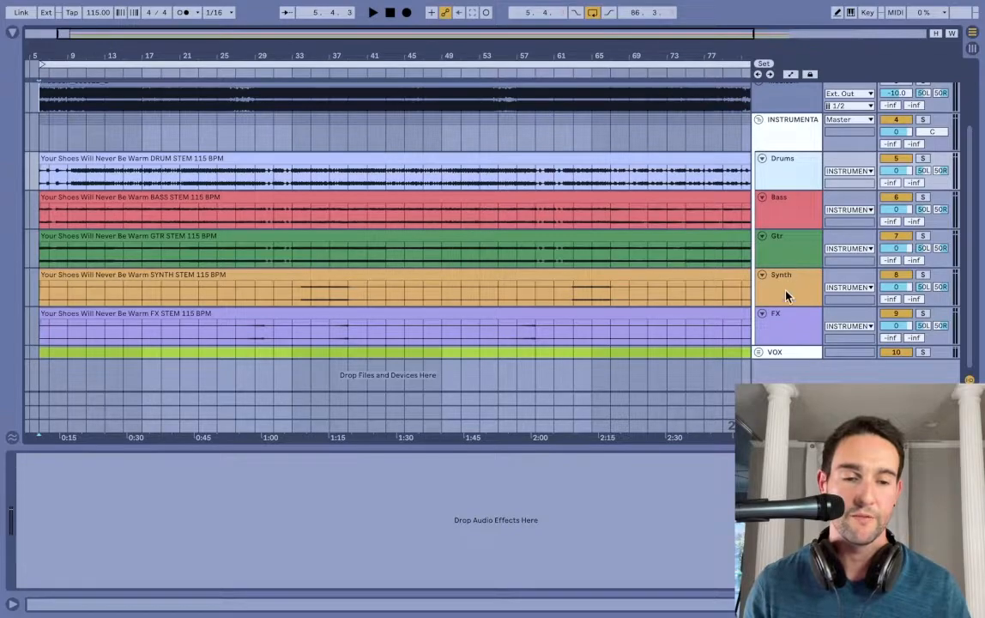
Expand the VOX group and select the Vocals track inside it
left_click(758, 352)
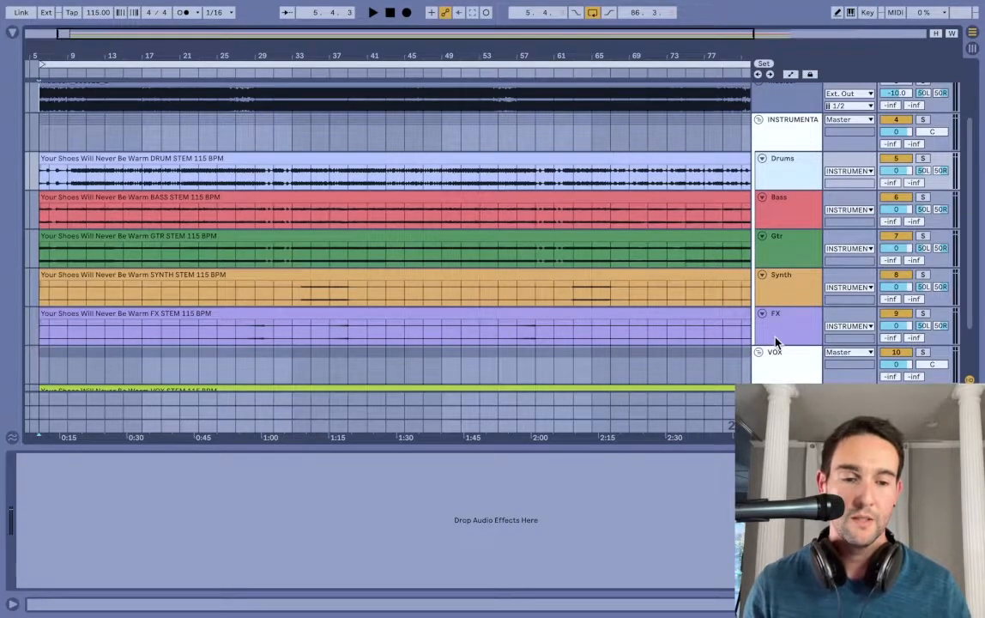
left_click(725, 345)
left_click(776, 338)
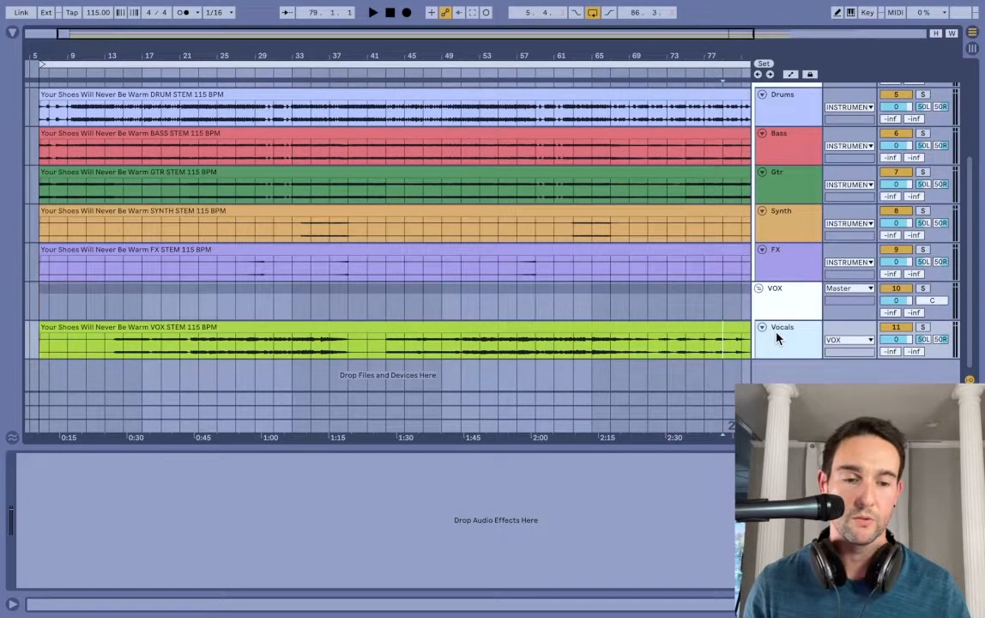
left_click(770, 296)
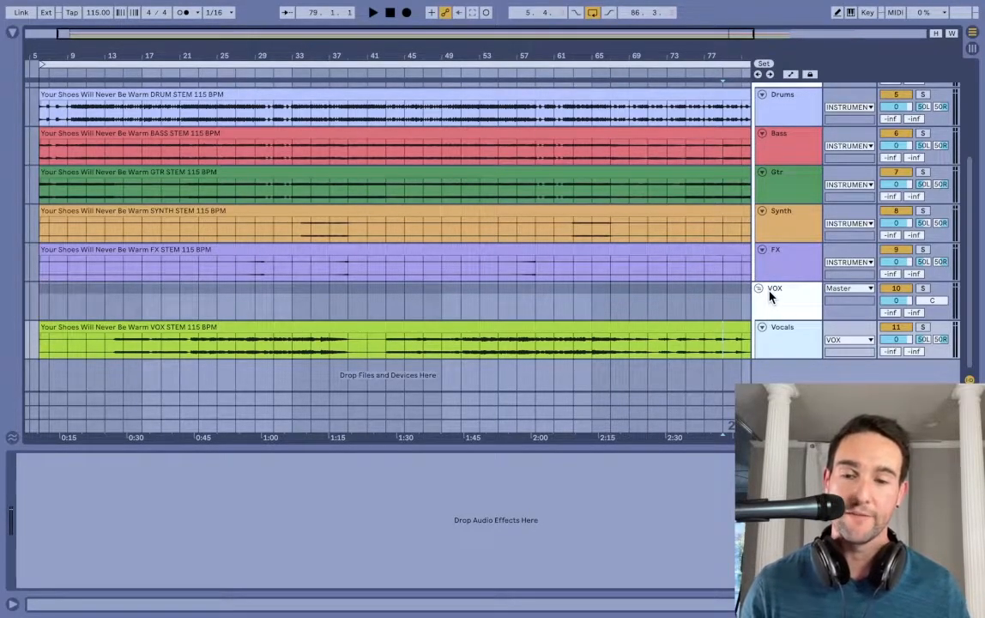
Review the reference tracks above the INSTRUMENTAL group, selecting the Madison clip and the Your Shoes Will Never Be Warm (V2) clip
scroll(770, 297, "up", 3)
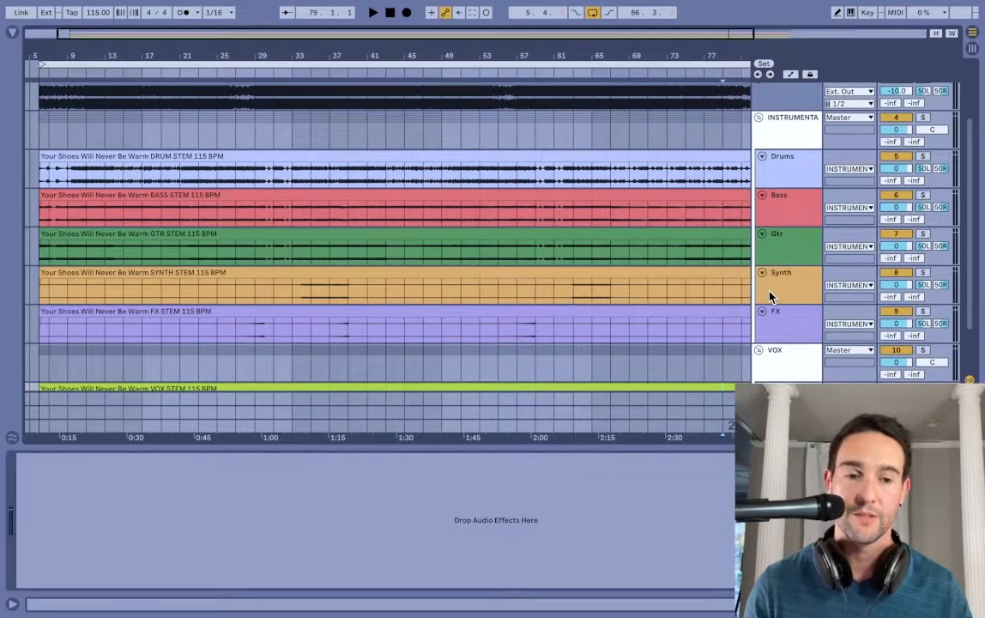
scroll(770, 296, "up", 4)
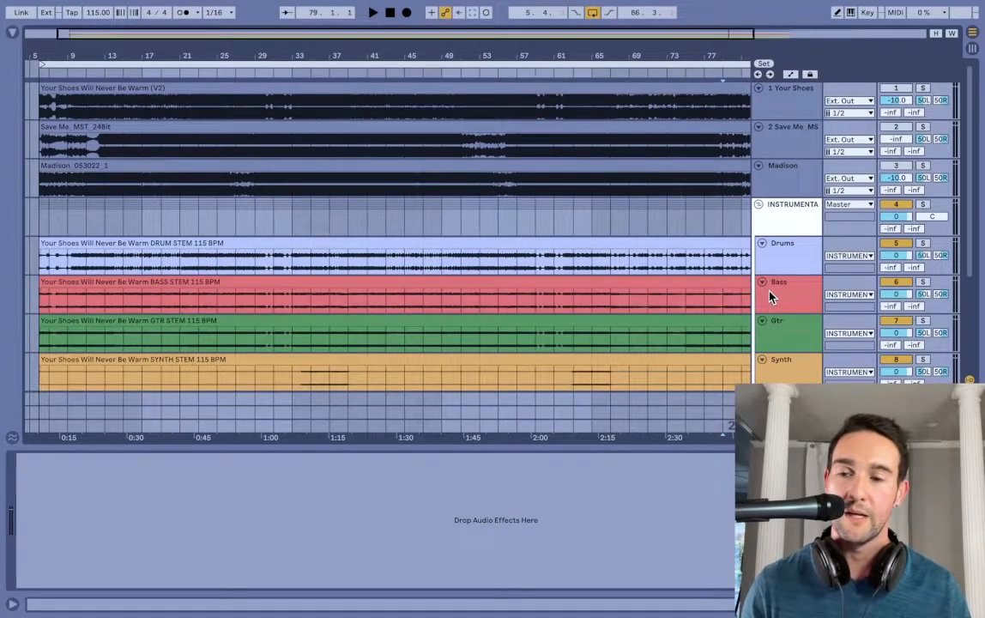
left_click(642, 168)
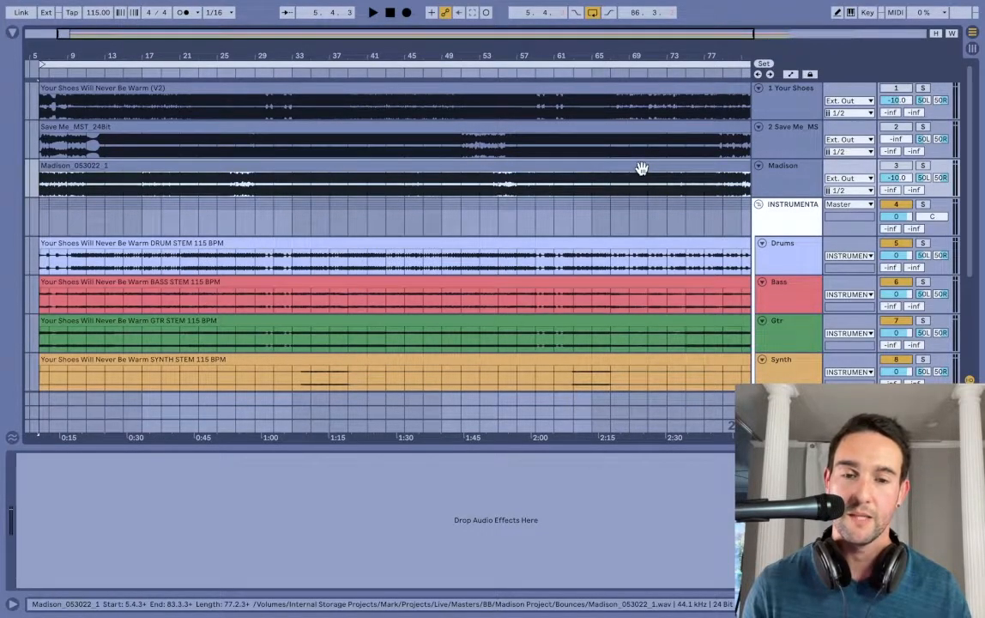
left_click(646, 179)
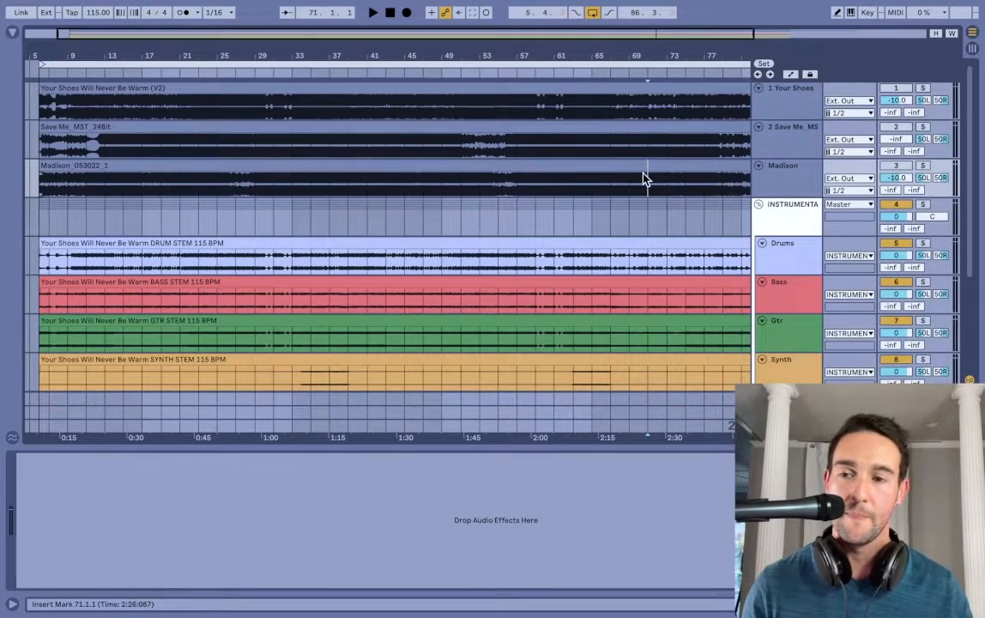
left_click(634, 90)
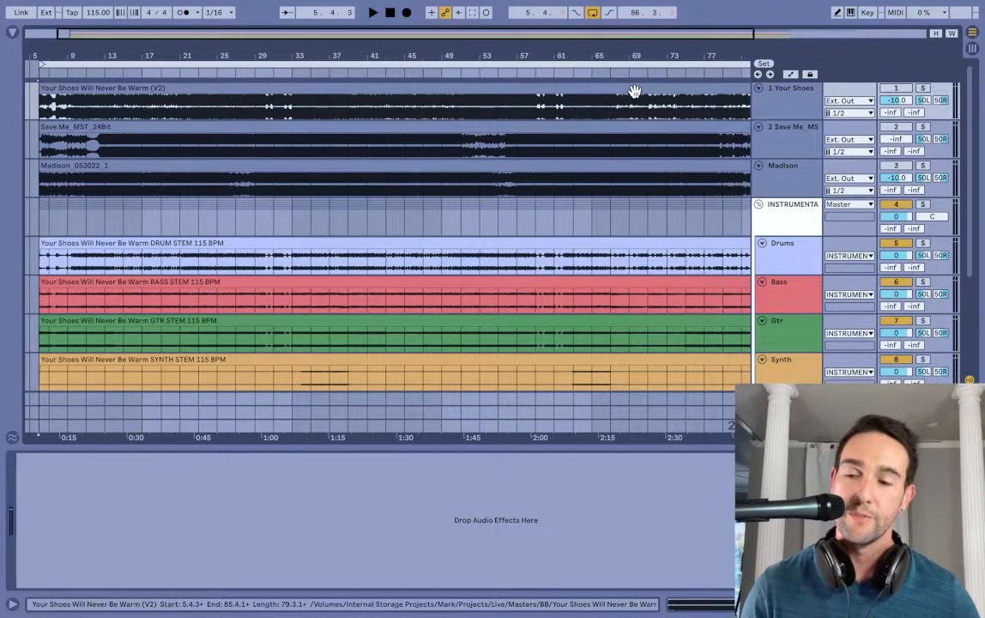
Compare the Madison, Save Me and Your Shoes Will Never Be Warm (V2) clips by selecting each one in turn
left_click(208, 165)
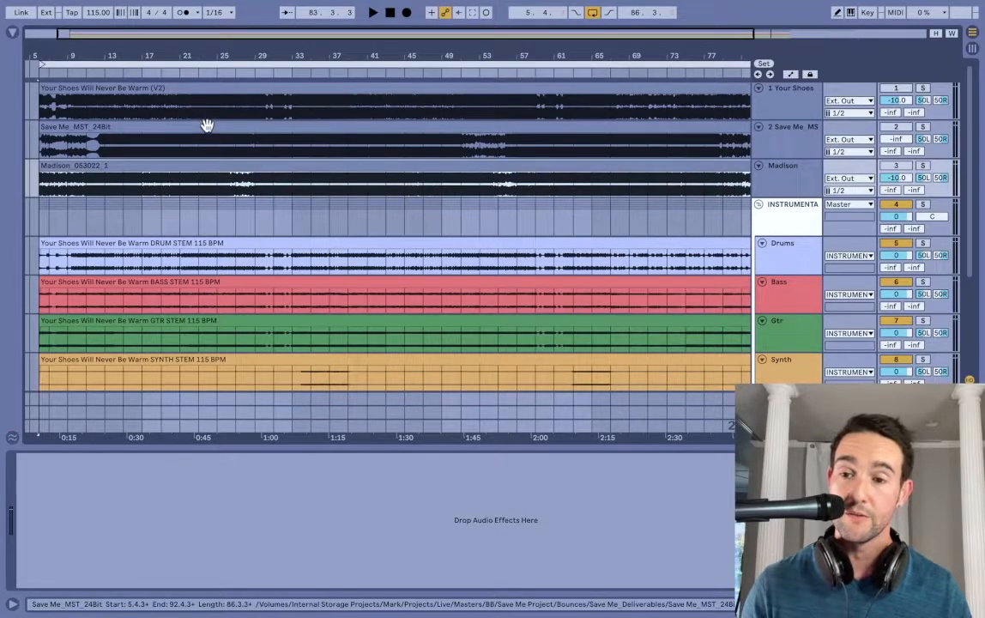
left_click(207, 127)
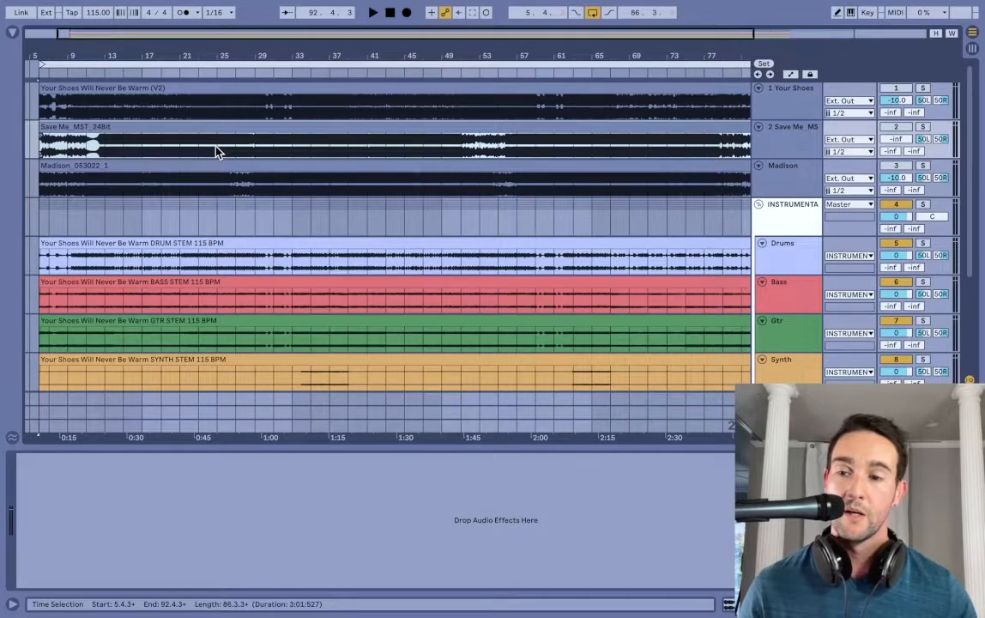
left_click(215, 175)
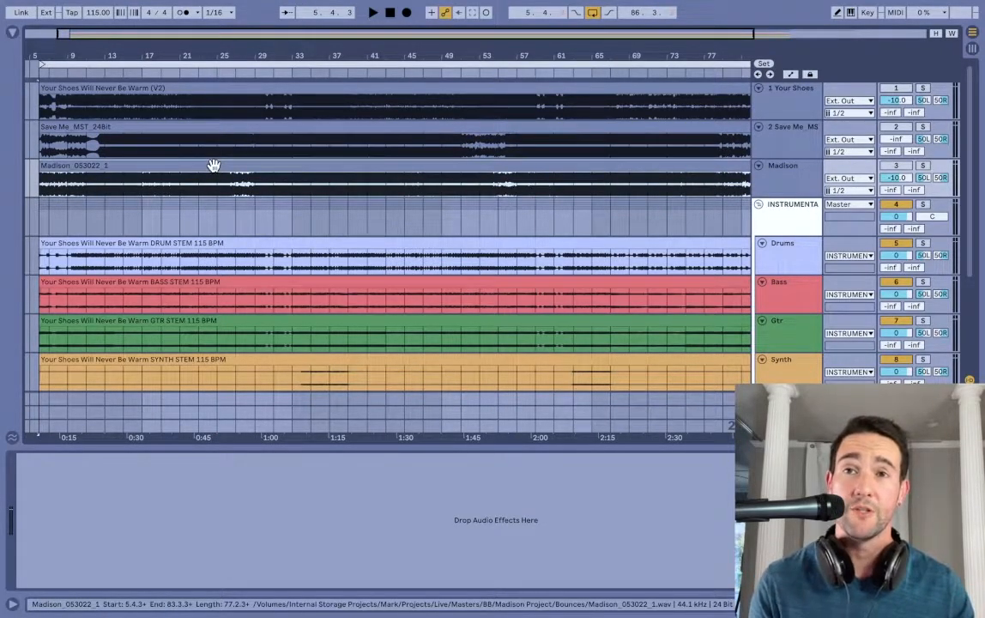
left_click(223, 128)
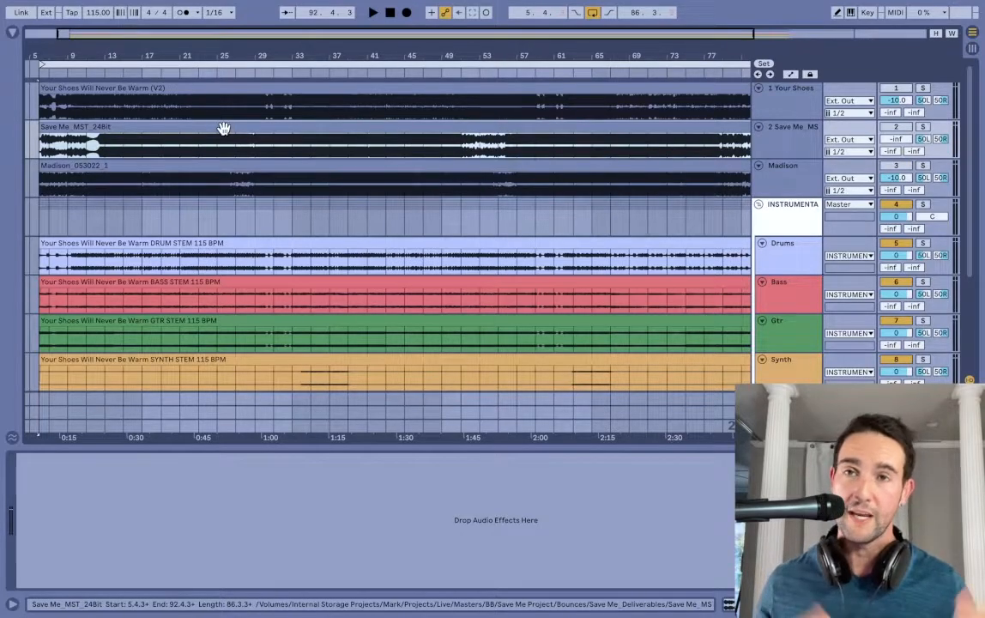
left_click(220, 169)
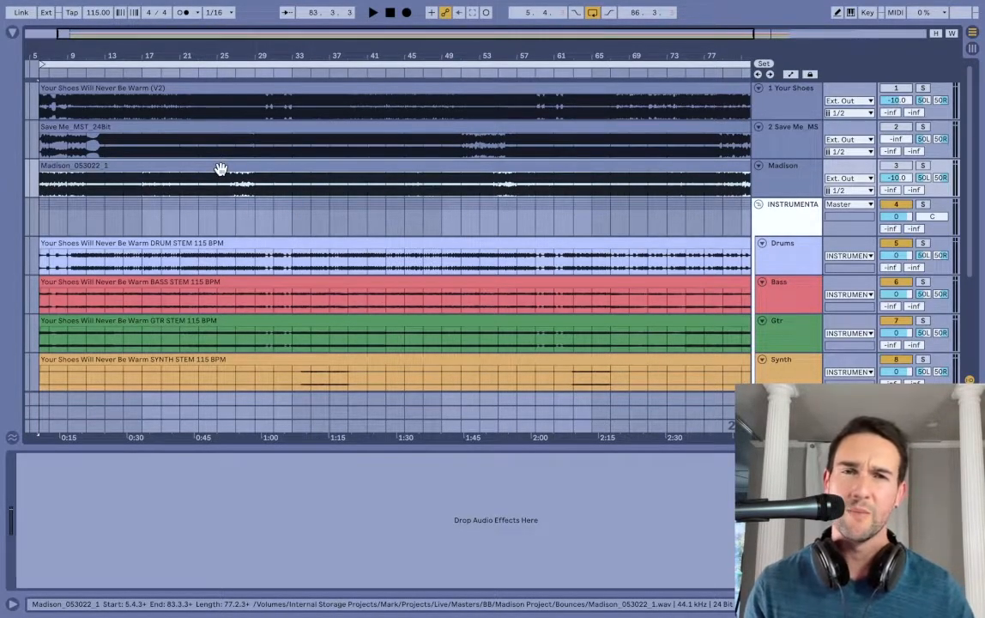
left_click(229, 90)
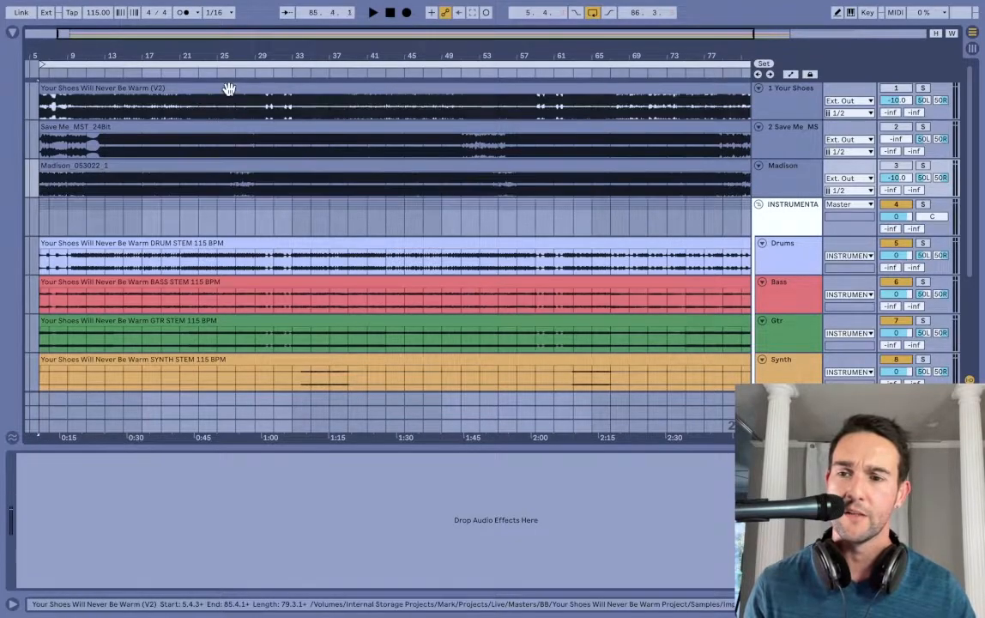
left_click(192, 168)
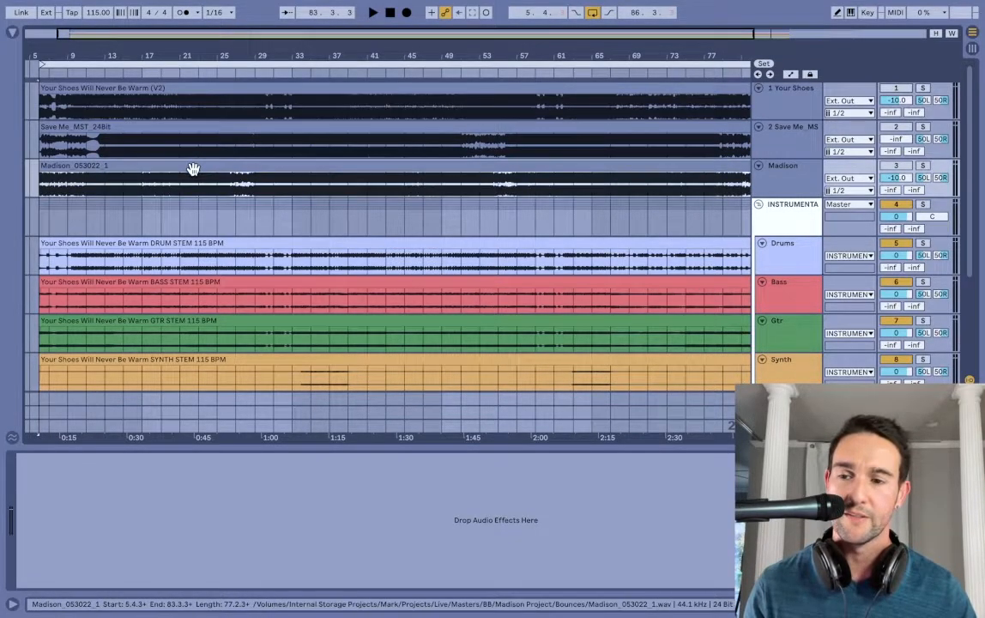
left_click(224, 89)
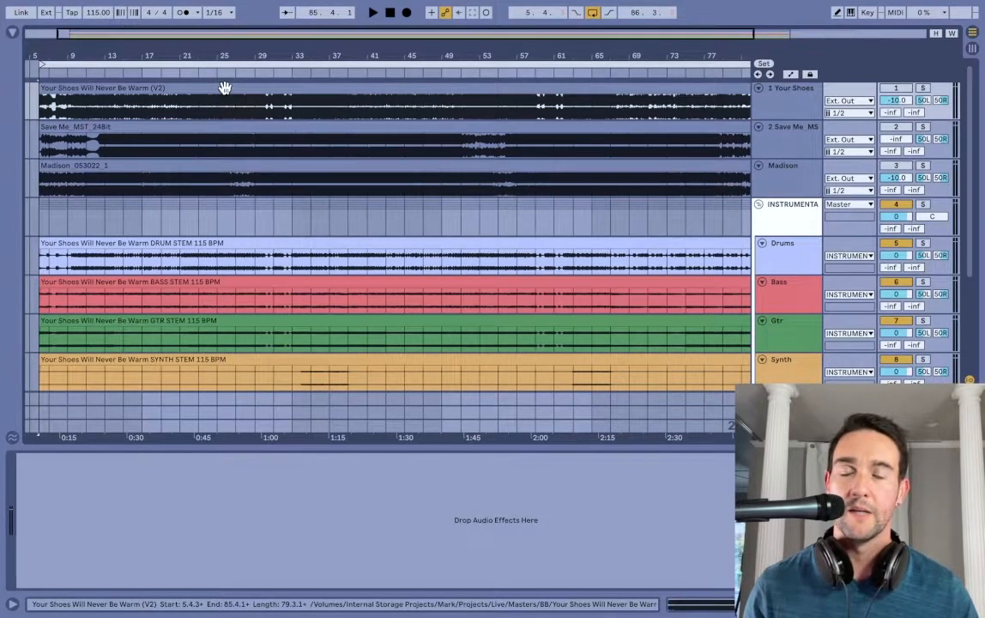
Fit the whole arrangement in view and select the Madison, Your Shoes Will Never Be Warm (V2) and drum stem clips one after another
key("super+a")
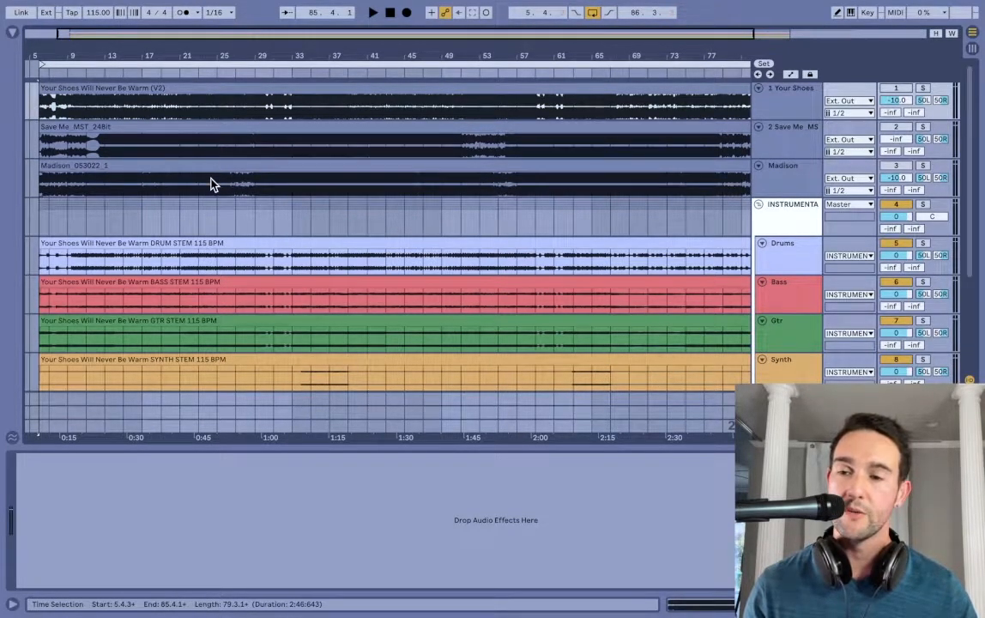
key("z")
left_click(158, 168)
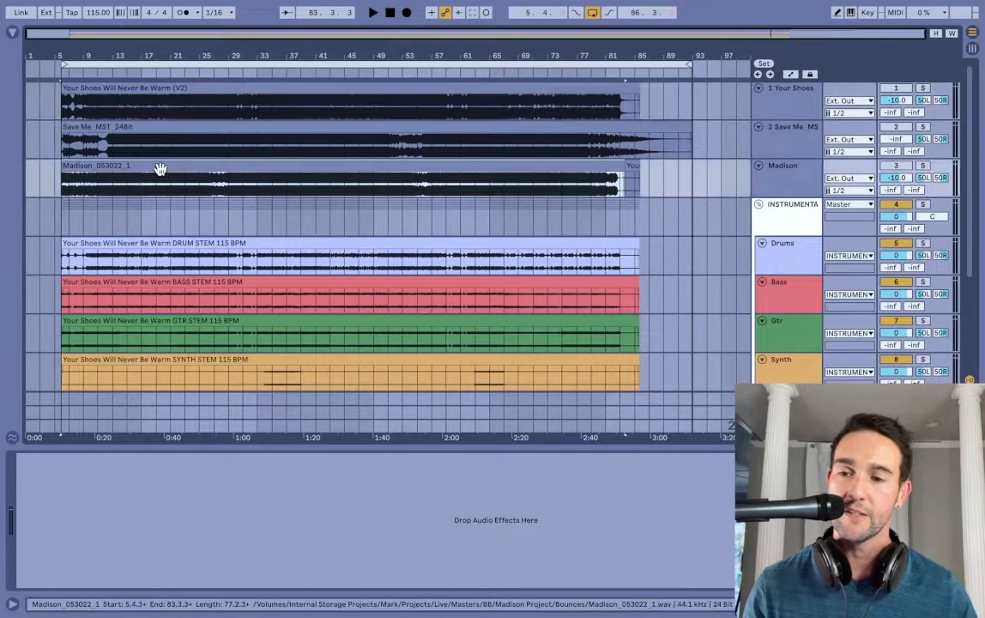
left_click(181, 185)
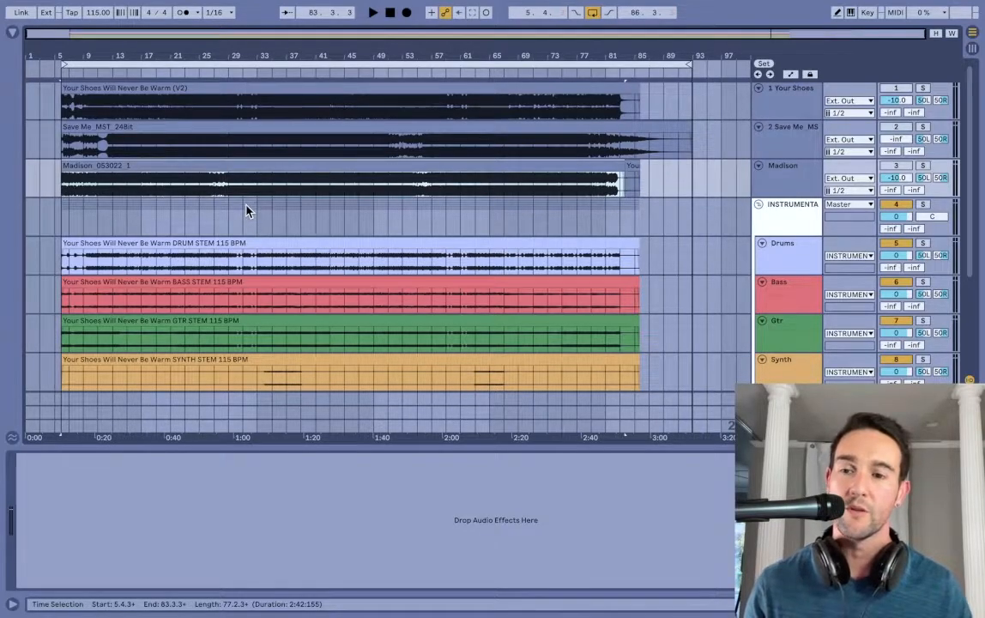
left_click(219, 87)
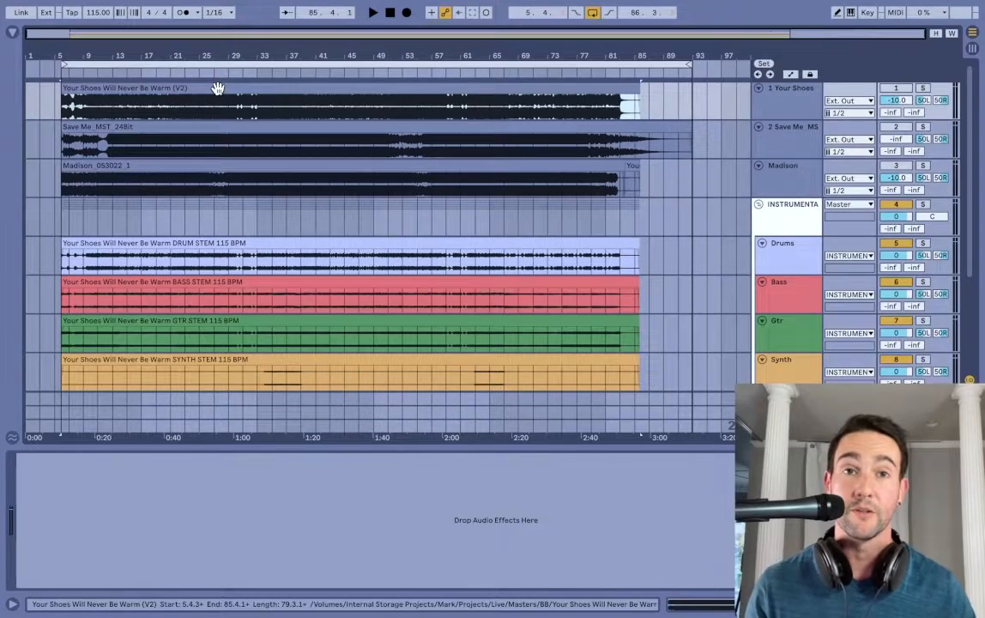
left_click(285, 245)
scroll(292, 321, "down", 1)
scroll(394, 257, "up", 1)
Solo the 1 Your Shoes track and switch its solo off again
left_click(803, 103)
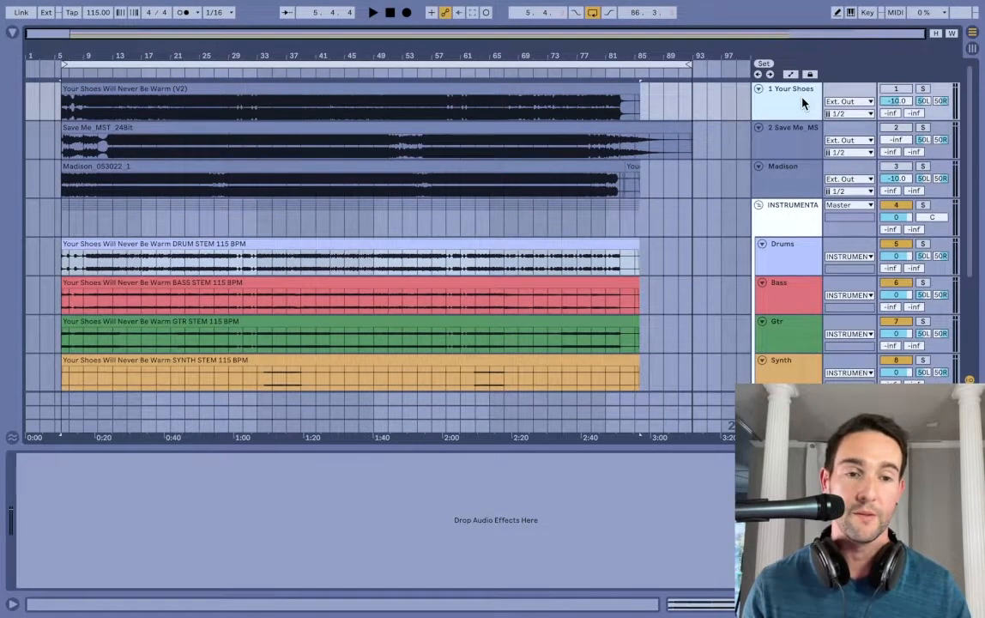
left_click(922, 88)
left_click(598, 121)
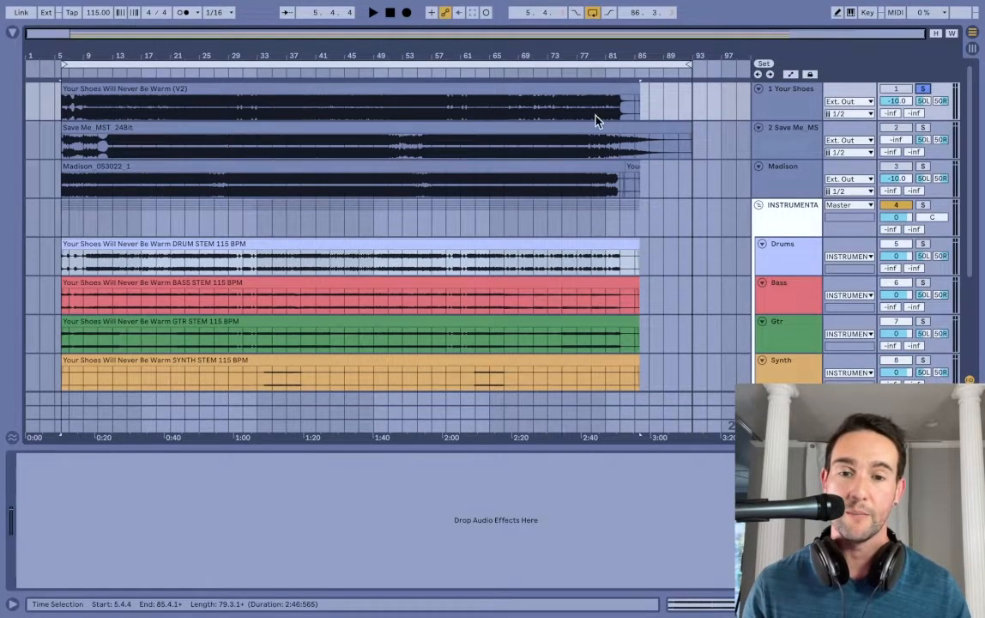
left_click(923, 89)
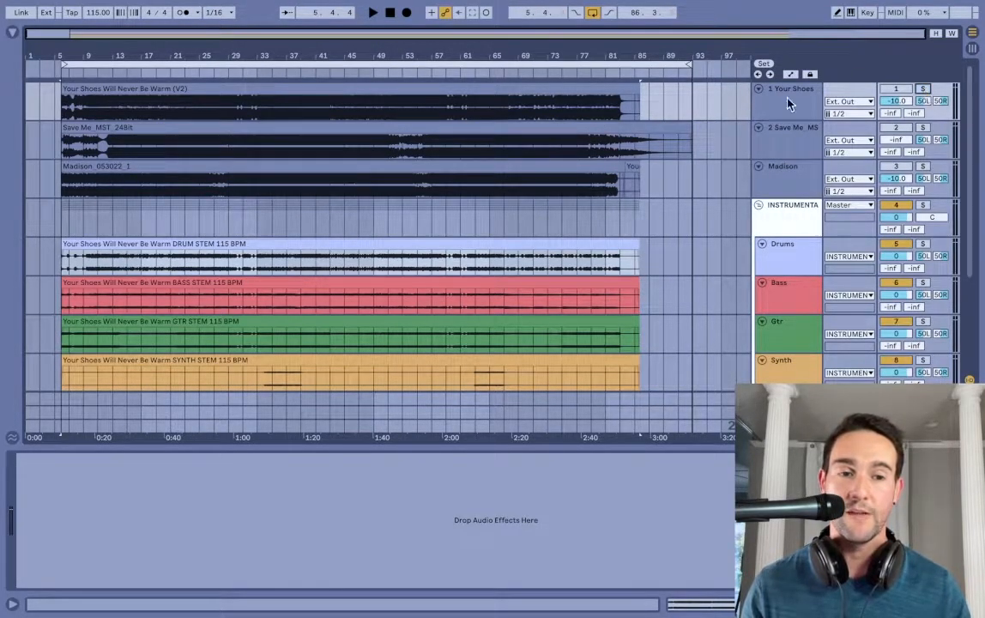
left_click(335, 271)
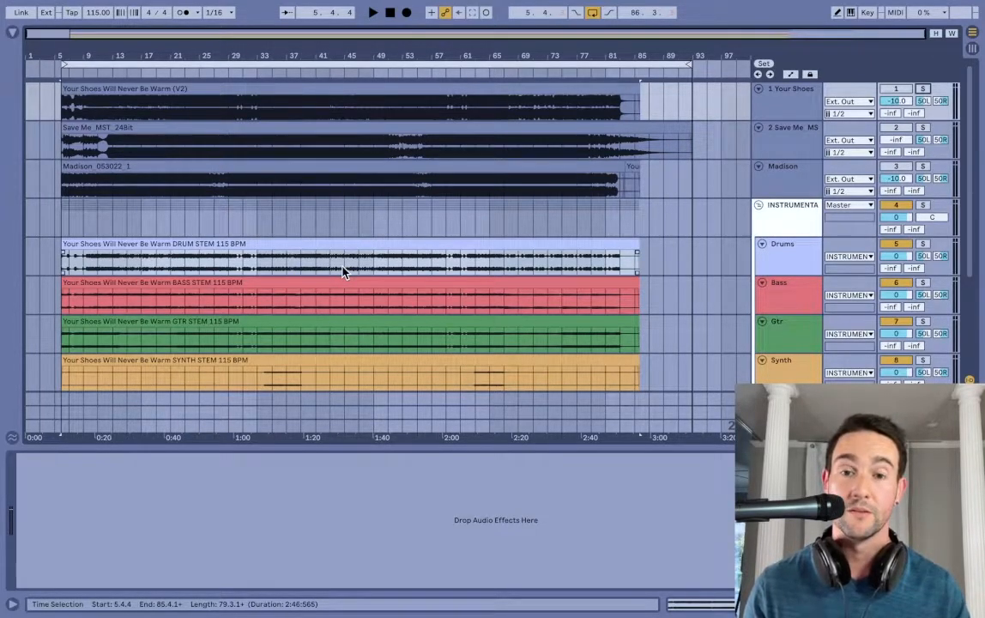
Select bars 39 to 47 of the Your Shoes Will Never Be Warm (V2) clip, then place the insert marker at bar 41 in the drum stem
left_click(327, 114)
left_click_drag(327, 114, 364, 118)
key("shift+Left")
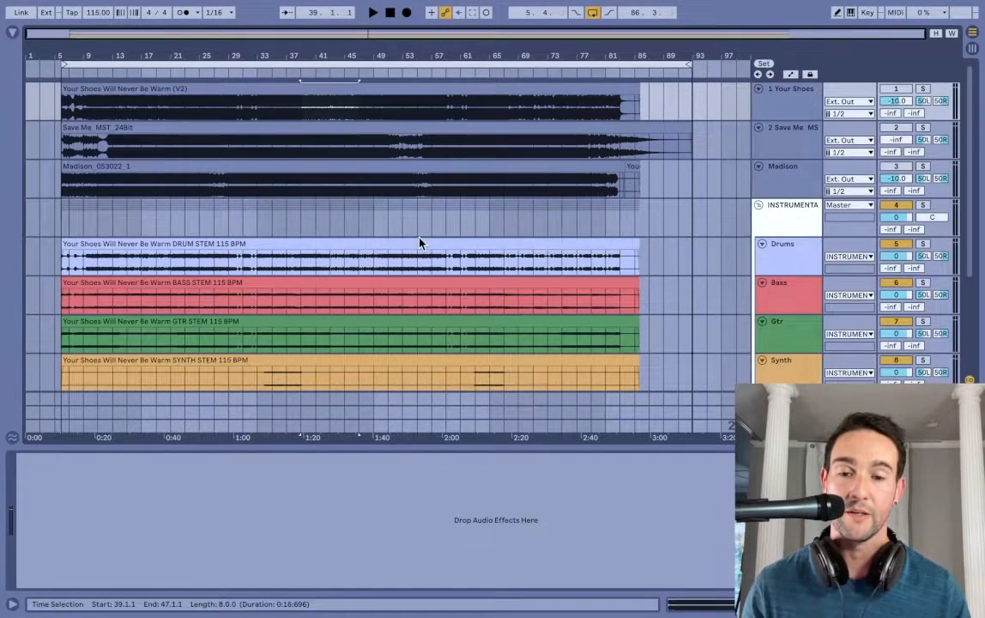
left_click(310, 263)
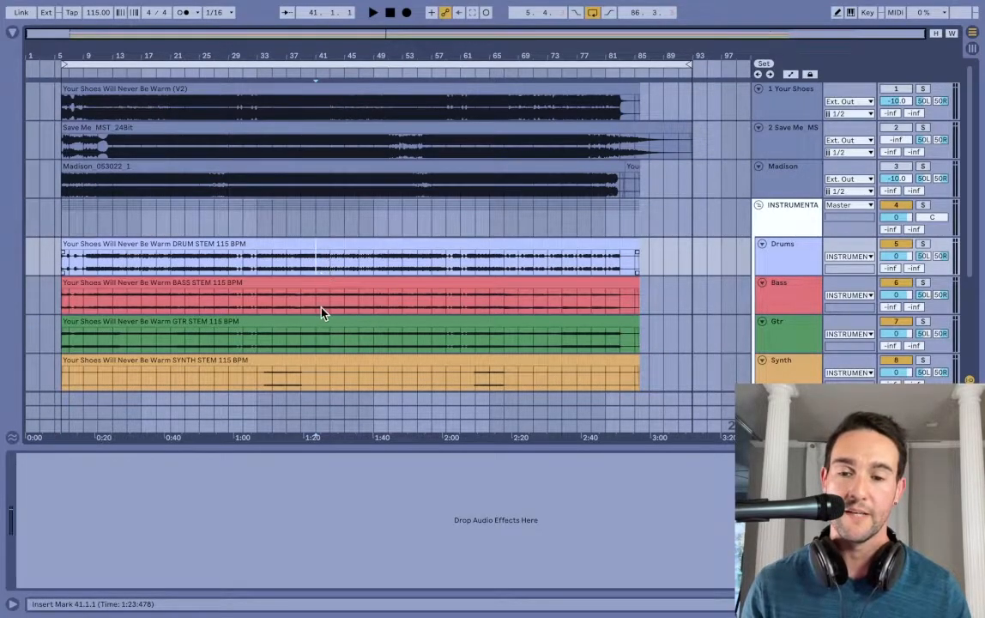
scroll(322, 310, "down", 3)
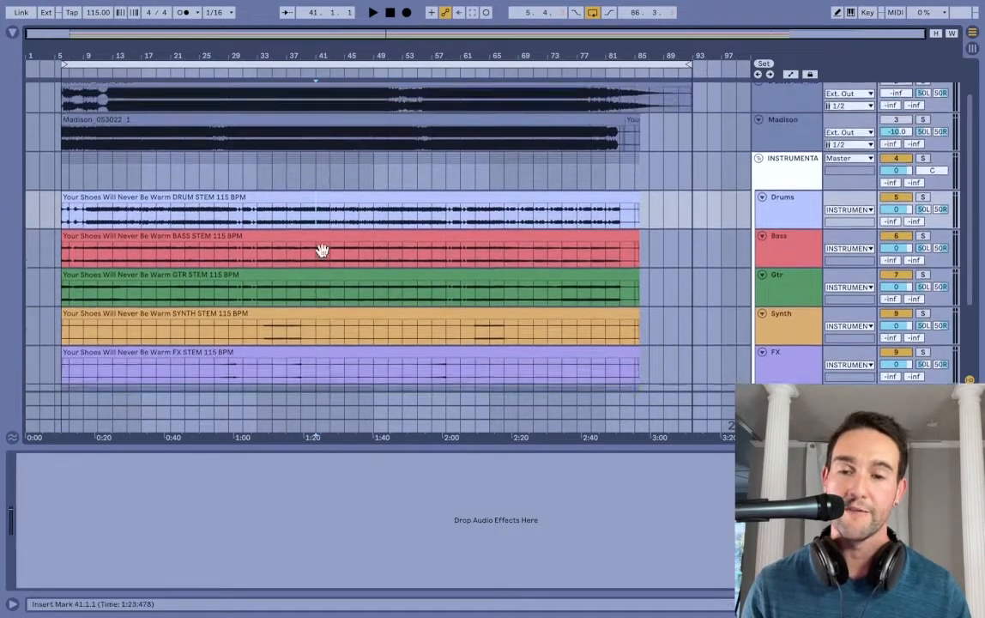
Select sections of the Your Shoes Will Never Be Warm (V2) clip starting at bars 47 and 39, then bars 39 to 45 of Save Me
scroll(321, 250, "up", 3)
left_click_drag(360, 105, 409, 105)
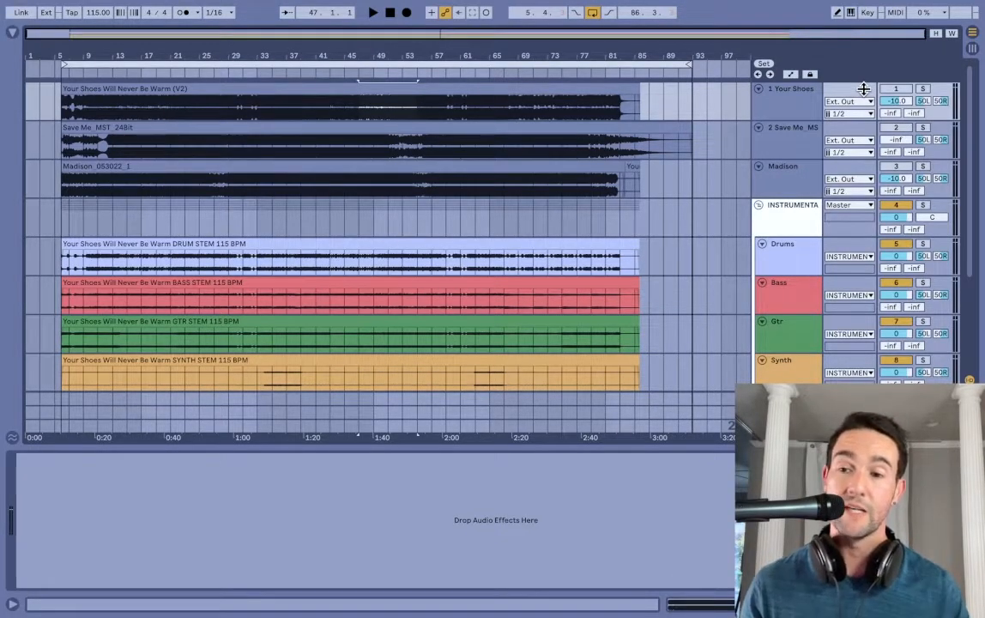
left_click(301, 115)
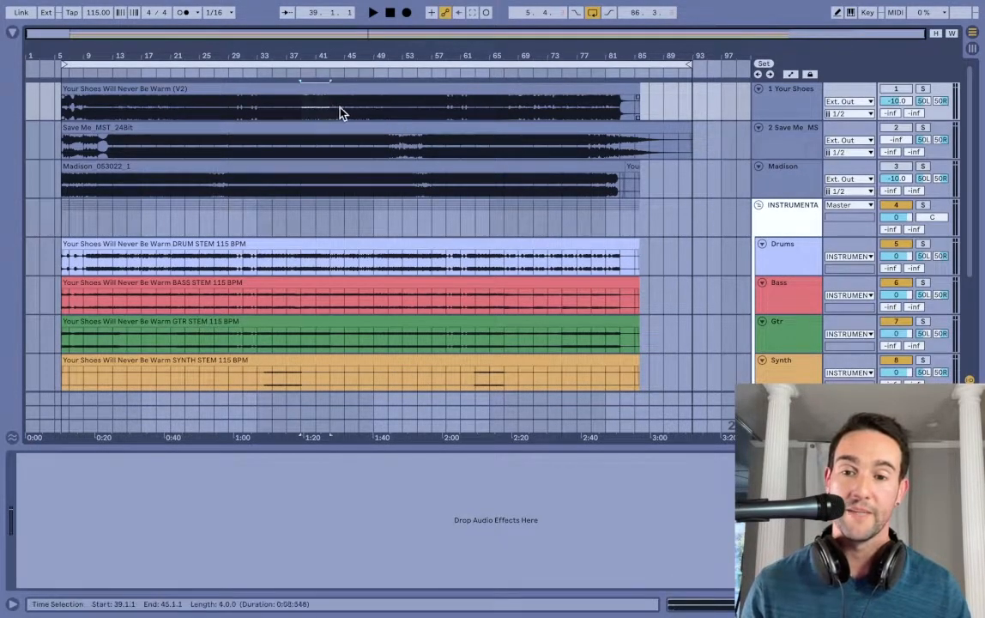
left_click_drag(302, 152, 346, 156)
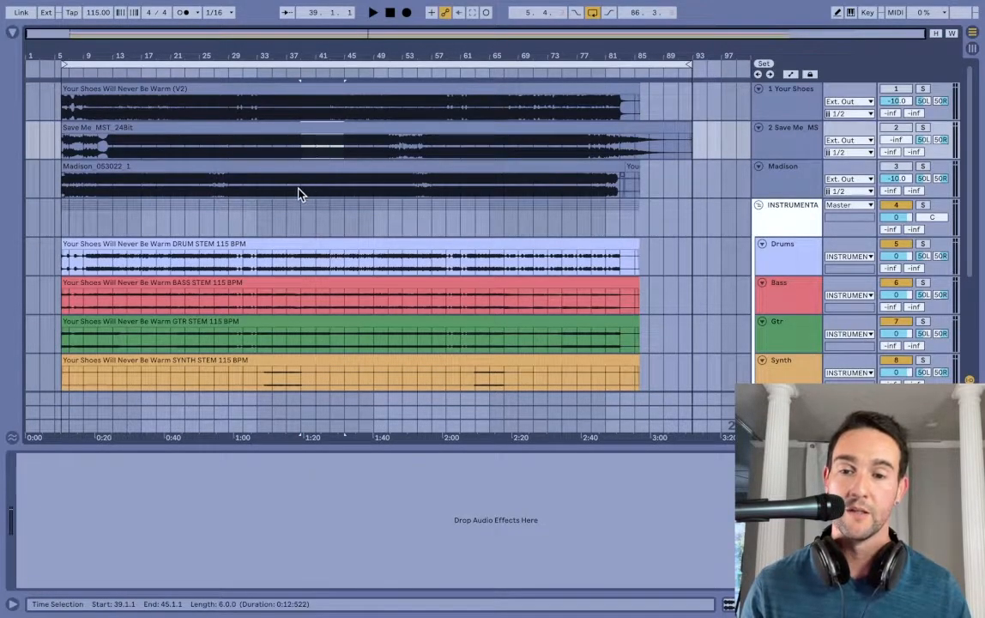
Select the Madison clip, the Save Me clip and the Madison clip again to compare the two references
left_click(341, 168)
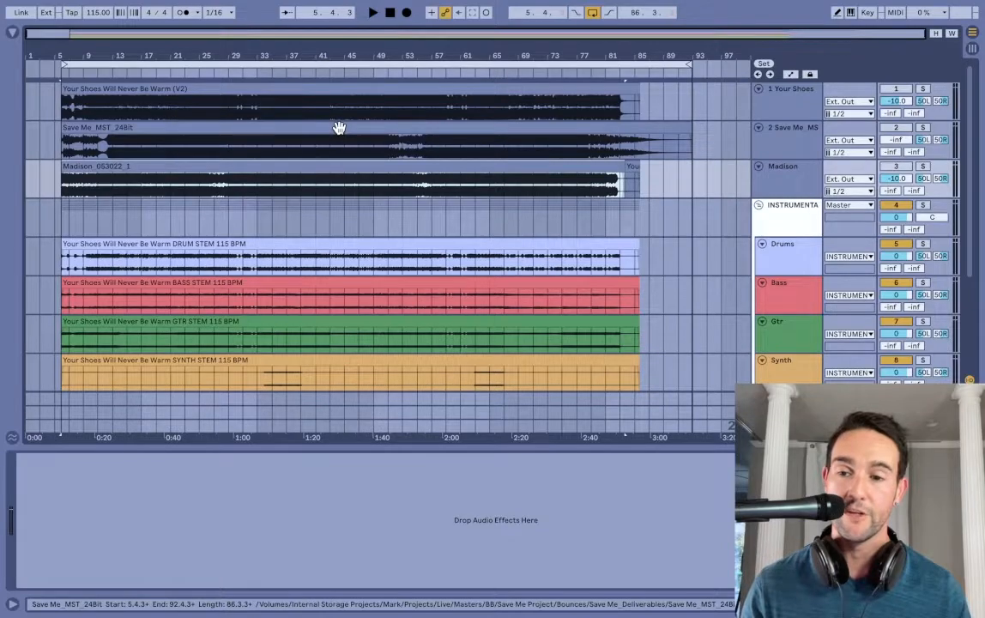
left_click(339, 127)
left_click(321, 167)
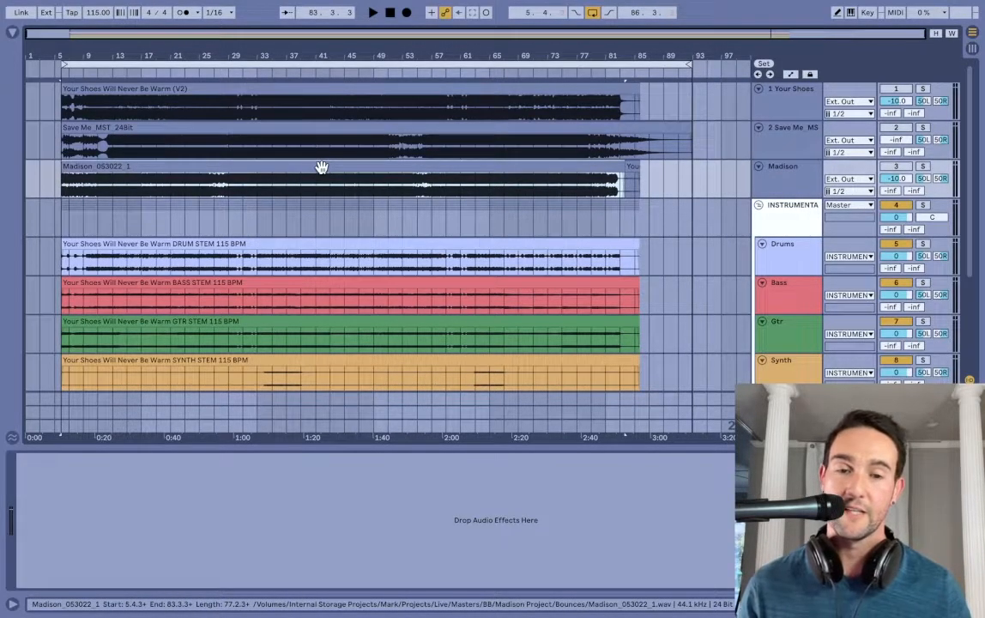
Select the 2 Save Me_MS and Madison tracks in turn, then select the time span covered by the arrangement loop
left_click(790, 129)
left_click(783, 170)
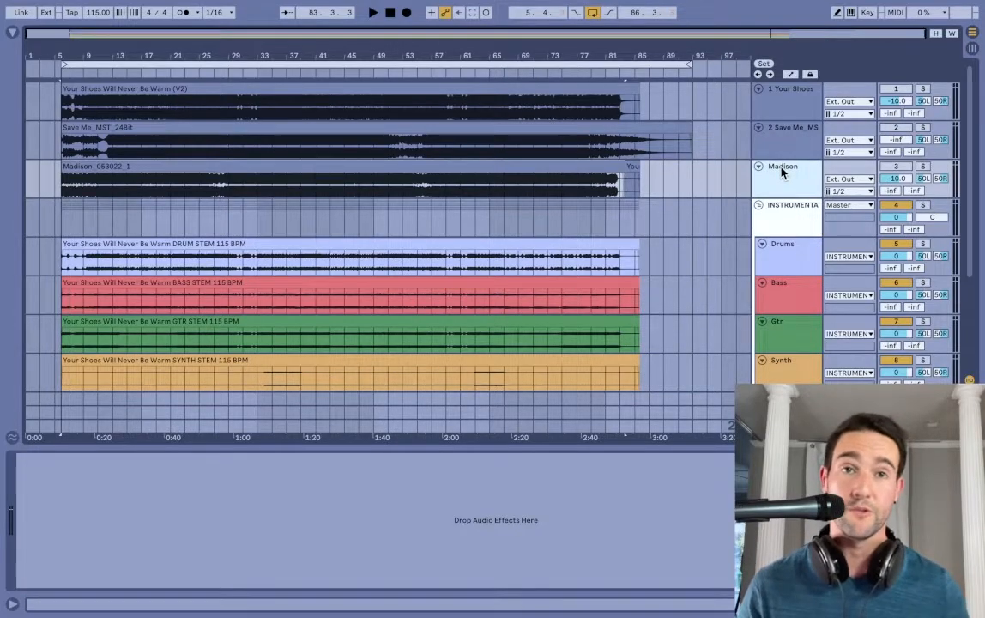
left_click(399, 65)
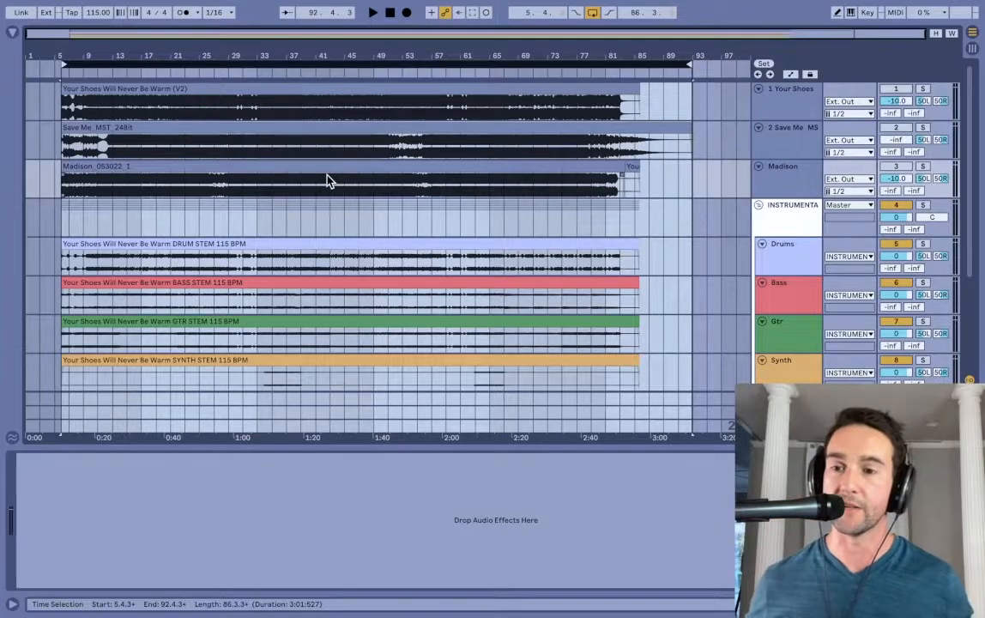
Select the Madison clip, solo its track and play it from the clip's start
left_click(151, 171)
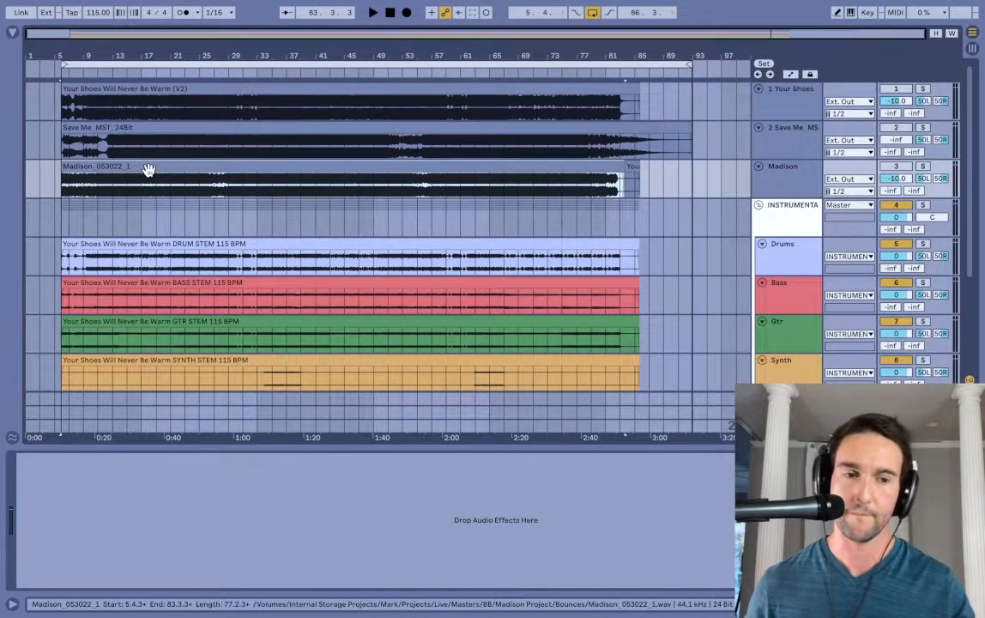
left_click(922, 167)
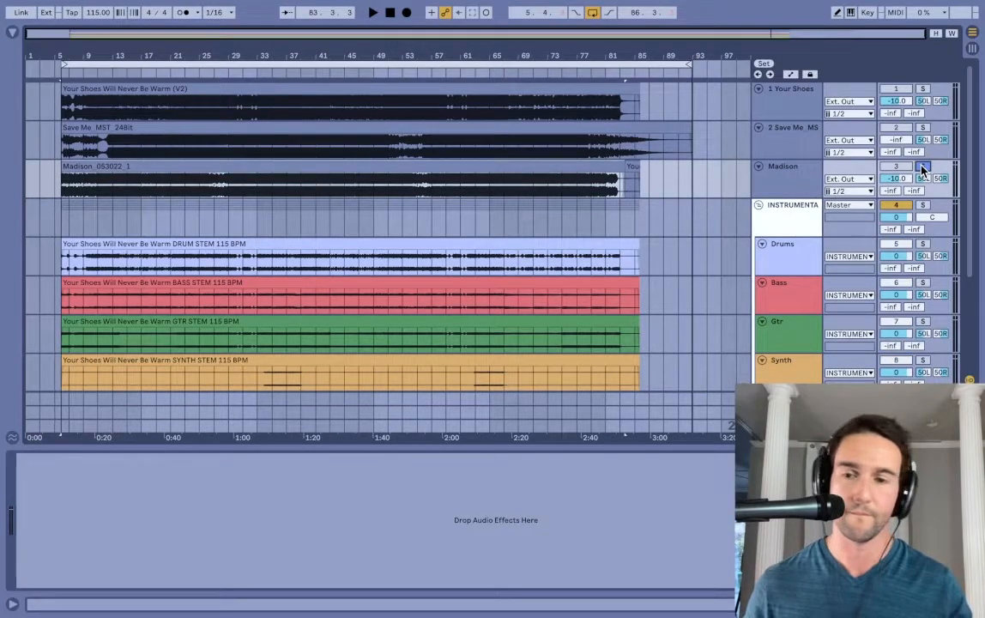
key("space")
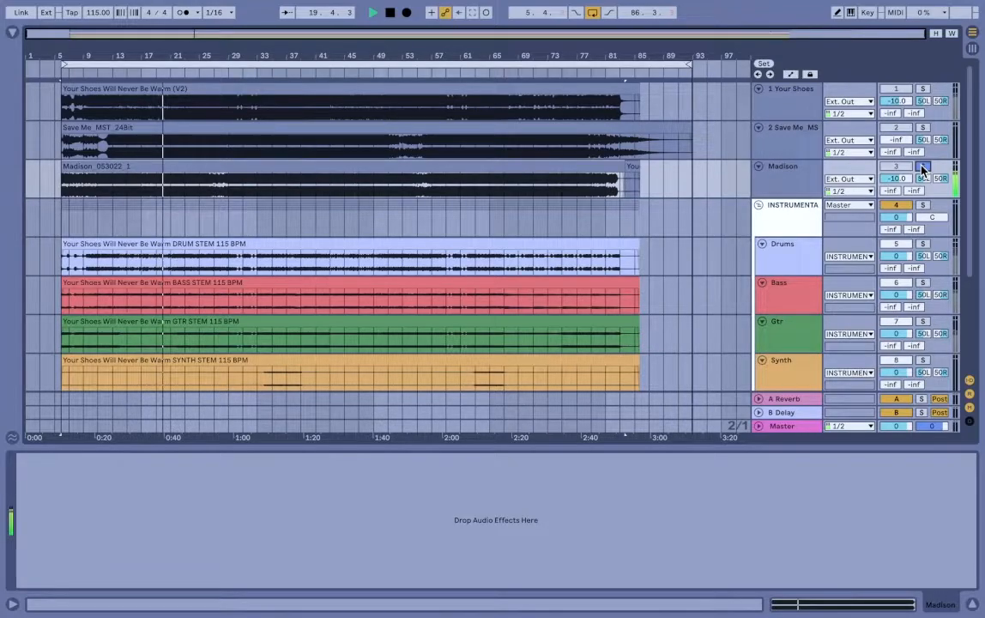
Toggle the Madison solo during playback to compare it with the stems, and set the 2 Save Me_MS track volume to -10 dB
left_click(923, 167)
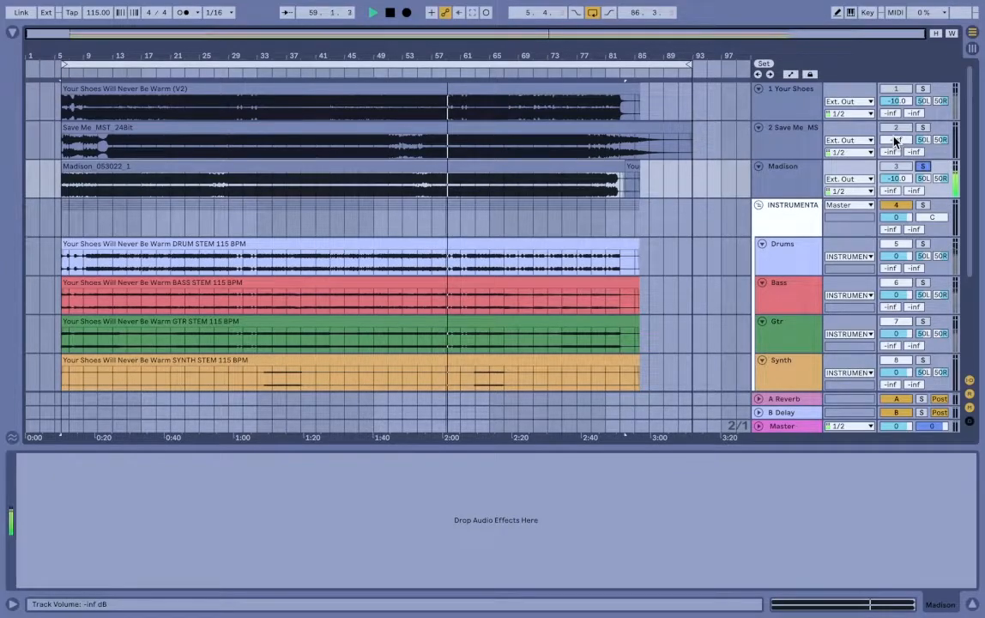
left_click_drag(902, 142, 901, 120)
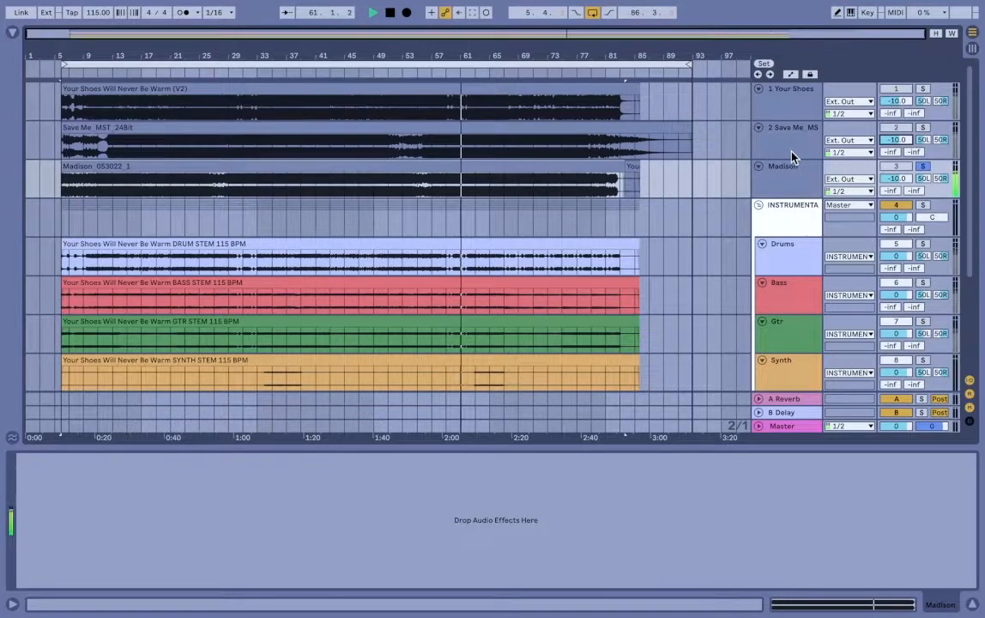
left_click(924, 167)
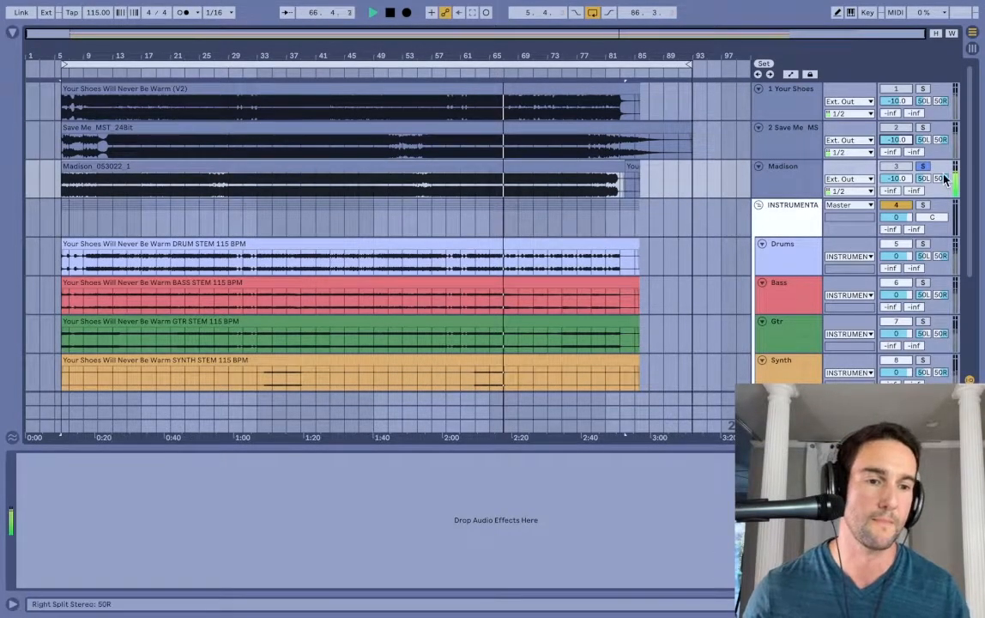
Lower the Madison track volume to -inf, stop playback, set the volume back to -10 dB and switch the track's solo off
left_click_drag(896, 178, 896, 223)
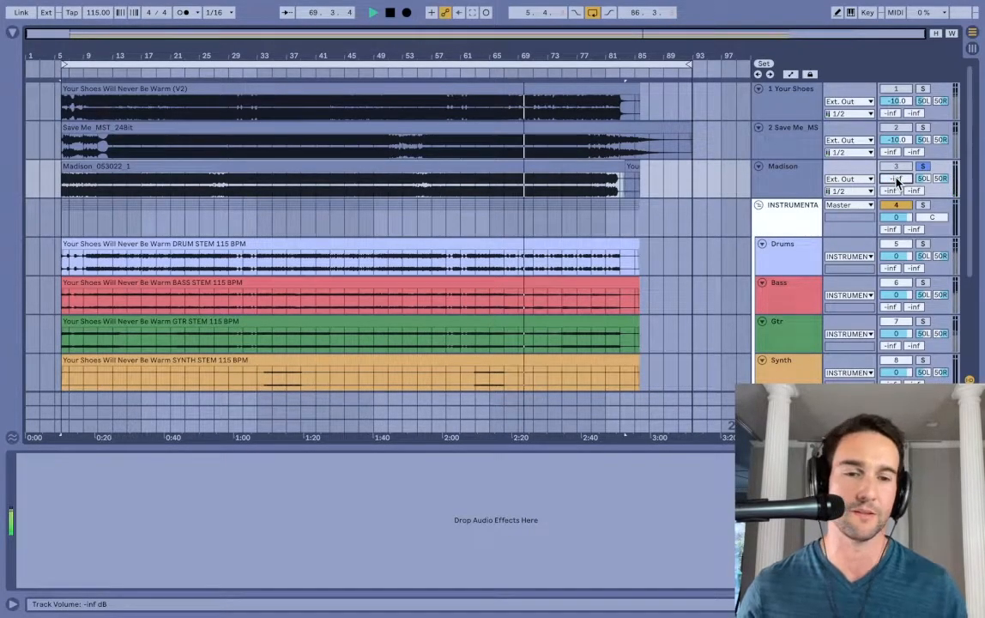
key("space")
key("Delete")
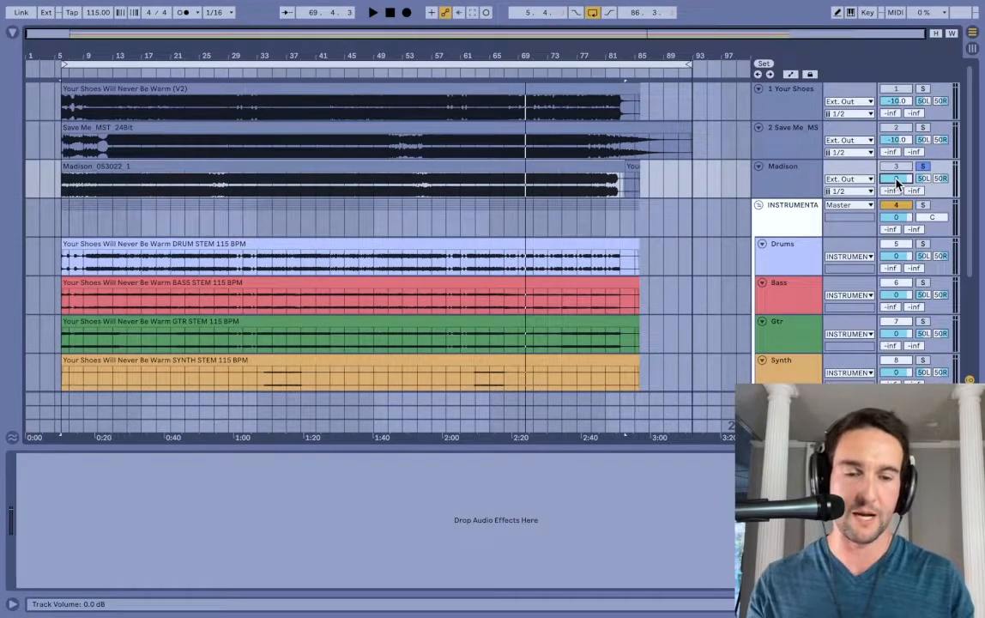
type("-10")
key("Return")
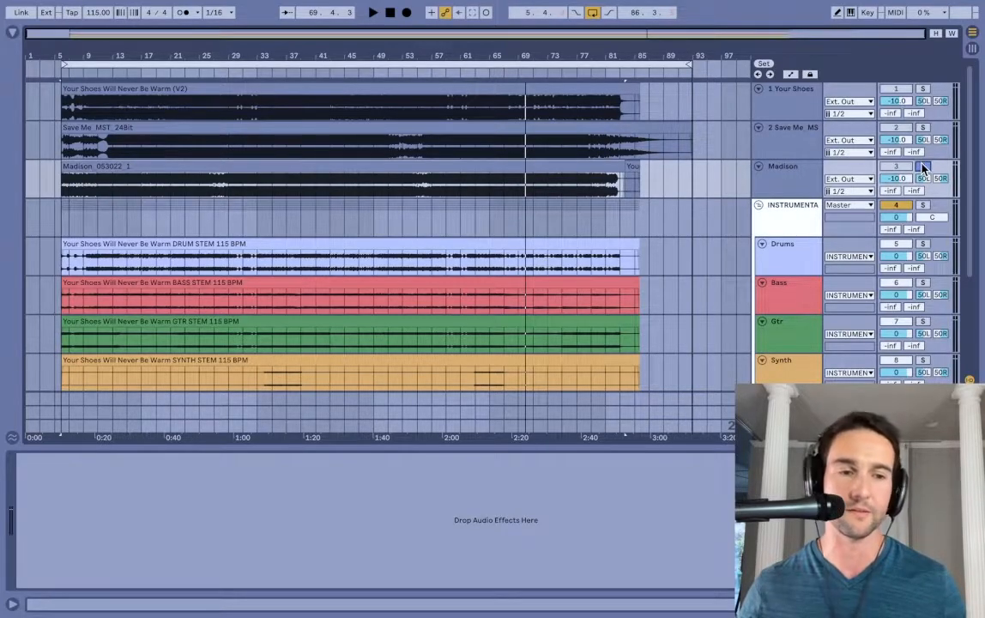
left_click(924, 168)
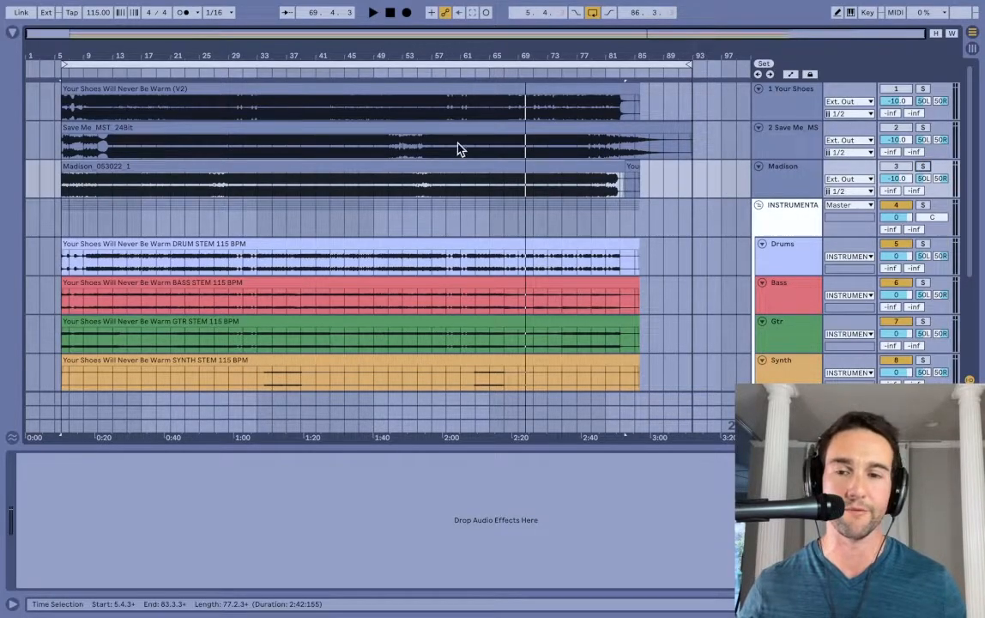
Select the Your Shoes Will Never Be Warm (V2) clip, solo the 1 Your Shoes track and play it from the clip's start
left_click(64, 229)
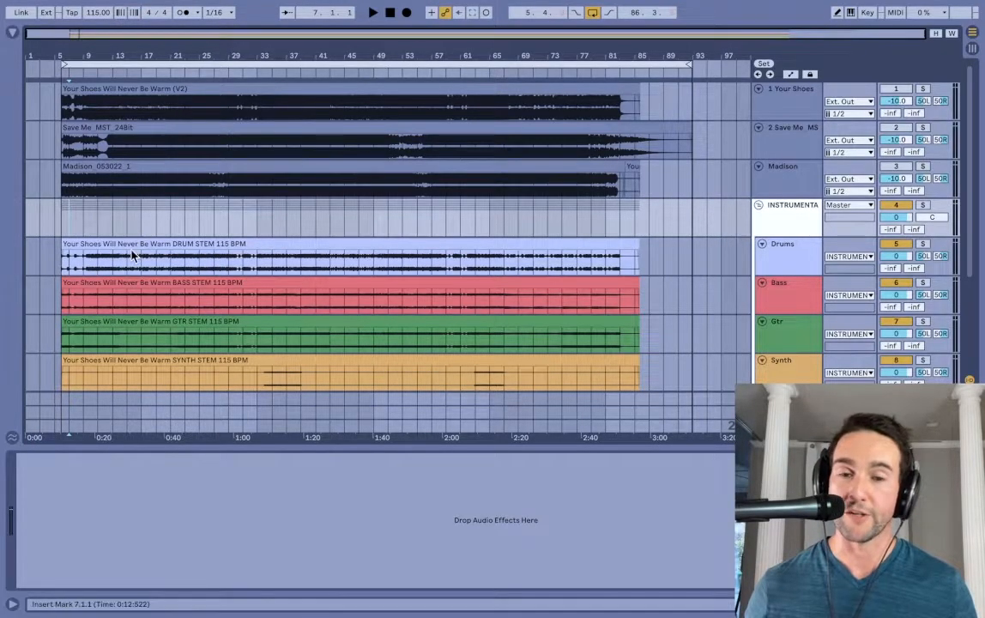
left_click(102, 89)
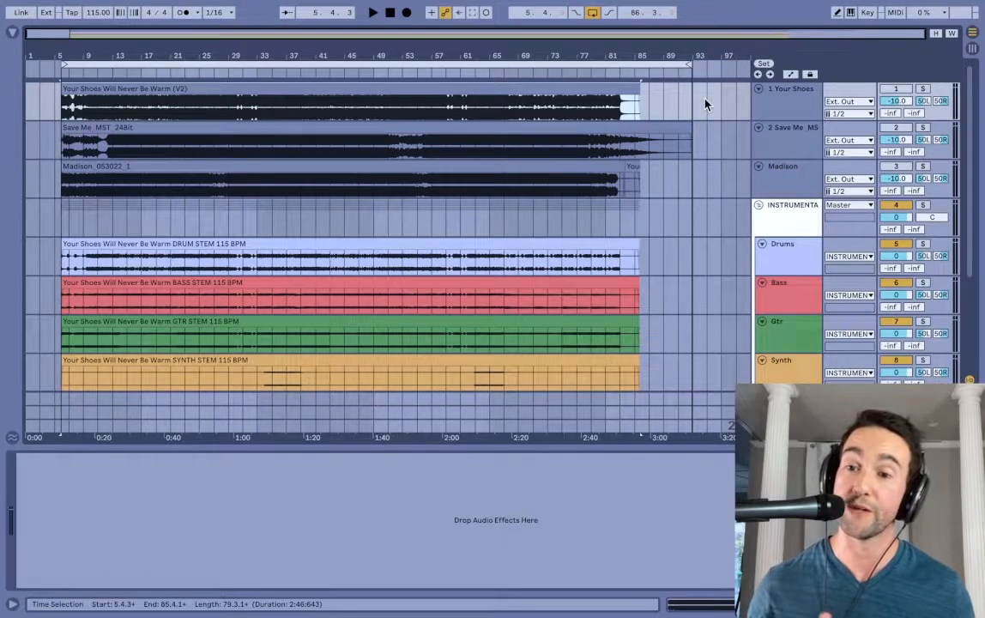
left_click(922, 90)
key("space")
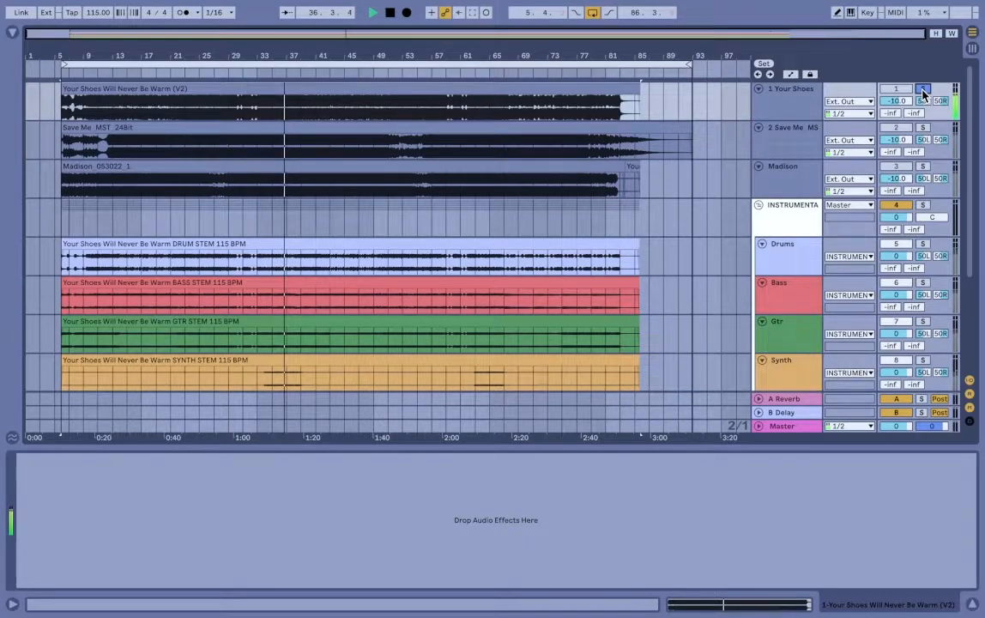
Compare the 1 Your Shoes track with the stems by toggling its solo, keep its volume at -10 dB, then stop playback with solo off
left_click(923, 89)
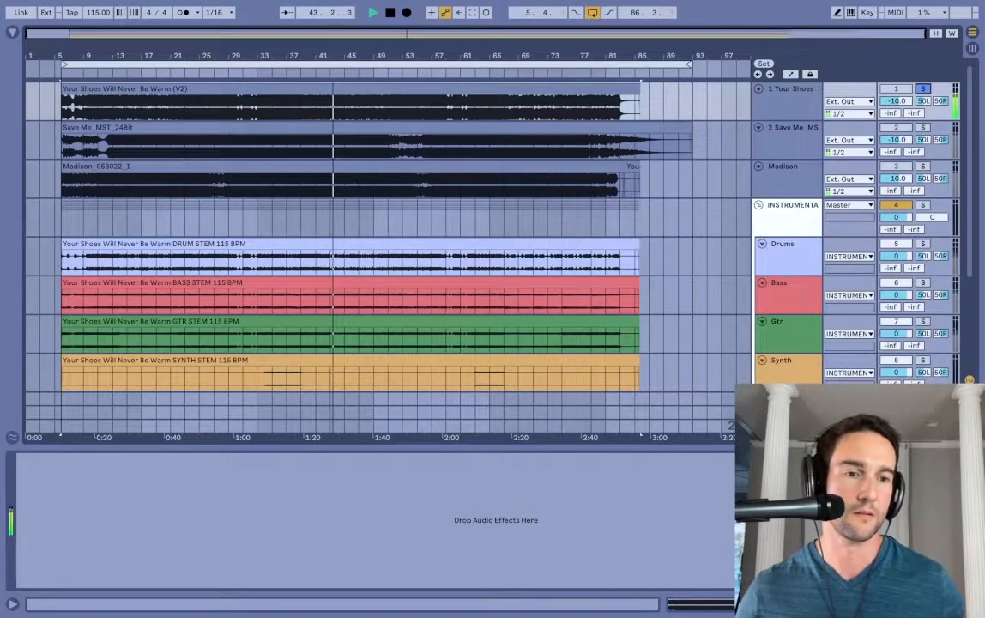
mouse_move(896, 101)
left_mouse_down()
mouse_move(897, 146)
mouse_move(900, 107)
left_mouse_up()
key("space")
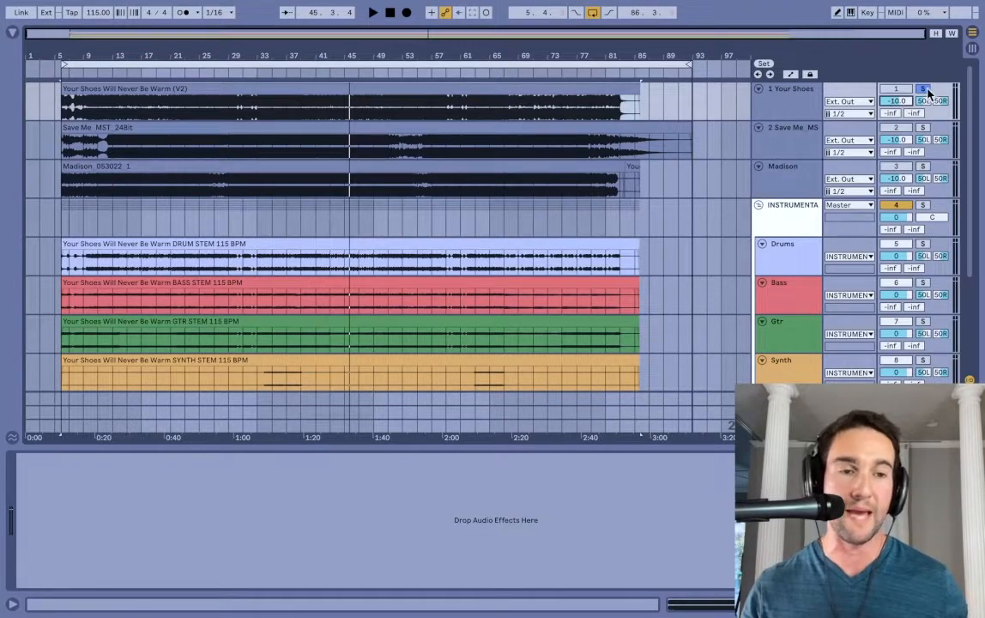
left_click(455, 230)
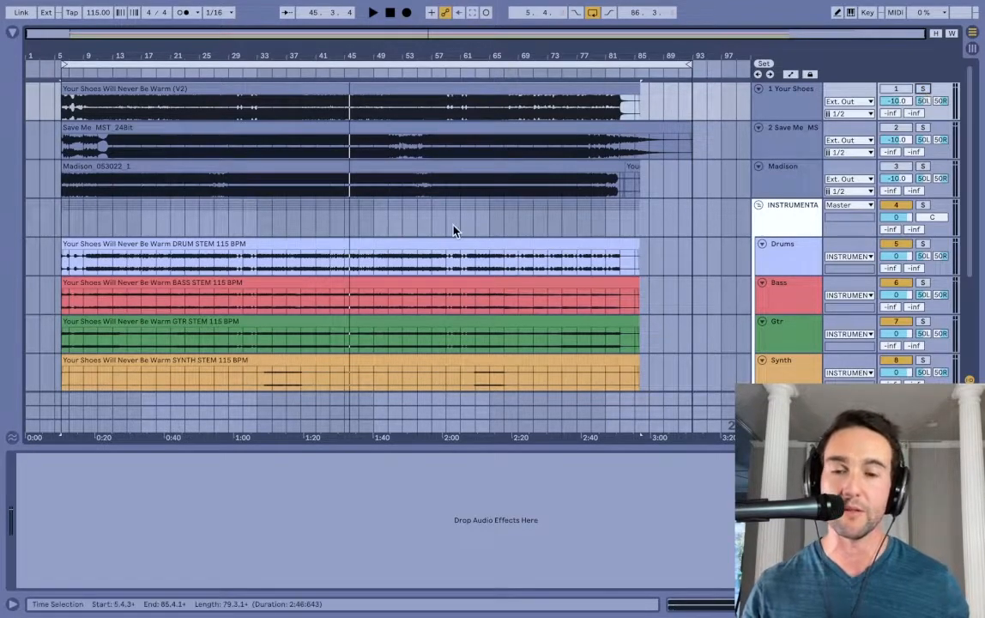
Play from bar 33 and toggle the Madison track's solo to compare it with the stems, then stop playback with solo off
left_click(268, 194)
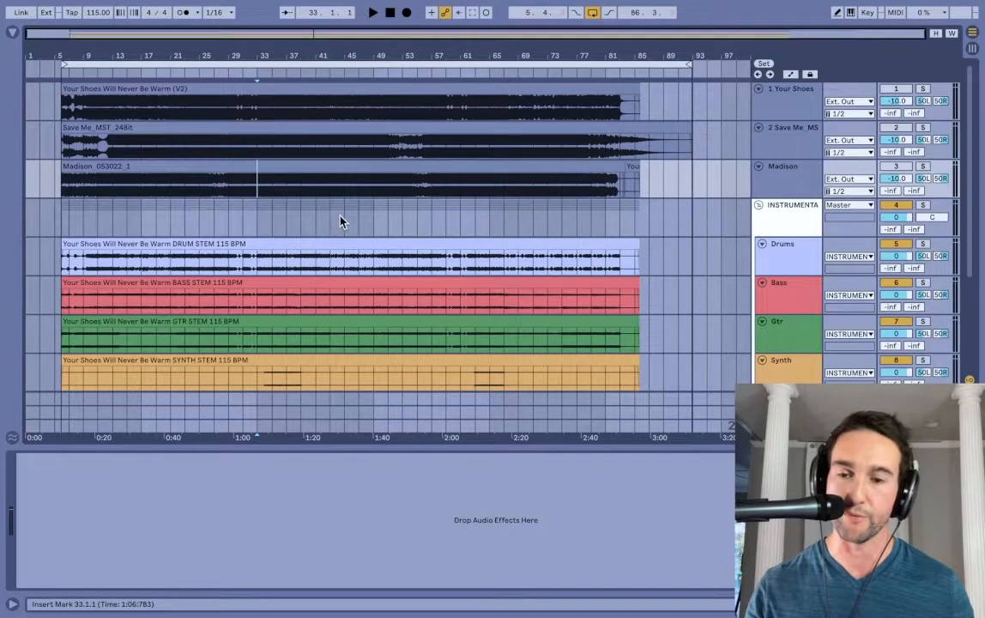
key("space")
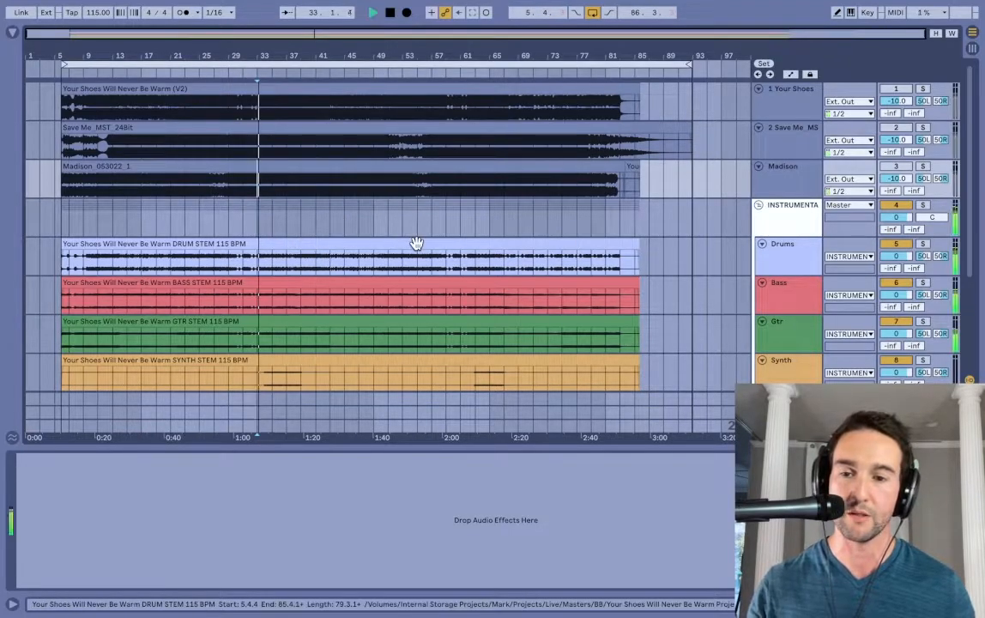
left_click(922, 167)
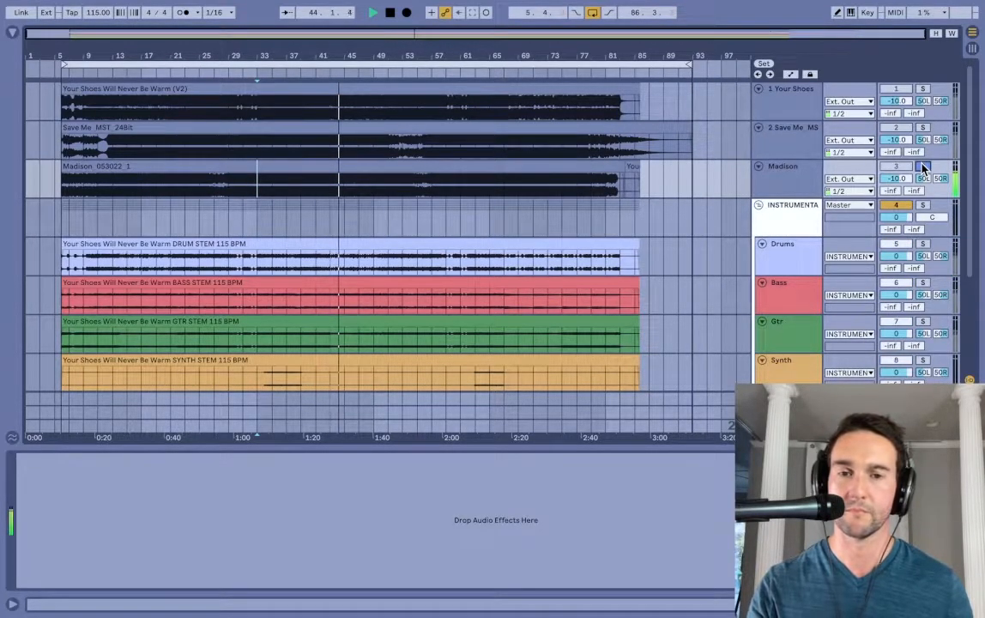
left_click(923, 168)
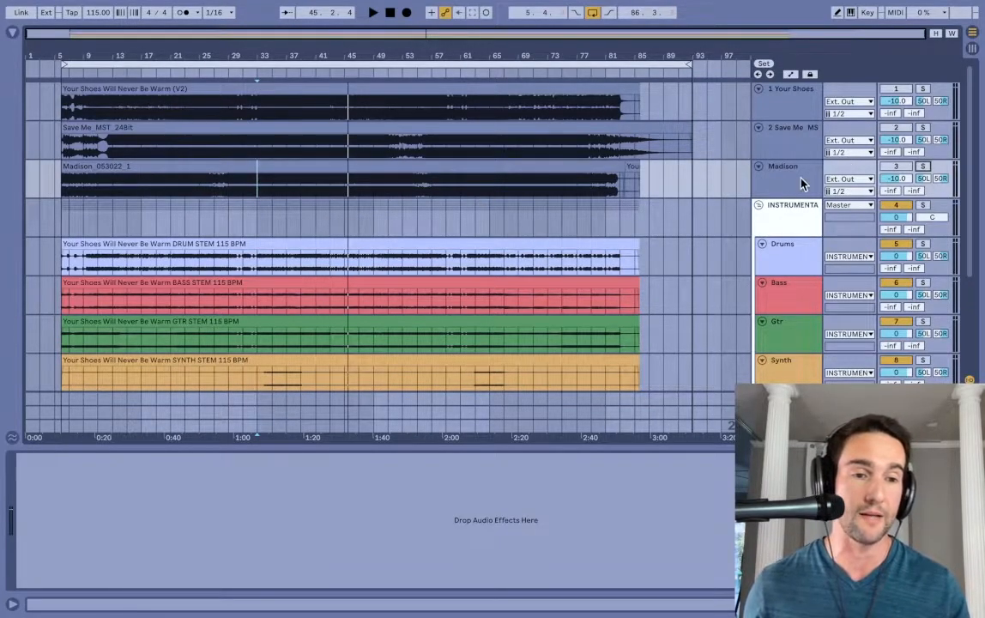
Select the Madison reference track and then the 2 Save Me_MS reference track
left_click(780, 186)
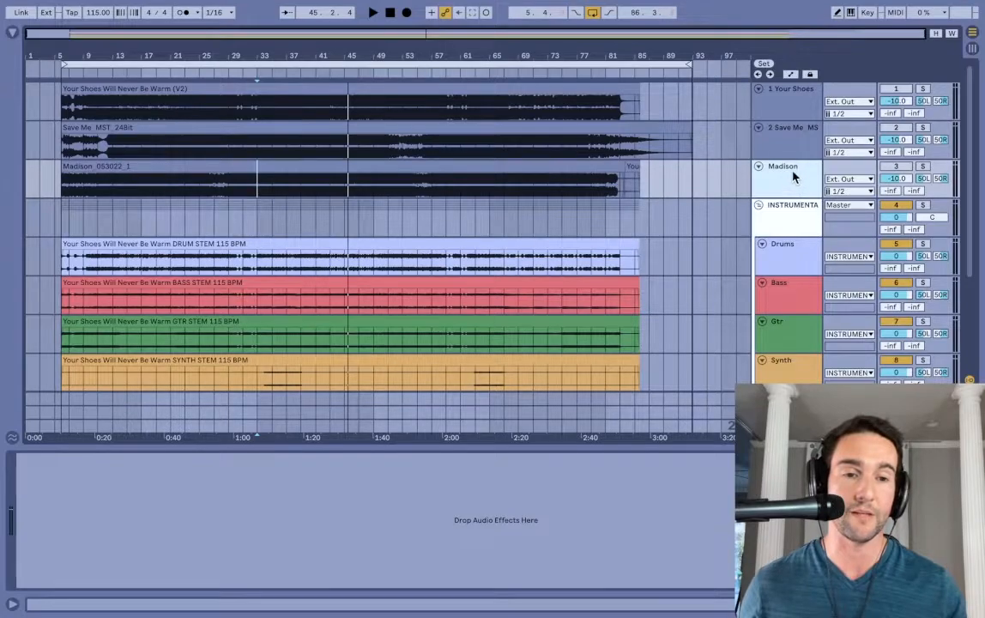
left_click(790, 146)
left_click(709, 163)
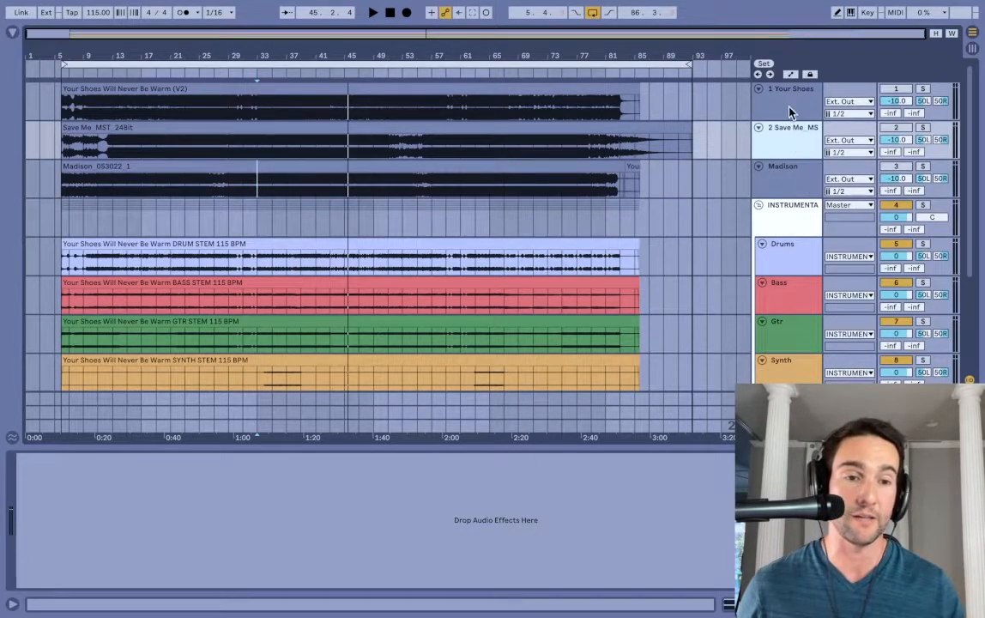
Reset the Madison track volume to 0 dB, set it back to -10 dB and select the track
double_click(896, 179)
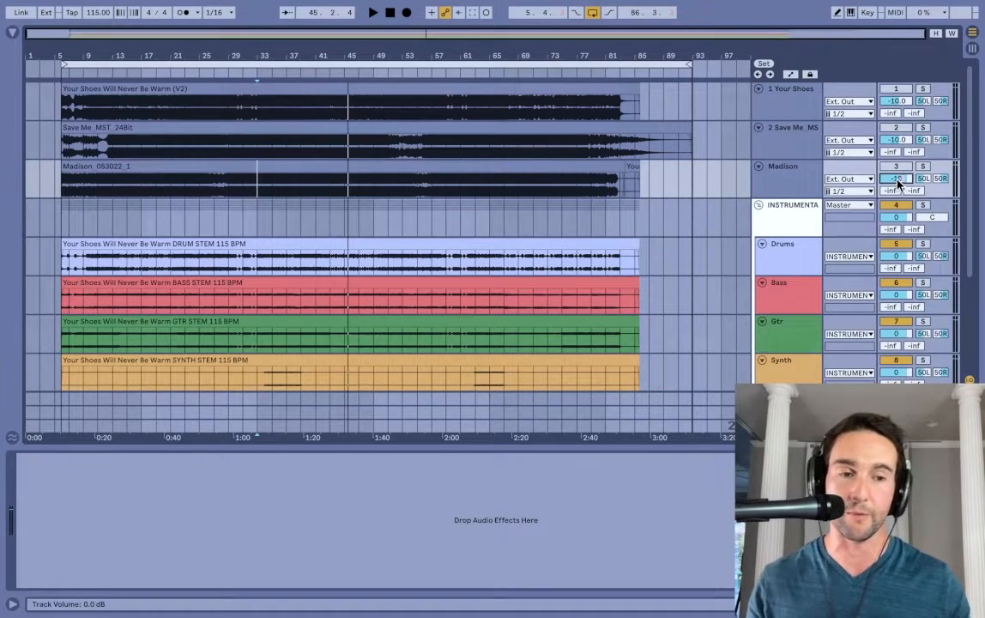
left_click(798, 177)
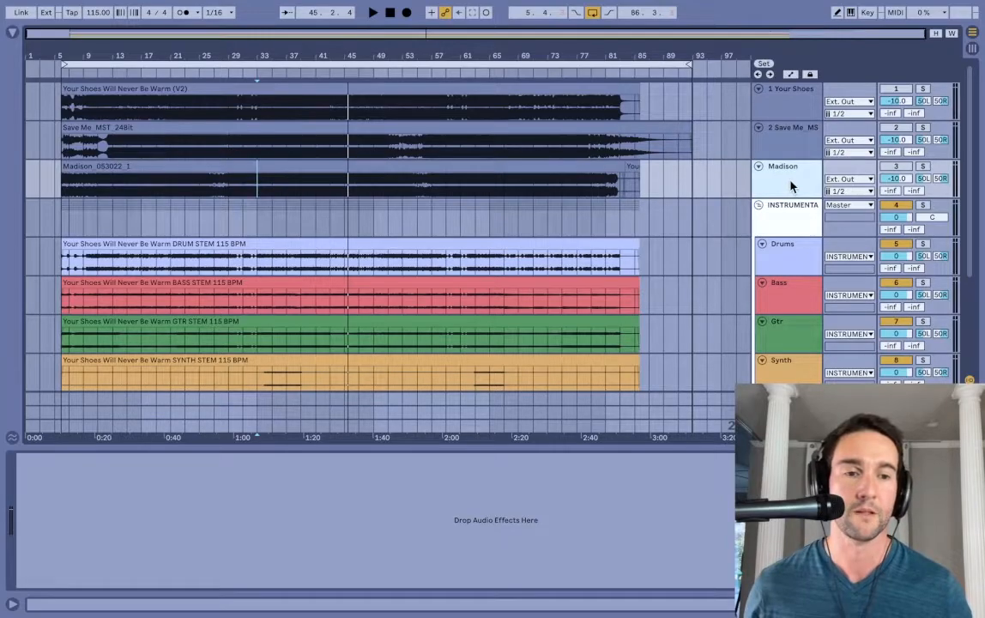
Review the instrumental stem tracks and the VOX group, then select the Master track
scroll(368, 262, "down", 2)
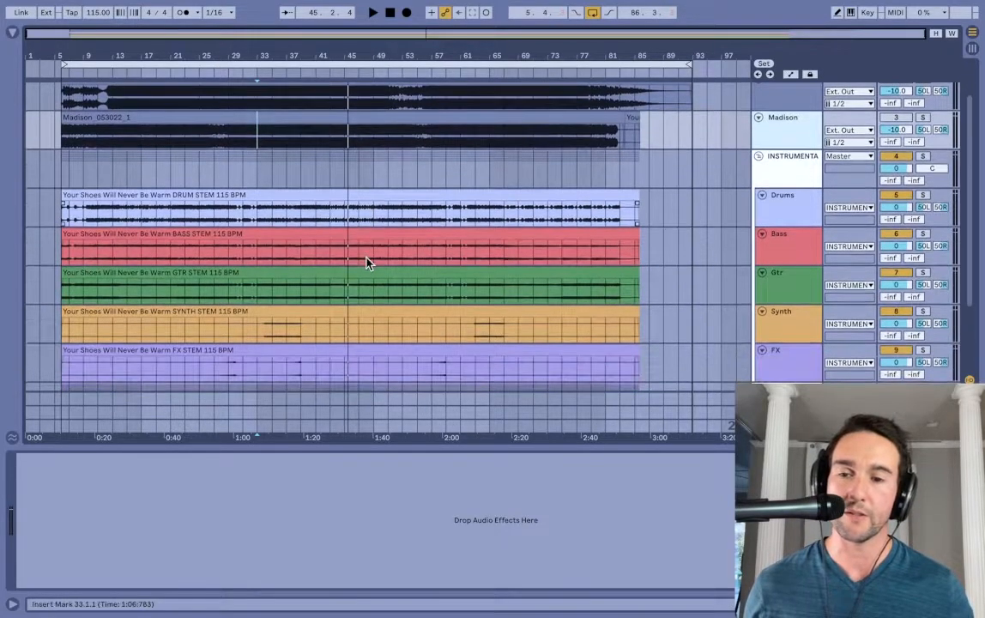
scroll(400, 310, "down", 4)
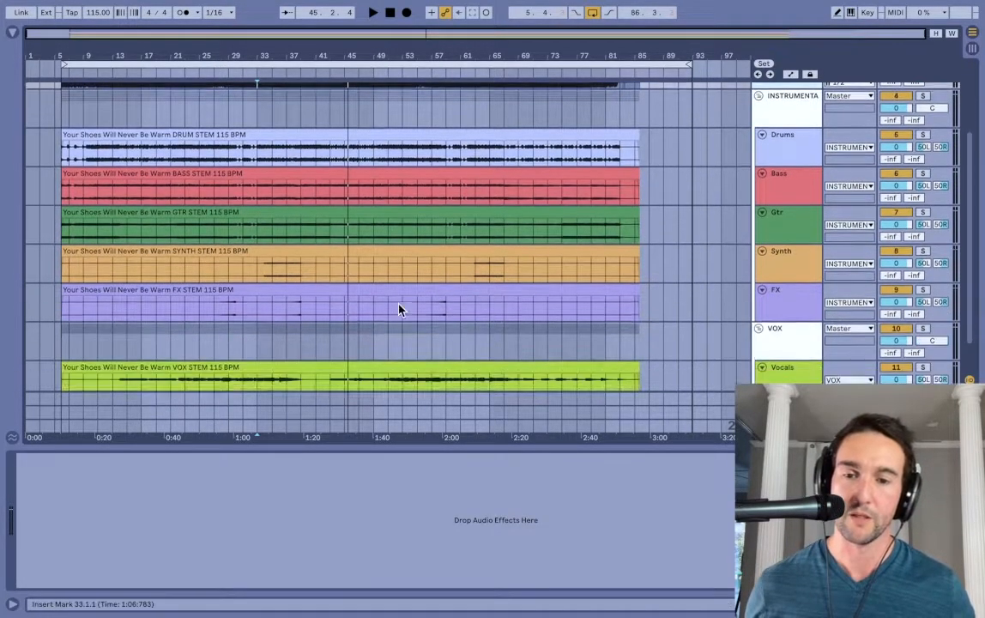
scroll(400, 310, "up", 4)
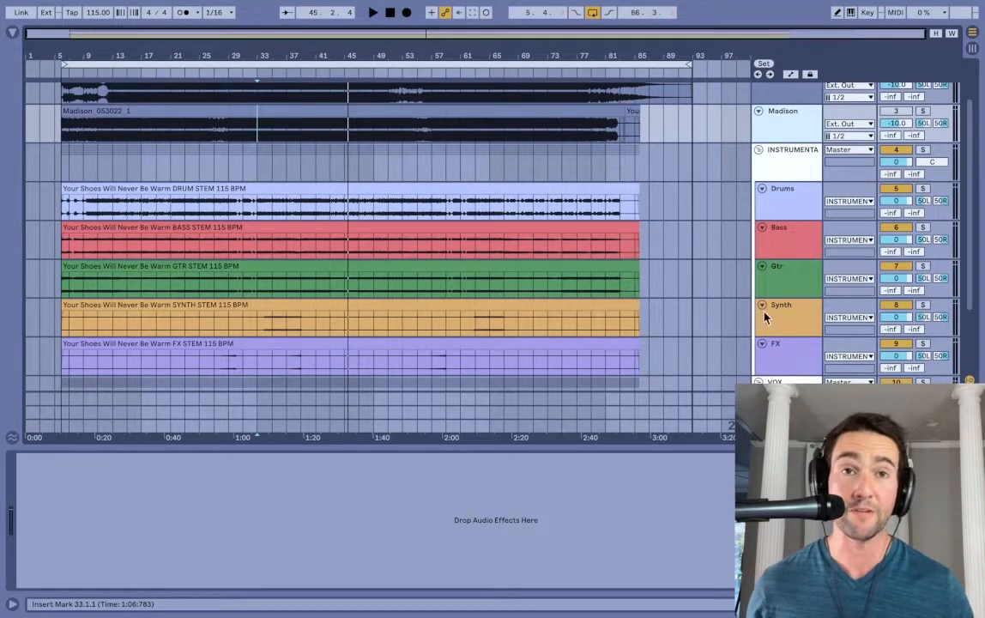
left_click(788, 425)
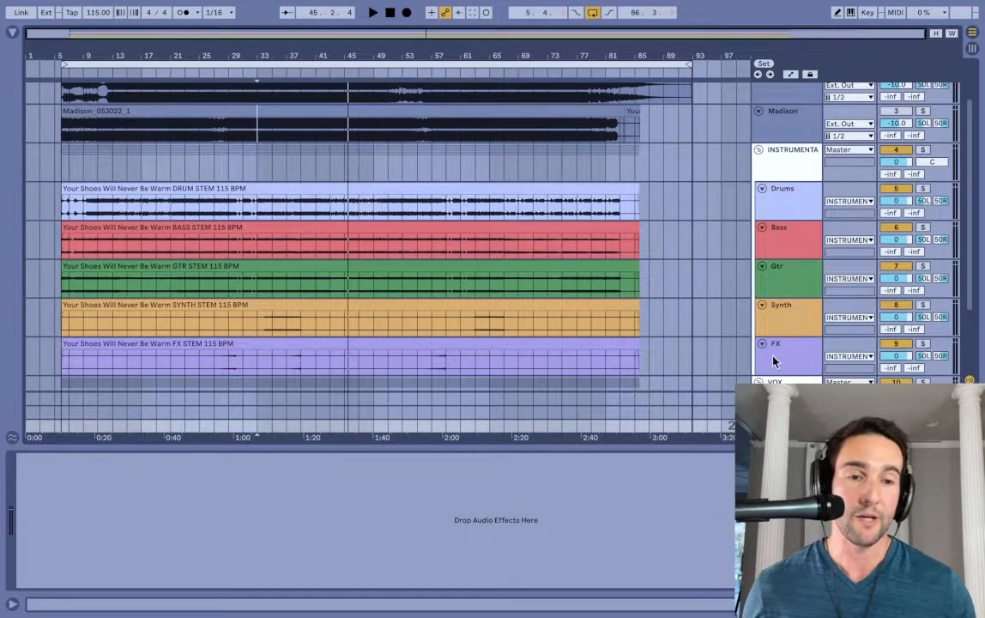
Select the Madison reference track, the INSTRUMENTAL group and the Madison track again
left_click(789, 130)
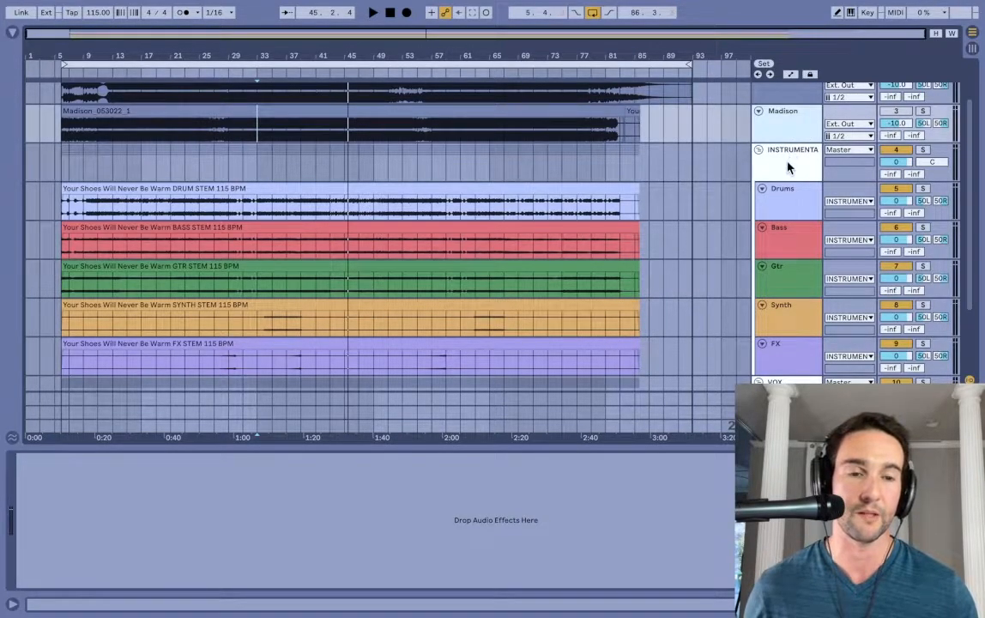
left_click(788, 165)
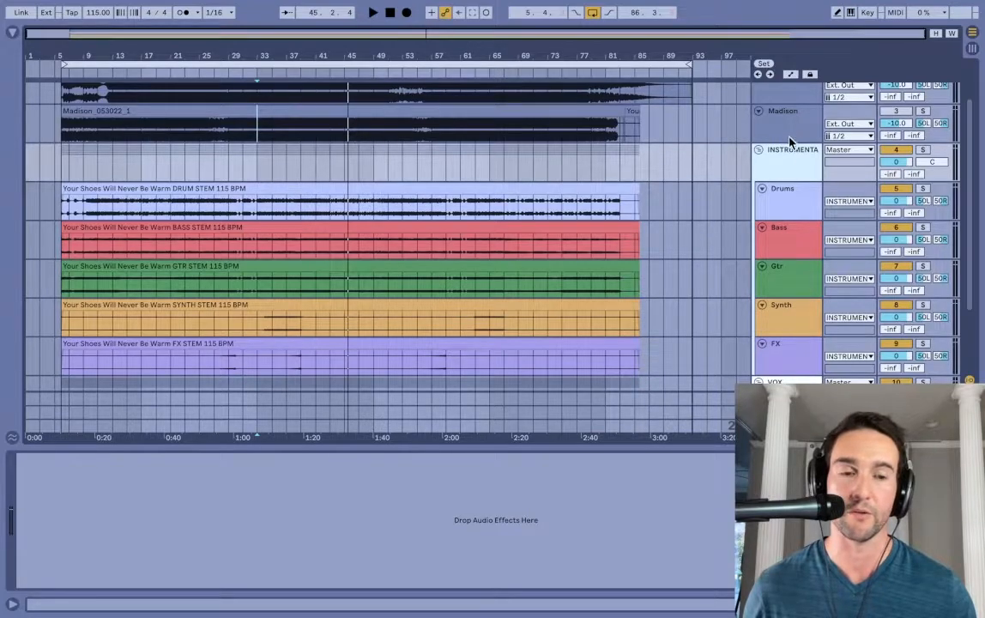
left_click(791, 129)
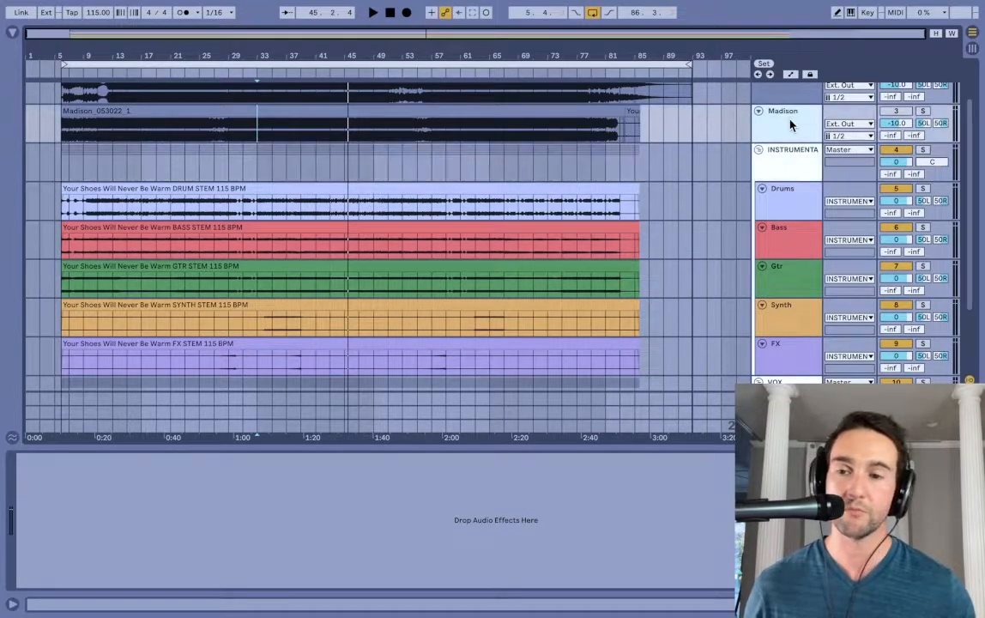
Play from the start of the Madison clip, restart playback at bar 9, and toggle the Madison track's solo to compare it with the stems
left_click(150, 111)
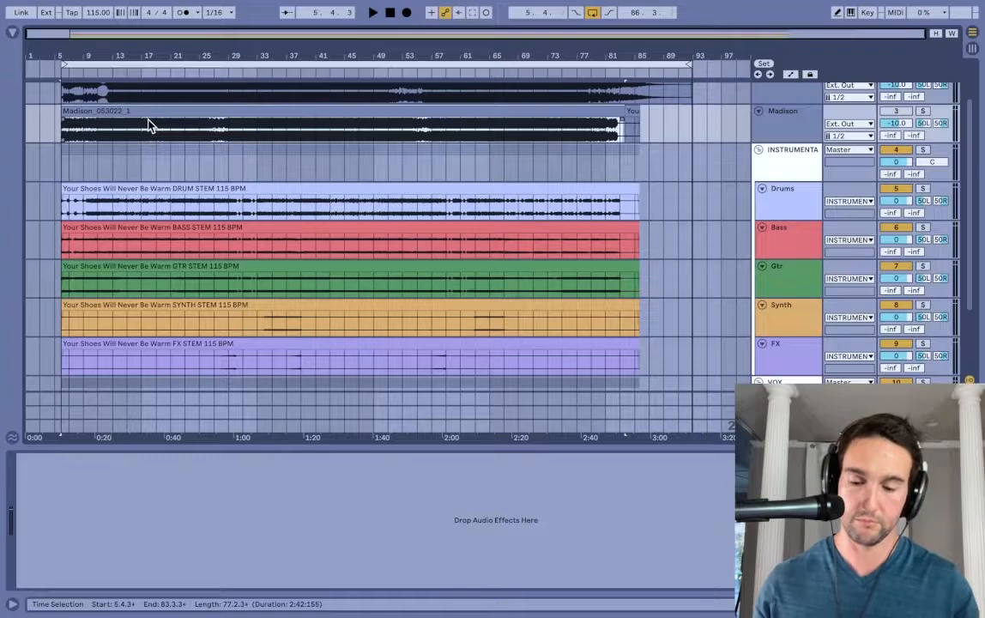
key("space")
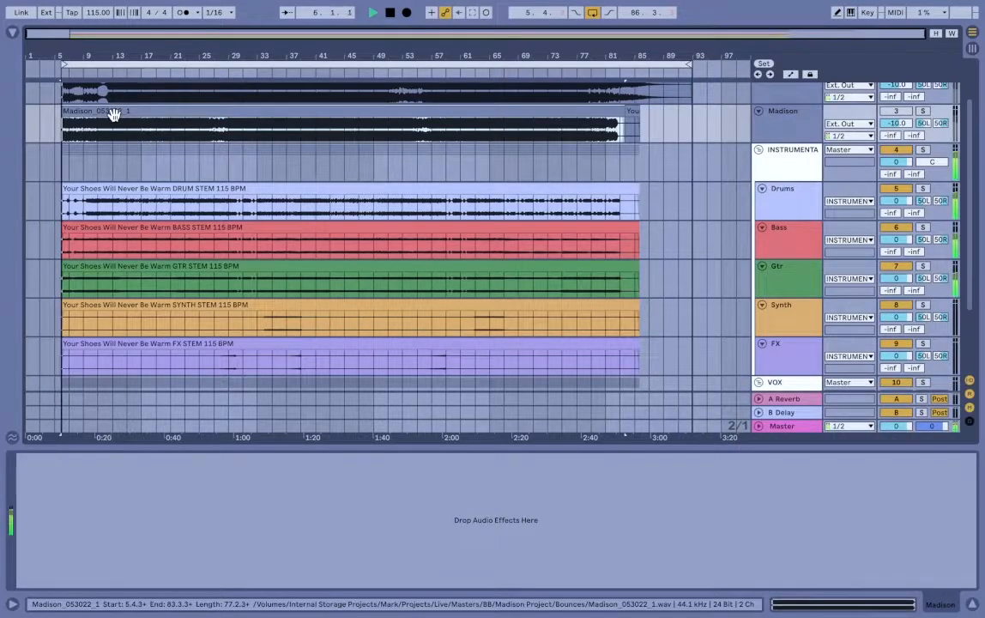
left_click(107, 202)
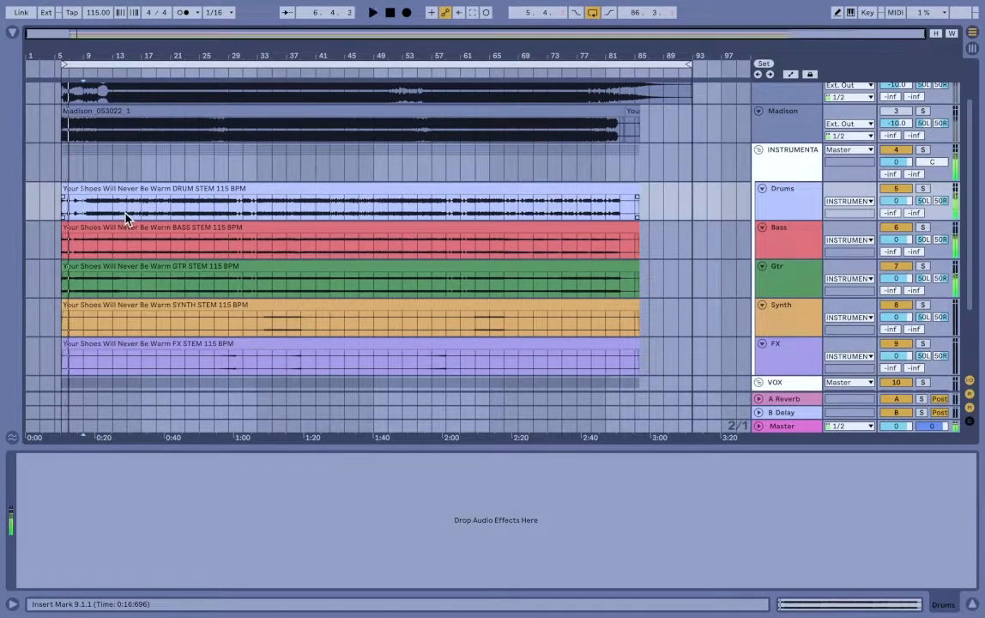
left_click(923, 112)
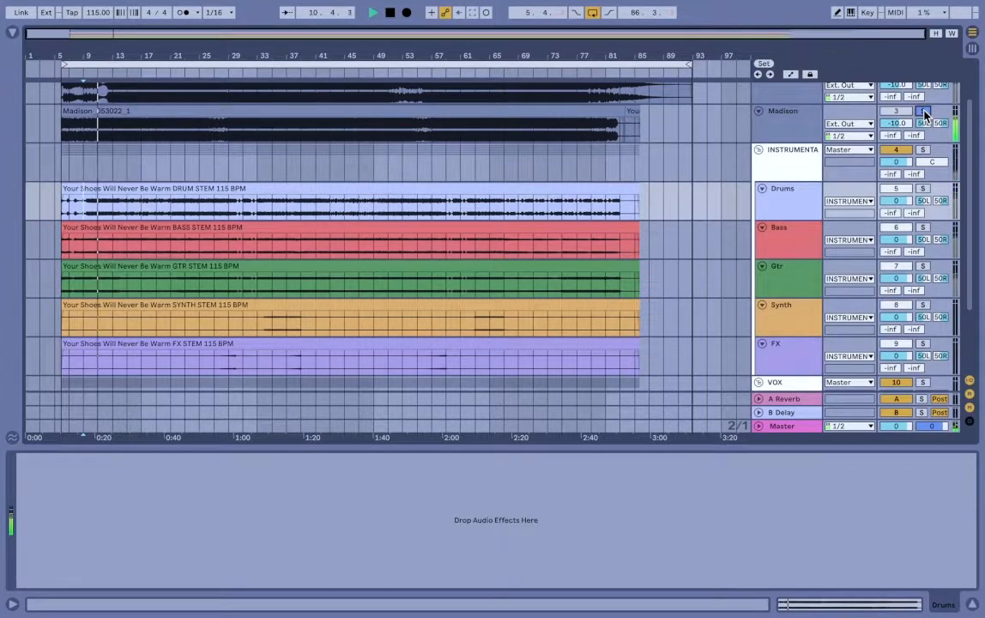
left_click(924, 112)
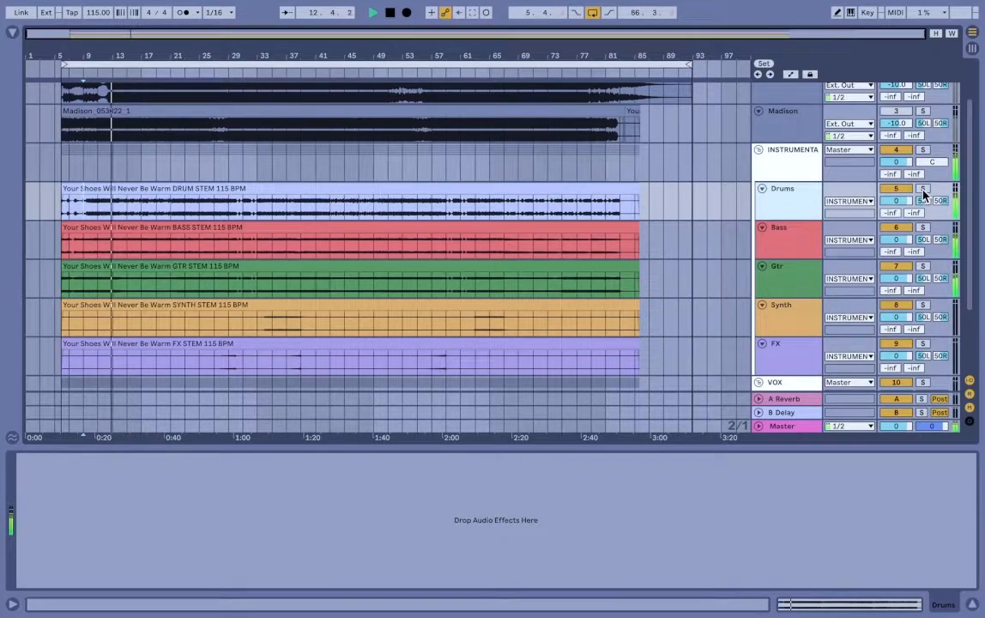
Add the VBC FG-MU compressor from the Comp collection to the Drums track, switch it to Mid-Side and raise the upper input to about 1.8 dB
left_click(13, 35)
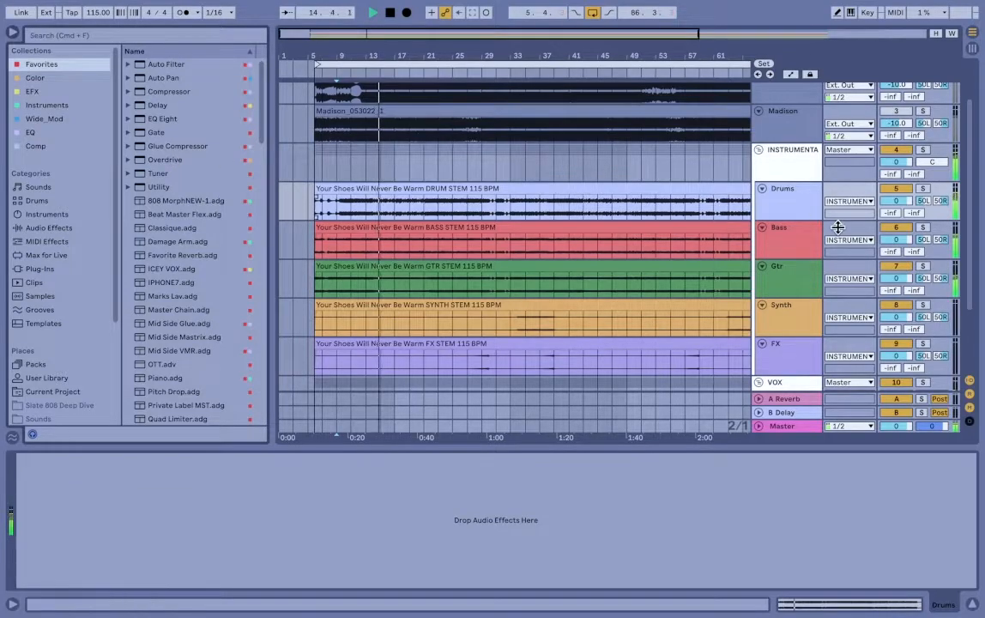
scroll(144, 343, "down", 5)
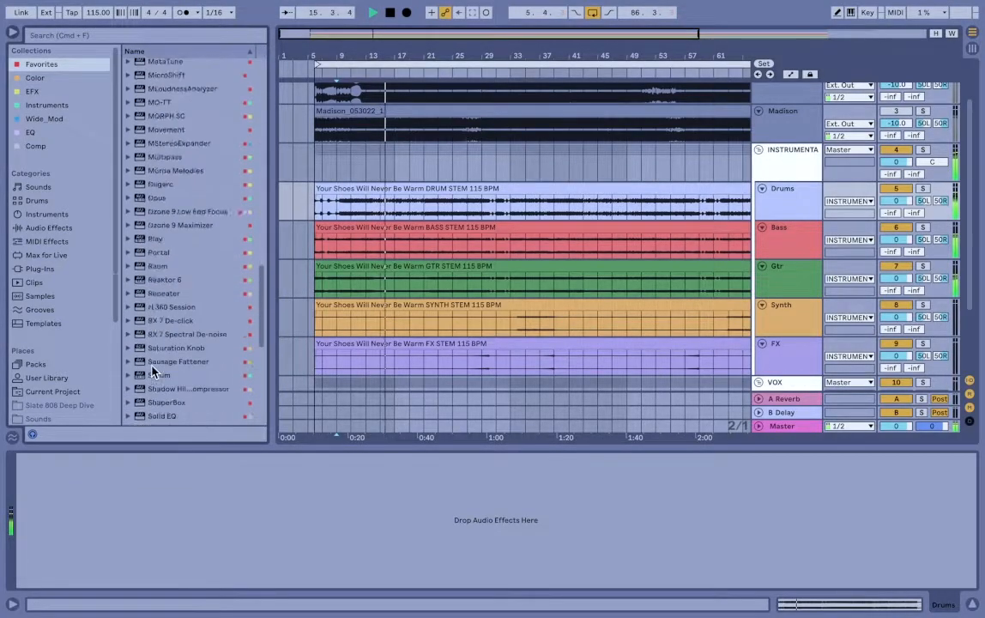
left_click(52, 146)
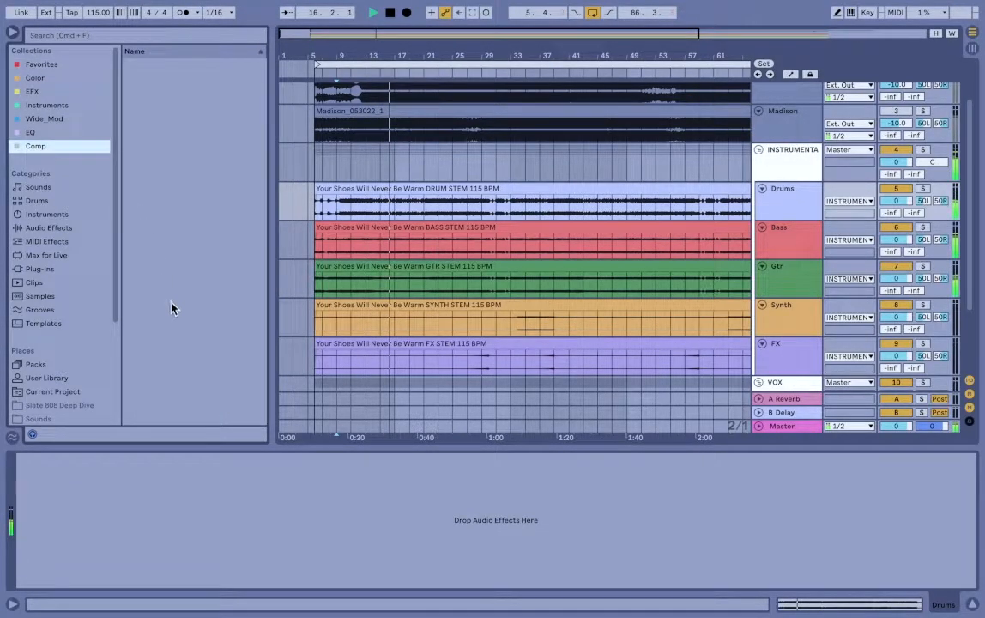
left_click(199, 310)
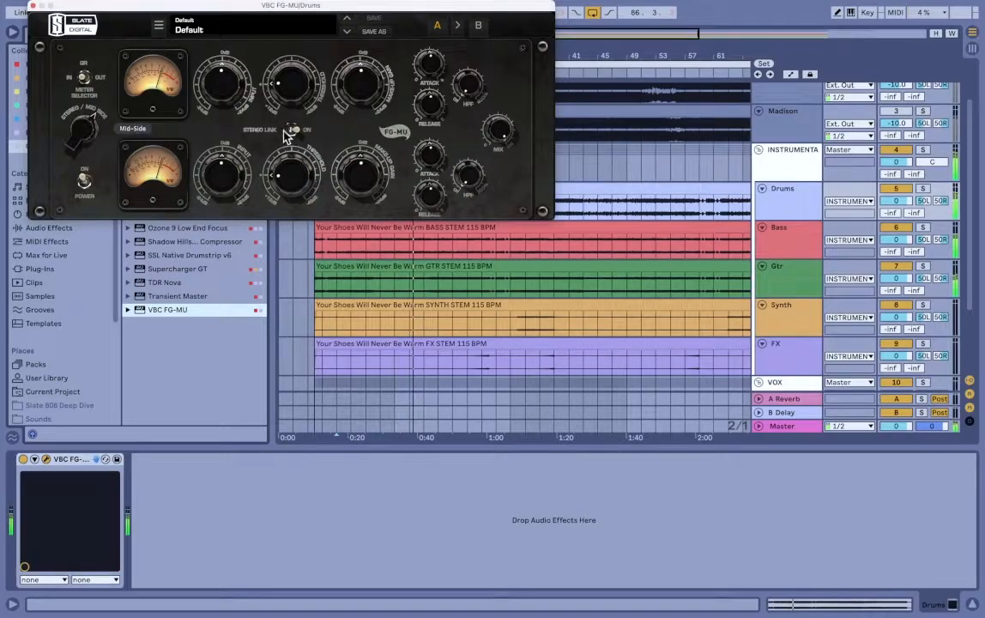
left_click_drag(219, 76, 228, 81)
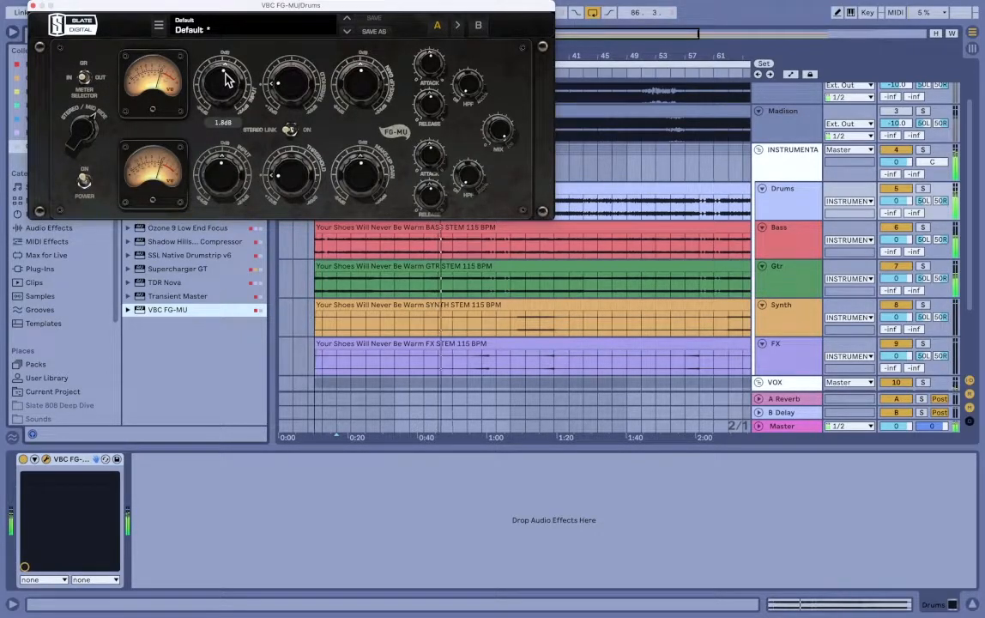
Solo the Drums track and compare it with the FG-MU compressor bypassed and active, leaving it on with its window closed
left_click(923, 189)
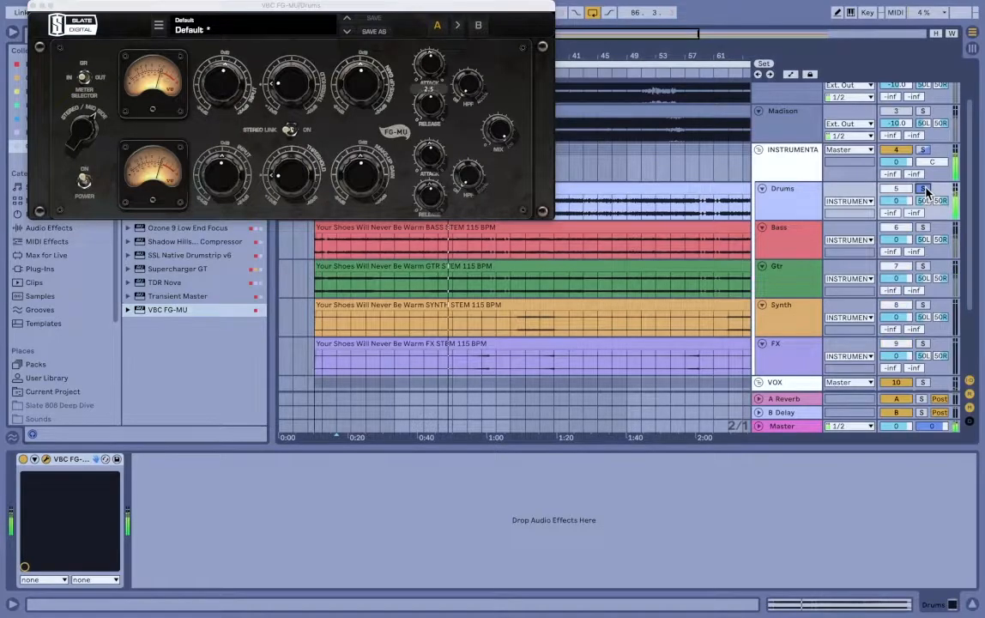
left_click(24, 459)
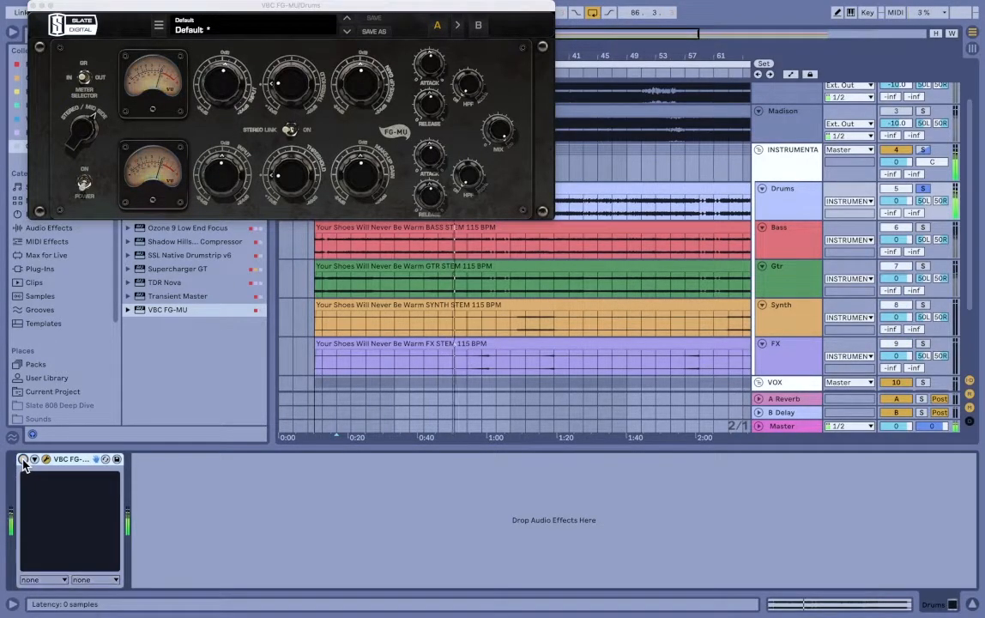
left_click(23, 459)
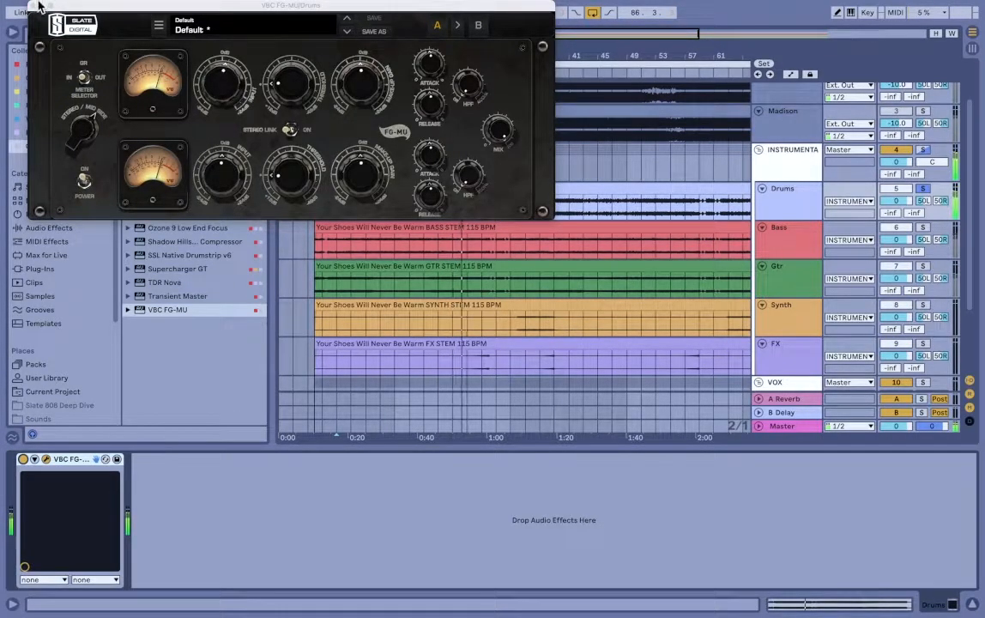
left_click(38, 5)
Add Inf EQ from the EQ collection after the FG-MU compressor on the Drums track and open its interface
left_click(63, 133)
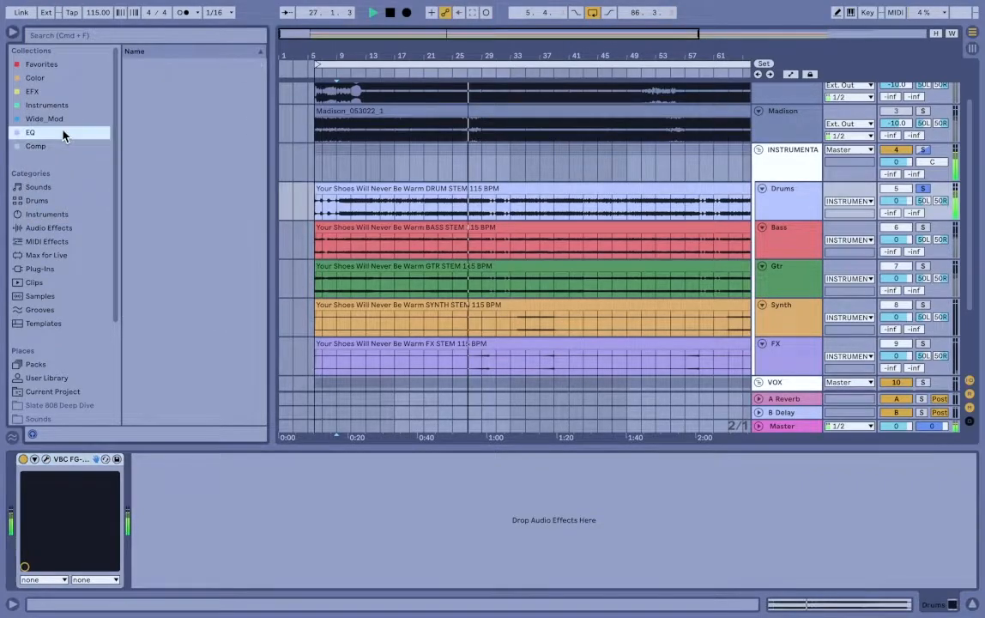
left_click_drag(158, 187, 491, 236)
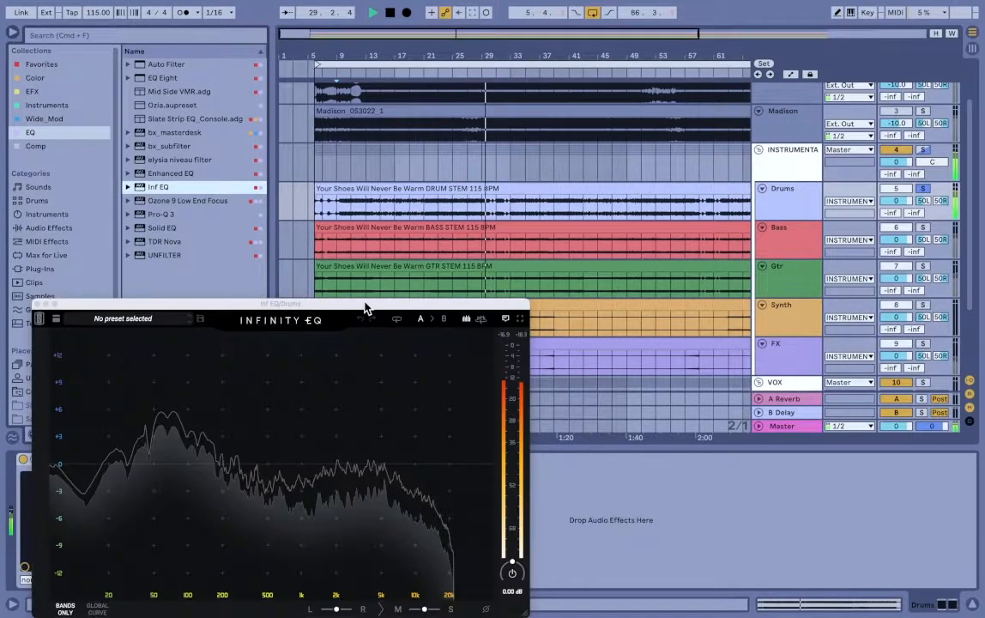
key("super+alt+p")
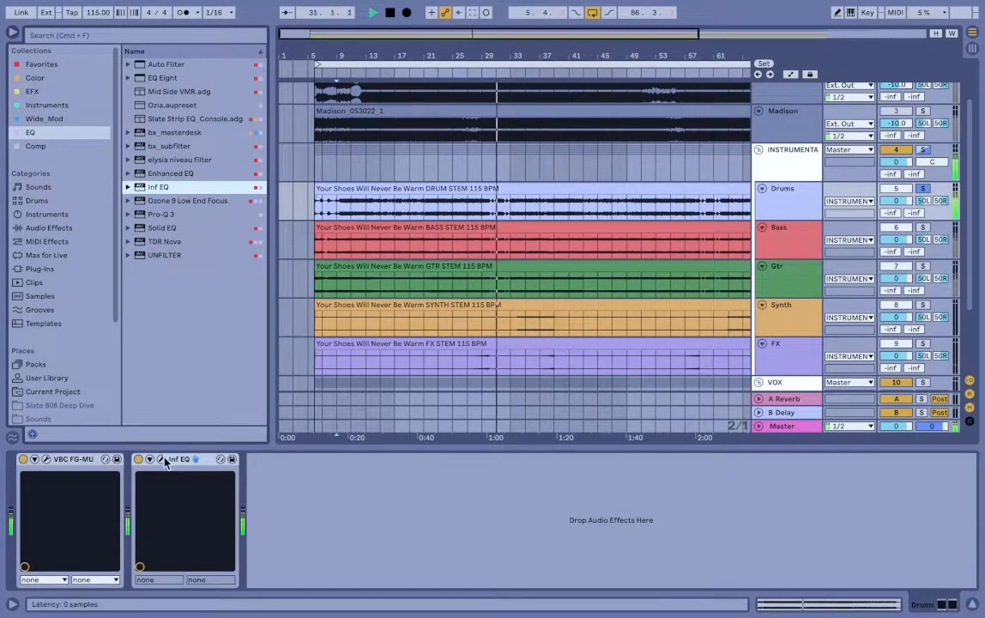
key("super+alt+p")
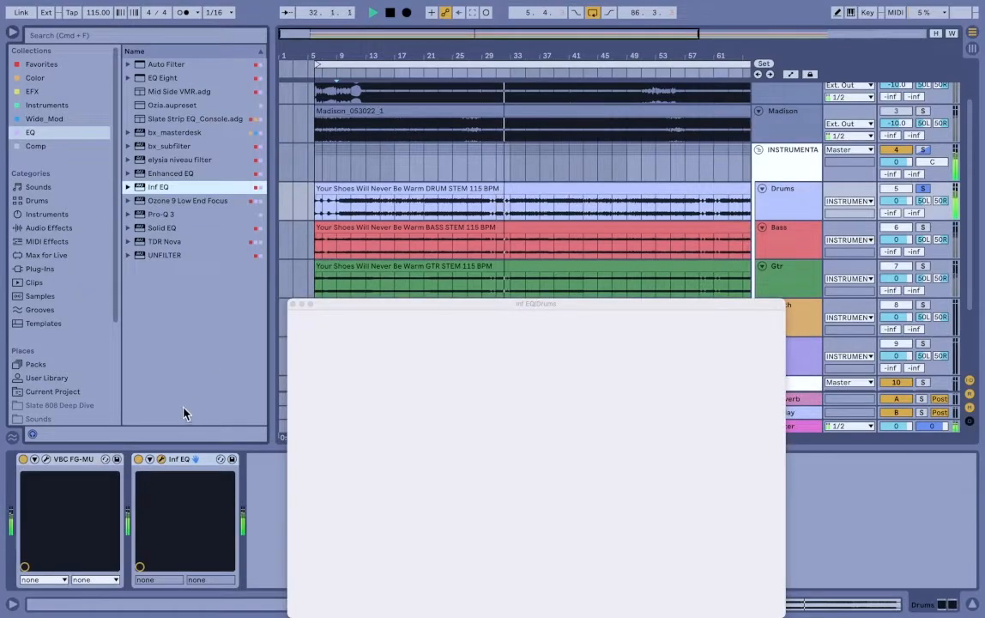
Add an Infinity EQ band on the drums at 63 Hz with a cut of about 0.8 dB
left_click_drag(406, 312, 384, 117)
double_click(446, 270)
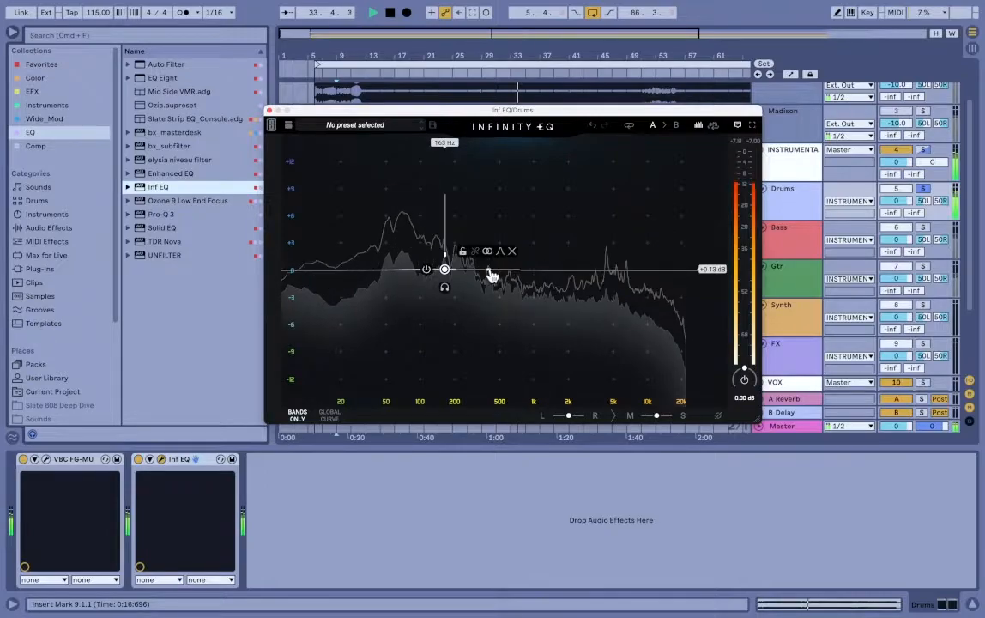
left_click_drag(445, 270, 397, 277)
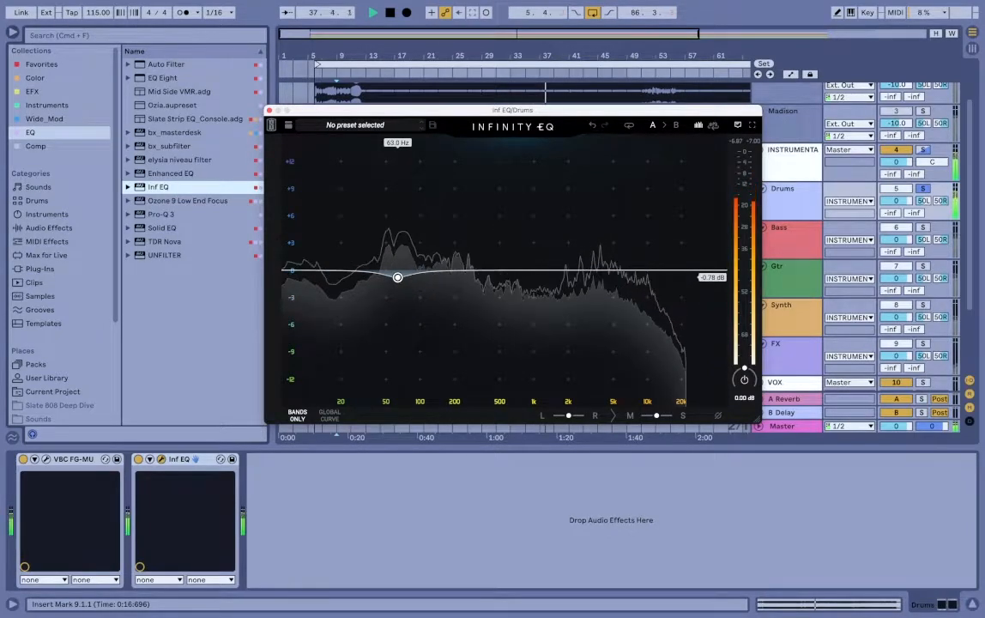
Add a low-cut band to the drum EQ, set it to 100% side and raise its cutoff to just above the 63 Hz dip
left_click(316, 273)
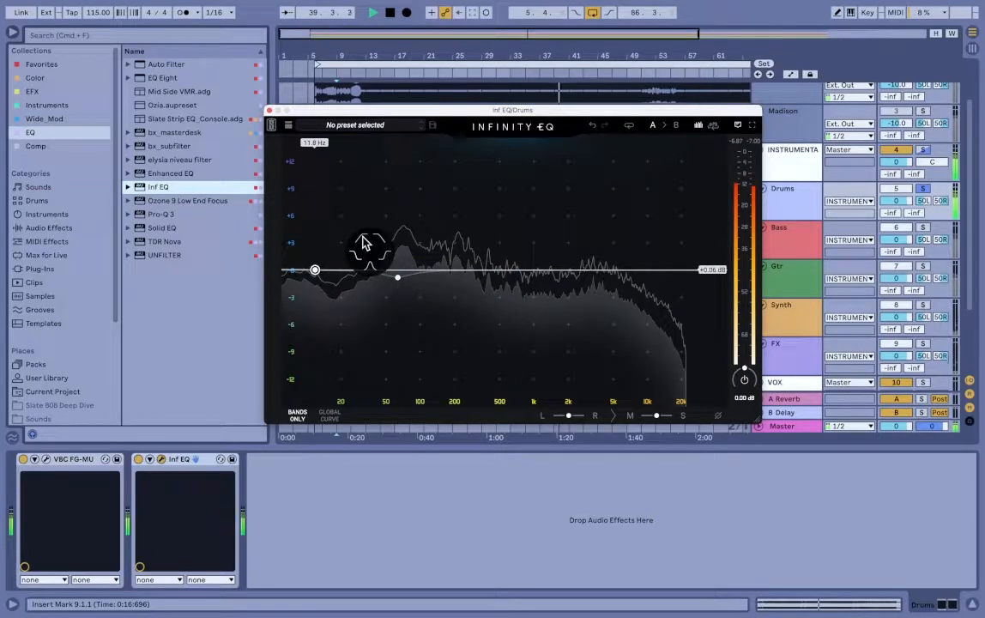
left_click(315, 272)
left_click_drag(315, 272, 327, 280)
left_click(371, 263)
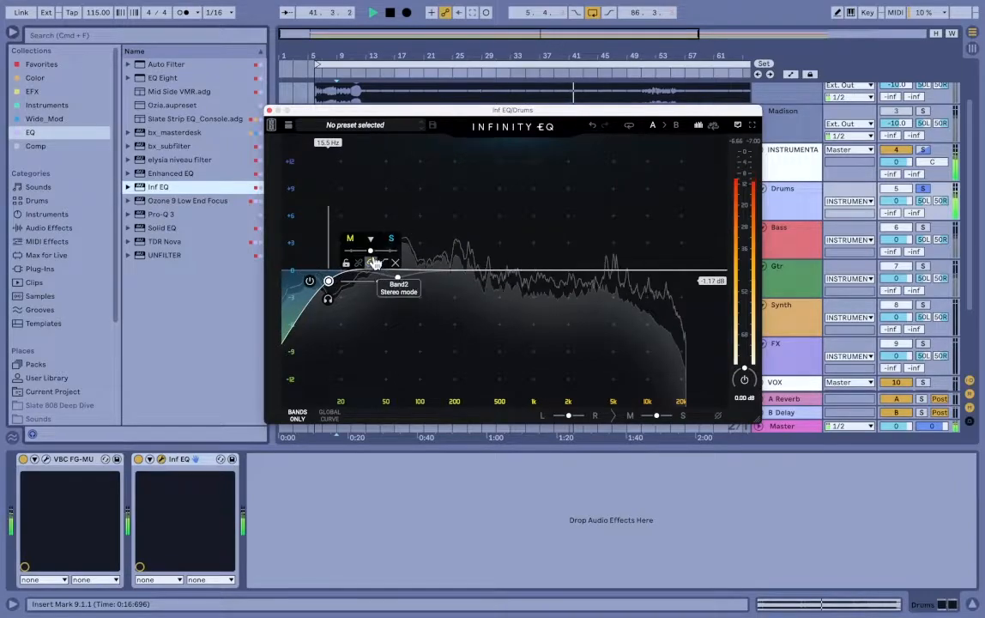
left_click_drag(370, 249, 388, 250)
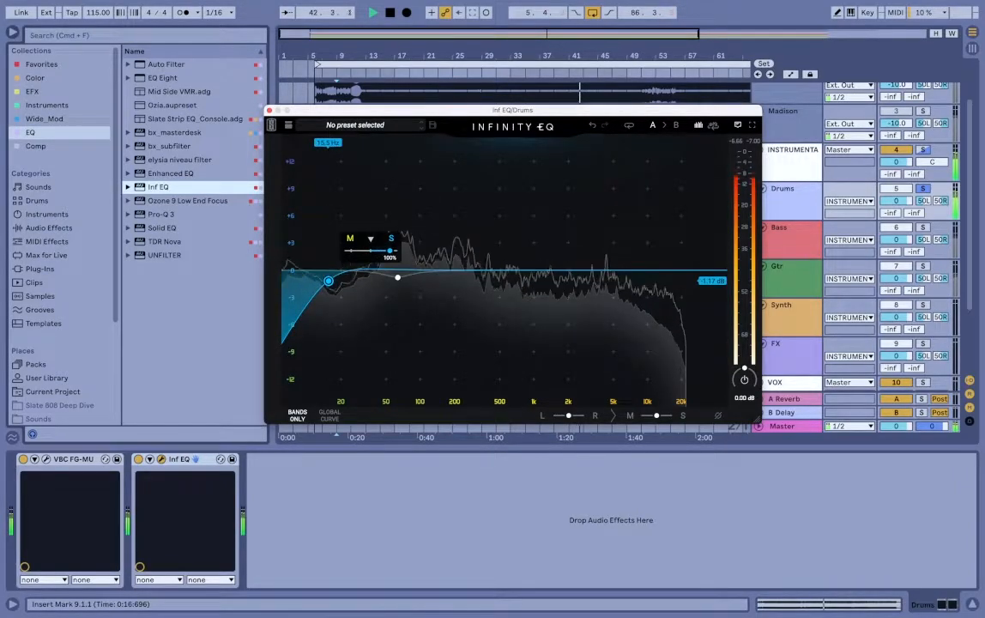
left_click_drag(327, 281, 399, 281)
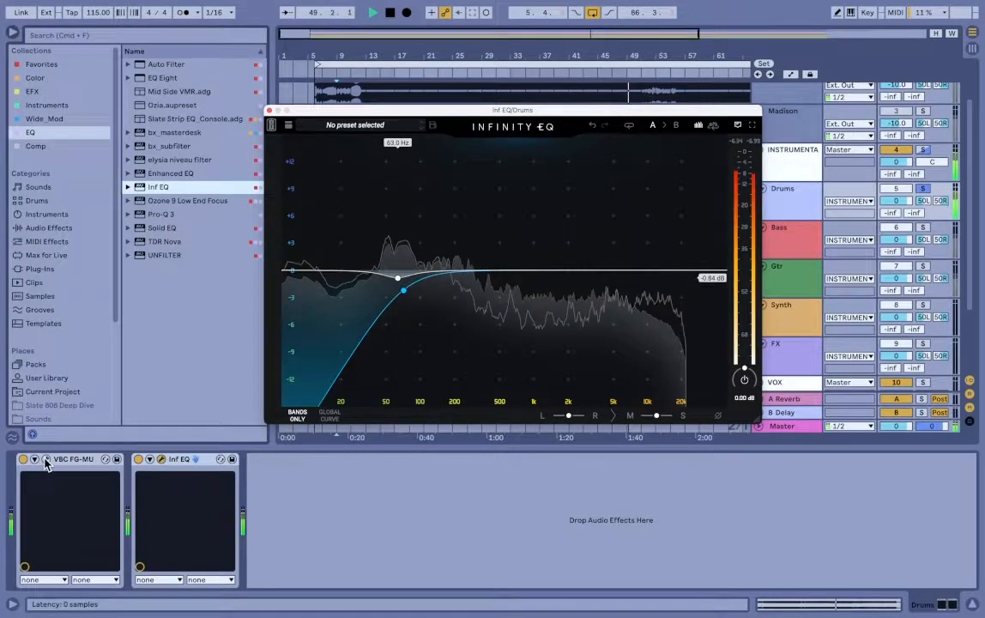
Add the Slate Strip EQ_Console.adg rack after Inf EQ on the Drums track and position its Virtual Mix Rack window in full view
left_click_drag(180, 119, 303, 109)
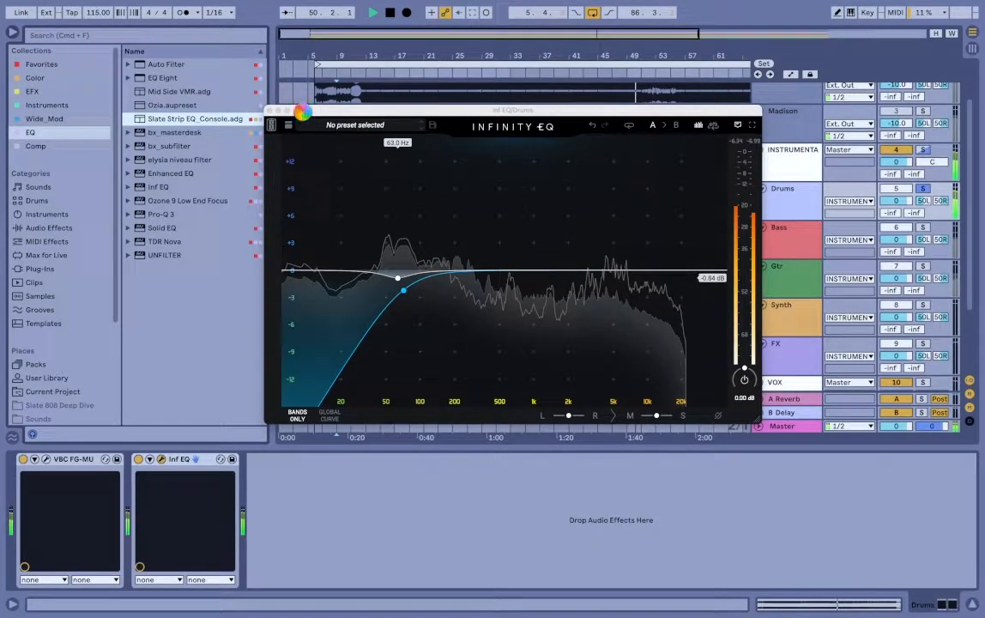
left_click_drag(307, 117, 303, 120)
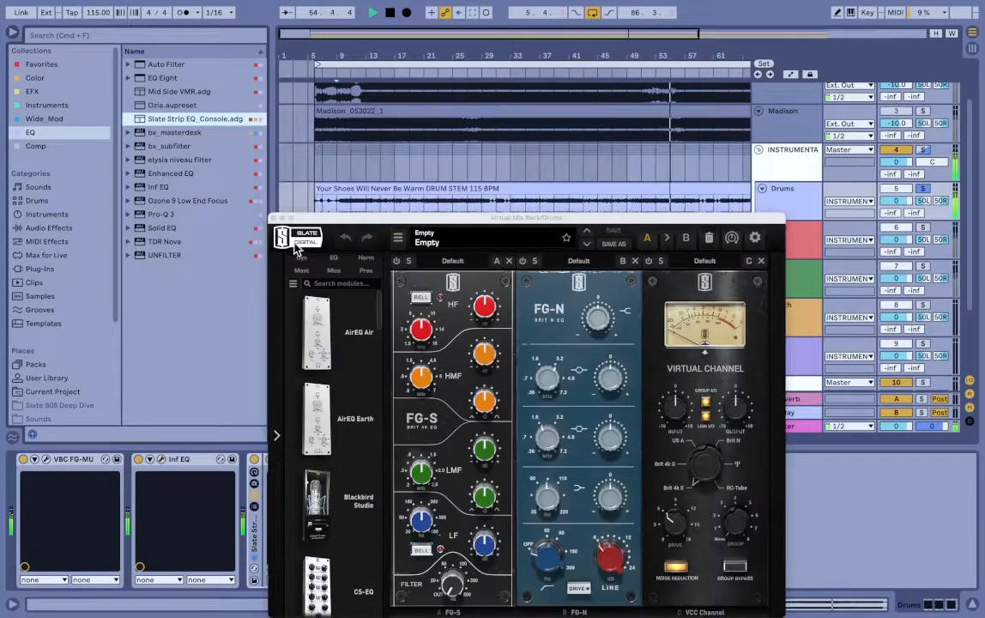
left_click_drag(314, 236, 314, 41)
Insert the FG-Stress module between FG-N and the Virtual Channel, set its mix to 26% and close the Virtual Mix Rack
scroll(305, 330, "down", 10)
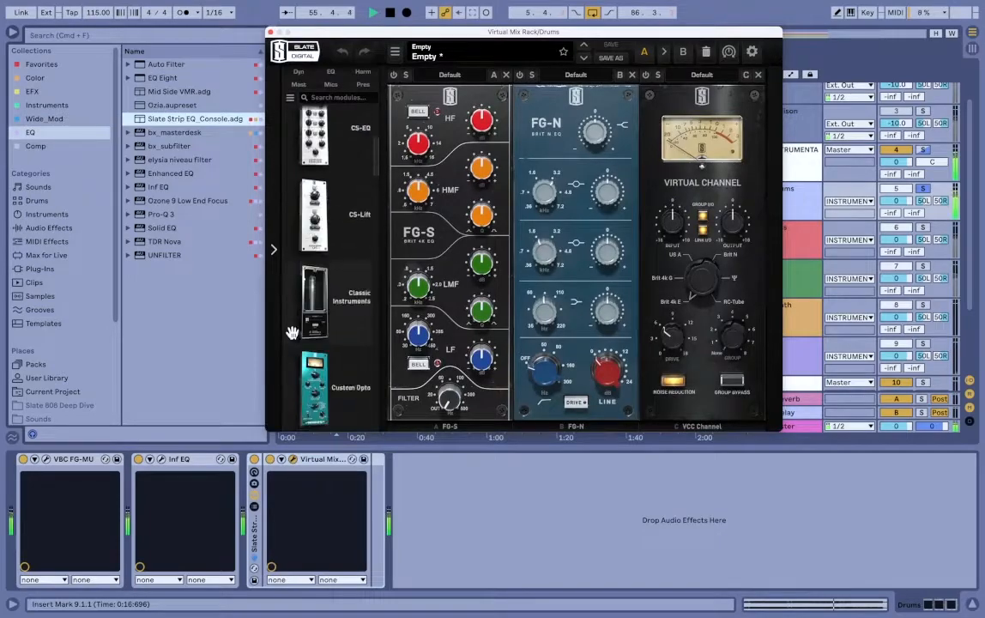
scroll(315, 333, "down", 10)
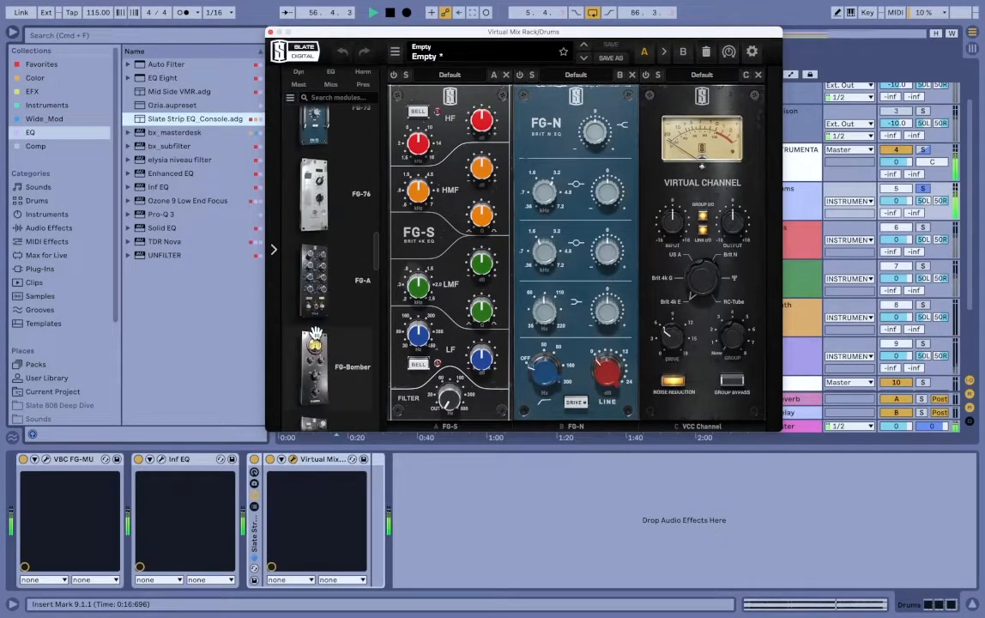
scroll(316, 333, "down", 10)
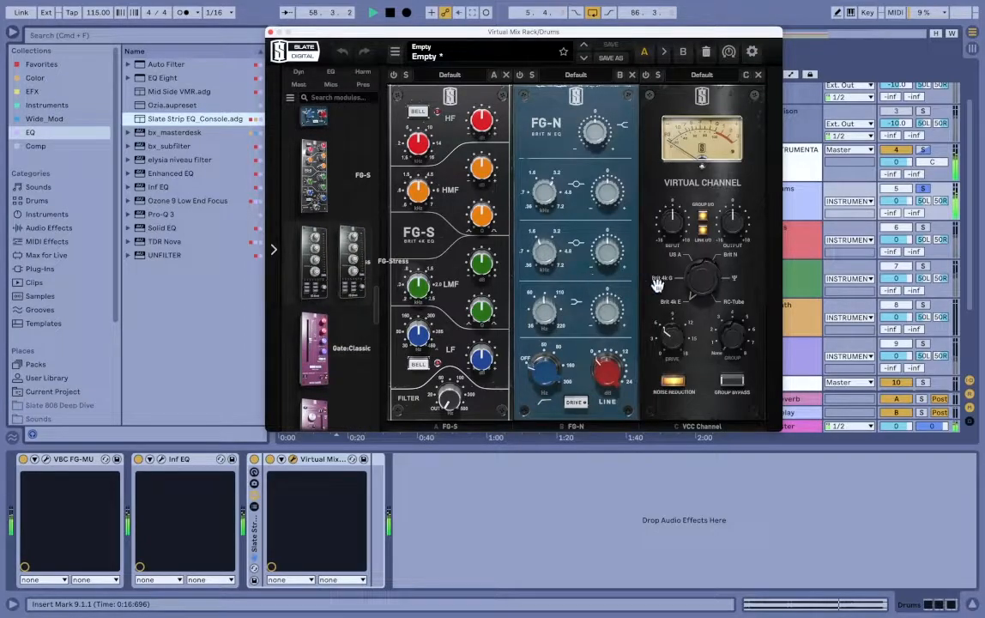
left_click_drag(670, 283, 670, 283)
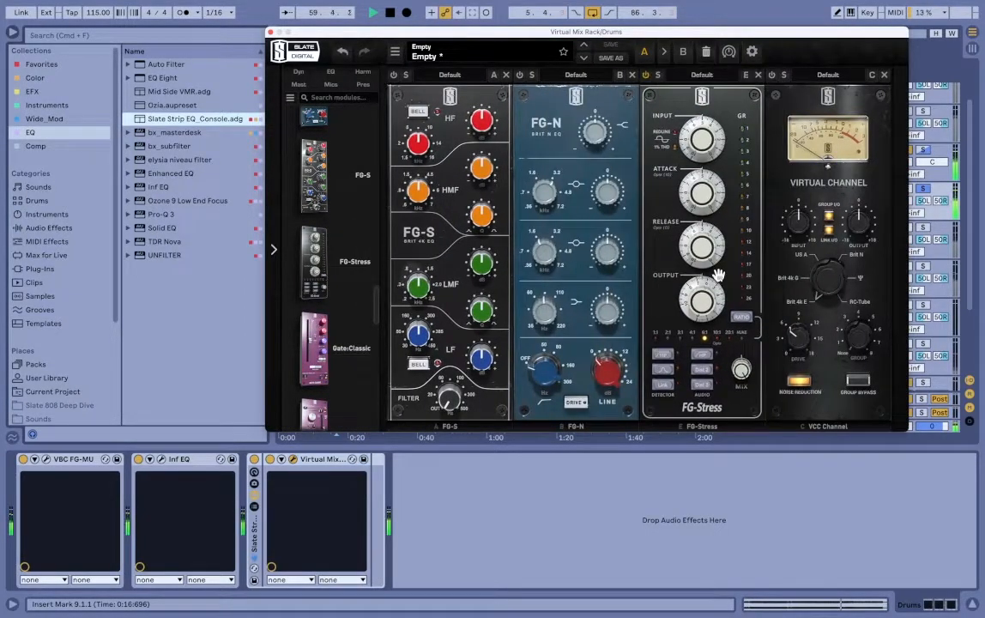
left_click_drag(740, 369, 748, 408)
left_click_drag(749, 368, 750, 345)
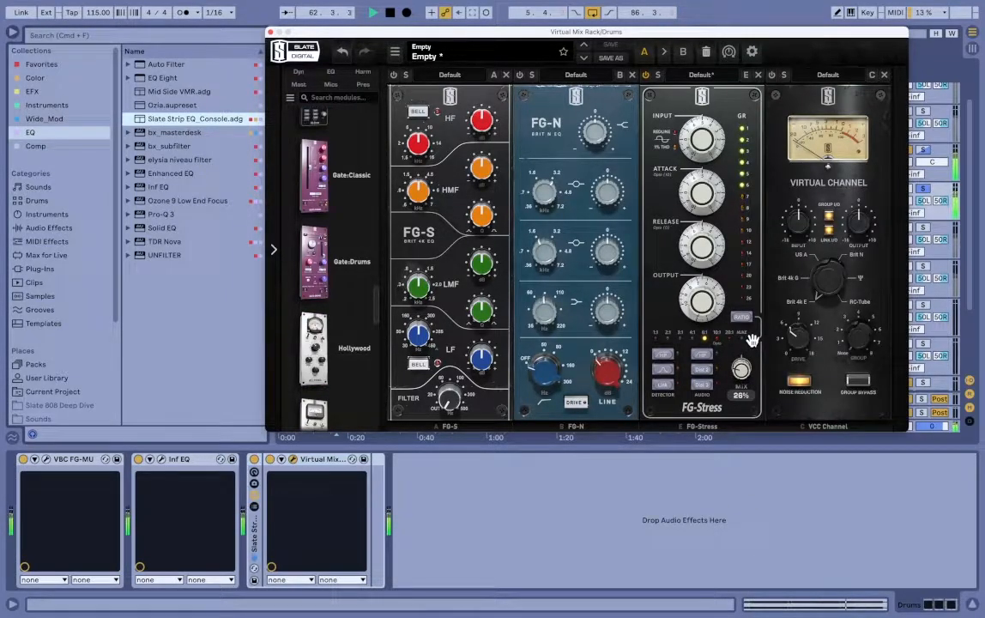
left_click(271, 32)
Solo the Gtr track, add Inf EQ to it and move the EQ window into full view
left_click(332, 257)
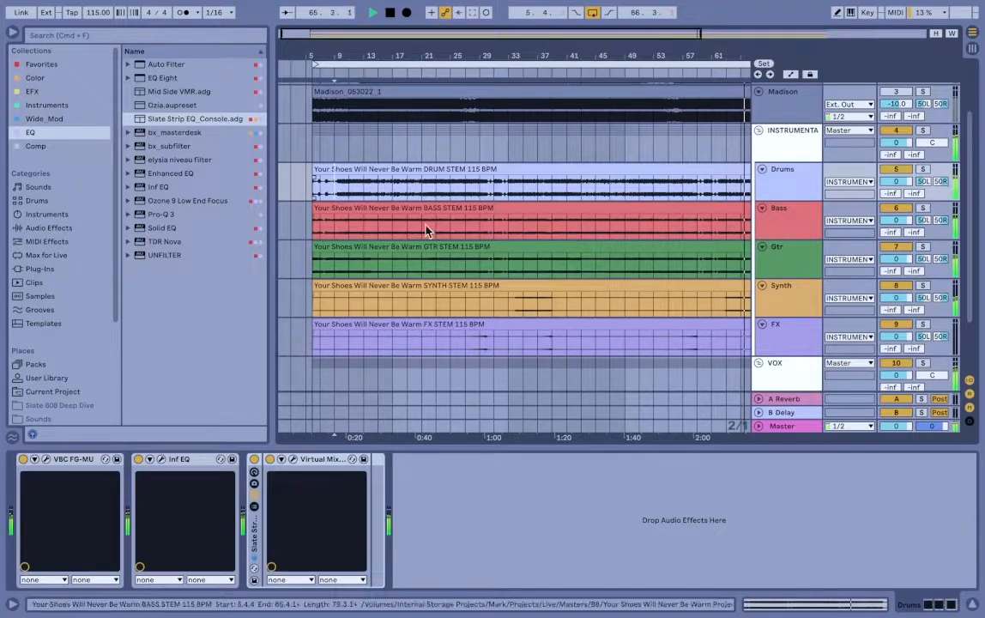
left_click(301, 240)
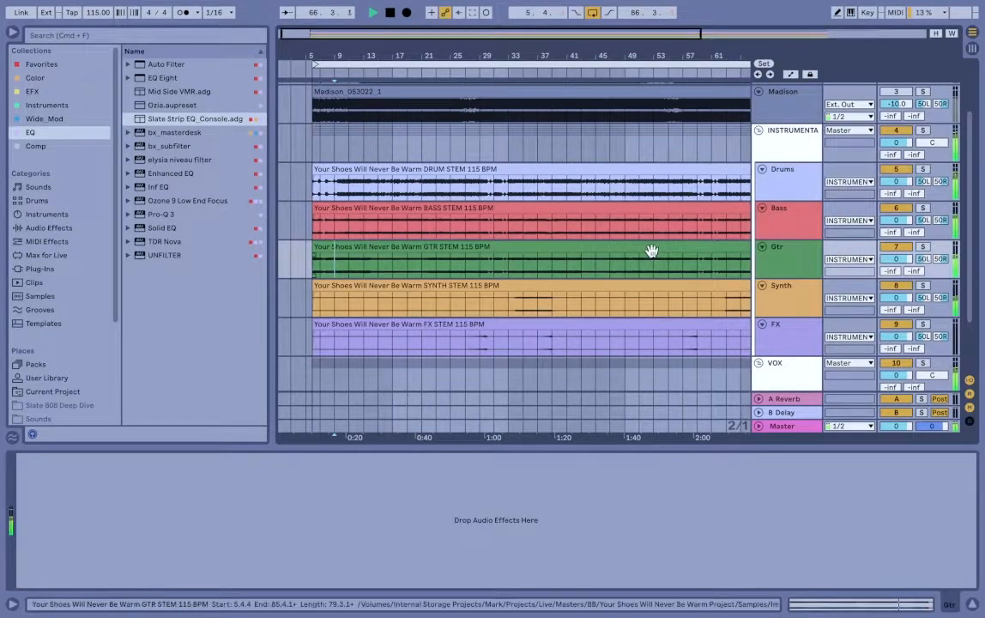
left_click(923, 248)
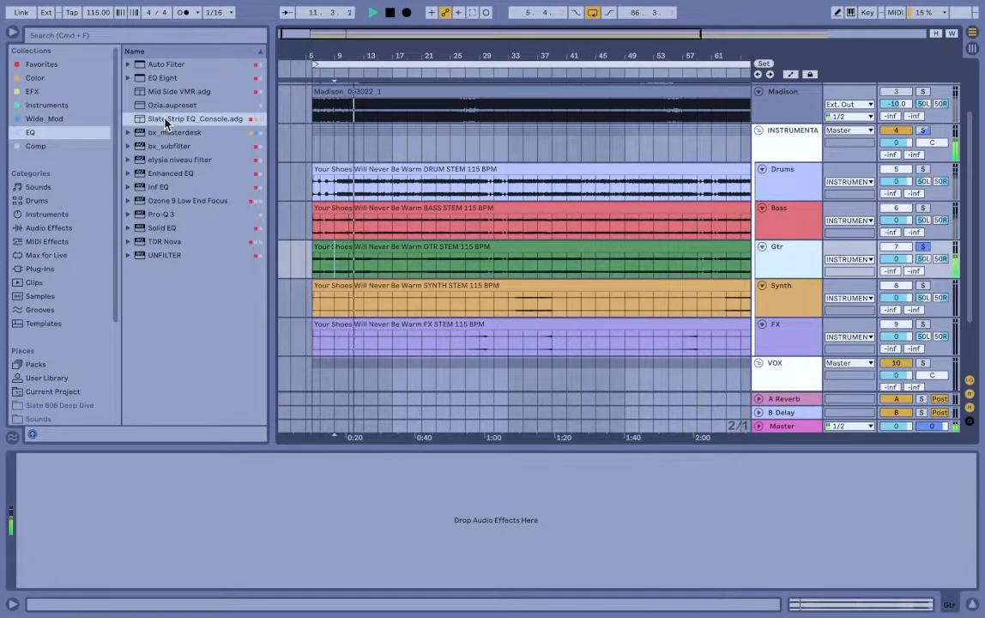
left_click_drag(156, 187, 440, 291)
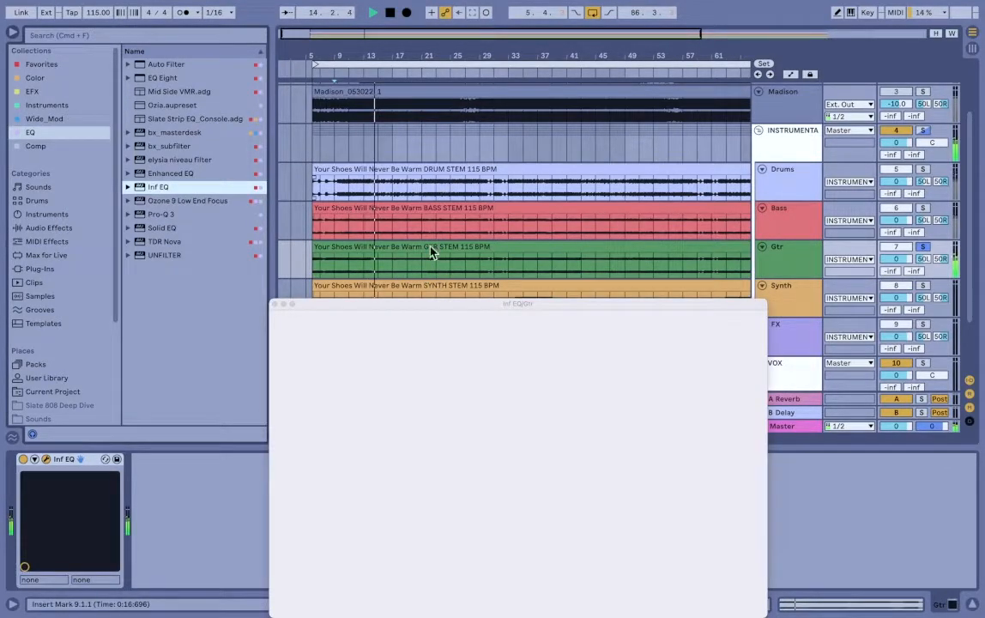
left_click_drag(414, 305, 411, 89)
Add a low-cut band to the guitar EQ, raise its cutoff to about 175 Hz and hide the EQ window
left_click(315, 250)
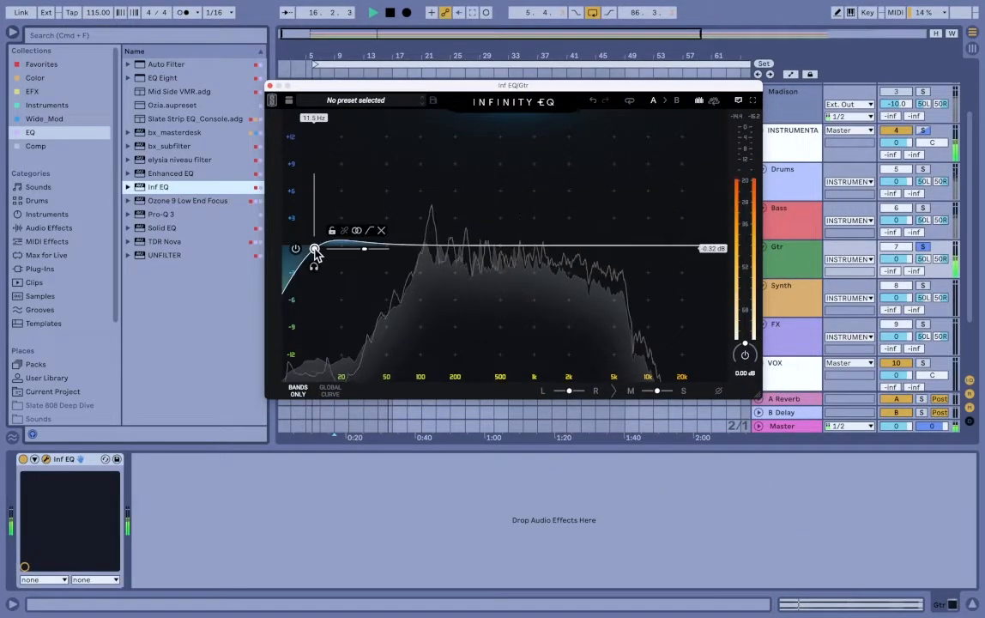
left_click_drag(315, 250, 328, 250)
mouse_move(374, 230)
left_click_drag(374, 220, 448, 259)
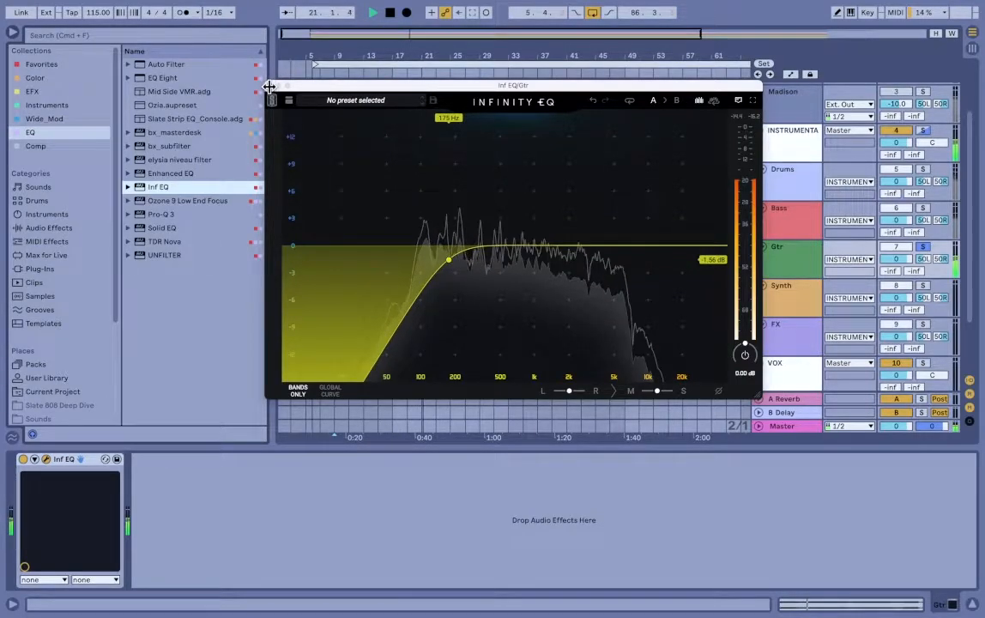
key("ctrl+alt+p")
Add the Slate Strip EQ_Console.adg rack after Inf EQ on the Gtr track, switch on its FG-N module and solo the guitar
left_click(209, 118)
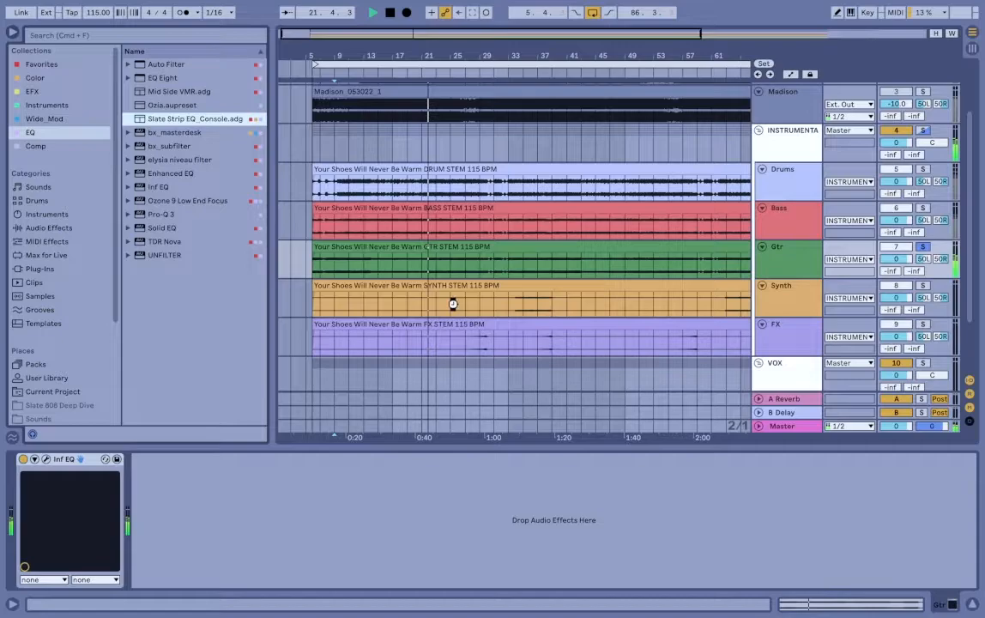
left_click_drag(453, 304, 905, 282)
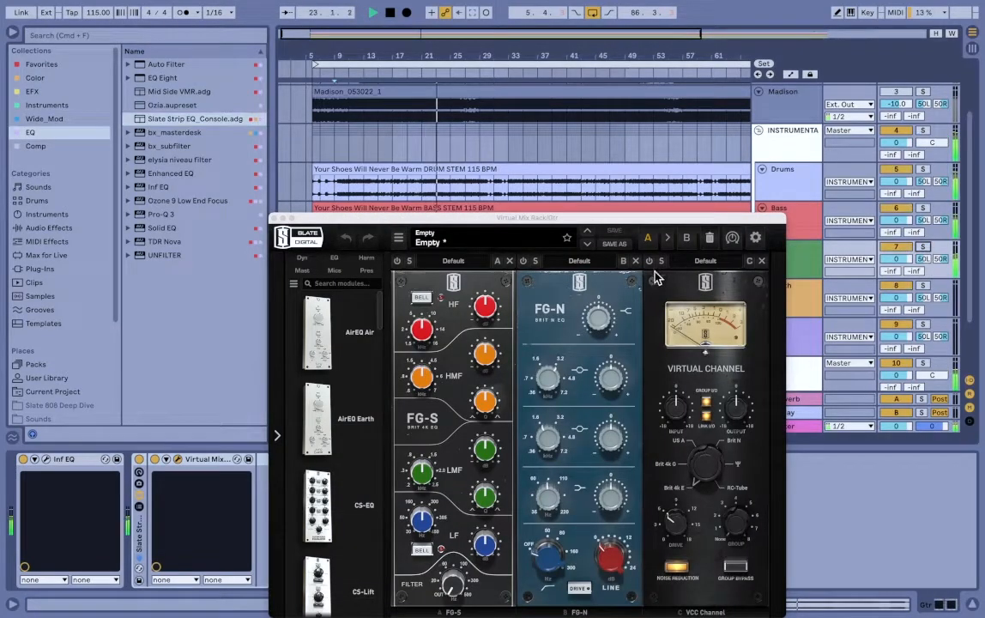
left_click(522, 260)
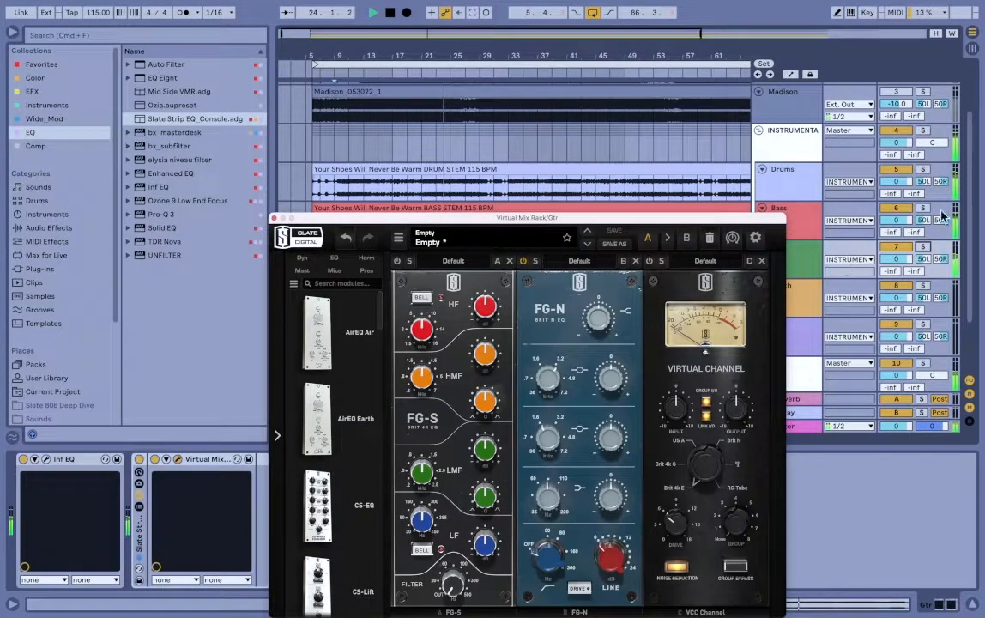
left_click(924, 247)
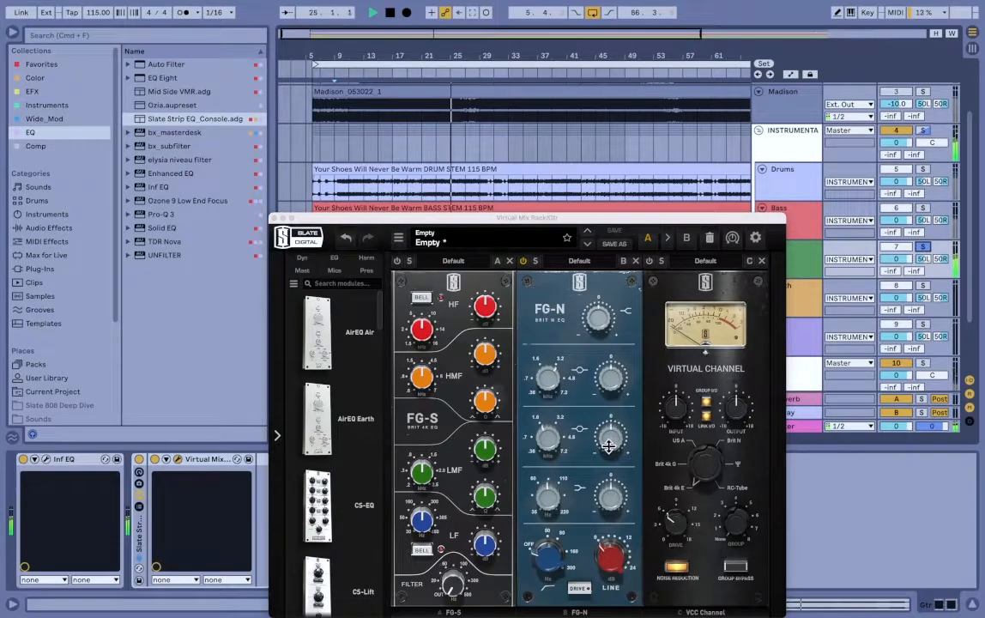
Set the guitar's FG-N lower mid band to 540 Hz with a boost of about 2 dB and close the Virtual Mix Rack
left_click_drag(549, 440, 547, 469)
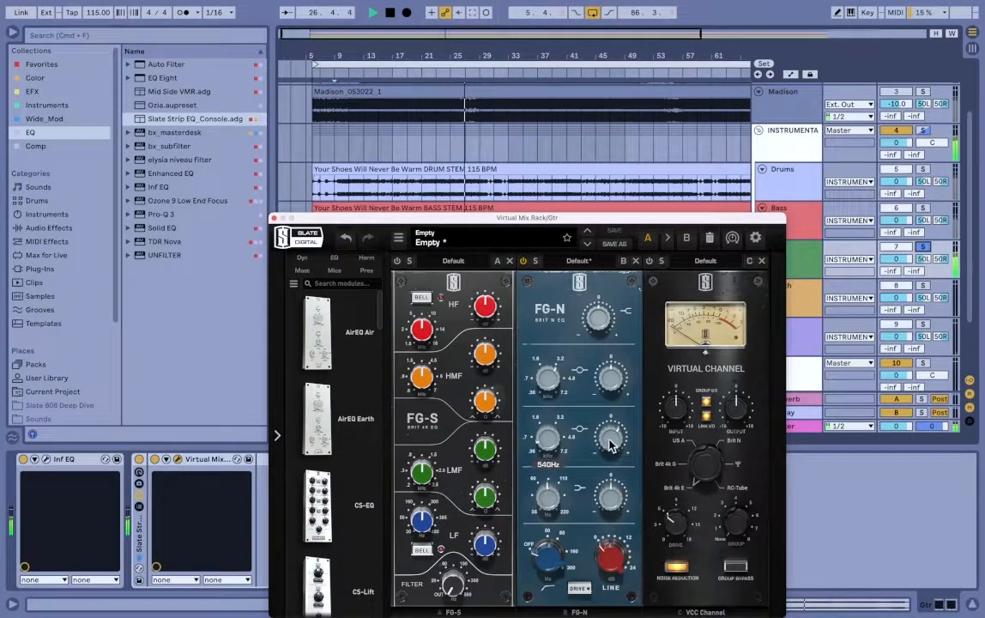
left_click_drag(610, 436, 611, 452)
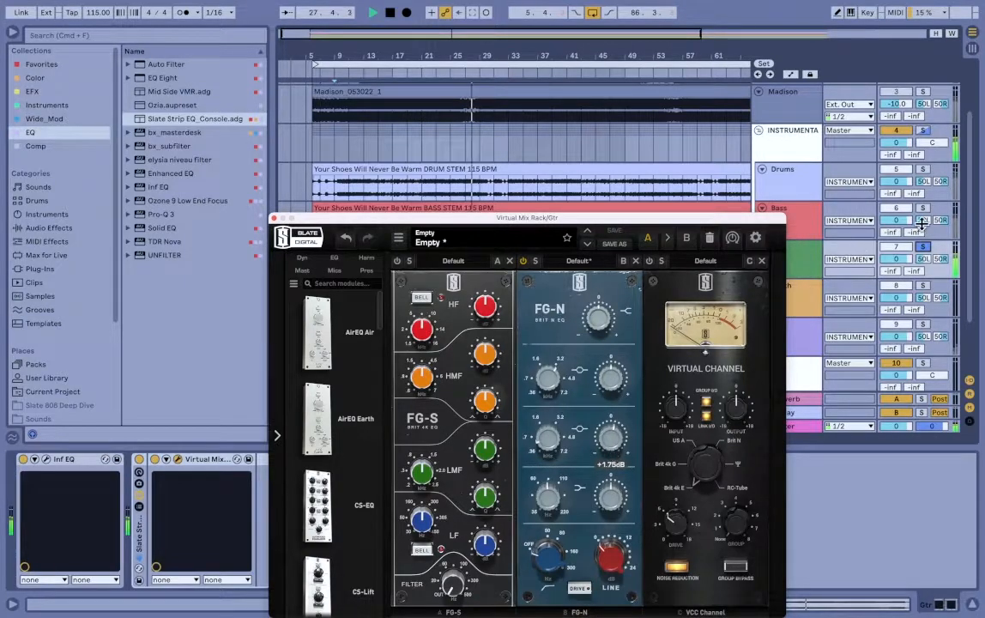
left_click_drag(612, 436, 613, 438)
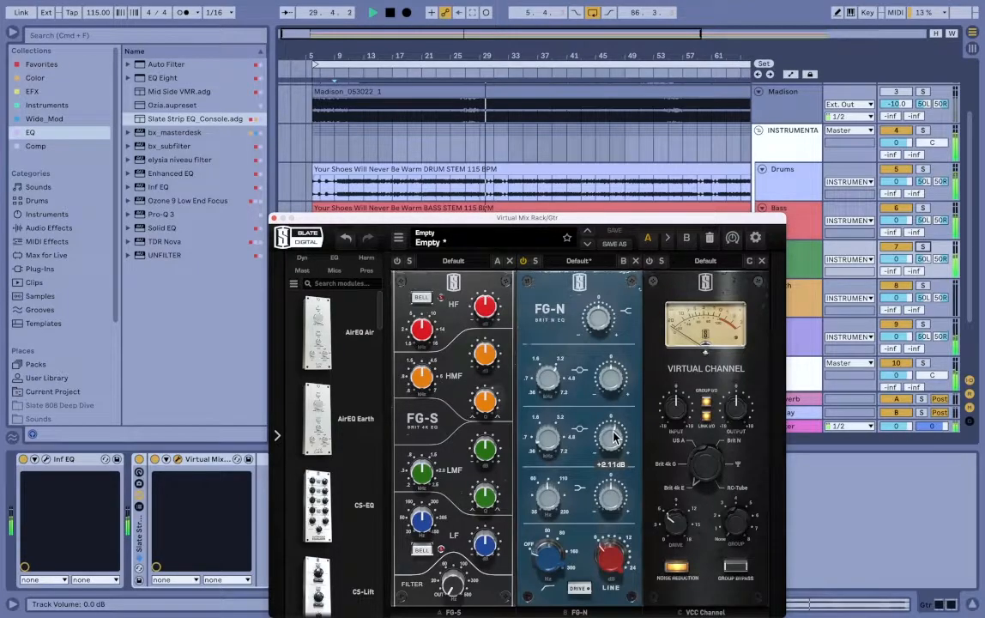
left_click_drag(613, 437, 613, 435)
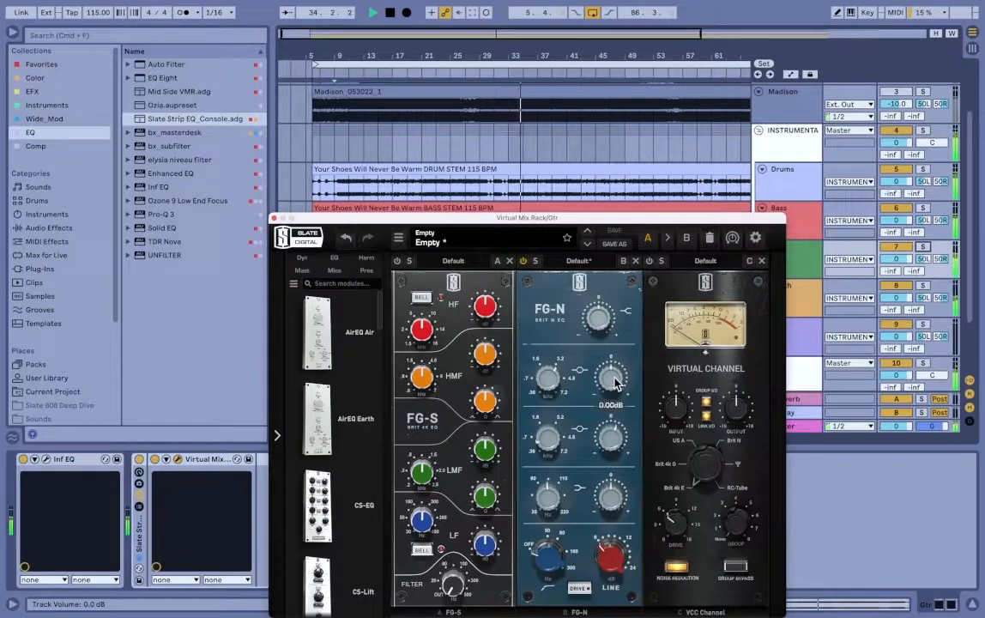
mouse_move(613, 383)
left_mouse_down()
mouse_move(621, 374)
mouse_move(616, 388)
left_mouse_up()
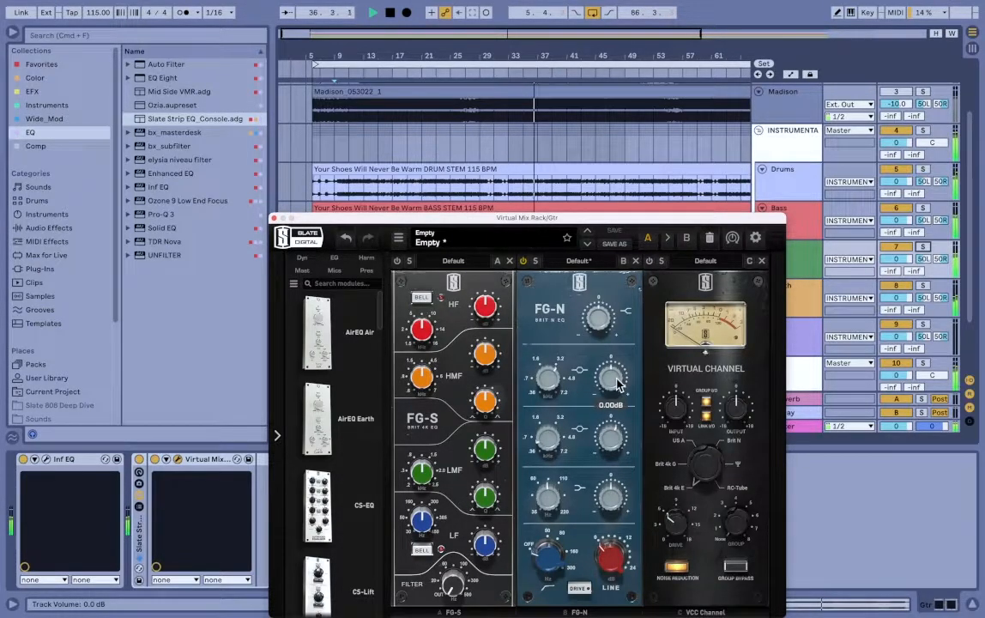
left_click(274, 220)
Listen to the Synth stem in solo from around bar 35
scroll(657, 275, "down", 2)
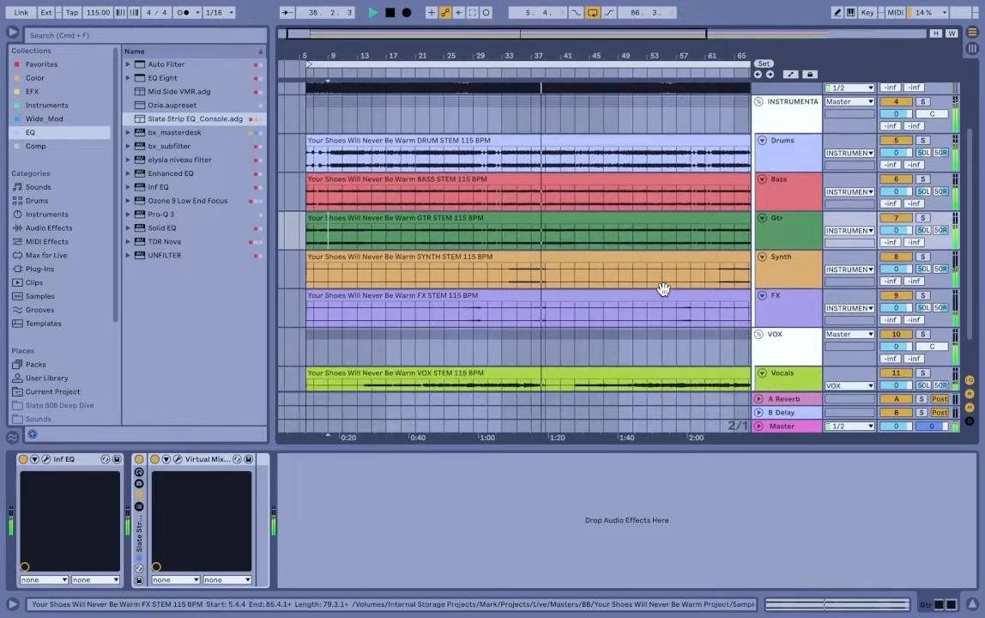
left_click(516, 279)
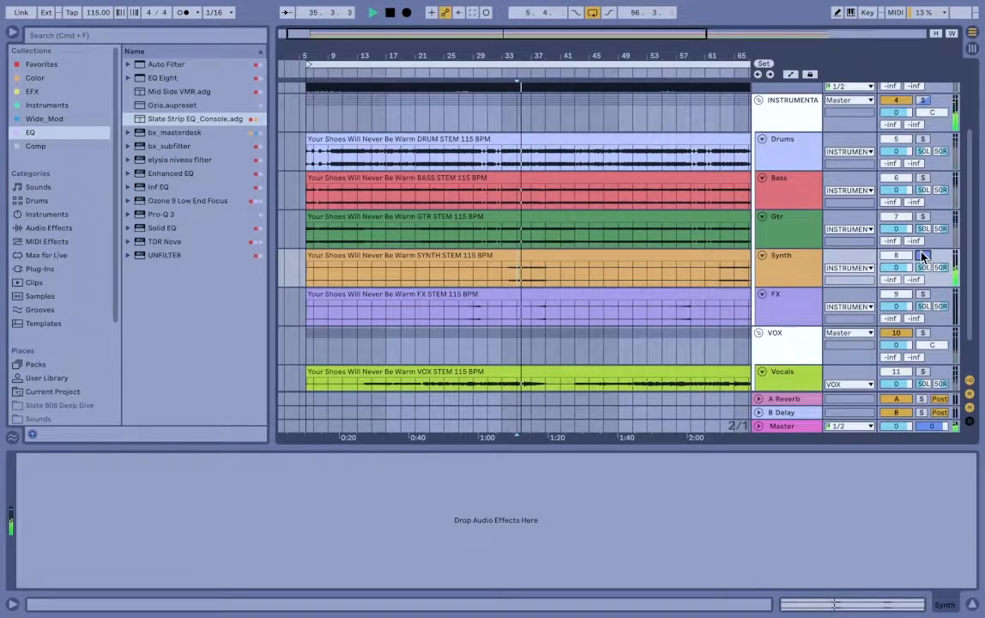
scroll(788, 338, "down", 3)
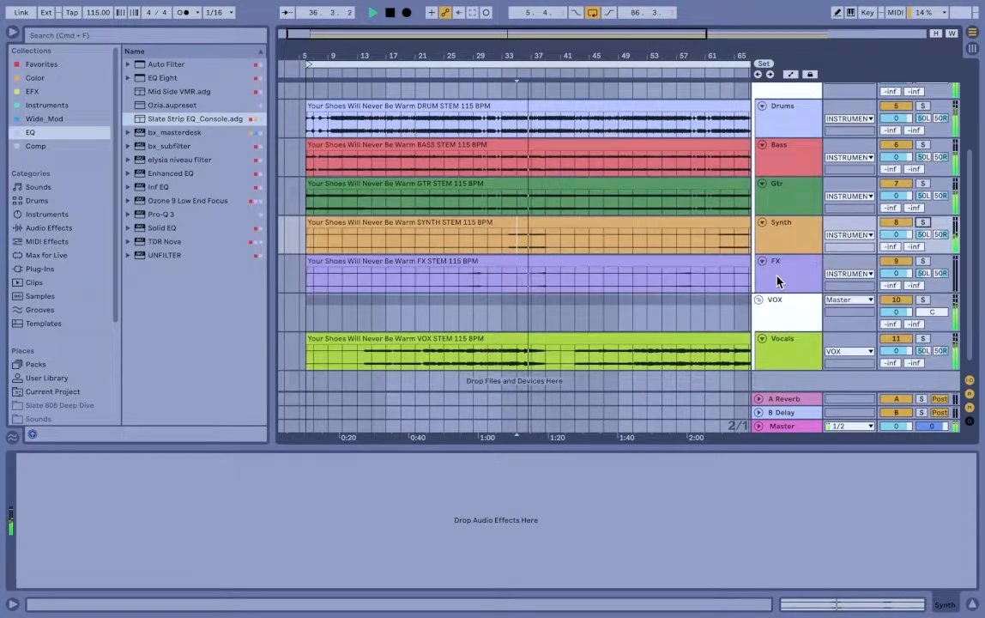
Add the Slate Strip EQ_Console.adg rack to the Vocals track and switch on its FG-N module
left_click(787, 338)
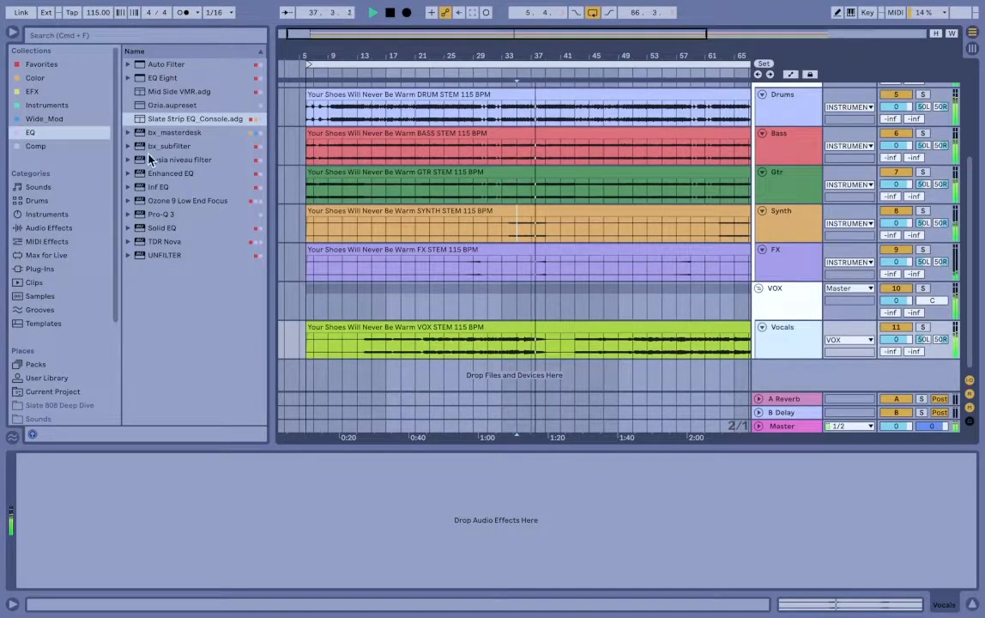
left_click(170, 121)
left_click_drag(346, 367, 348, 369)
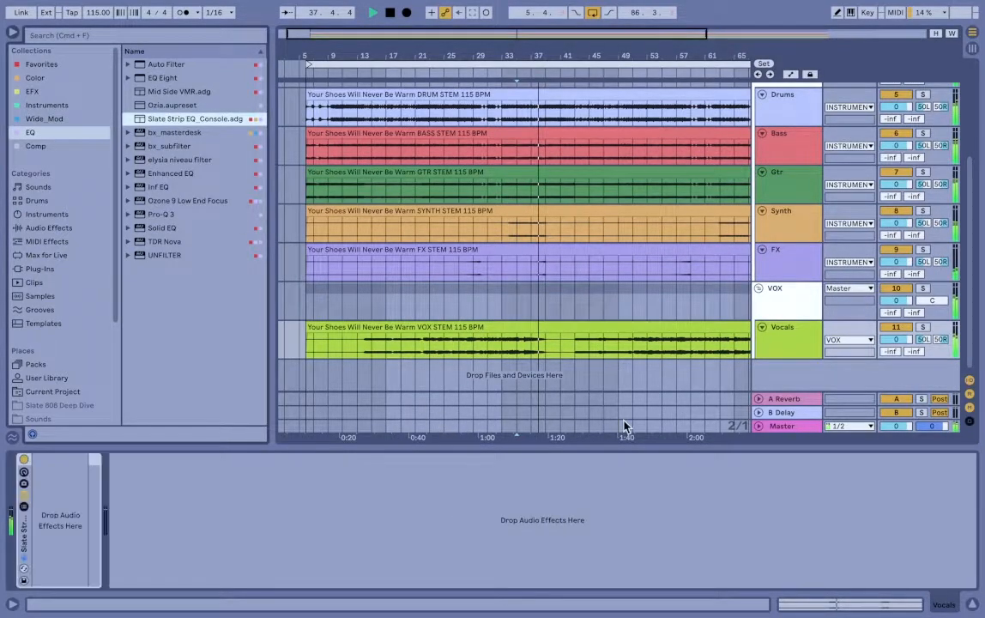
left_click(529, 262)
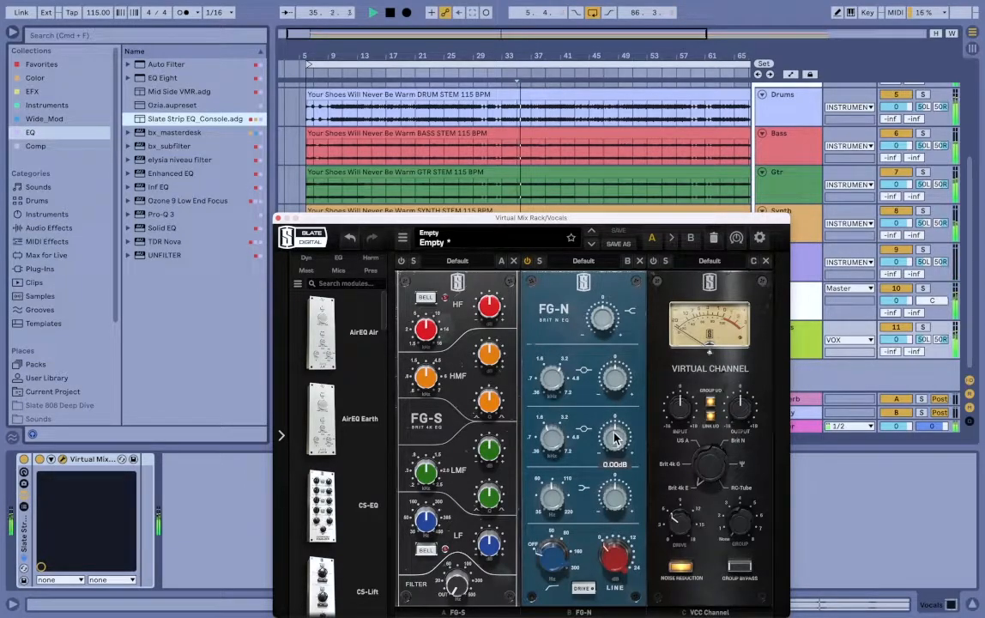
Lower the vocals' FG-N lower mid frequency and boost that band about 1.07 dB, comparing solo and full mix from bar 17
left_click_drag(552, 434, 553, 454)
left_click_drag(614, 448, 614, 451)
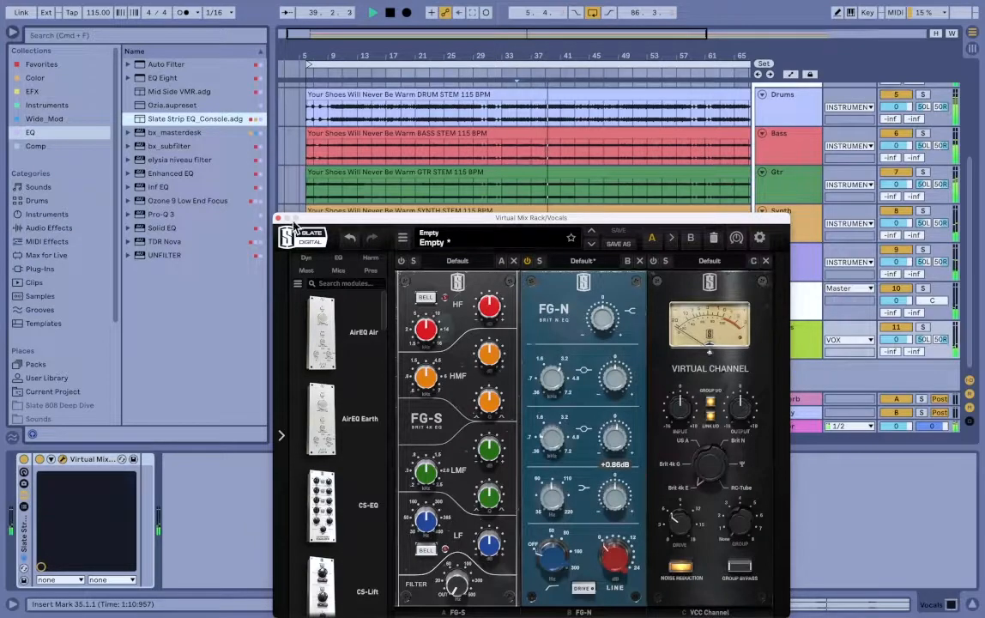
left_click_drag(344, 217, 408, 443)
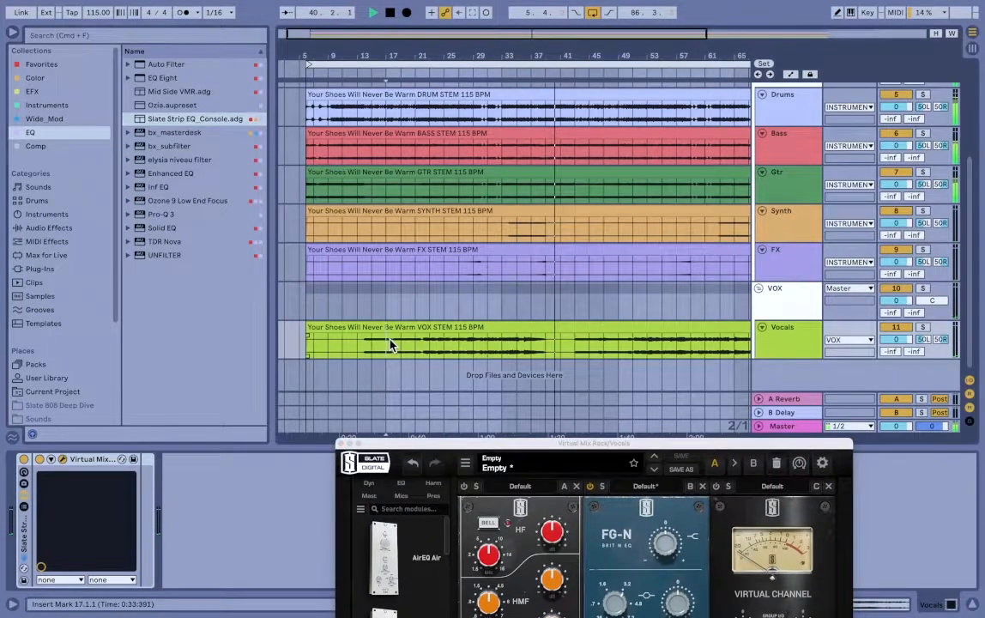
left_click_drag(478, 452, 445, 87)
key("space")
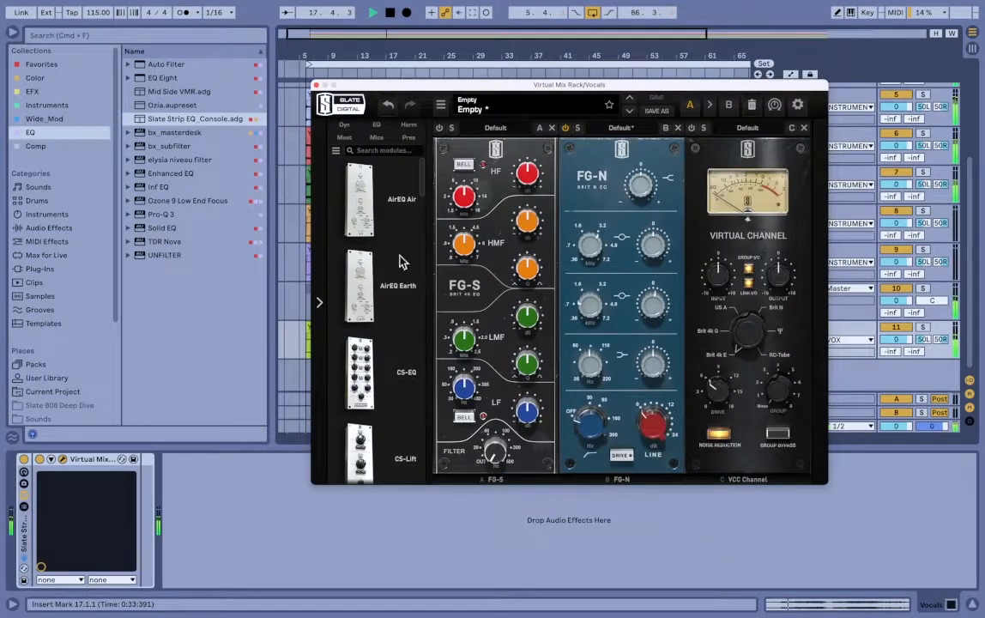
left_click(924, 328)
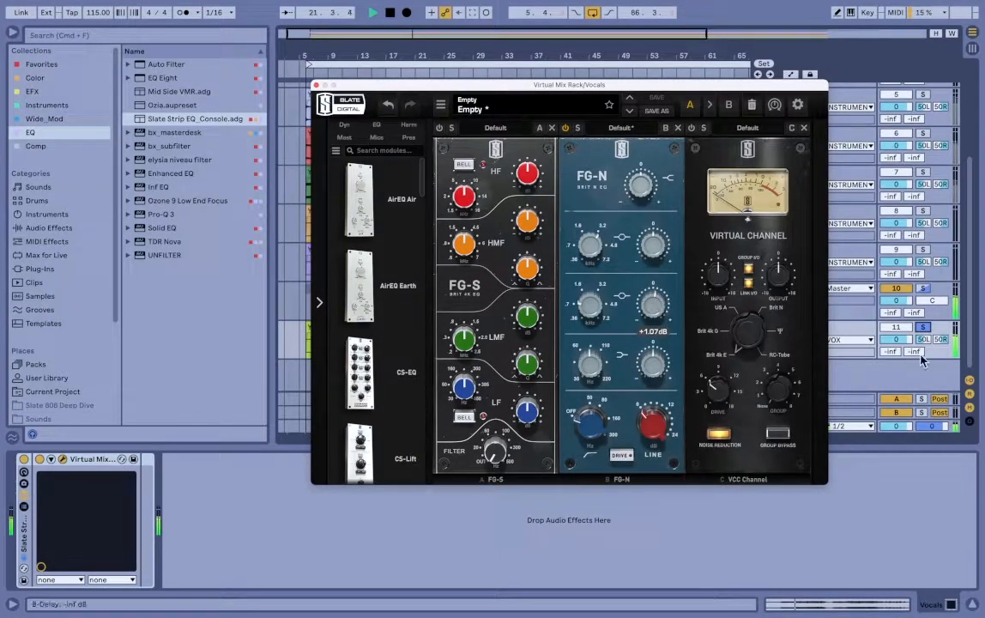
left_click(925, 327)
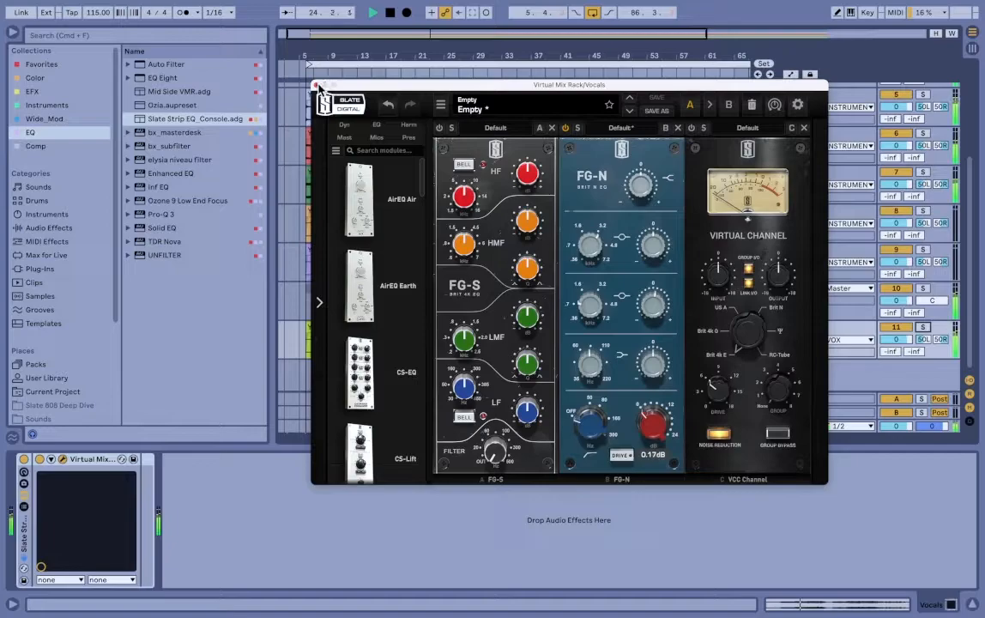
left_click(316, 85)
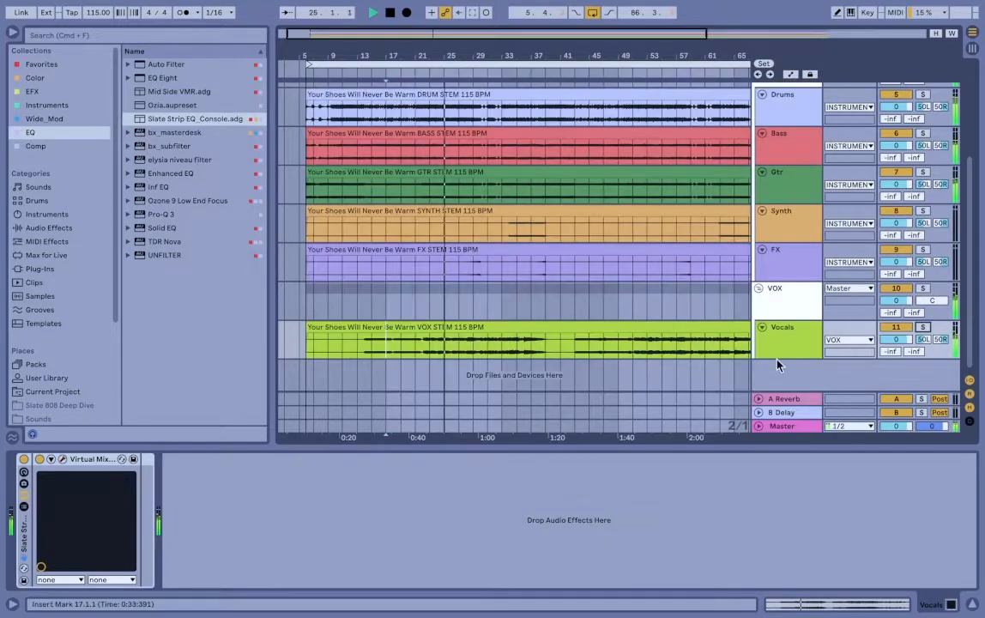
Stop playback and load the Master Chain.adg rack from the Favorites collection onto the Master track
left_click(794, 429)
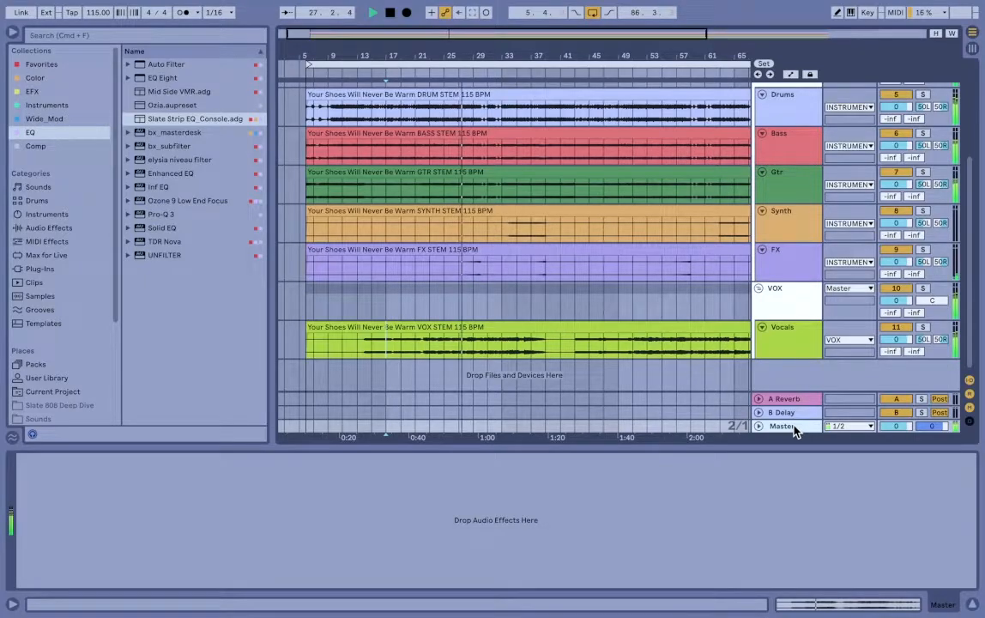
key("space")
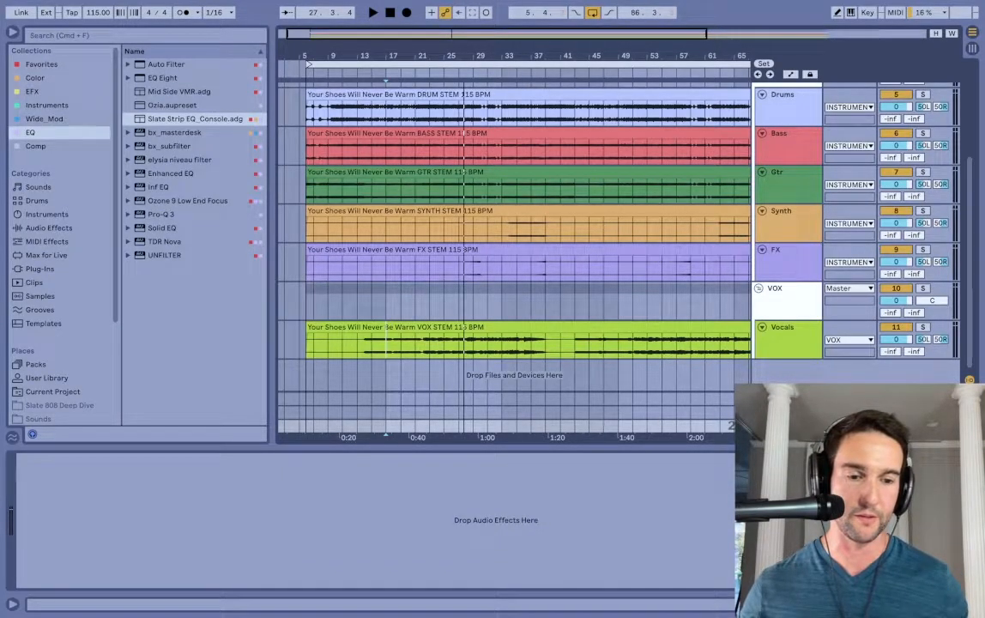
left_click(576, 390)
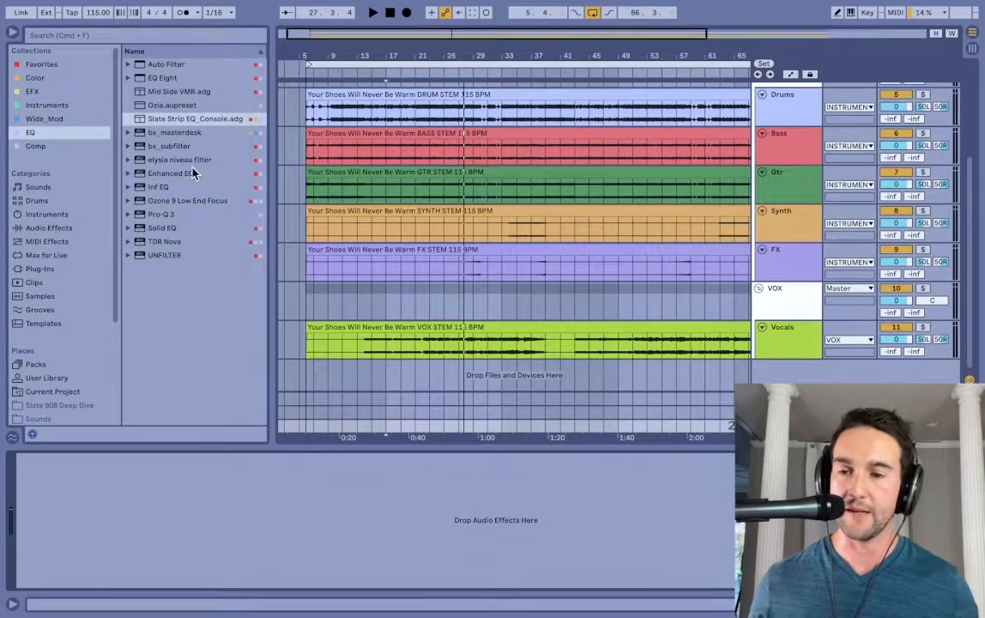
left_click(41, 65)
scroll(241, 167, "down", 10)
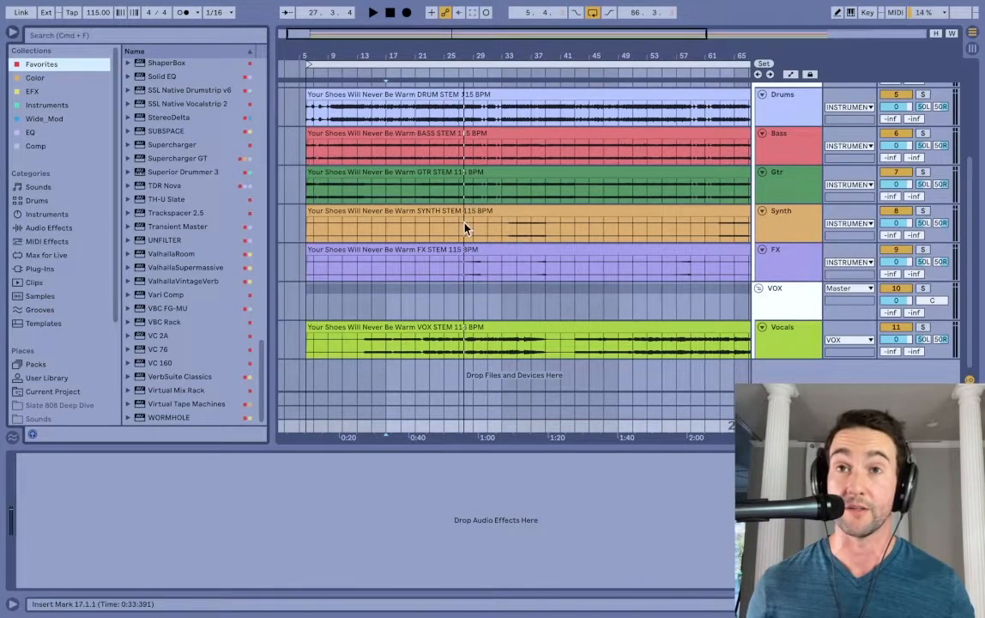
scroll(196, 197, "up", 10)
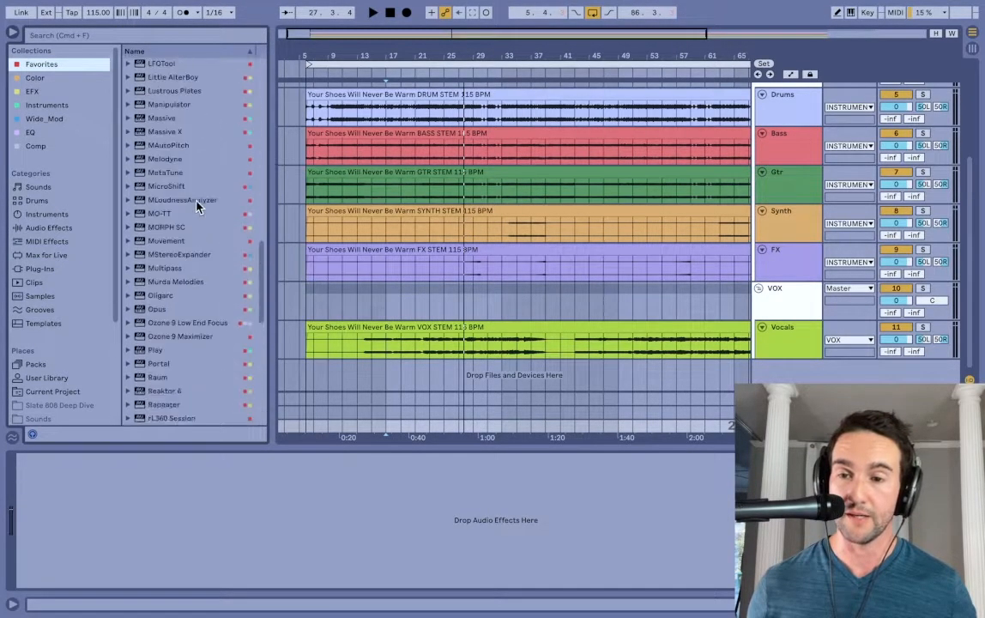
scroll(196, 206, "up", 1)
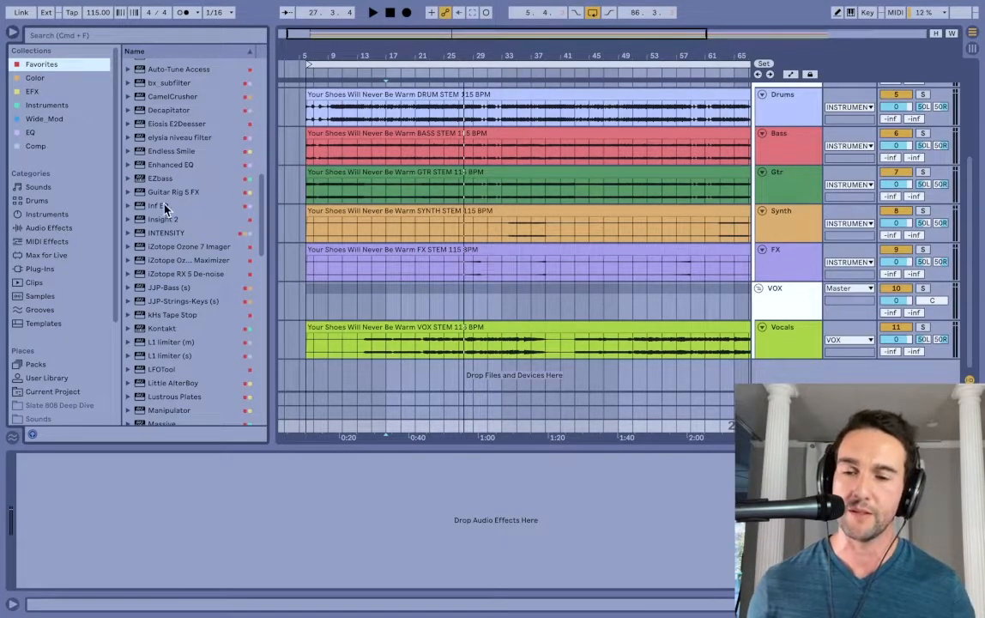
scroll(202, 209, "up", 8)
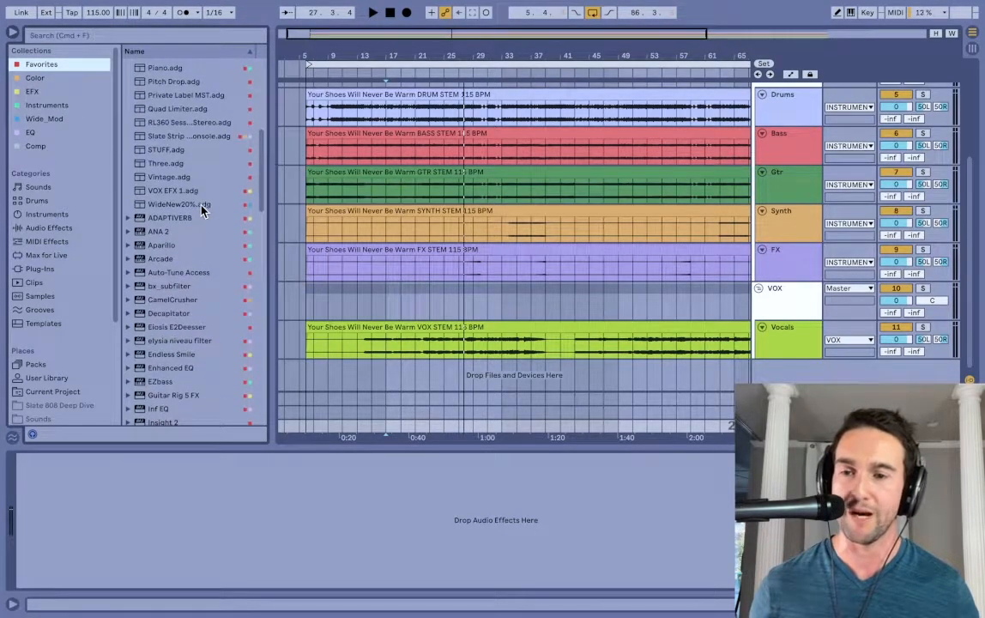
scroll(217, 161, "up", 4)
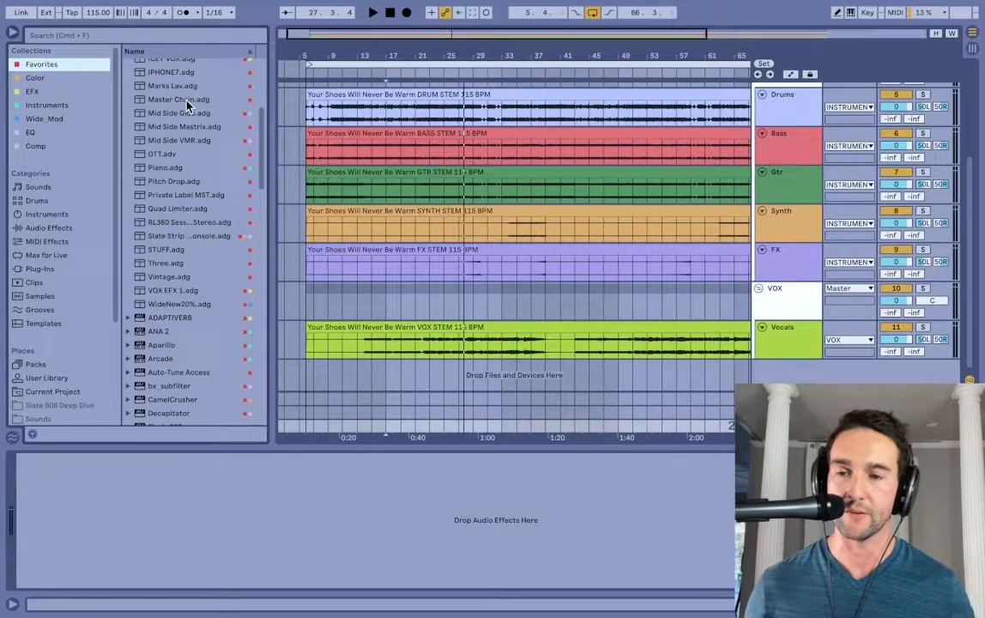
left_click(188, 102)
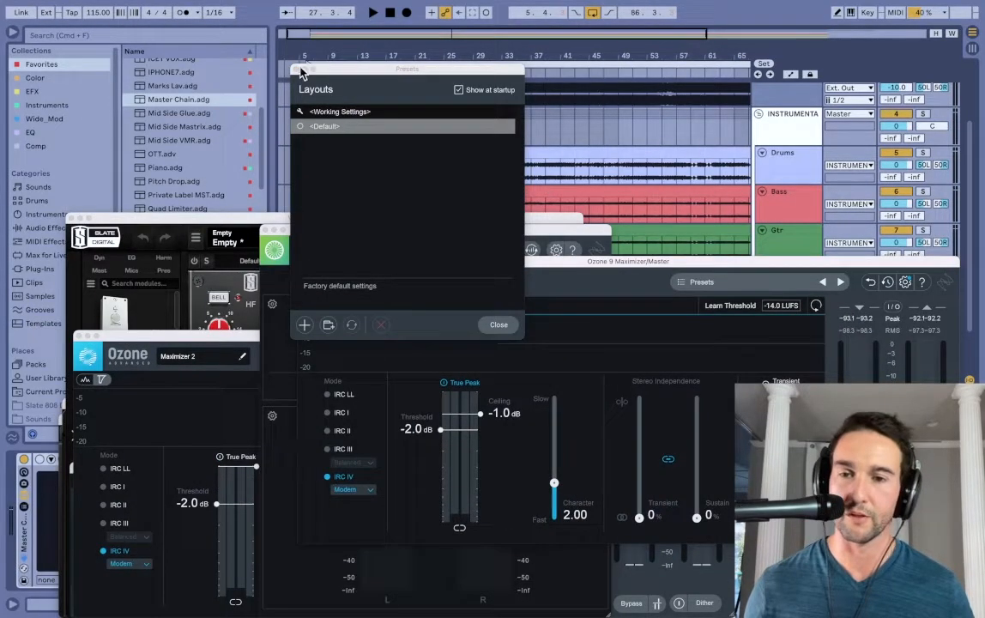
Close the Insight layouts presets and Virtual Mix Rack windows, and spread out the two Ozone Maximizer windows and the Insight window
left_click(295, 69)
left_click_drag(336, 264, 551, 69)
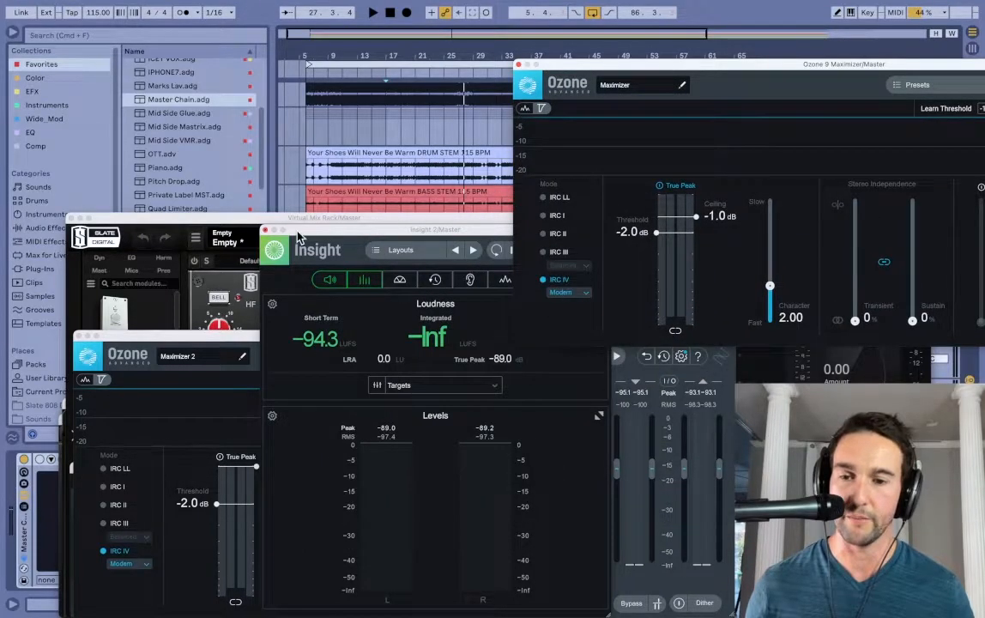
left_click_drag(314, 229, 311, 66)
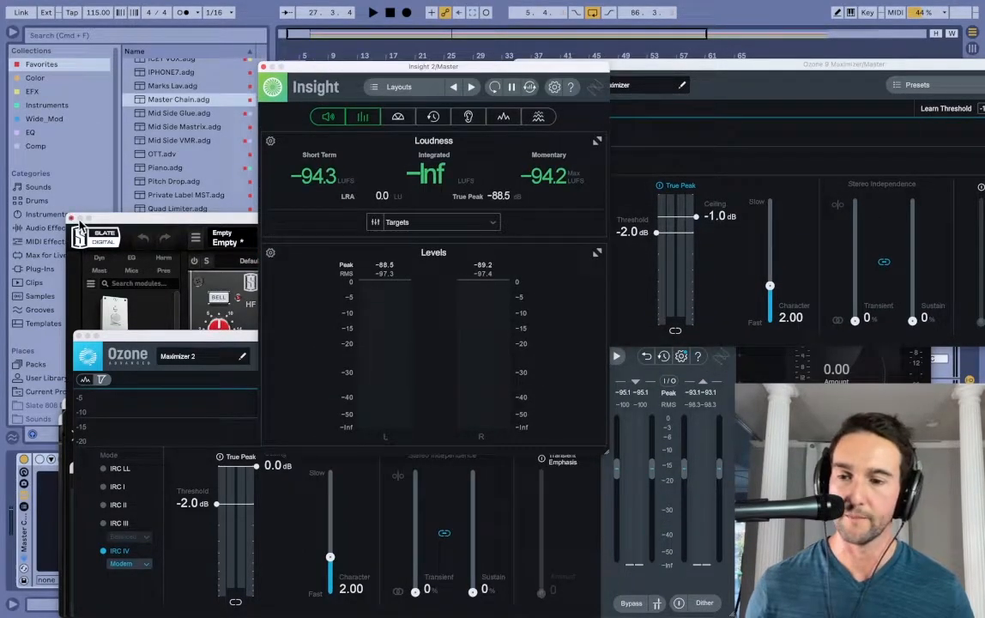
left_click(71, 219)
left_click_drag(131, 345, 48, 105)
Close the MStereoExpander, Slate compressor, Supercharger GT, StereoDelta and Infinity EQ windows
left_click(78, 476)
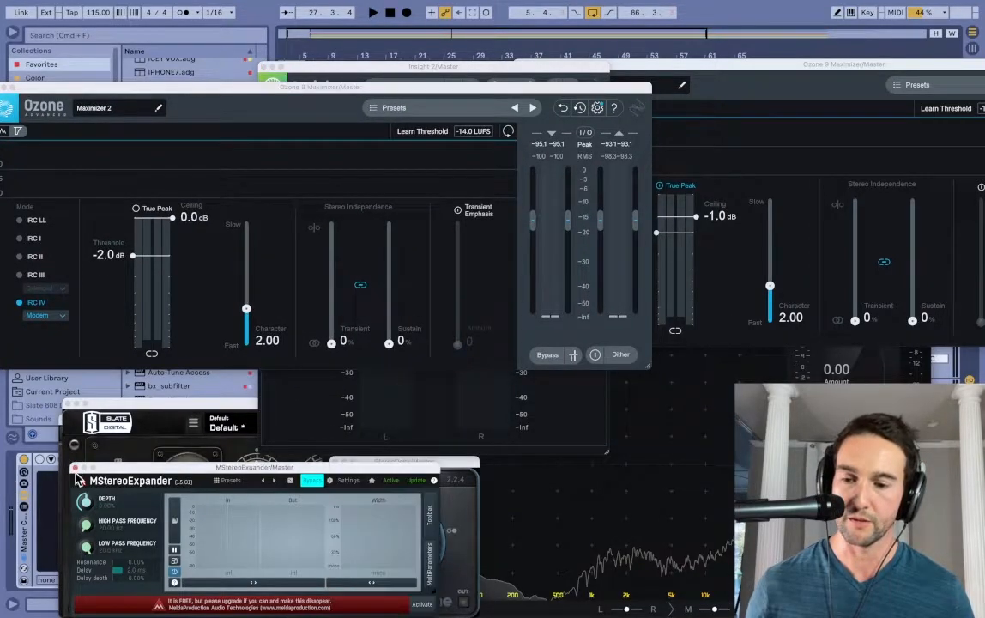
left_click(74, 468)
left_click(69, 403)
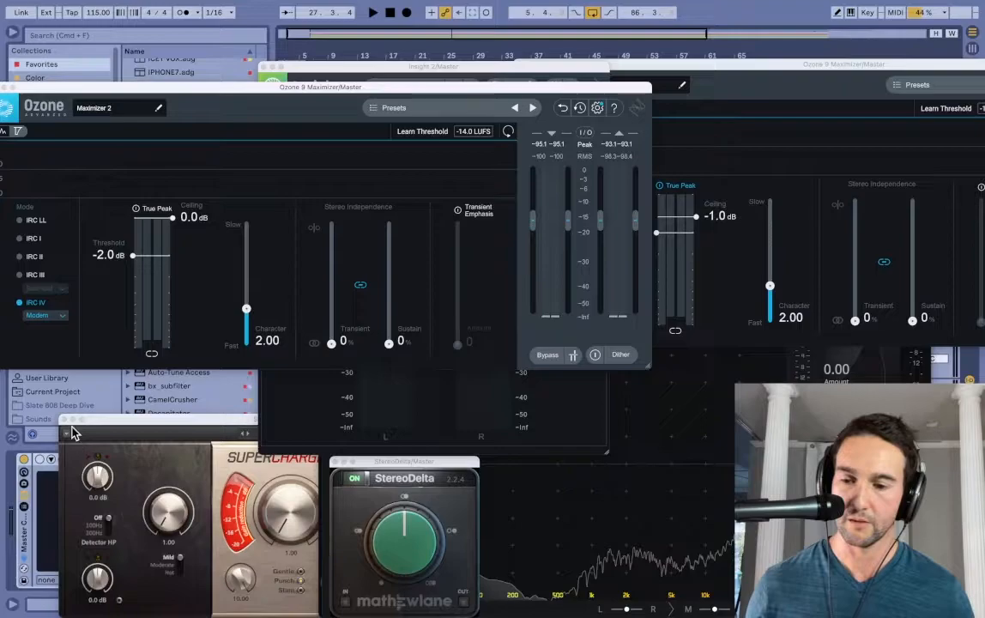
left_click(66, 421)
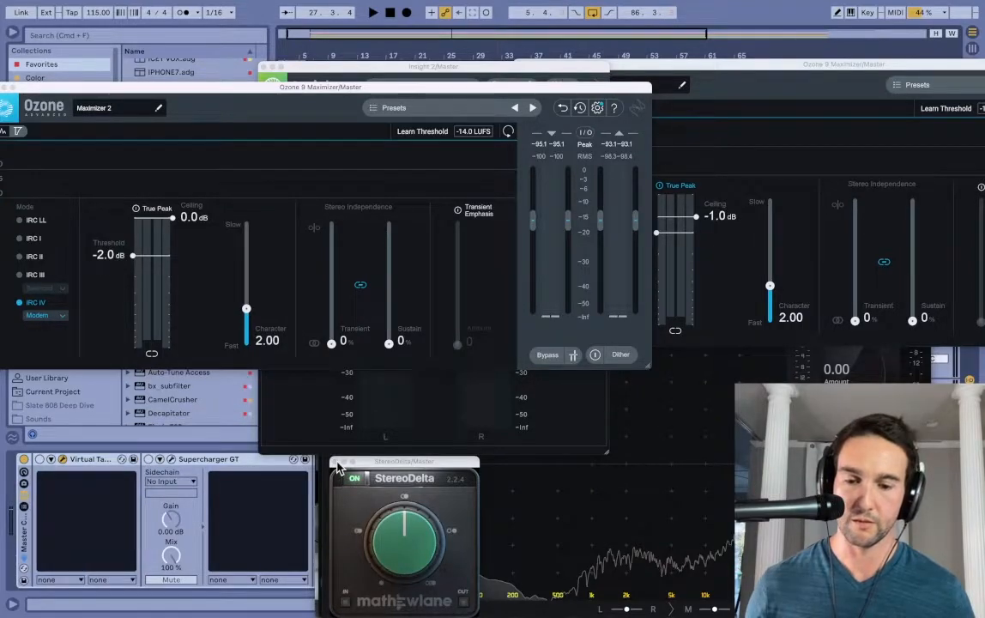
left_click(336, 464)
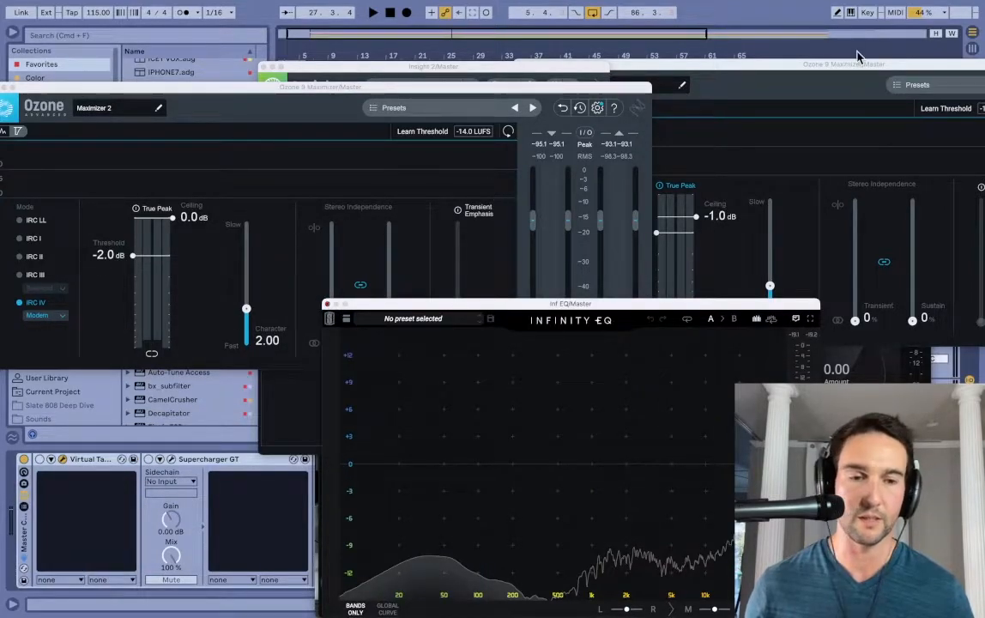
left_click(327, 304)
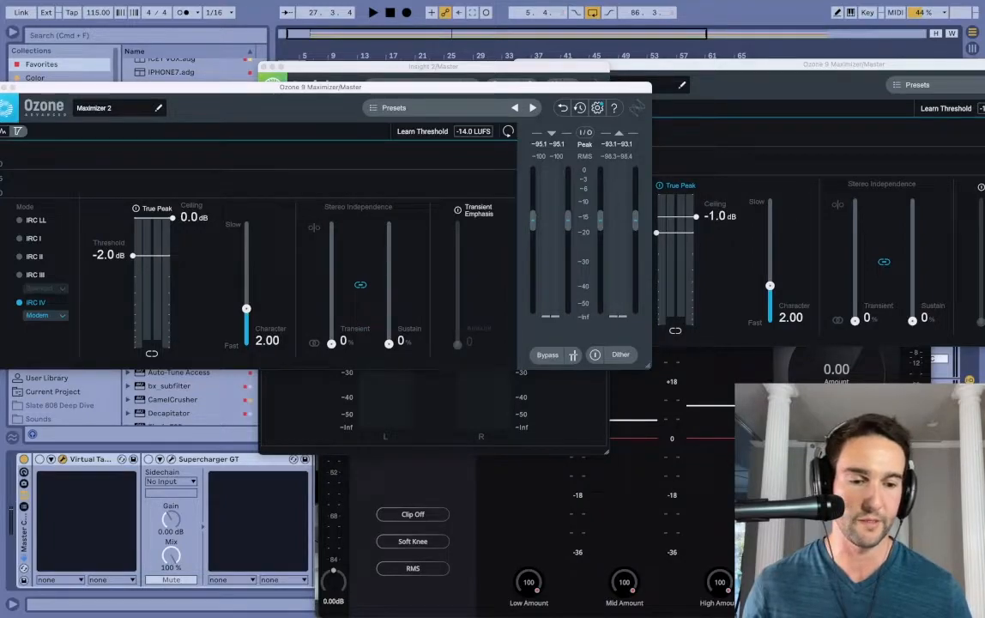
Close the MO-TT and Virtual Tape Machines windows and bring the first Ozone Maximizer fully into view
left_click(420, 482)
left_click(323, 286)
left_click_drag(837, 64, 625, 441)
left_click(743, 265)
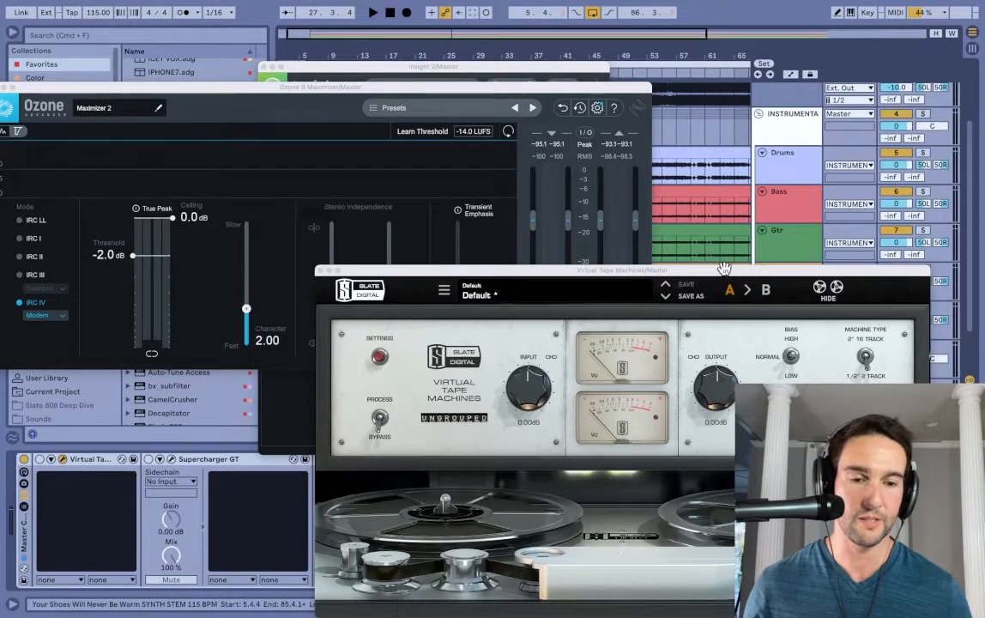
left_click_drag(743, 264, 861, 111)
left_click(437, 117)
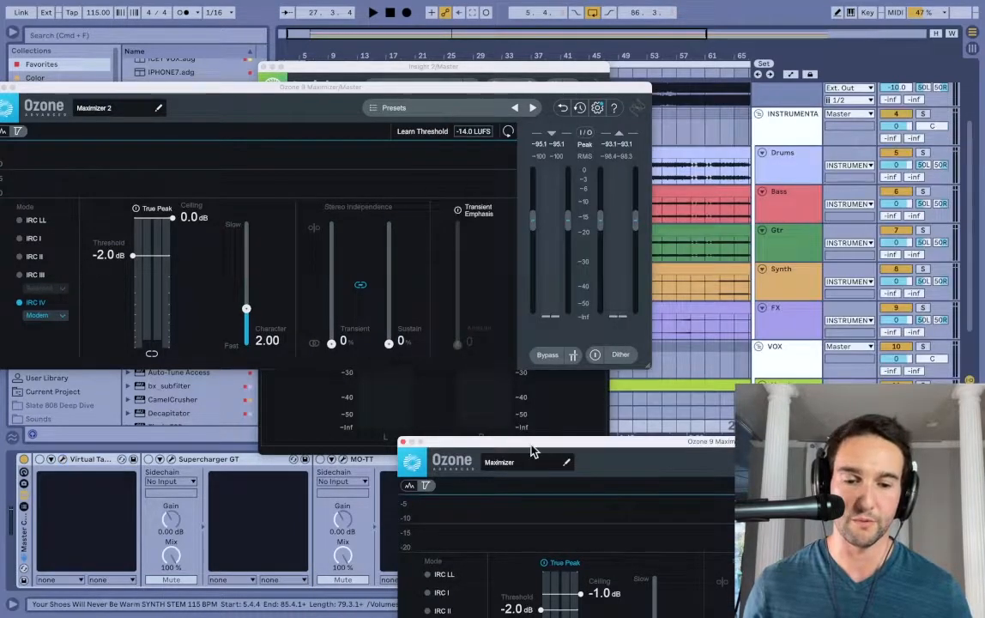
left_click_drag(529, 448, 355, 7)
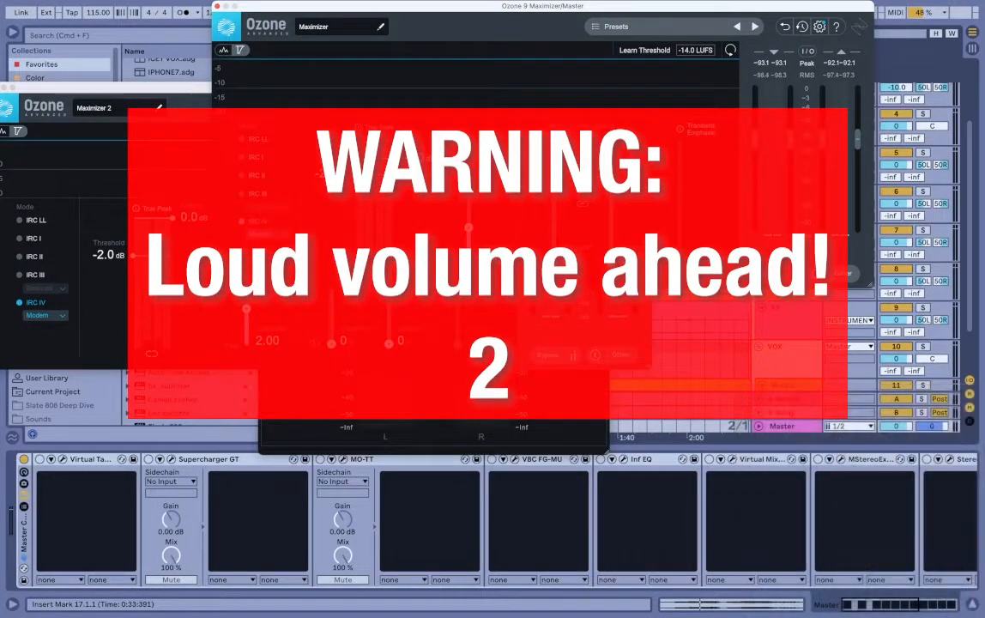
During playback, set the Maximizer 2 threshold to -6.2 dB and the final Maximizer's threshold to -2.5 dB
key("space")
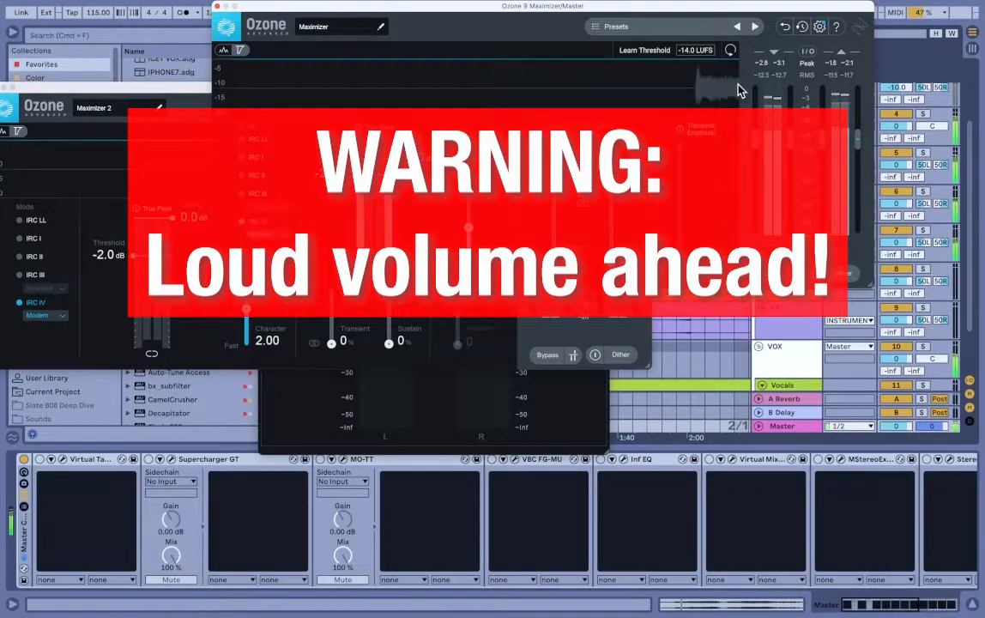
left_click_drag(133, 256, 136, 296)
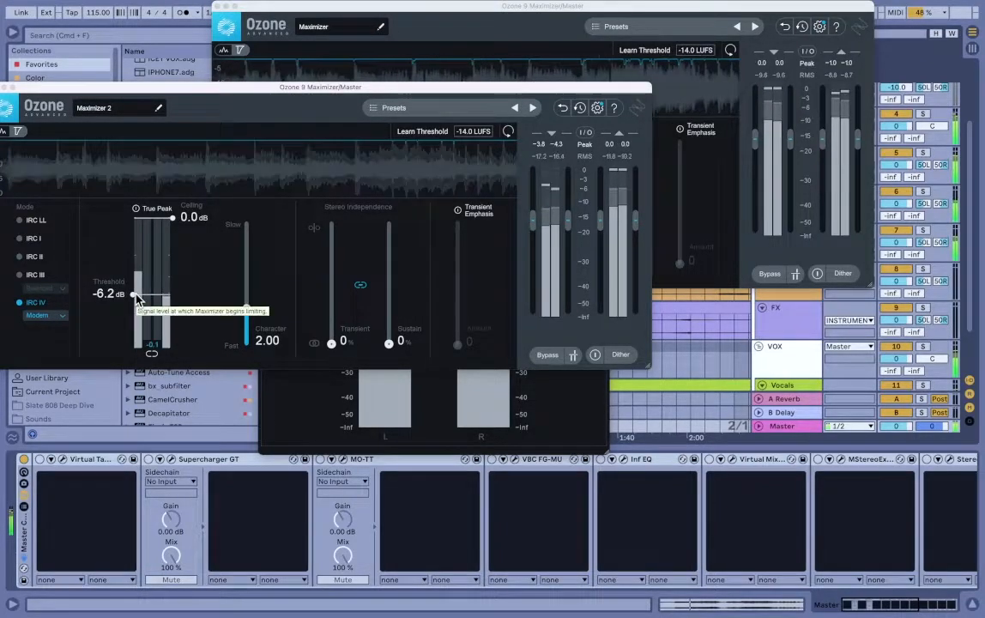
left_click(440, 17)
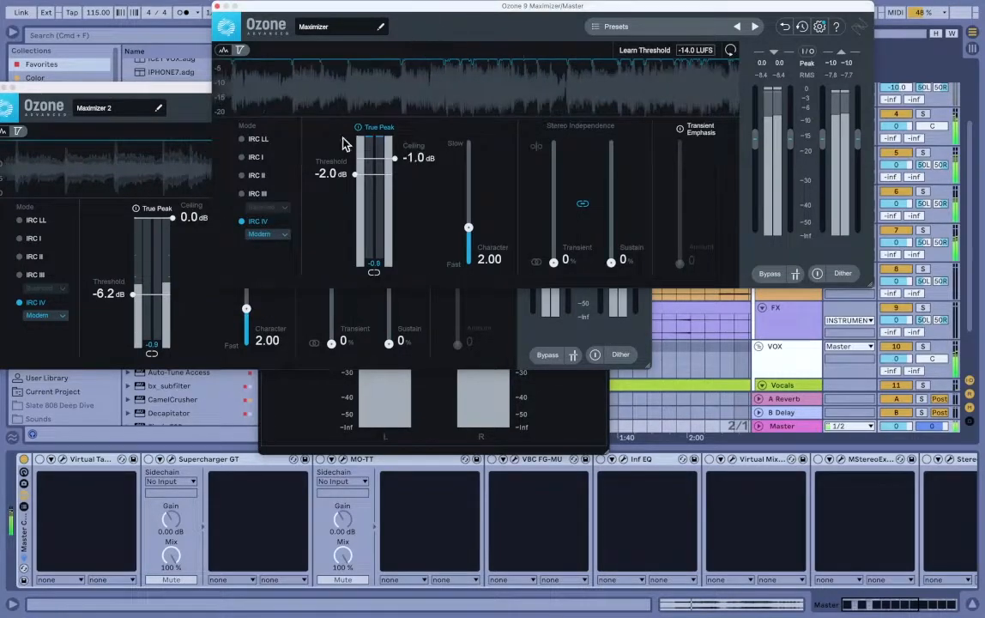
left_click_drag(356, 176, 357, 185)
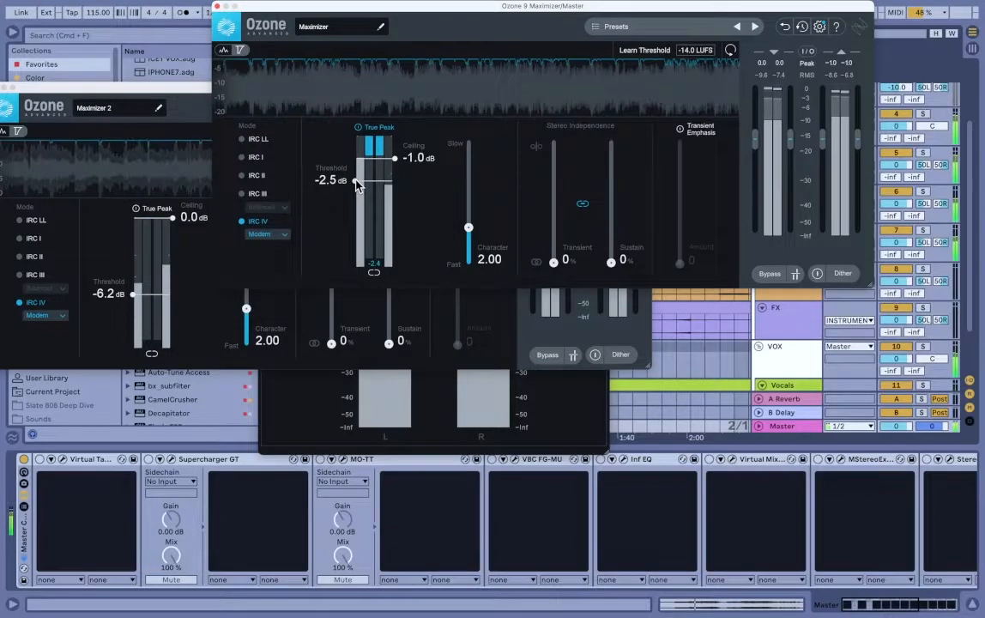
left_click_drag(356, 182, 357, 184)
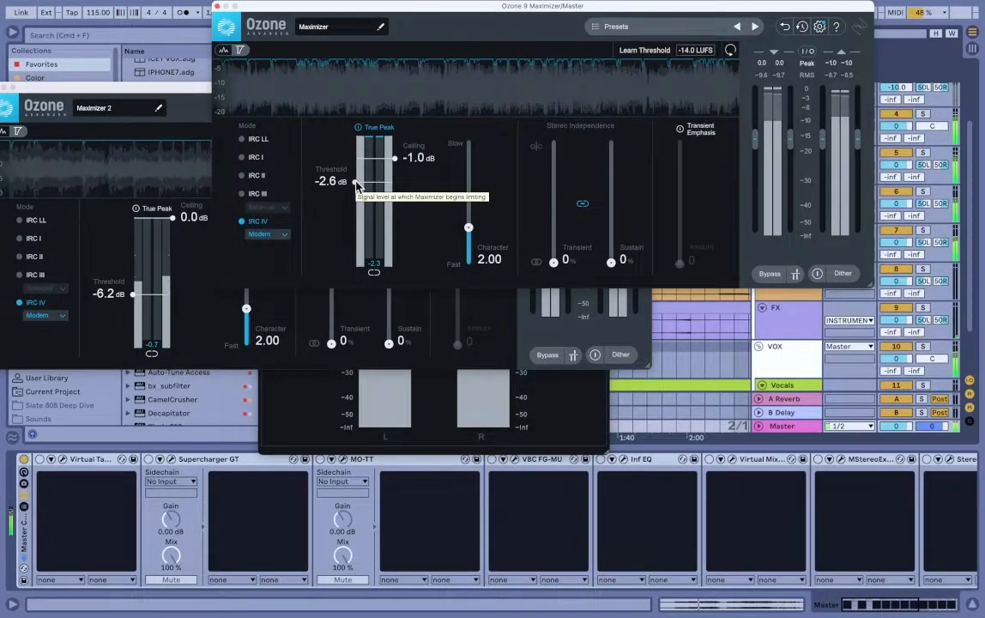
left_click_drag(356, 185, 356, 182)
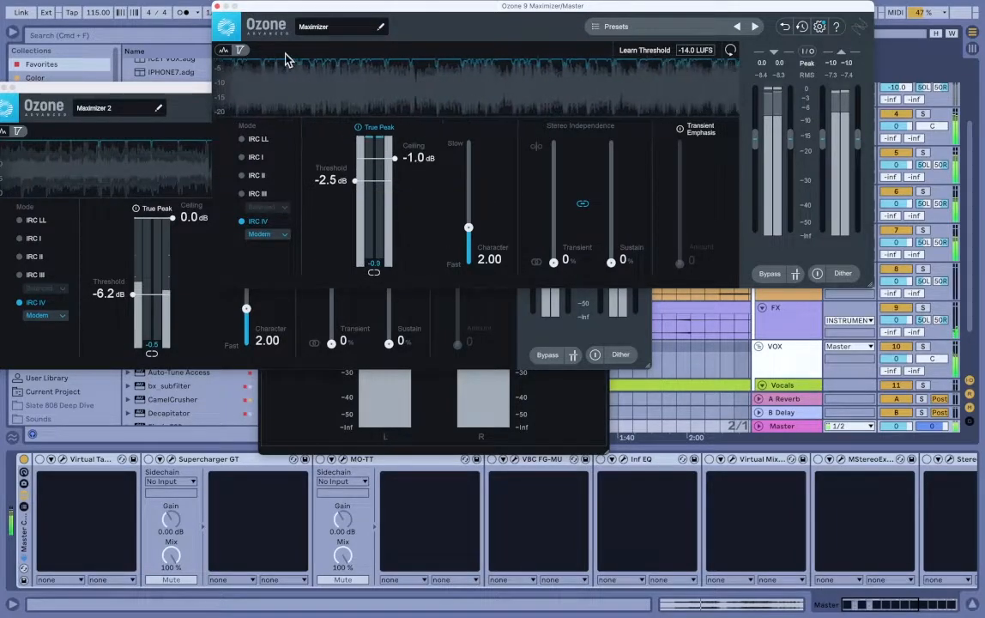
Close the Maximizer 2 window and place the final Maximizer so that Insight's loudness readings can be seen
left_click_drag(307, 7, 454, 245)
left_click_drag(73, 88, 173, 76)
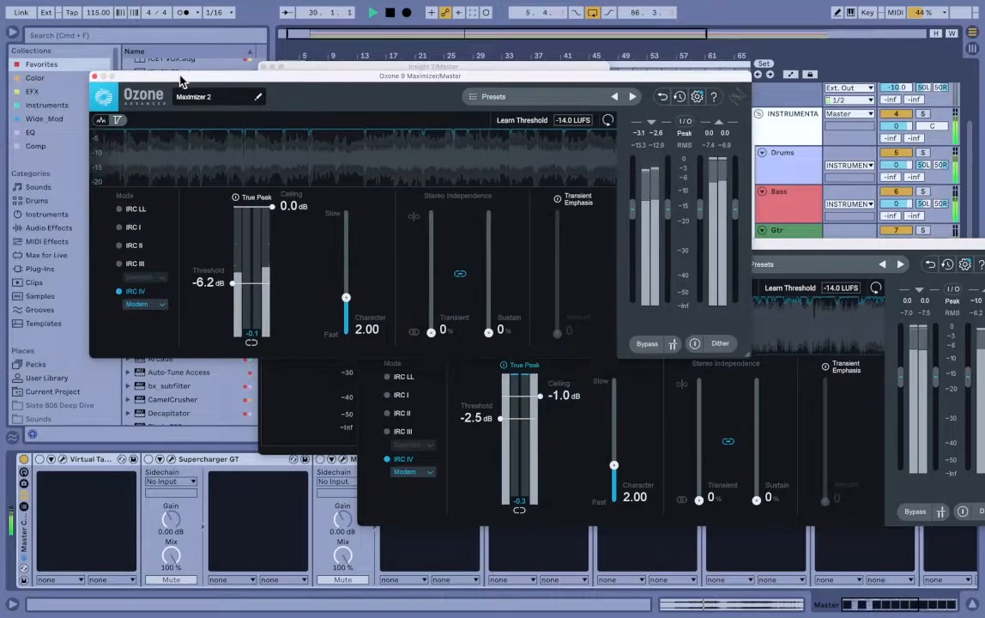
left_click(95, 76)
left_click_drag(560, 249, 649, 47)
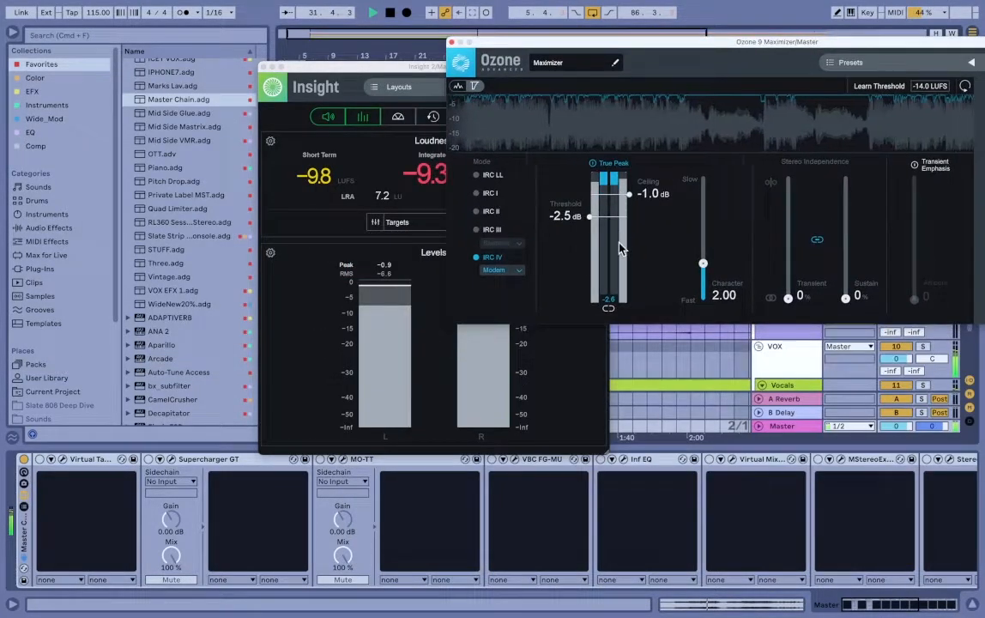
Set the final Maximizer's character to 1.05 and its threshold to -2.6 dB, then close Insight
left_click_drag(704, 265, 704, 282)
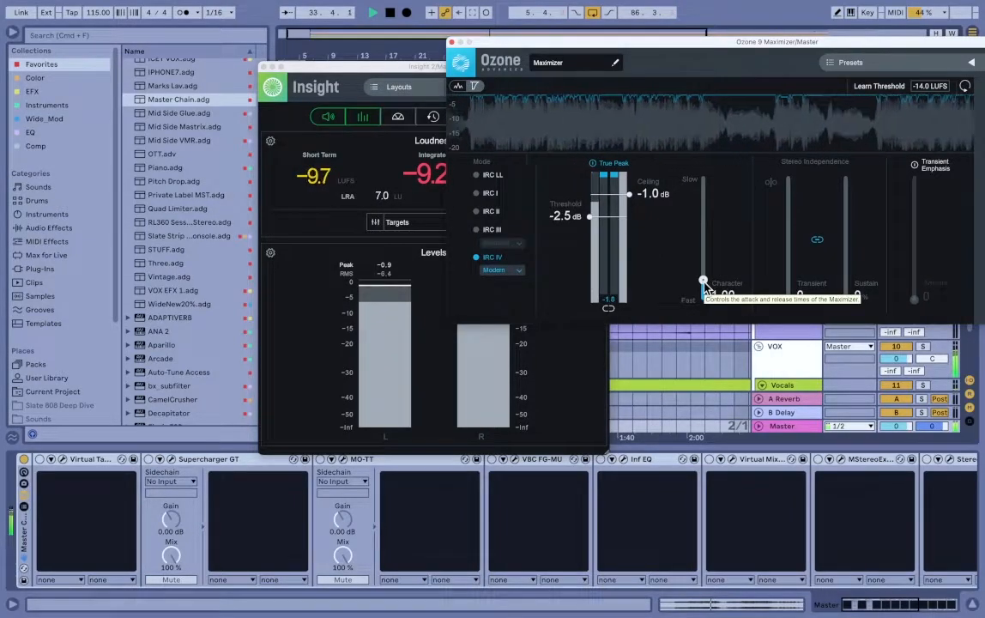
left_click_drag(704, 282, 703, 278)
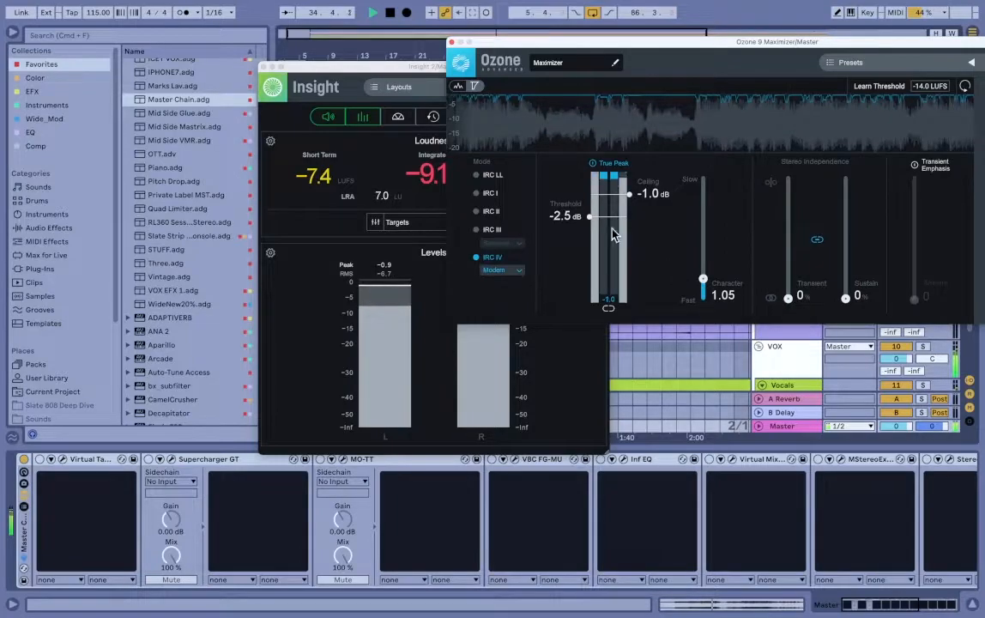
left_click_drag(592, 223, 592, 225)
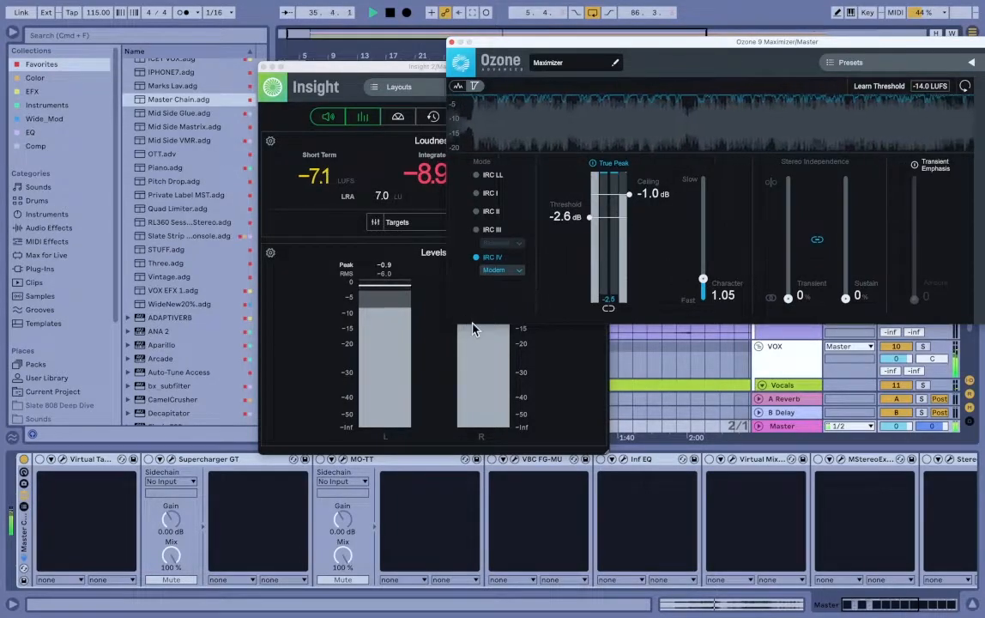
left_click(266, 66)
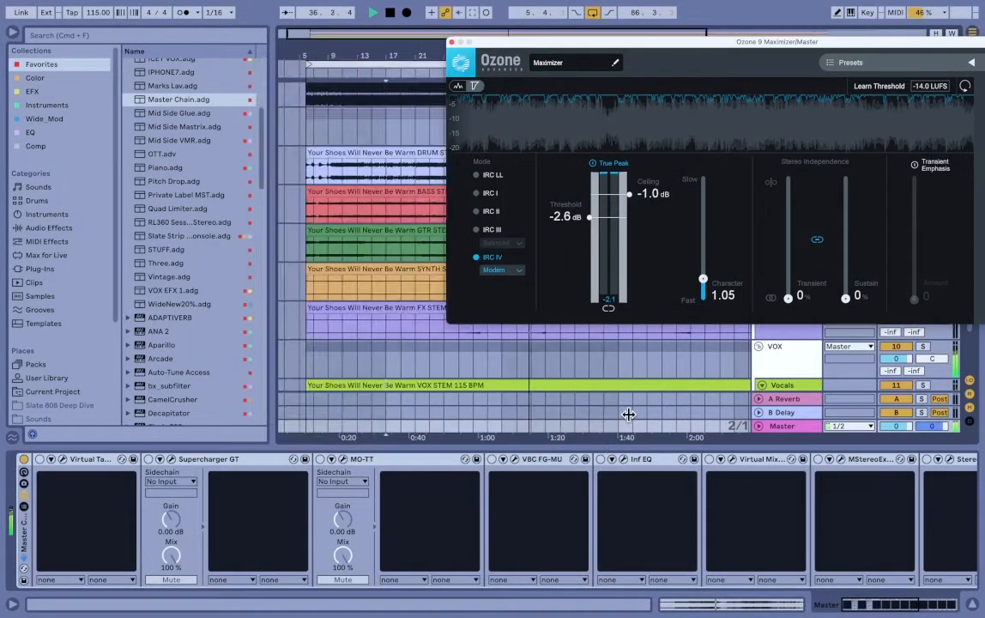
Switch on Inf EQ in the master chain and add a bell cut of 1.62 dB at 227 Hz
left_click(601, 459)
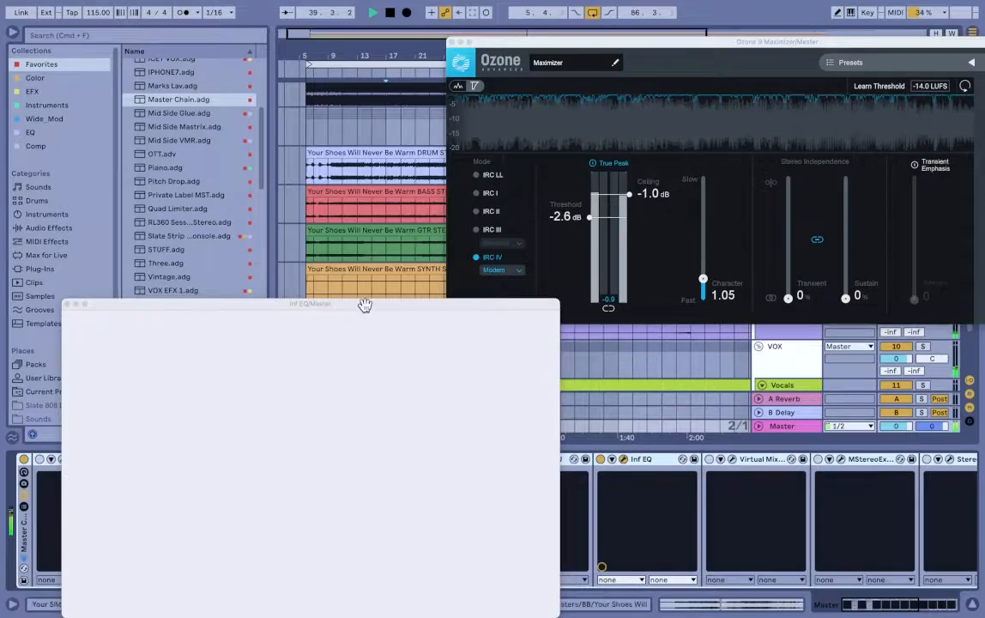
left_click_drag(366, 308, 471, 44)
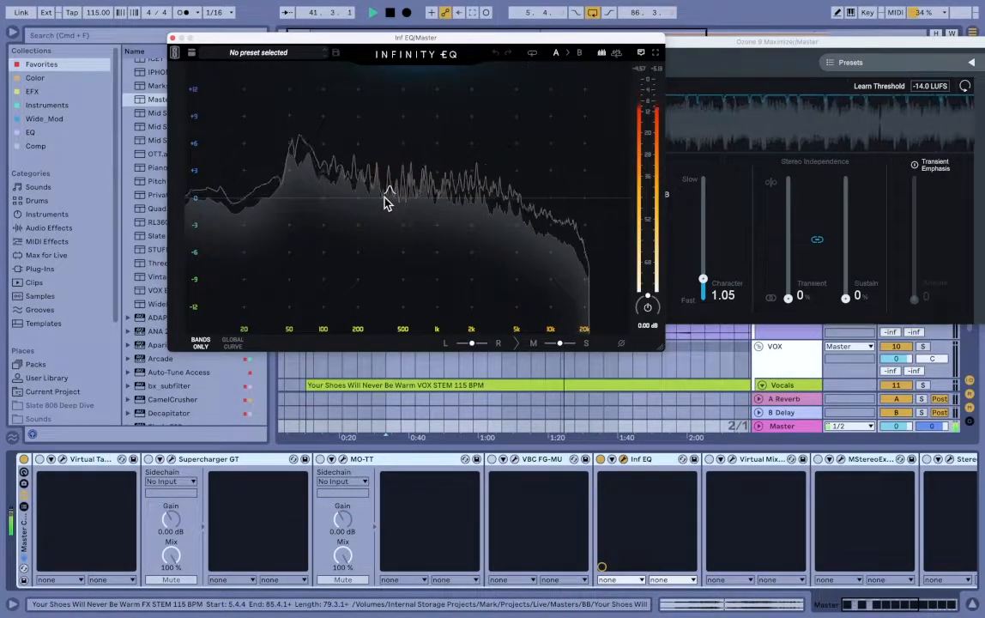
left_click(385, 197)
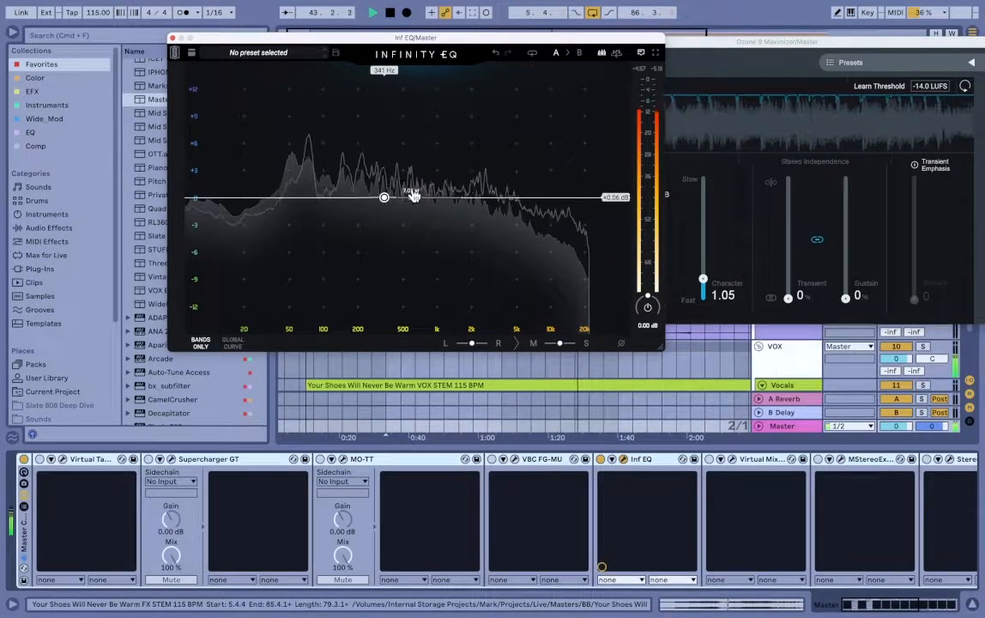
left_click(427, 183)
left_click_drag(426, 166, 365, 217)
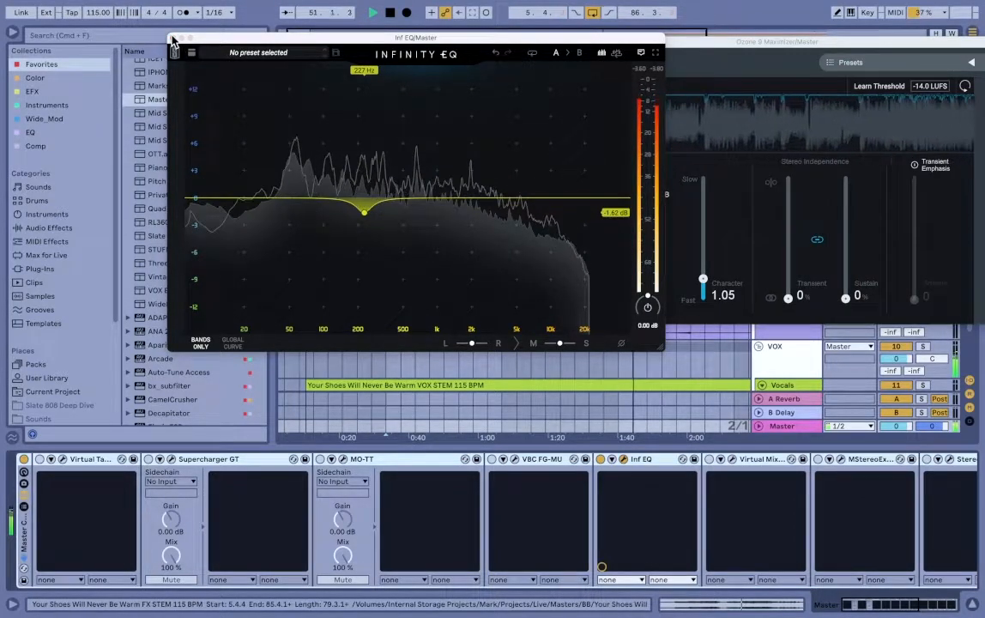
Bypass and re-enable Inf EQ during playback to compare the sound, then close its window
left_click(605, 471)
left_click(600, 459)
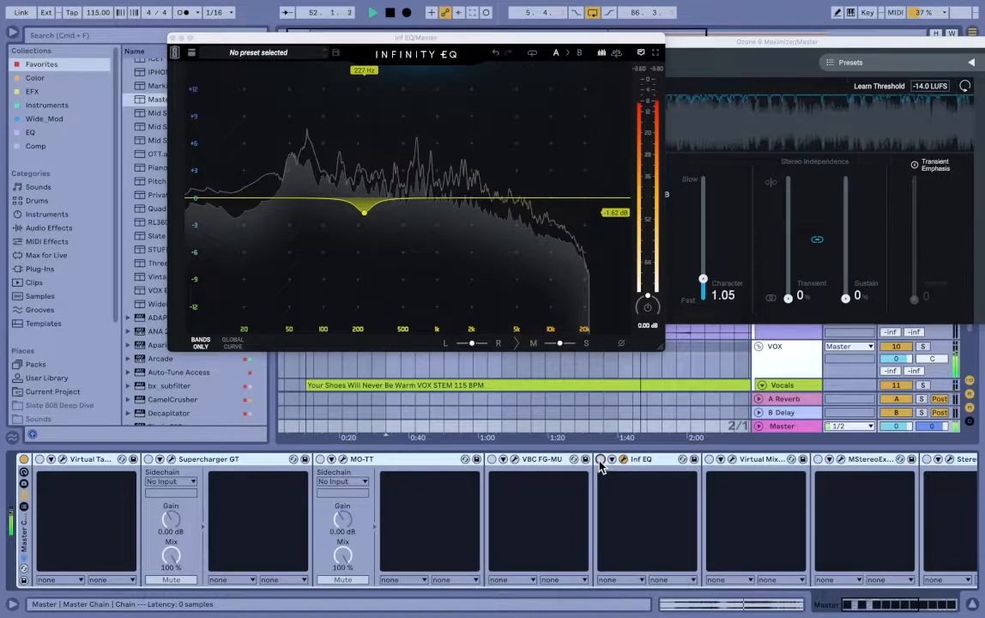
left_click(601, 459)
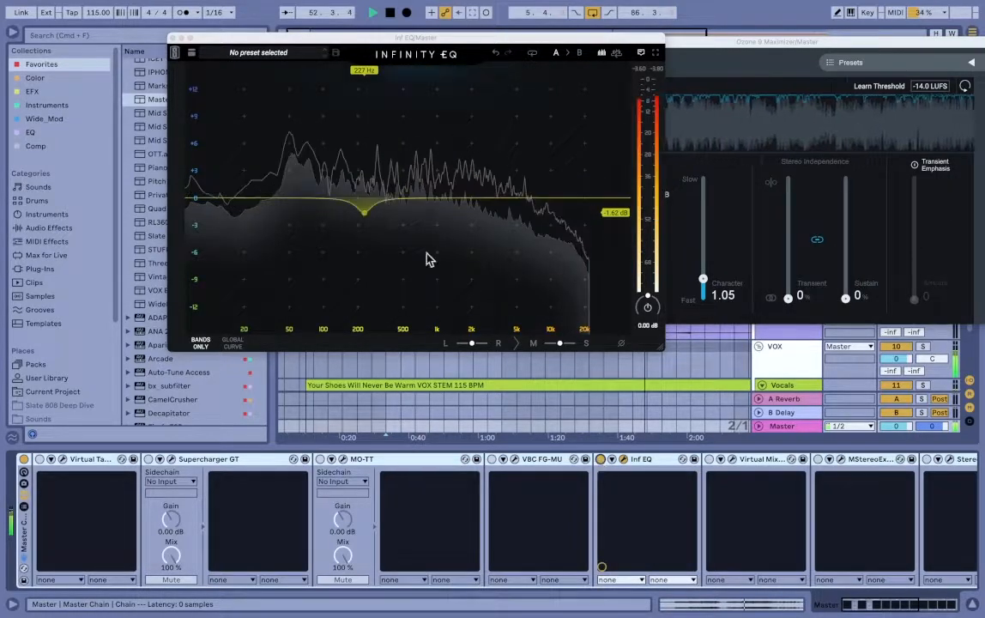
left_click(172, 40)
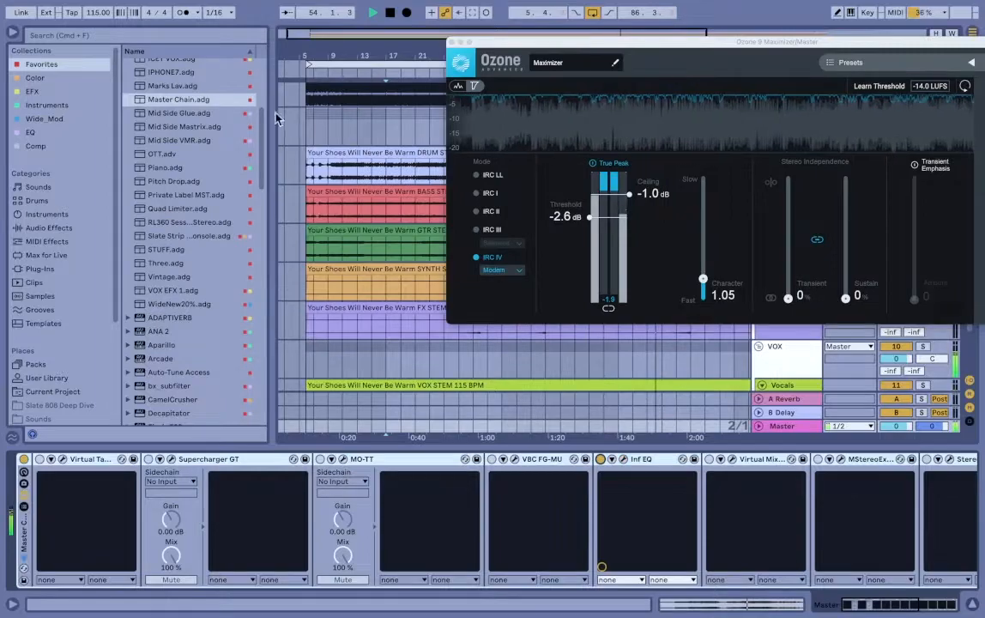
Lower the final Maximizer's threshold to -3.1 dB and close its window
left_click(591, 220)
left_click_drag(591, 222, 591, 229)
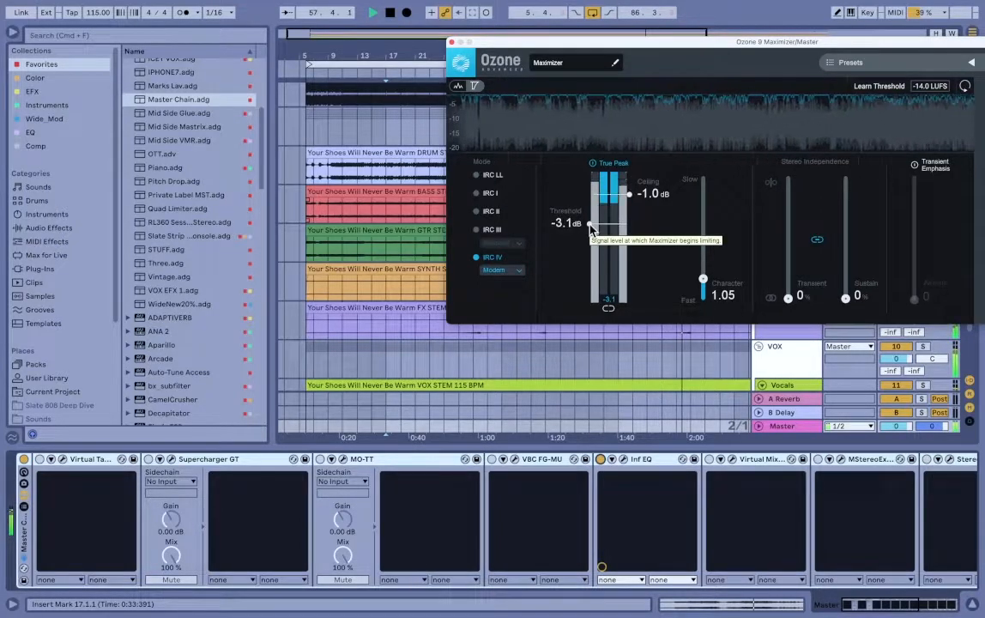
left_click(452, 42)
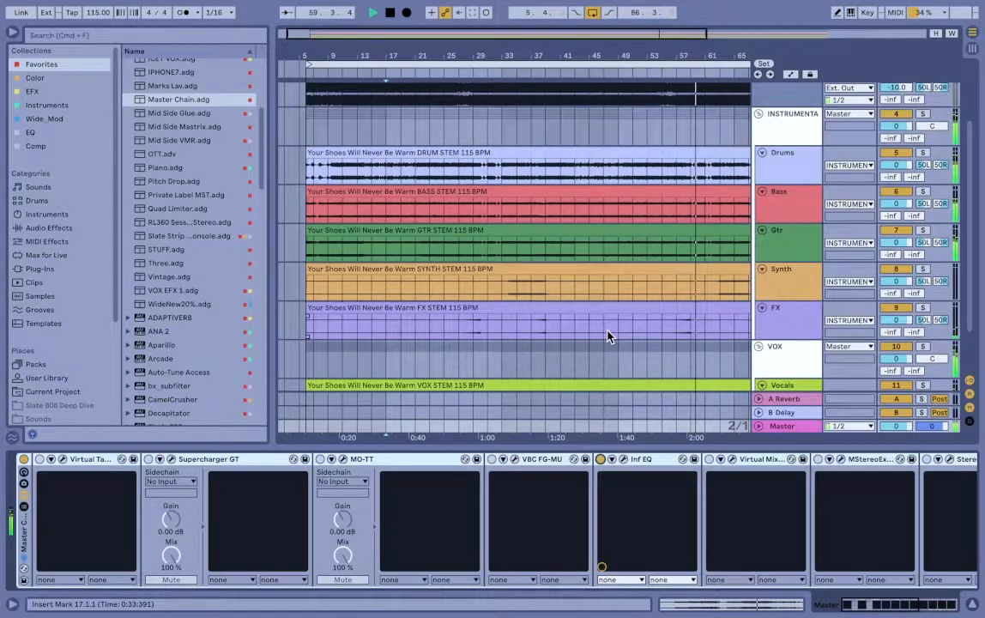
Solo the Madison reference, set its volume to -2.2 dB and unsolo it, then place the insert marker at bar 33
scroll(606, 334, "down", 3)
scroll(607, 332, "up", 6)
scroll(618, 313, "right", 3)
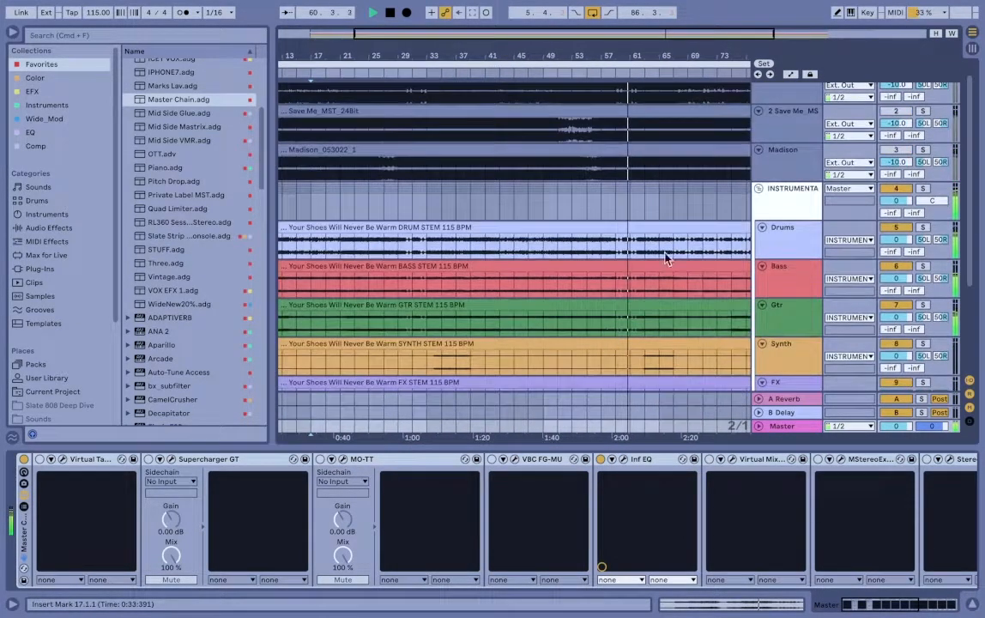
left_click(923, 151)
left_click_drag(898, 161, 897, 153)
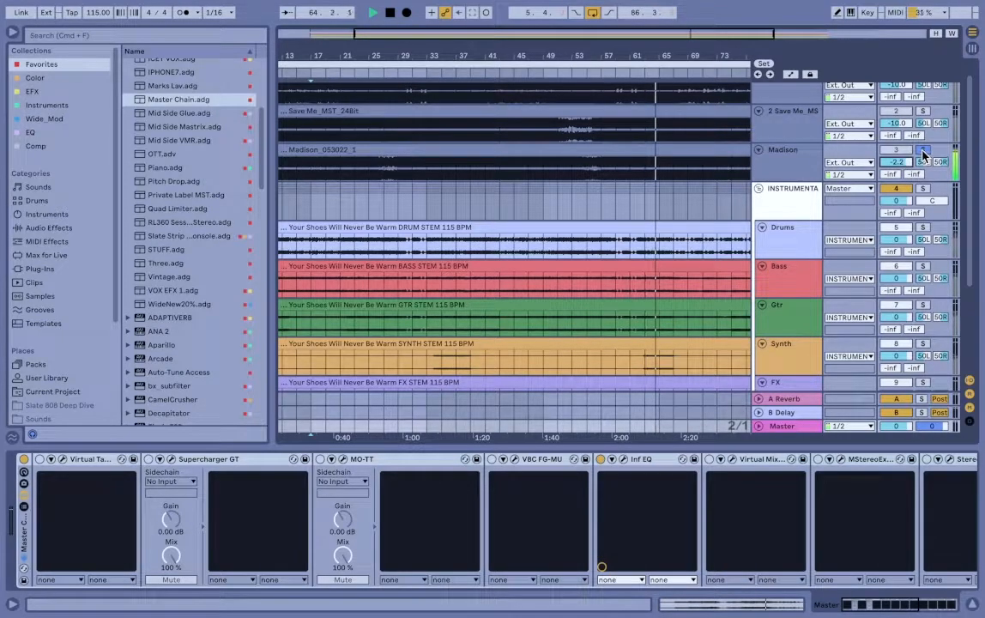
left_click(923, 151)
left_click(427, 168)
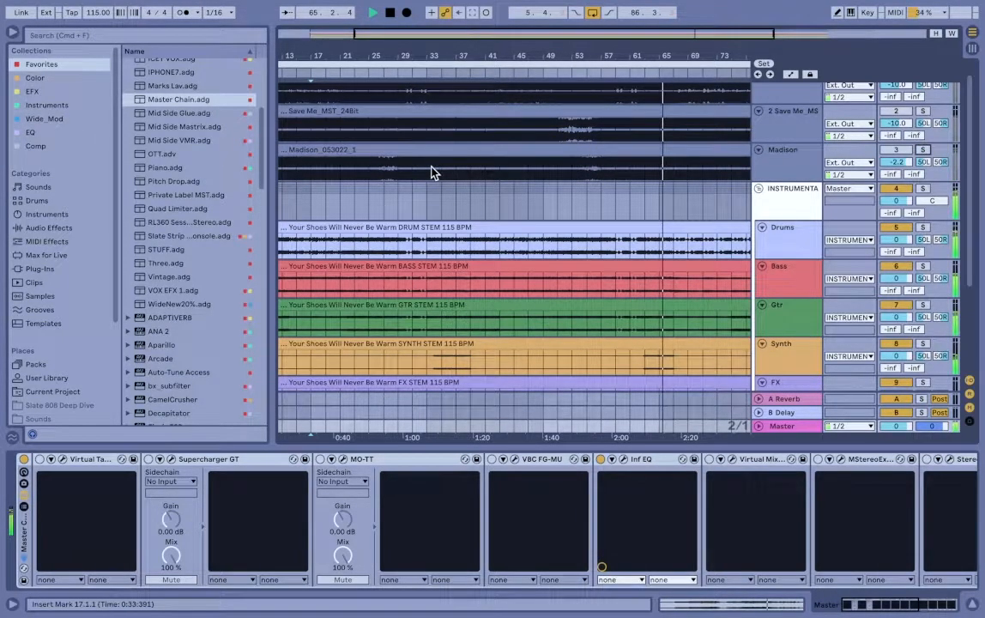
Switch on the Virtual Mix Rack in the Master track's chain and move its open window so all modules are visible
left_click(782, 427)
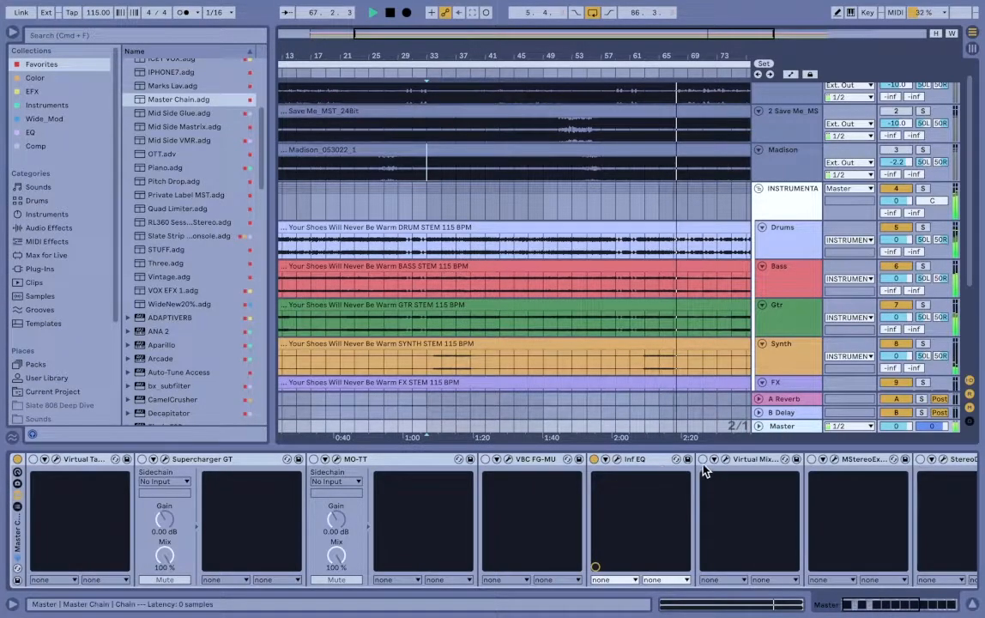
scroll(729, 468, "right", 5)
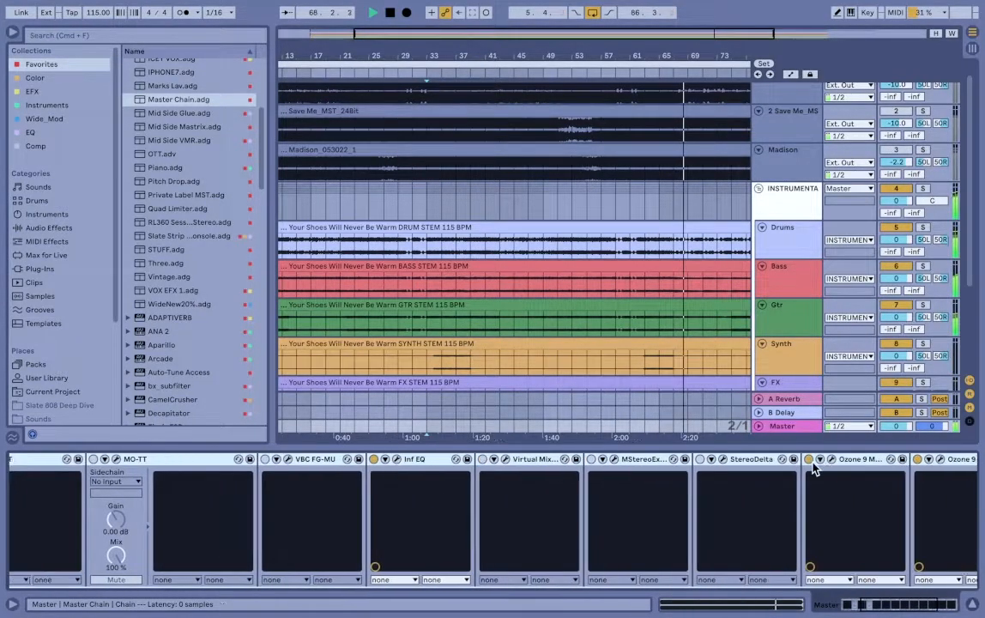
scroll(726, 469, "left", 2)
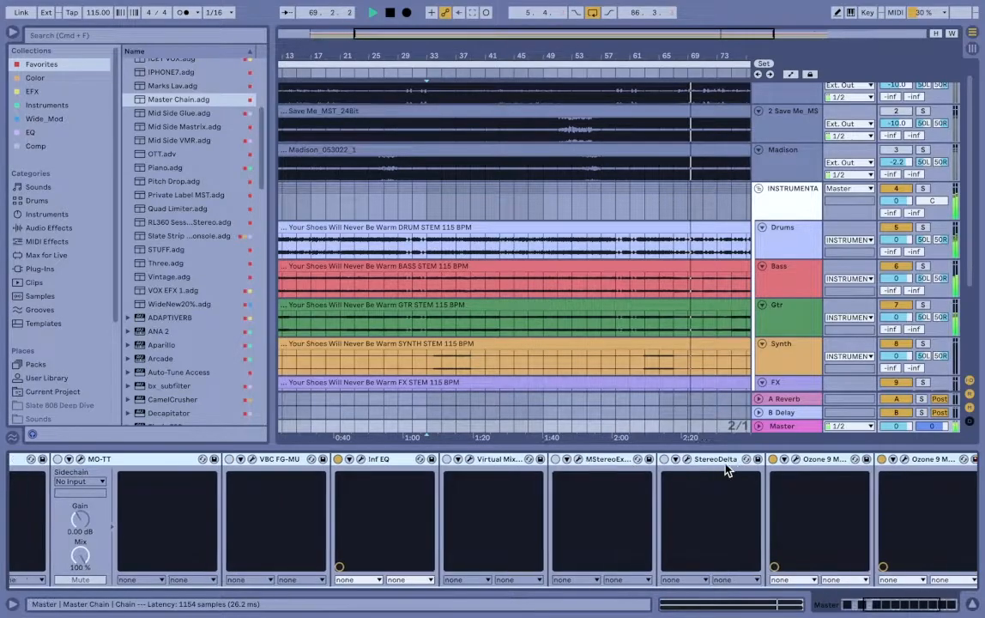
left_click(529, 459)
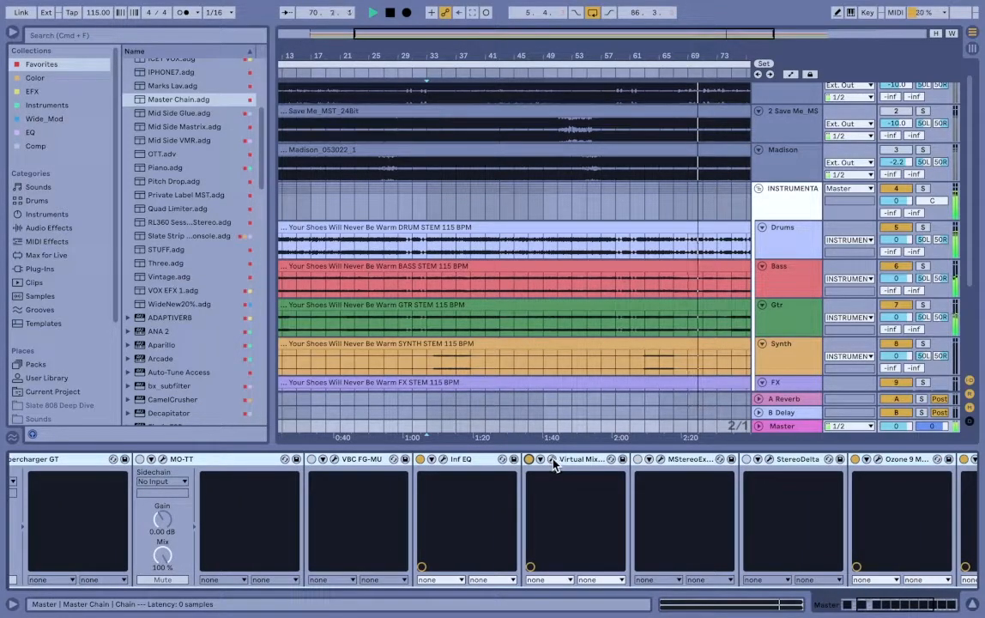
left_click(552, 460)
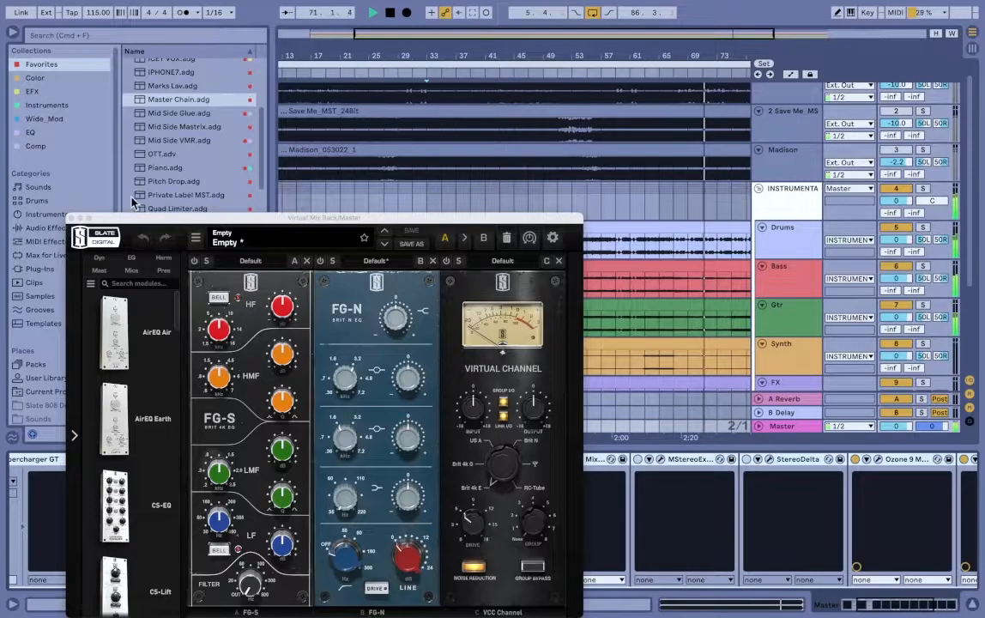
left_click_drag(155, 224, 116, 39)
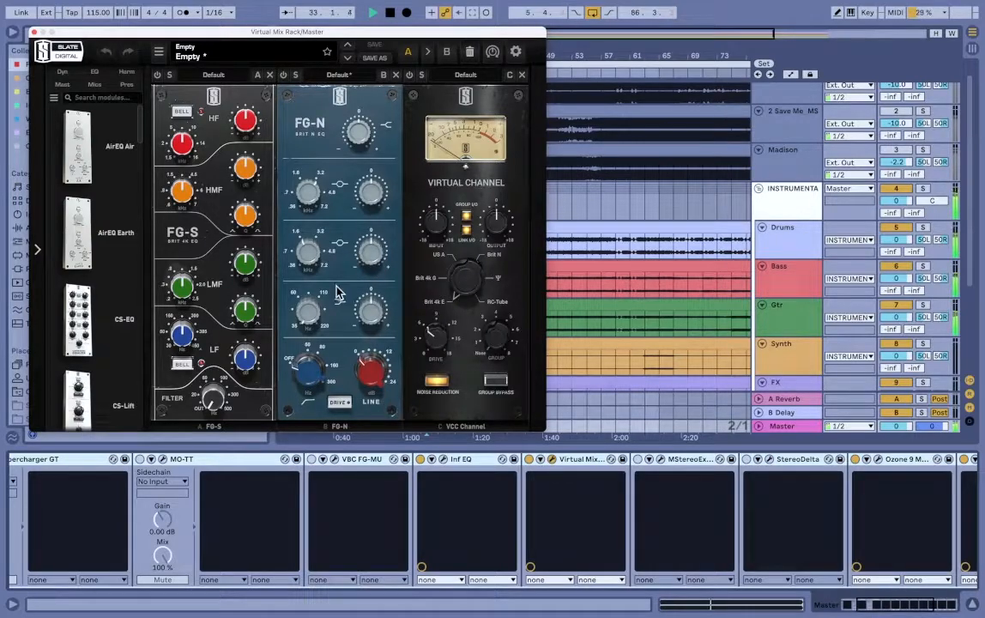
Enable the FG-N module with its lower mid band cut to -1.56 dB, compare against the Madison reference, and close the rack window
mouse_move(314, 326)
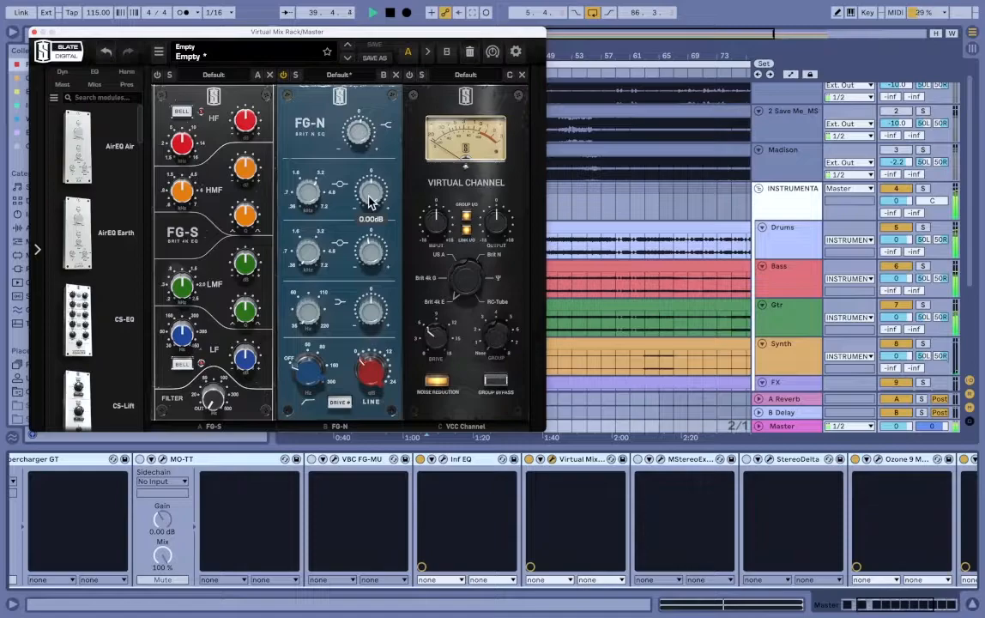
left_click_drag(371, 243, 370, 249)
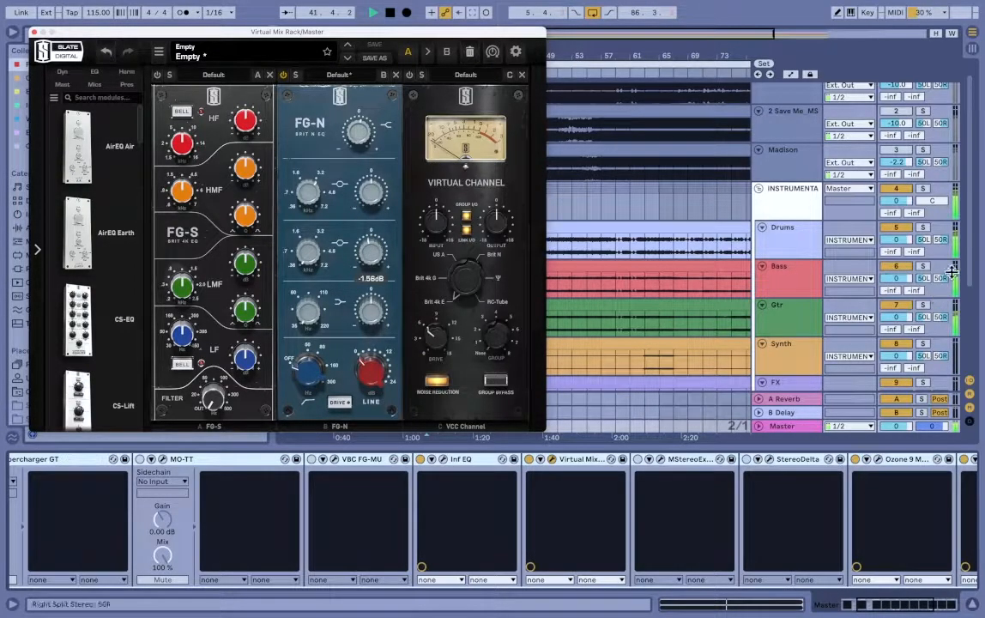
scroll(766, 242, "up", 1)
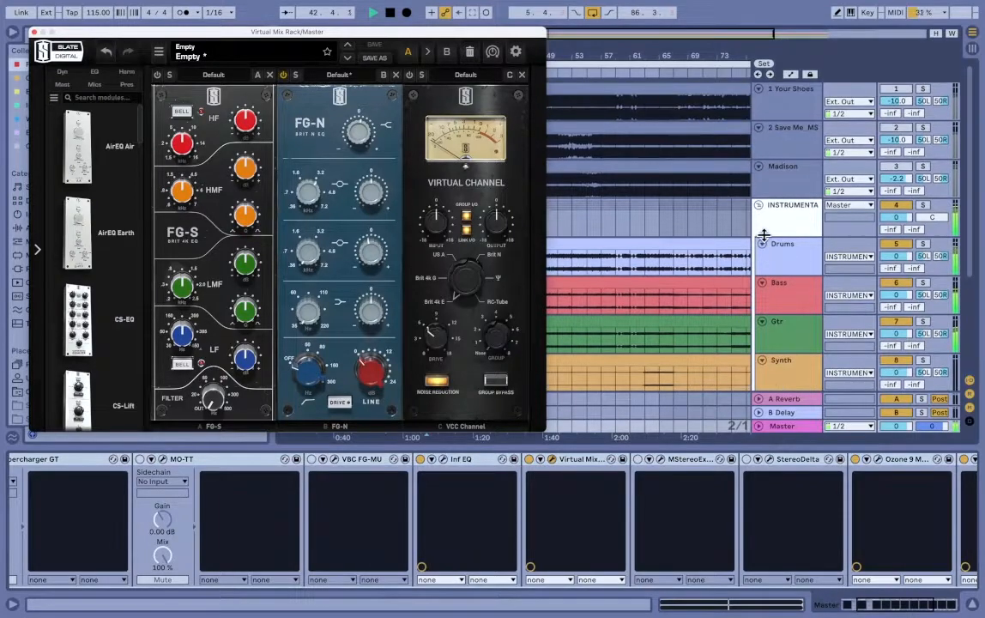
left_click(925, 167)
left_click(32, 32)
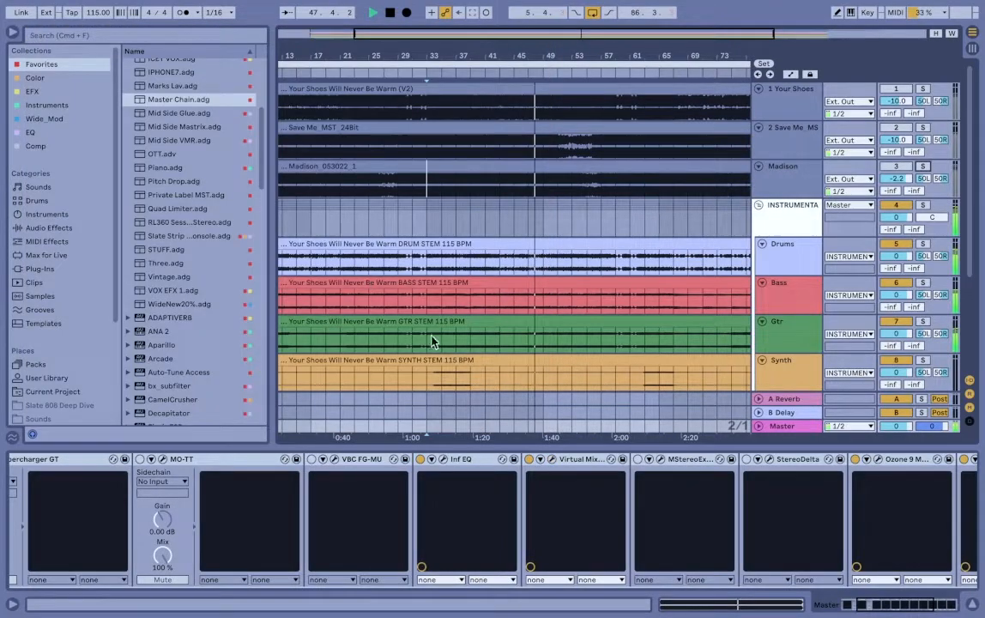
Switch on VBC FG-MU in the master chain, fold the INSTRUMENTAL group, and open the compressor's window fully in view
left_click(312, 460)
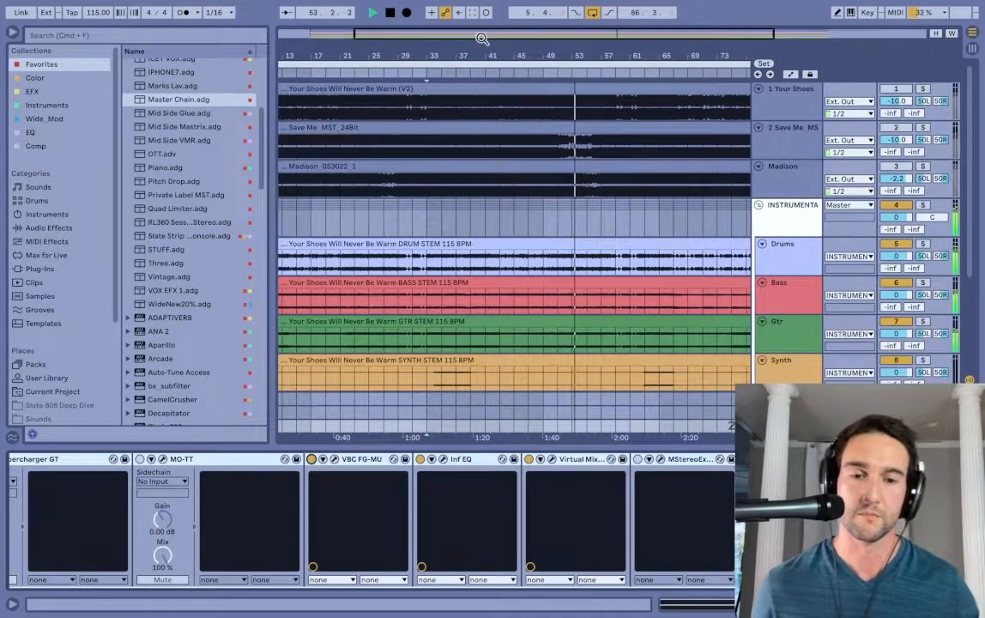
left_click(758, 206)
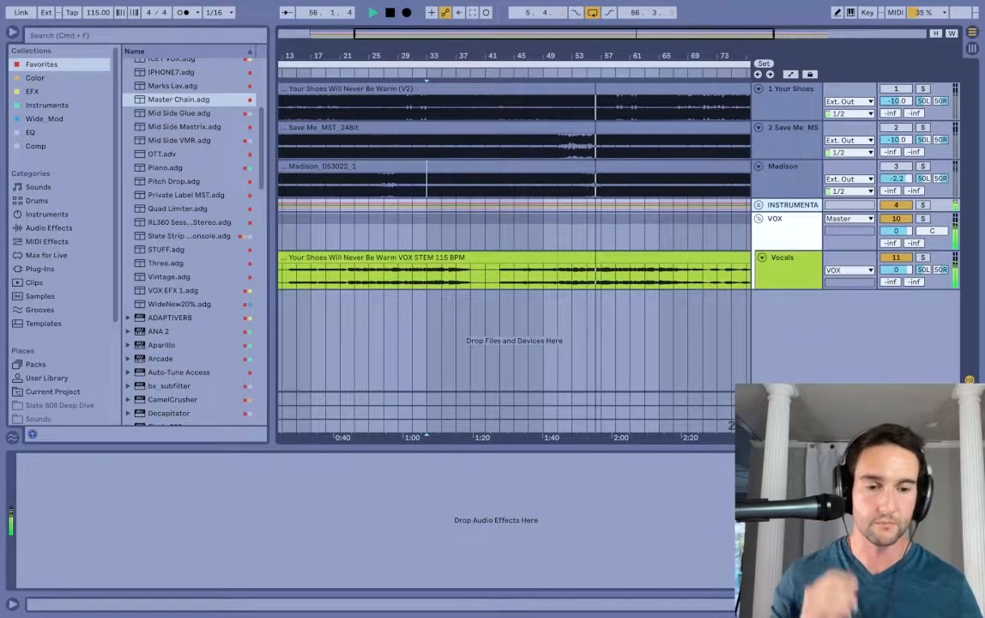
left_click(515, 404)
left_click(507, 459)
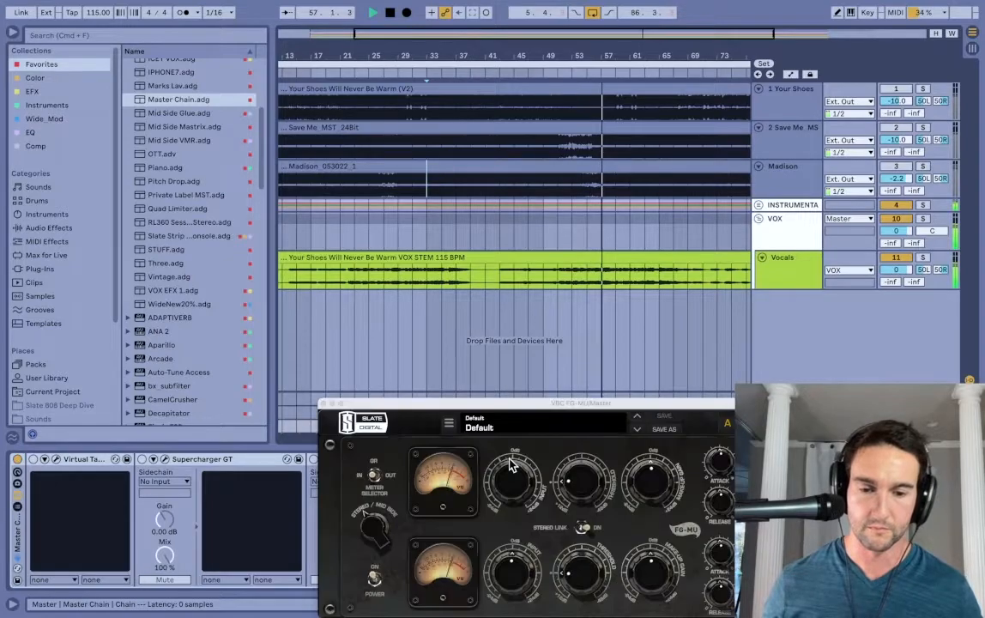
left_click_drag(479, 404, 437, 191)
Set FG-MU to Mid-Side mode with stereo link off and its mix at 27%
left_click(350, 292)
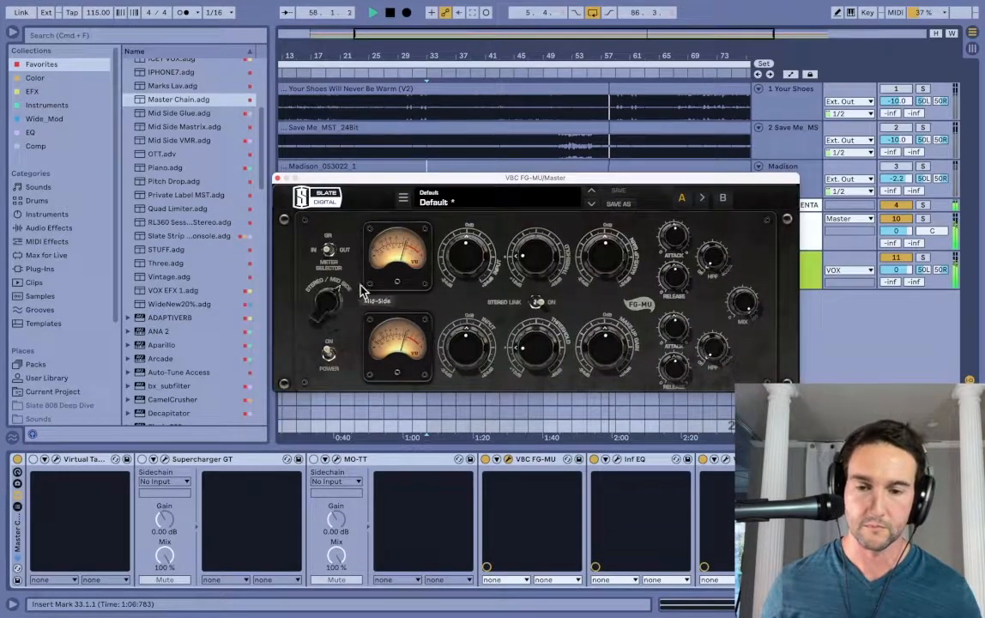
left_click(533, 303)
mouse_move(462, 268)
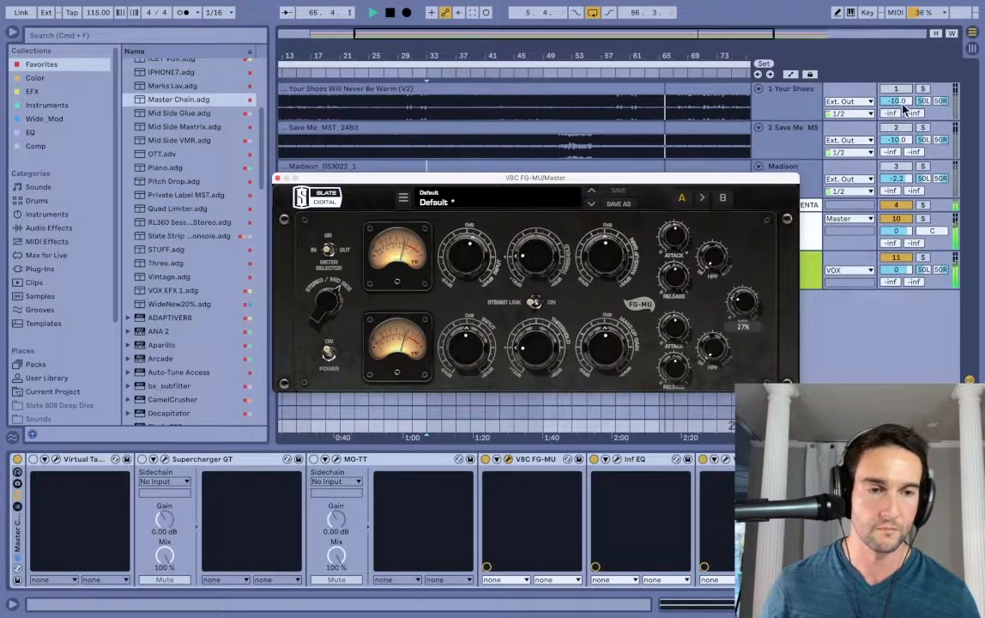
Solo the Madison reference to match its volume at -1.2 dB, unsolo it, and close the FG-MU window
left_click(923, 166)
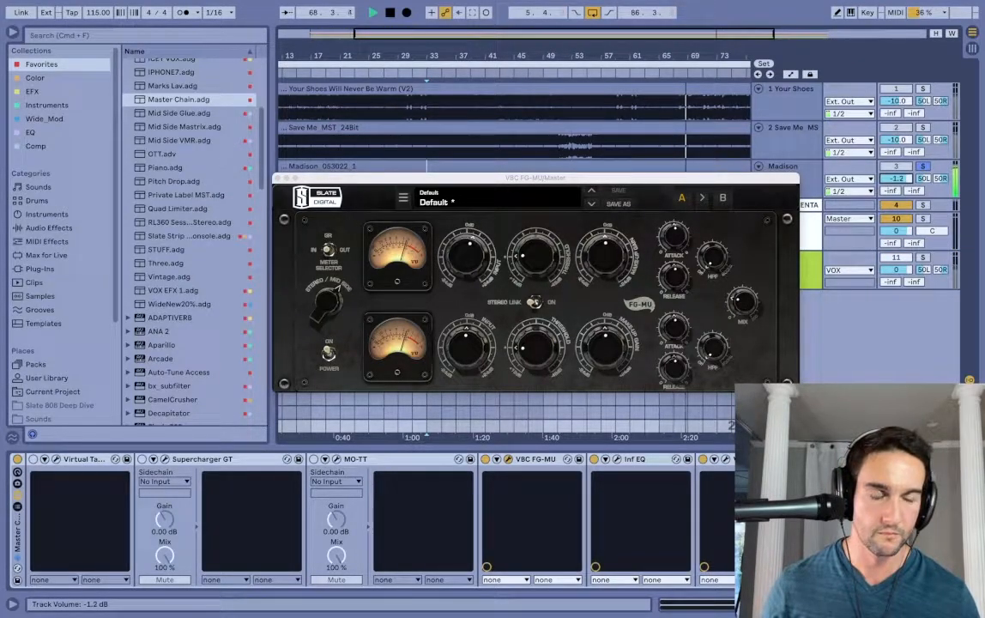
left_click(923, 167)
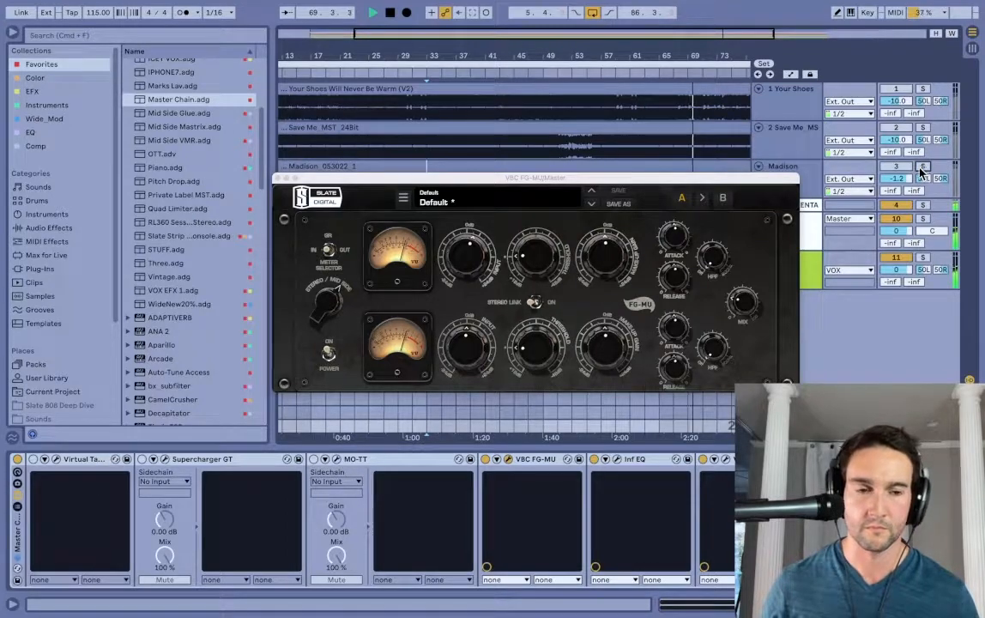
left_click(278, 178)
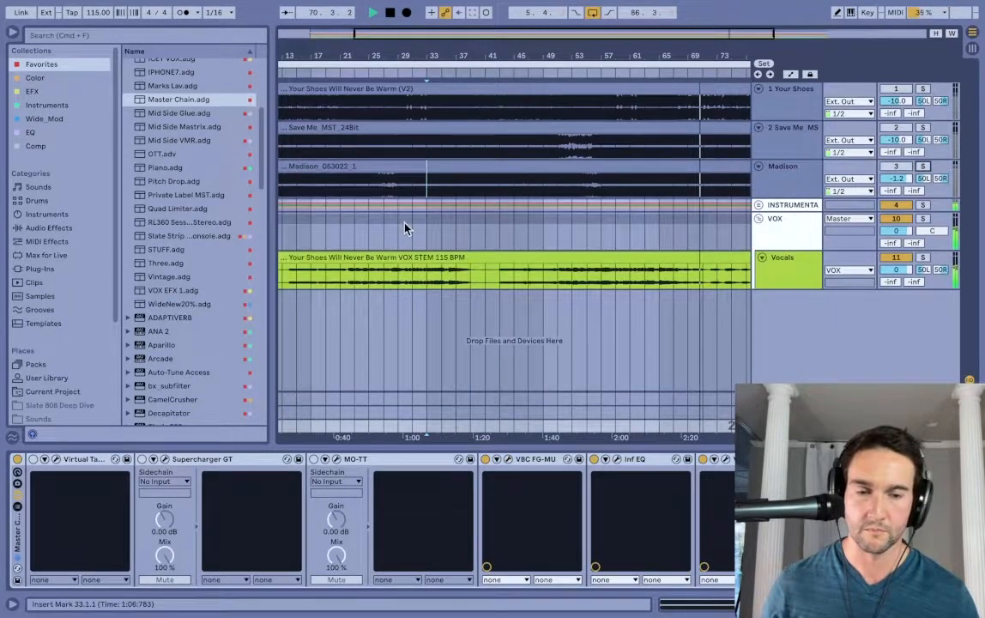
Restart playback from bar 57 and briefly solo the Madison reference to compare it with the master
key("minus")
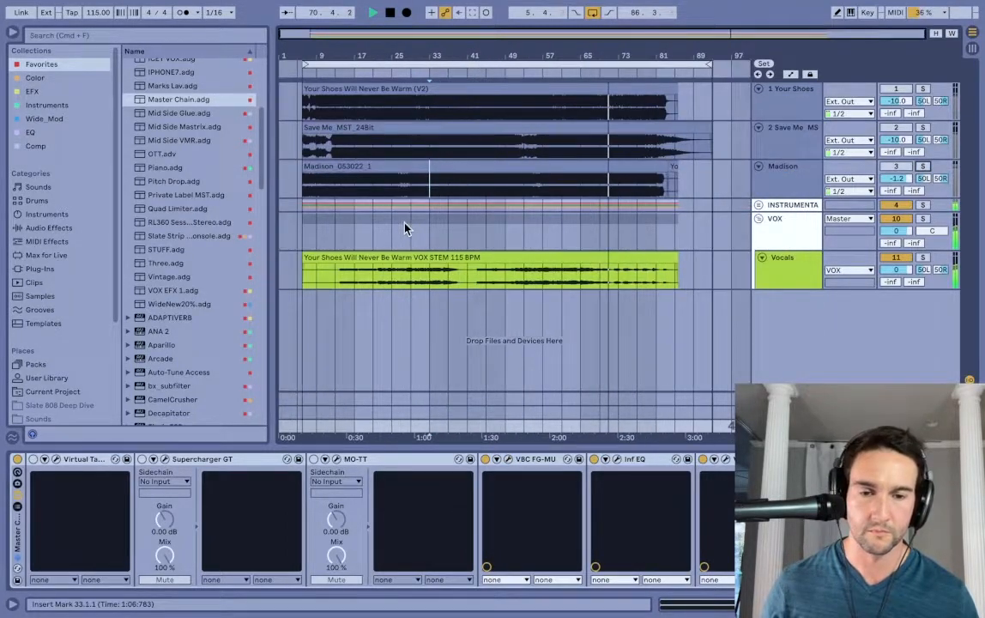
left_click(543, 284)
key("space")
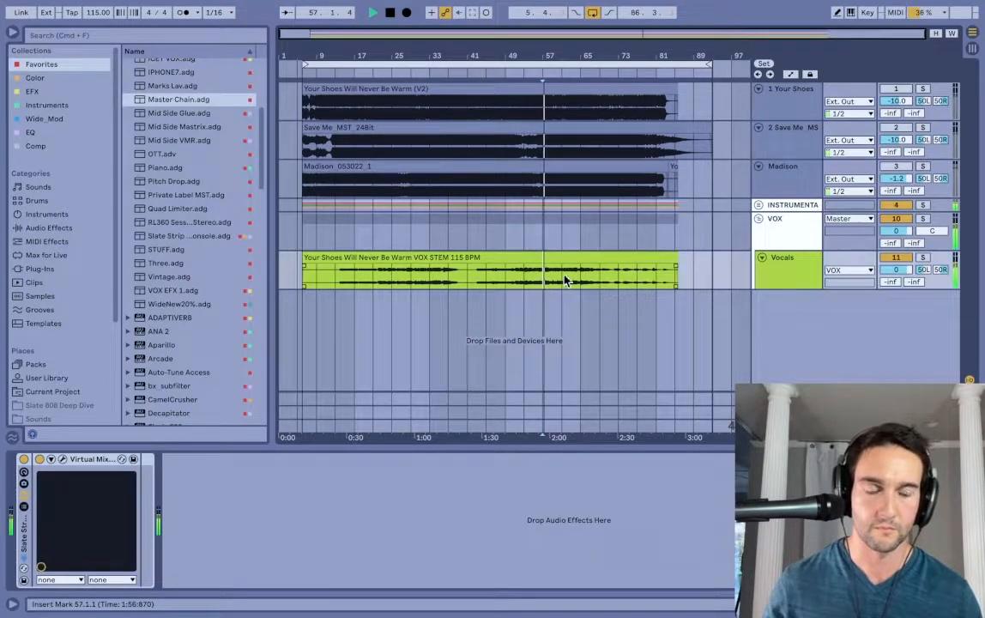
left_click(720, 167)
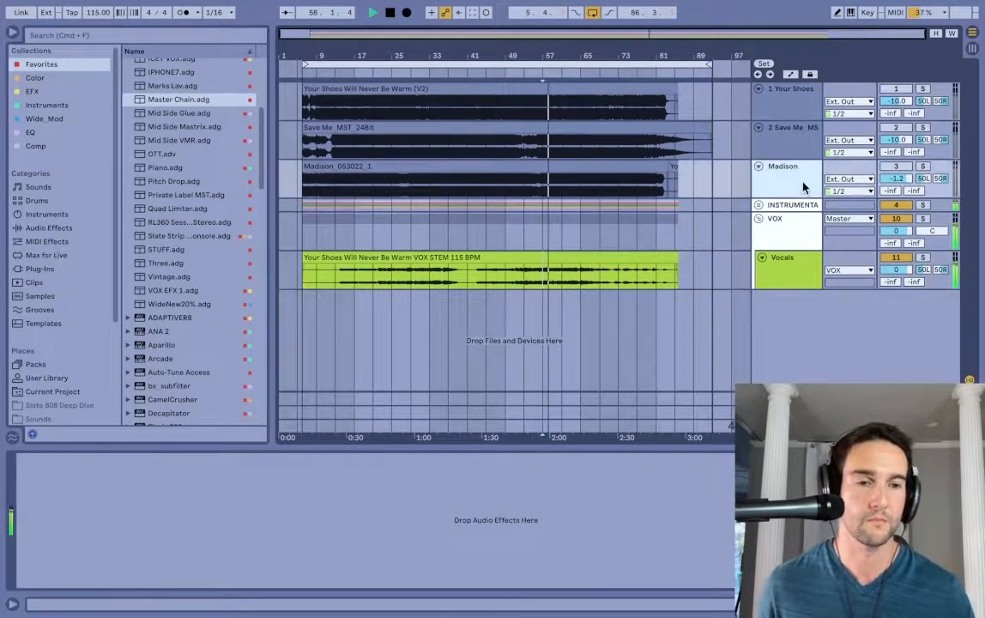
left_click(923, 167)
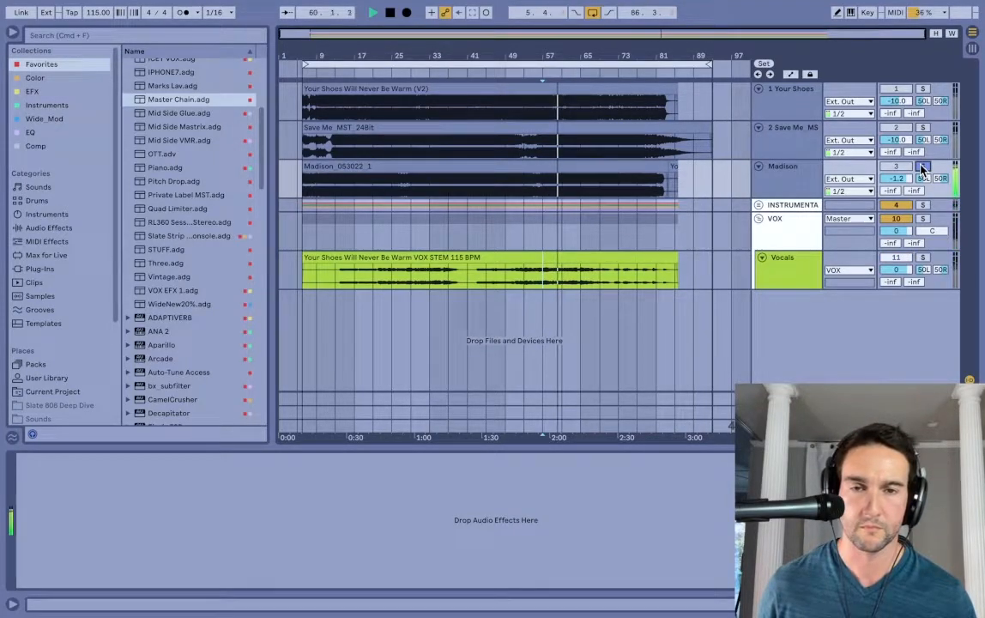
left_click(922, 167)
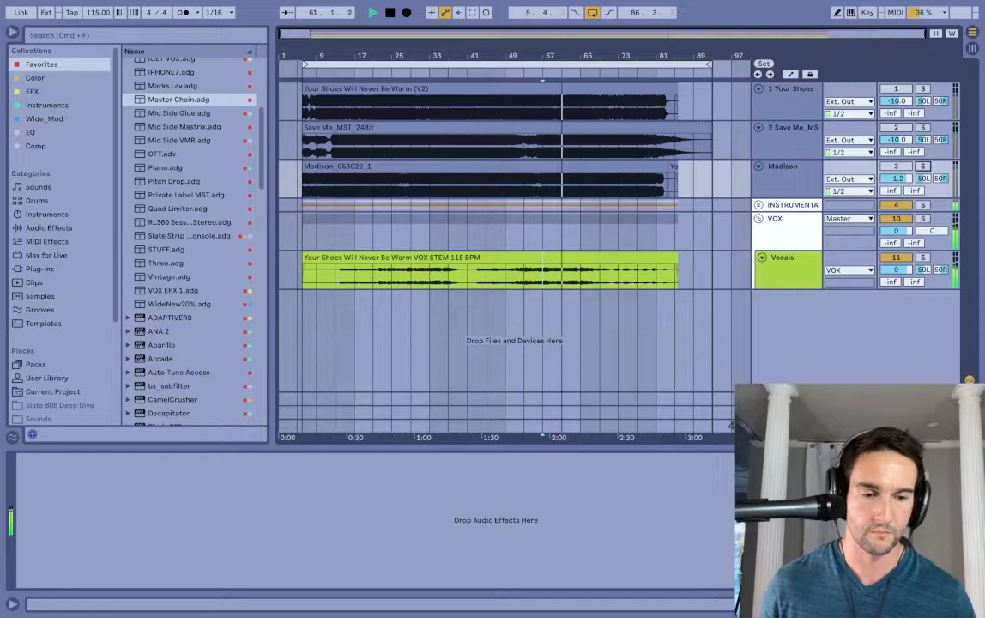
Reopen the Master track's Virtual Mix Rack and adjust the FG-N low band, with its frequency at 96.9 Hz
left_click(785, 425)
scroll(629, 512, "right", 3)
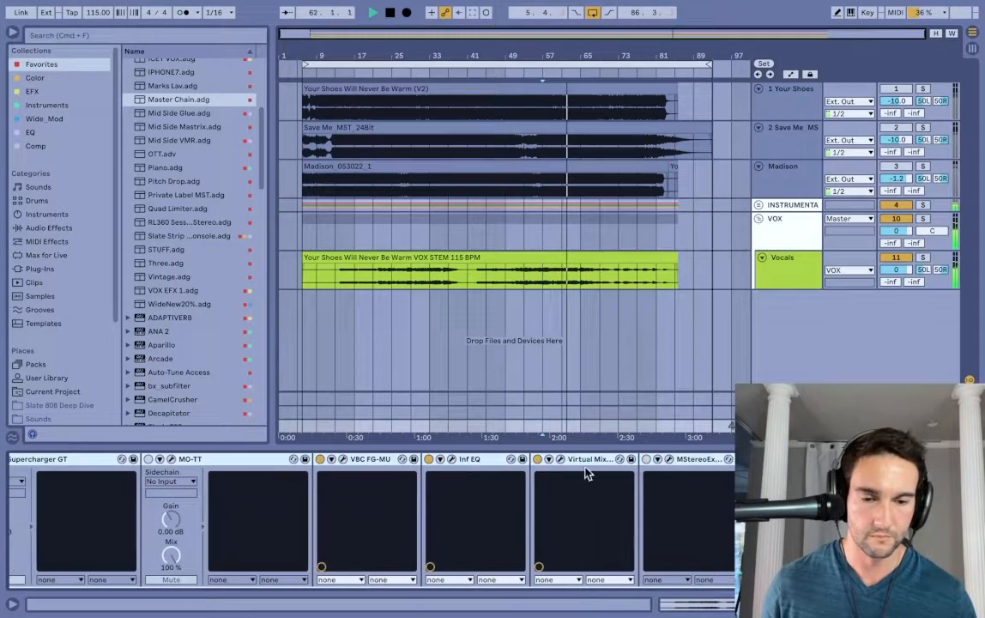
left_click(560, 459)
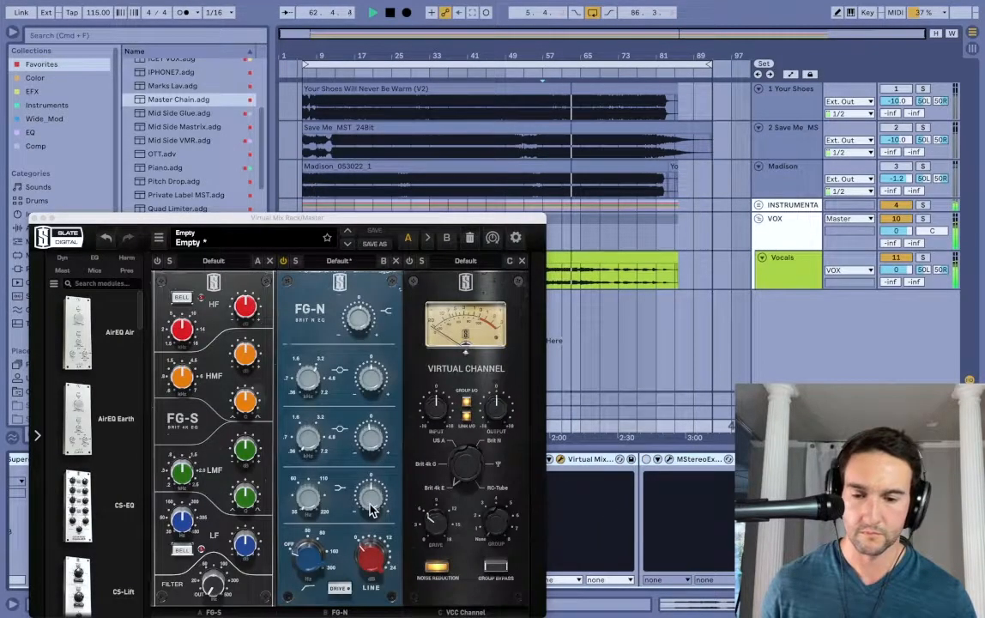
mouse_move(375, 493)
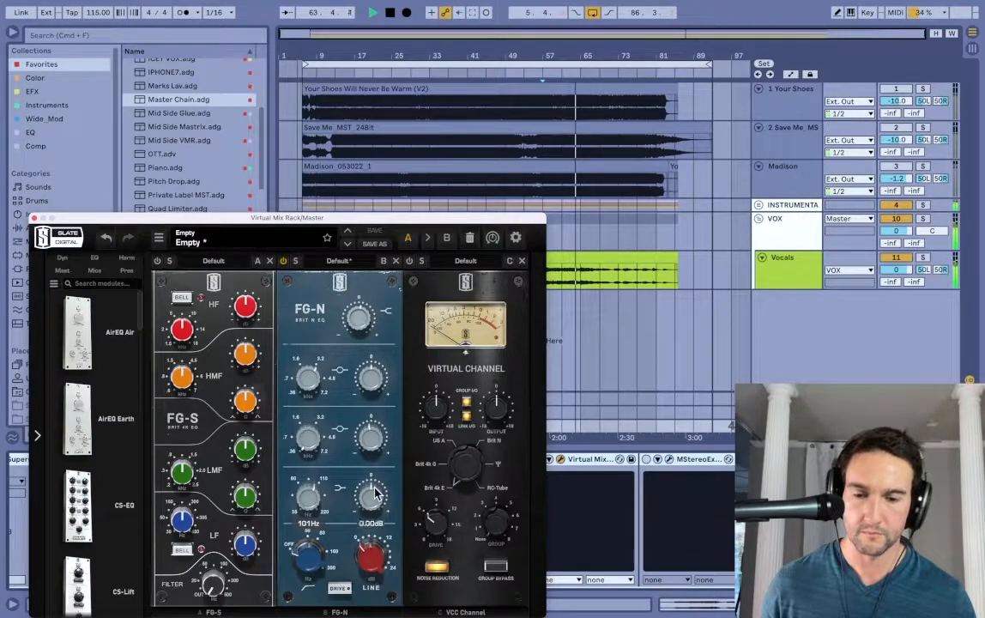
scroll(375, 494, "up", 2)
scroll(375, 490, "up", 2)
scroll(375, 496, "up", 2)
scroll(309, 498, "up", 2)
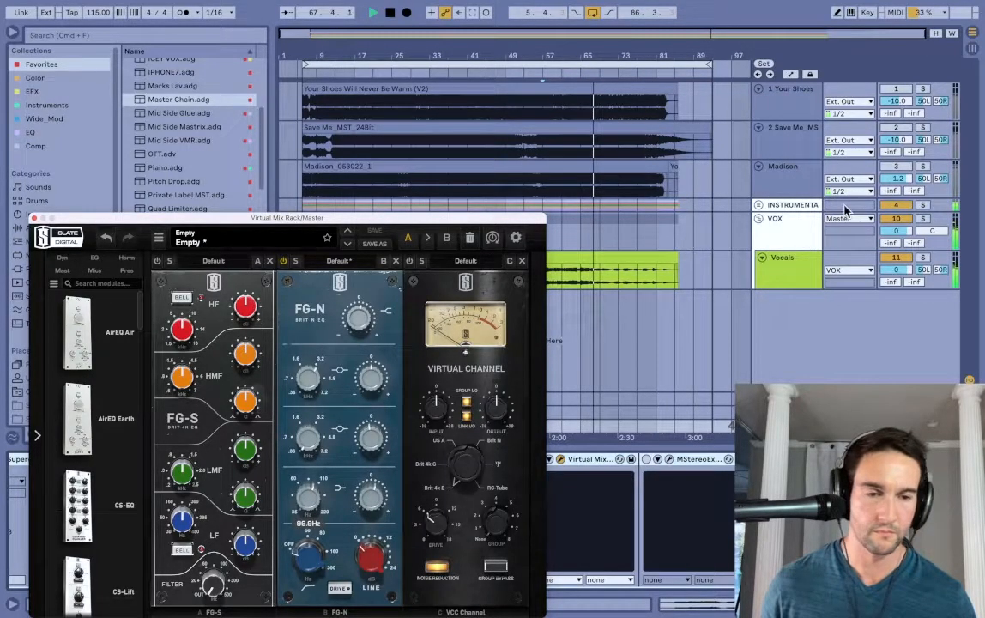
Close the Virtual Mix Rack, restart playback from bar 37, and match the soloed Madison reference's volume at -0.7 dB before unsoloing it
left_click(32, 219)
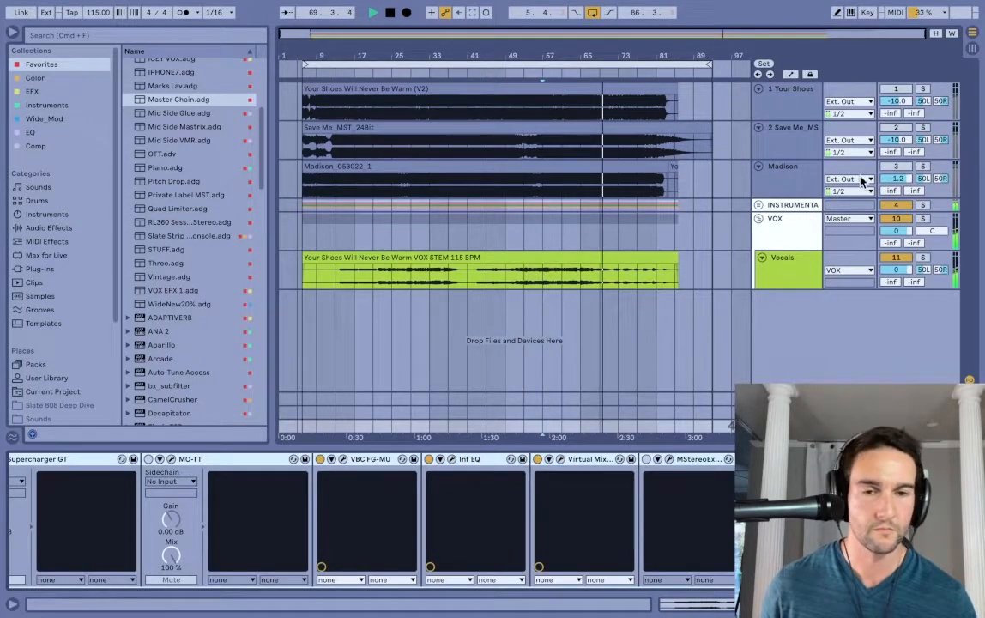
left_click(450, 187)
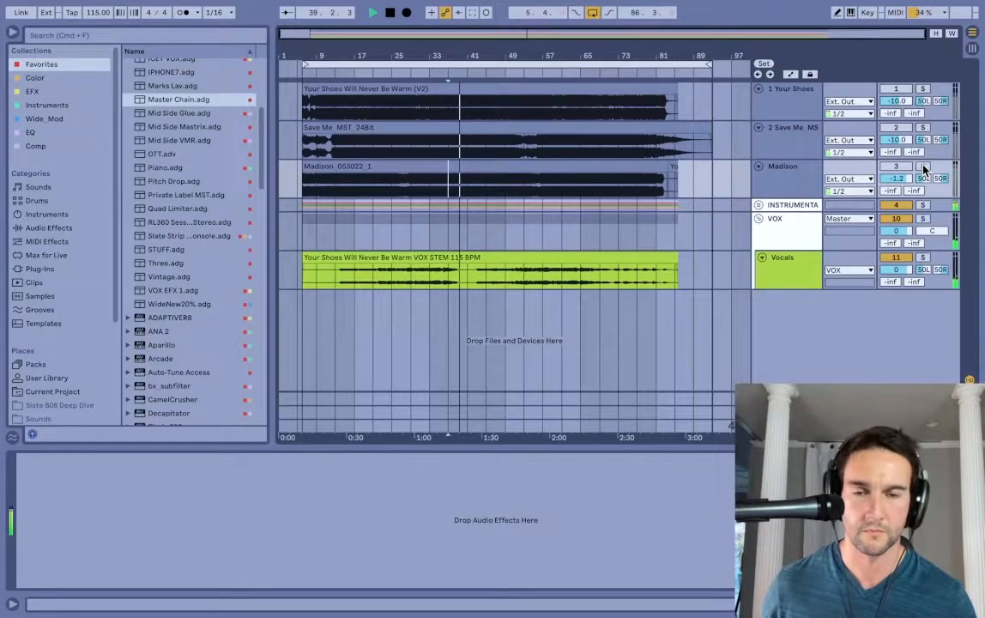
left_click(923, 168)
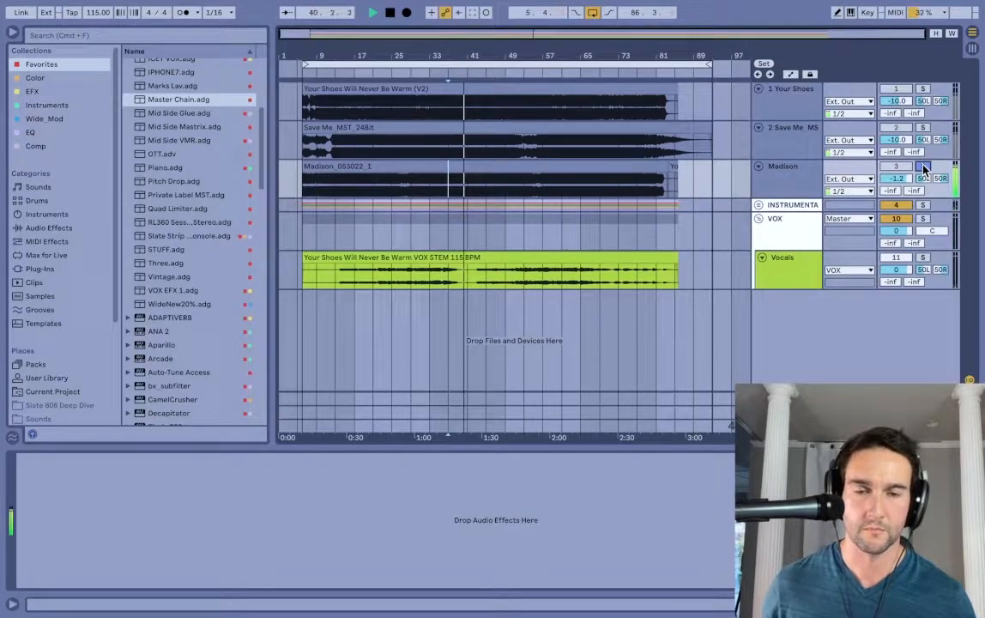
left_click_drag(896, 179, 897, 176)
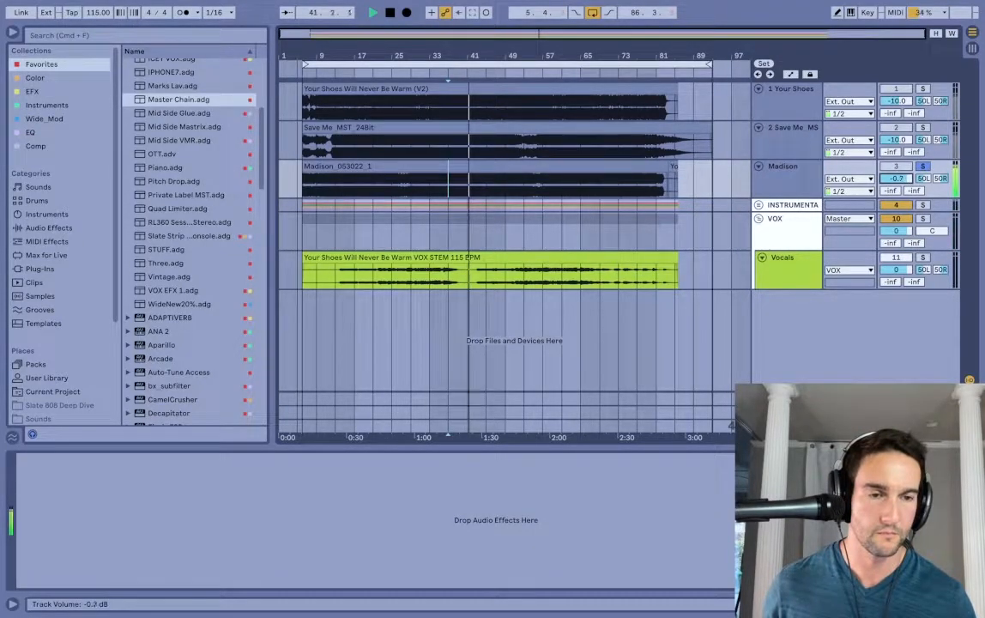
left_click(924, 165)
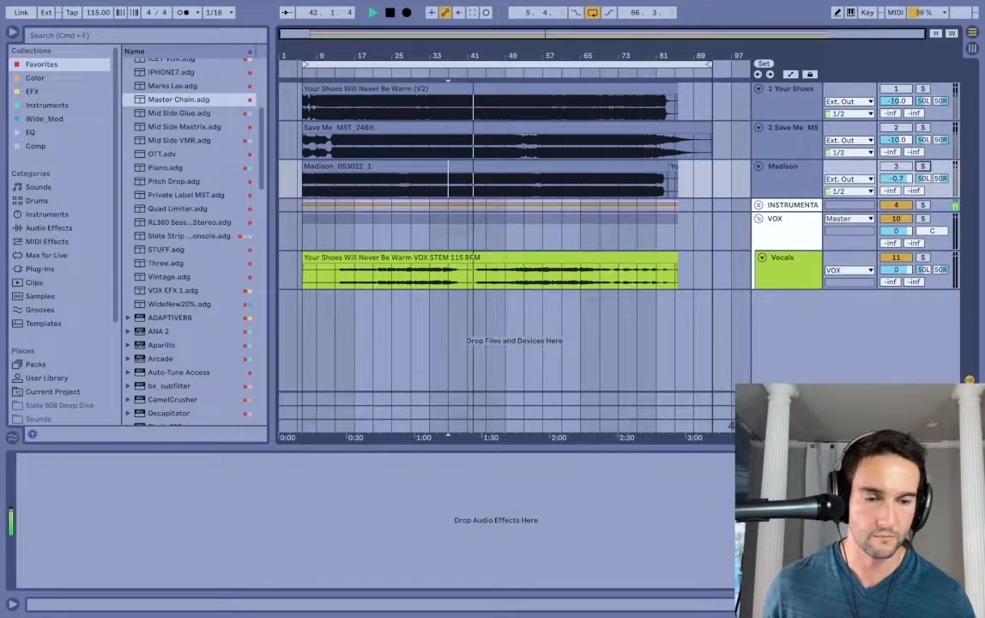
Enable the Supercharger GT in the Master Chain rack, open its window, and set its compression mode to Punch
left_click_drag(179, 99, 496, 519)
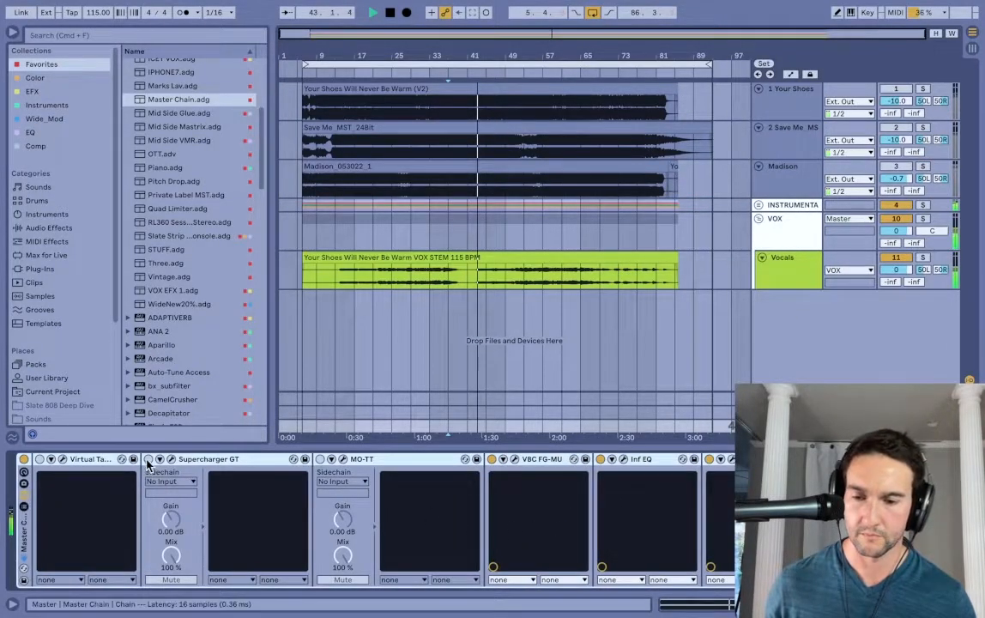
left_click(149, 459)
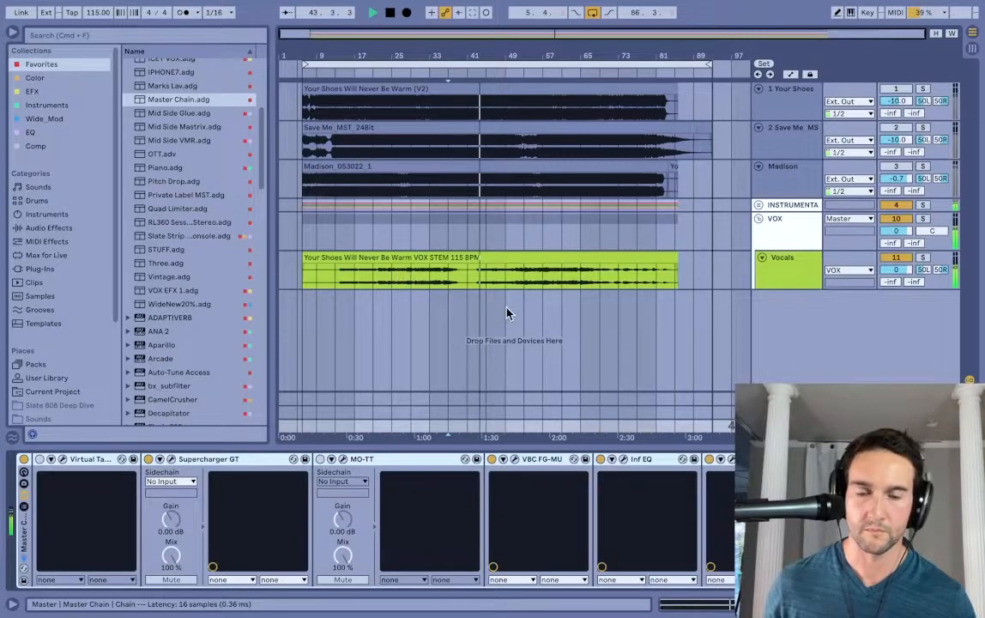
left_click_drag(541, 425, 505, 157)
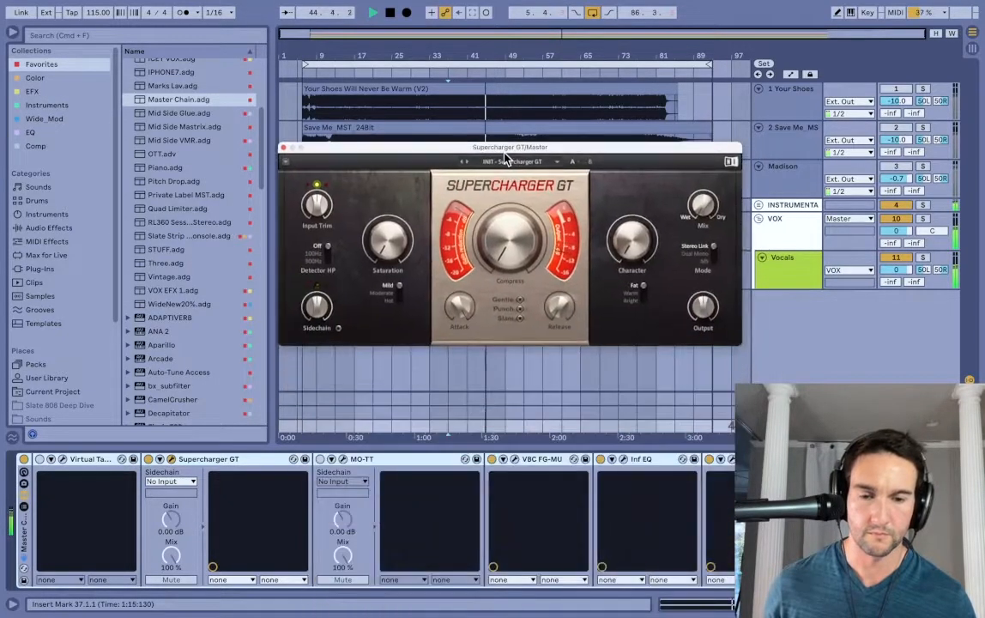
left_click(521, 311)
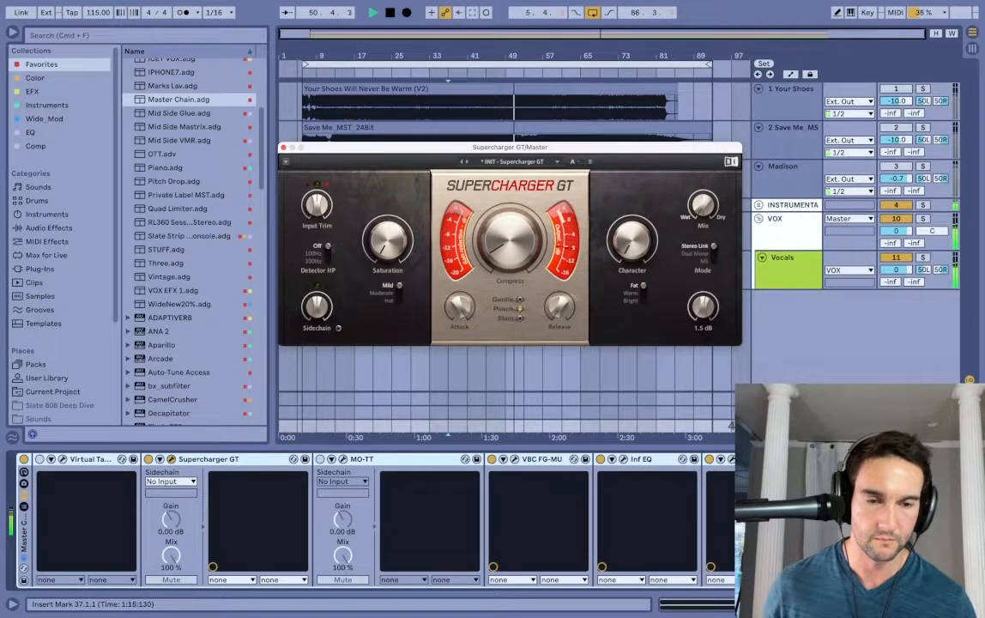
Set the Supercharger GT's compress amount to 1.80, its output to 1.4 dB, and its wet/dry mix to 56% / 44%
left_click(149, 464)
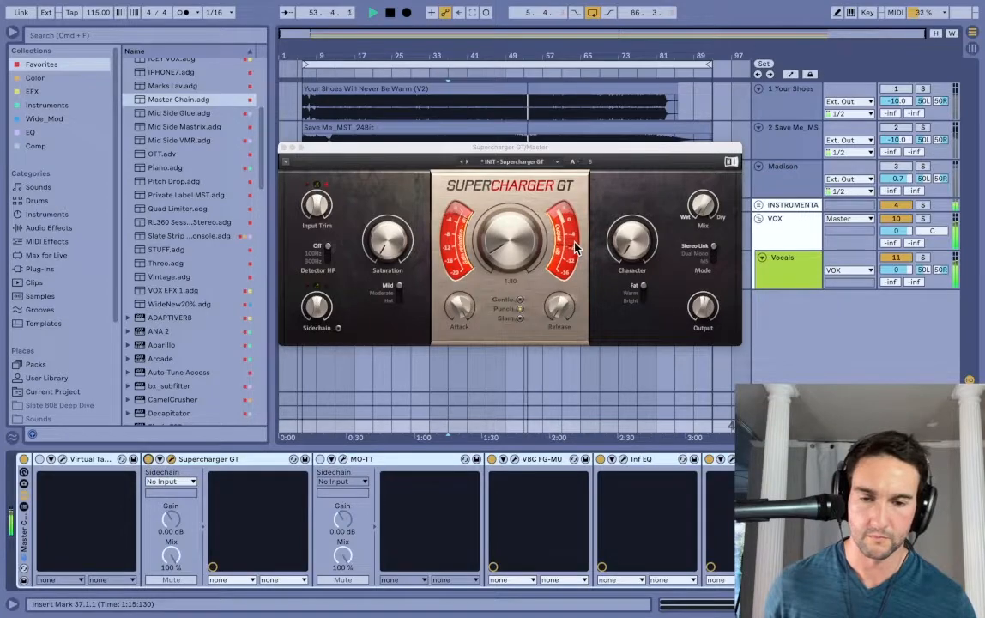
left_click(703, 303)
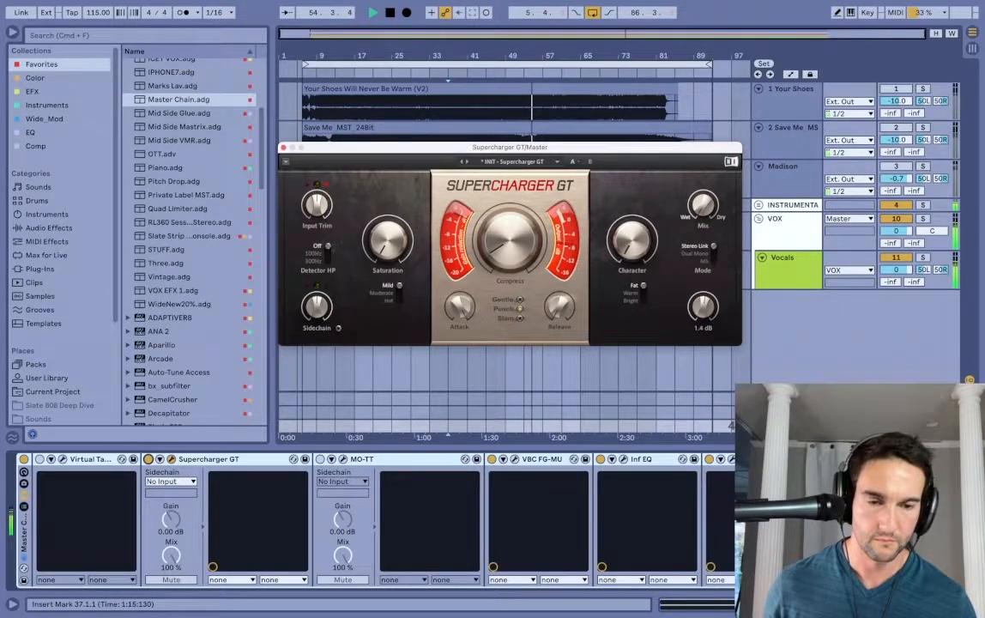
left_click_drag(704, 206, 702, 195)
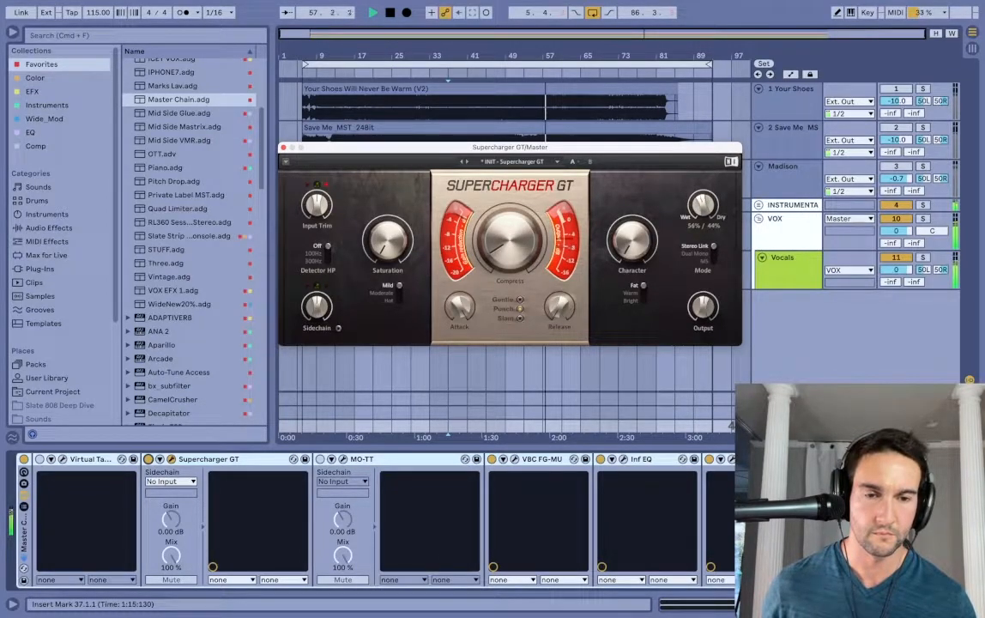
Set the FG-MU's mix to 20%, and close the FG-MU and Supercharger GT windows
left_click(512, 459)
left_click_drag(656, 409, 600, 194)
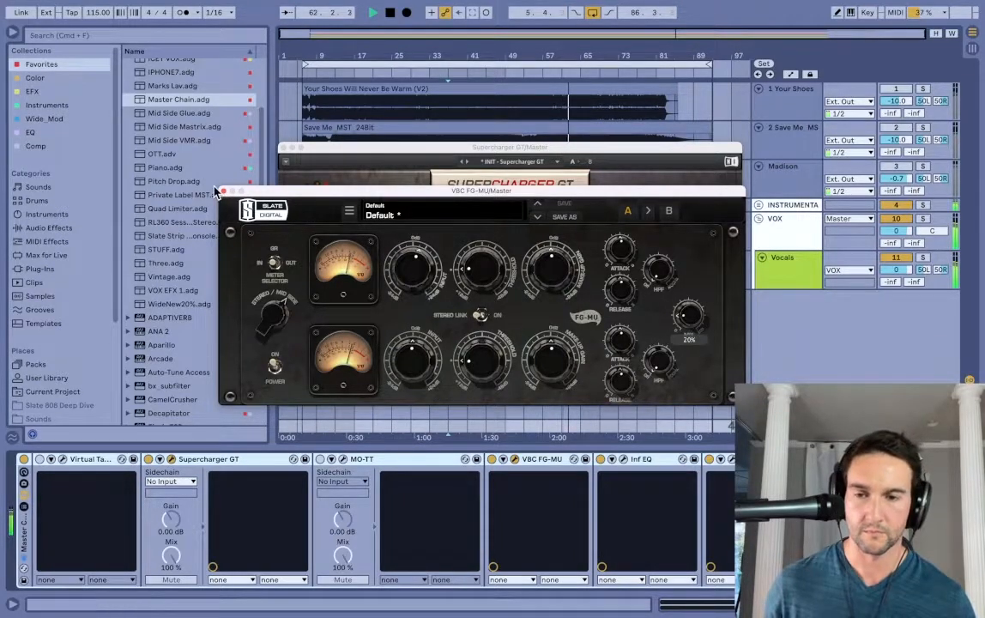
left_click(224, 191)
left_click(285, 148)
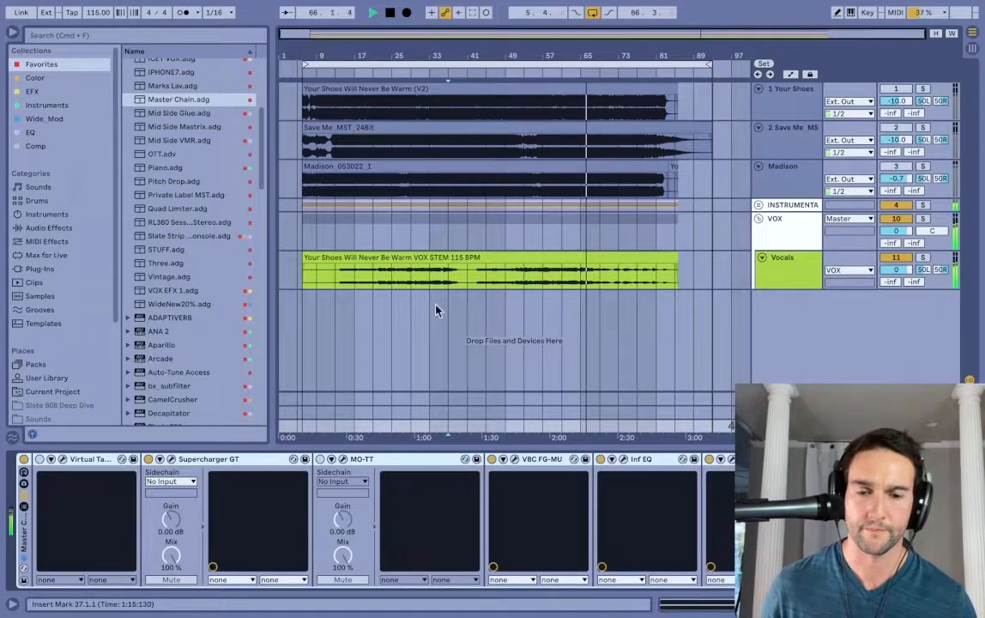
Enable the MStereoExpander in the Master Chain rack and raise its depth to widen the master
left_click(391, 247)
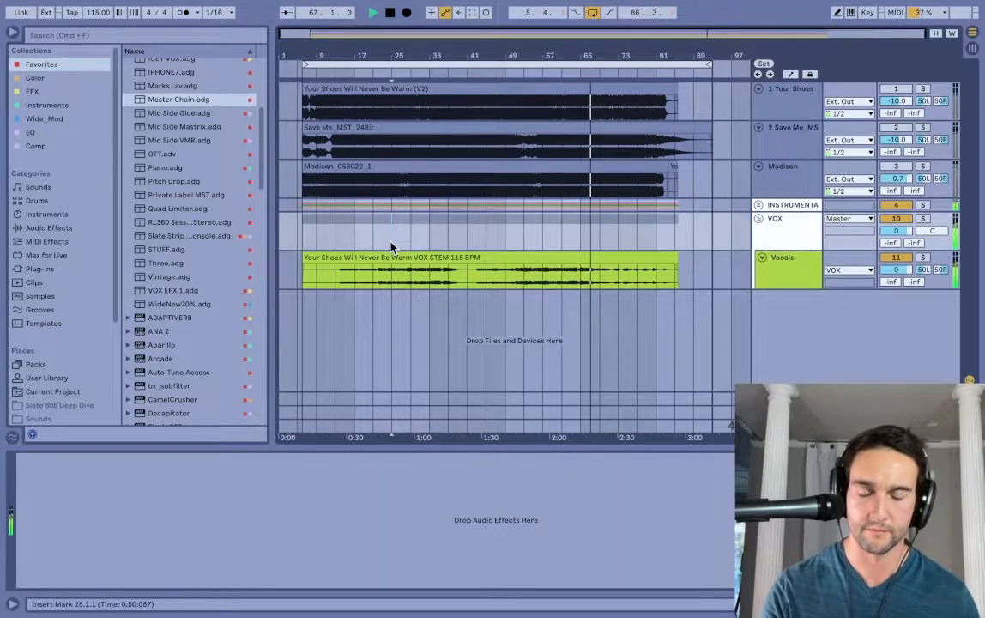
left_click(783, 426)
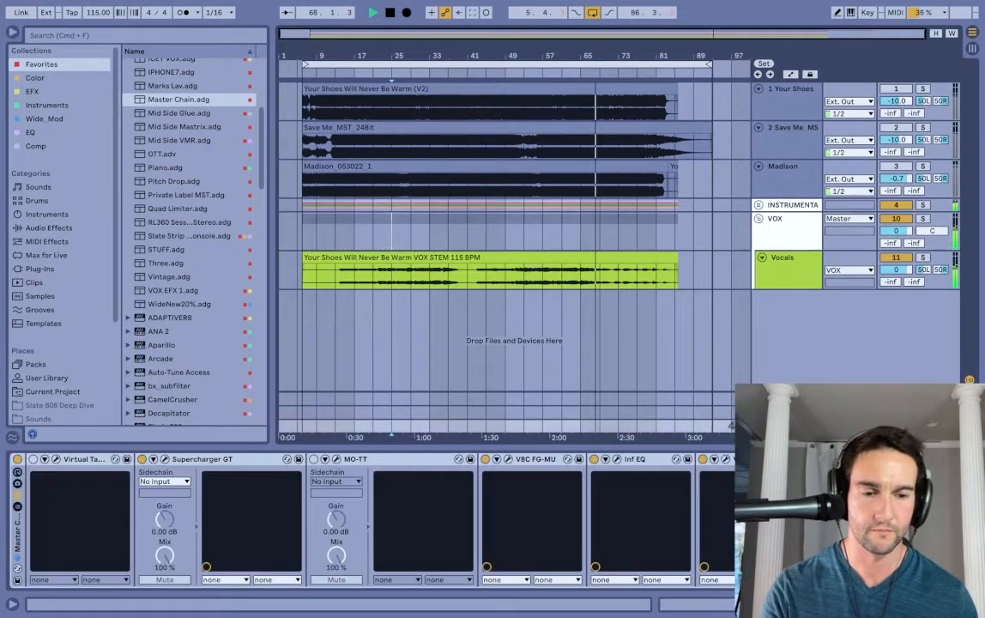
scroll(677, 487, "right", 5)
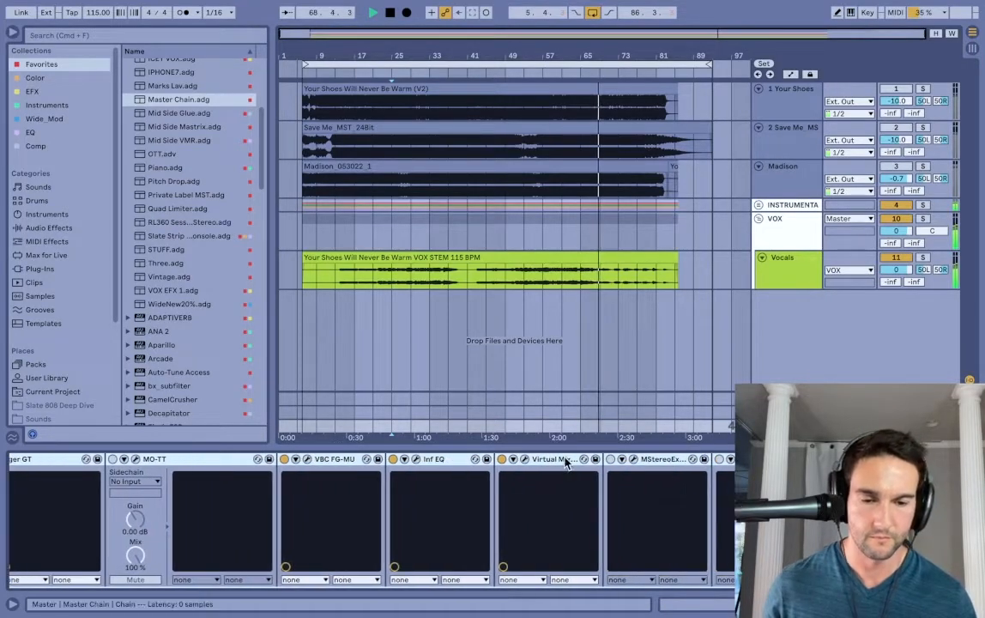
left_click(634, 459)
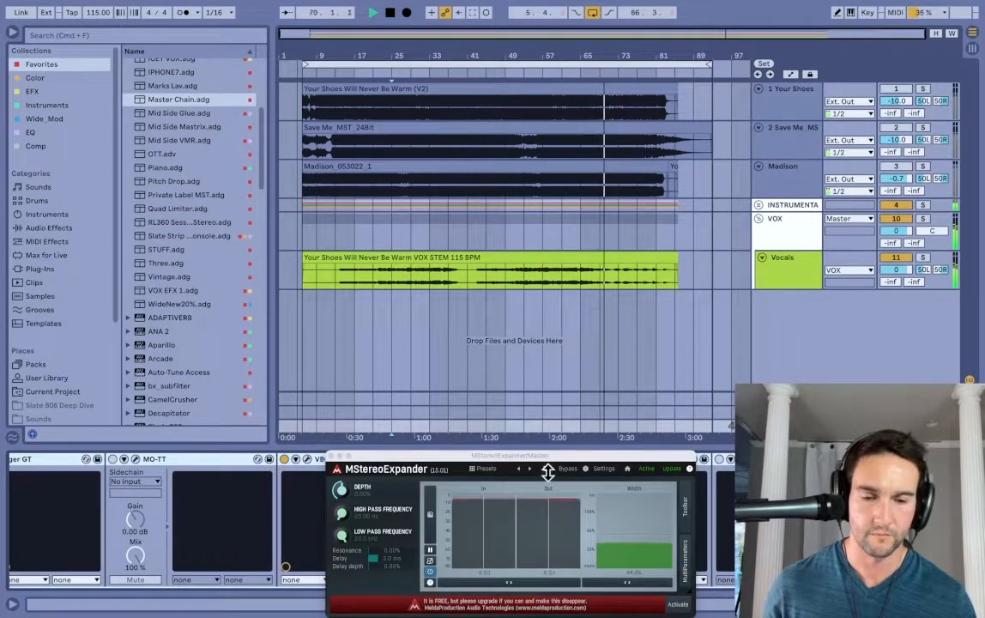
left_click_drag(557, 457, 550, 351)
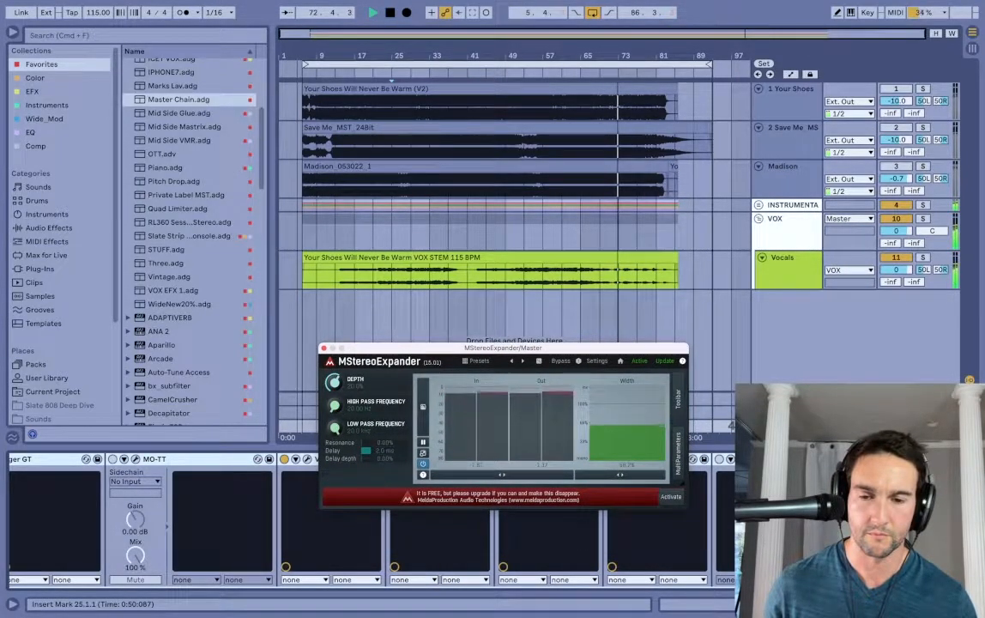
Restart playback from bar 29, briefly solo the Madison reference to compare stereo width, and close the MStereoExpander window
left_click(412, 280)
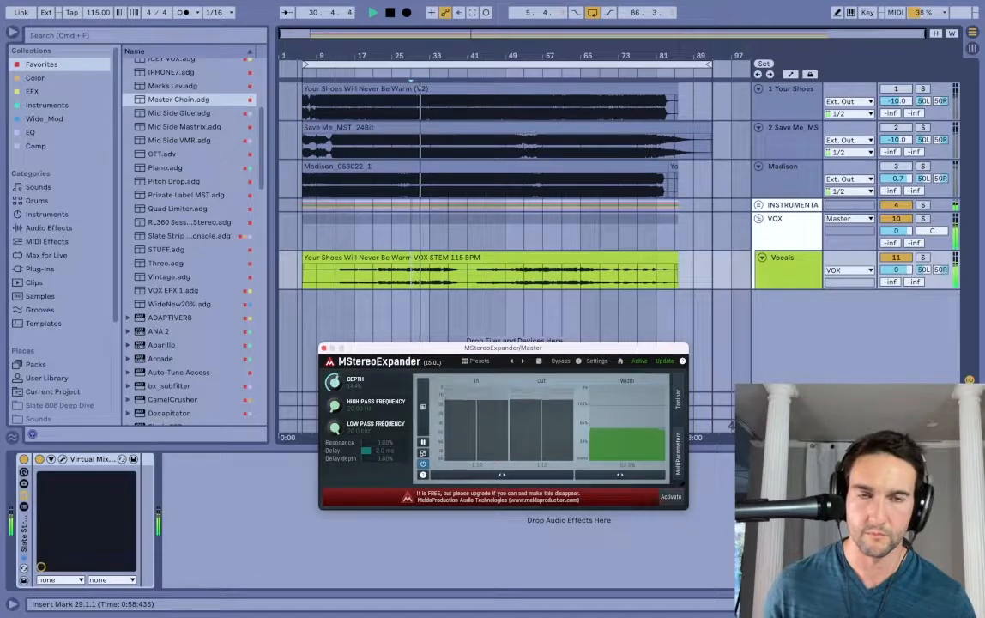
left_click(923, 166)
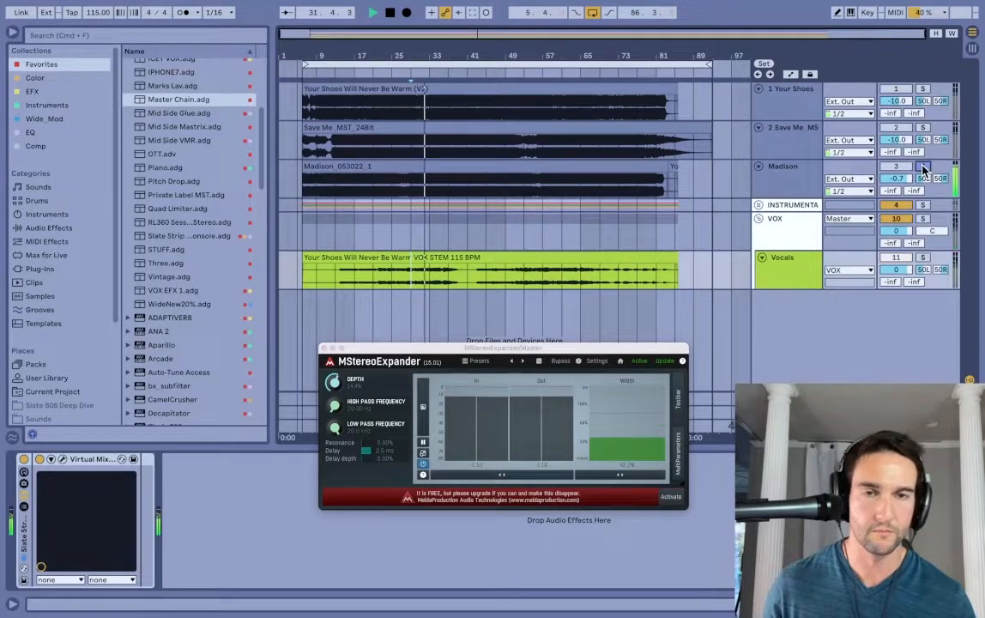
left_click(922, 167)
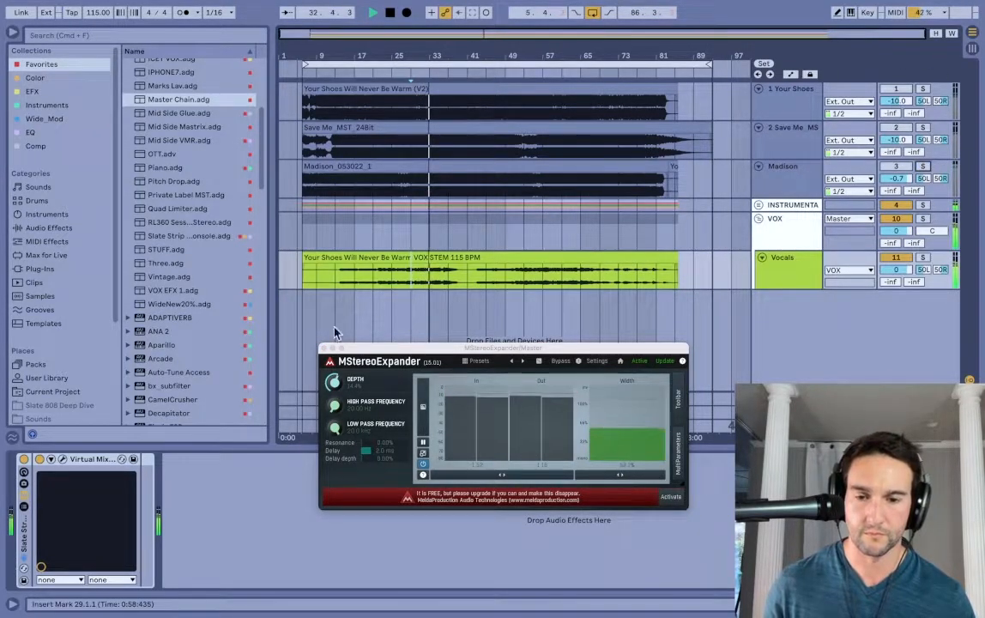
left_click(323, 349)
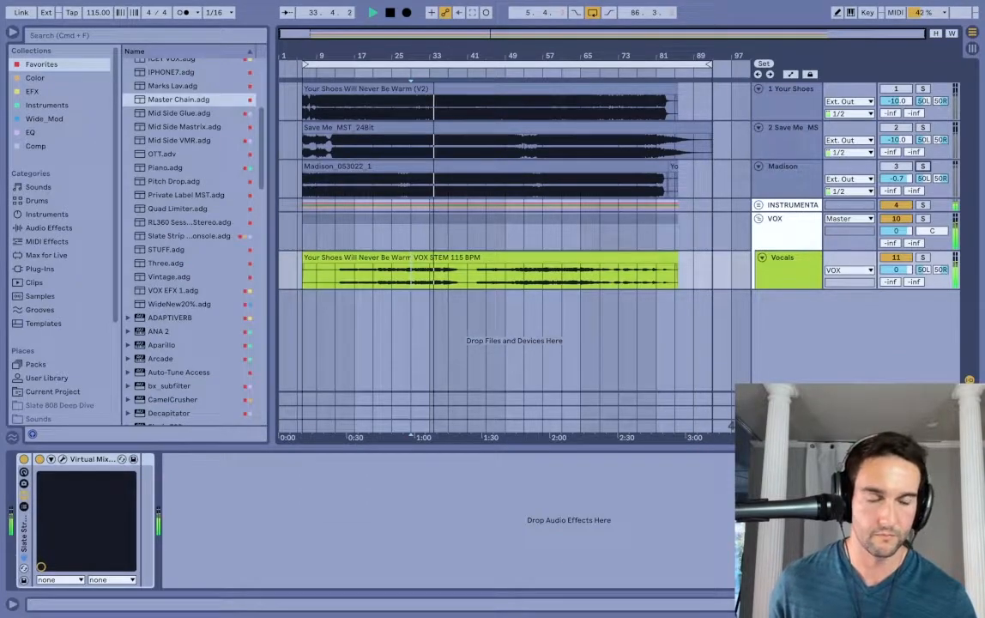
Reopen the Master track's Virtual Mix Rack and set the FG-N's upper mid band to -0.75 dB and lower mid band to -1.00 dB
left_click(515, 411)
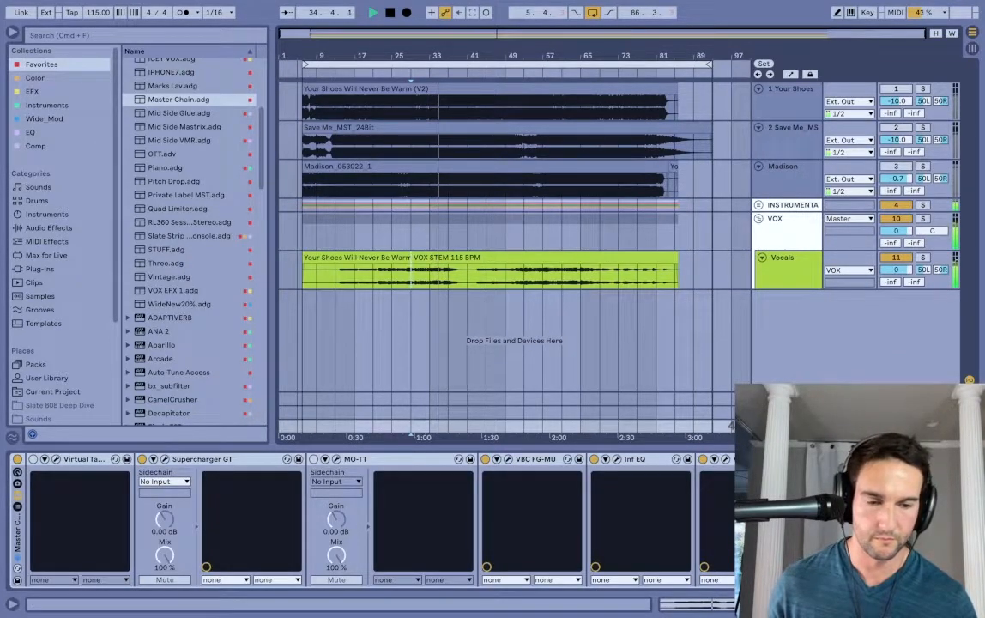
left_click(726, 461)
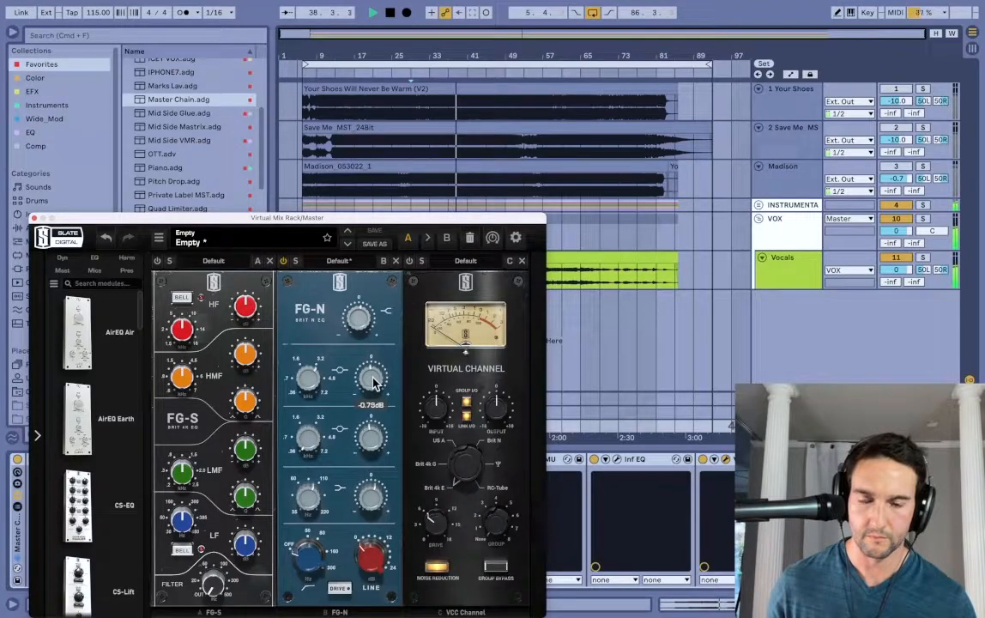
mouse_move(371, 442)
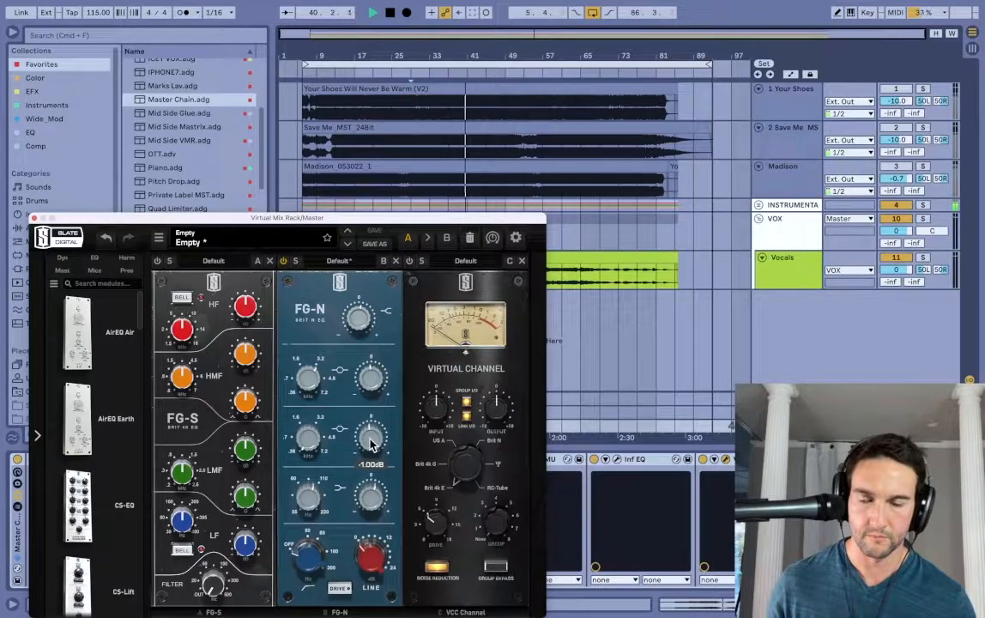
Briefly solo the Madison reference to compare it with the re-equalized master, and close the Virtual Mix Rack window
left_click(922, 167)
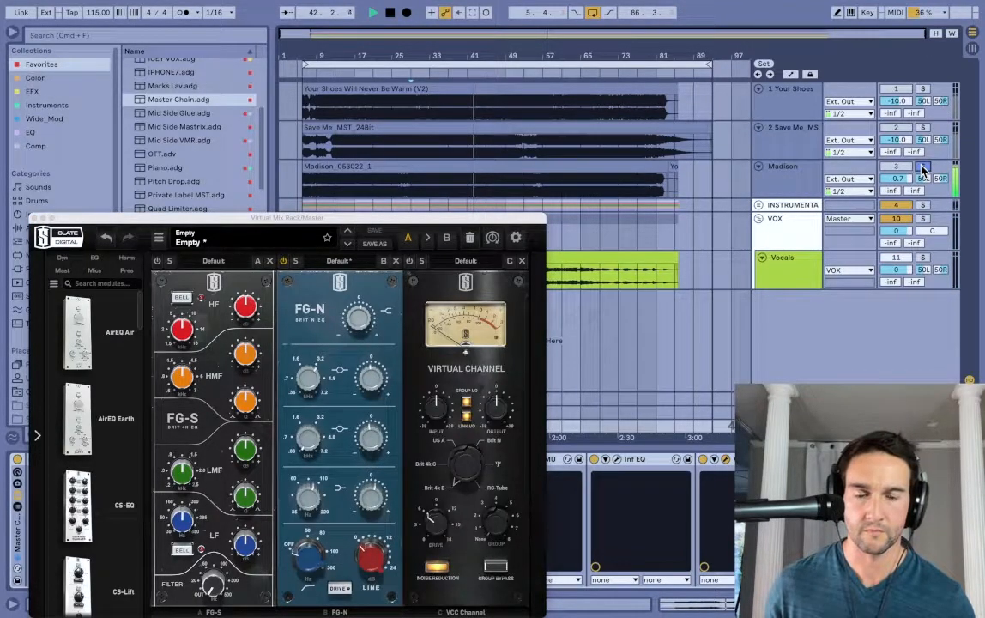
left_click(922, 168)
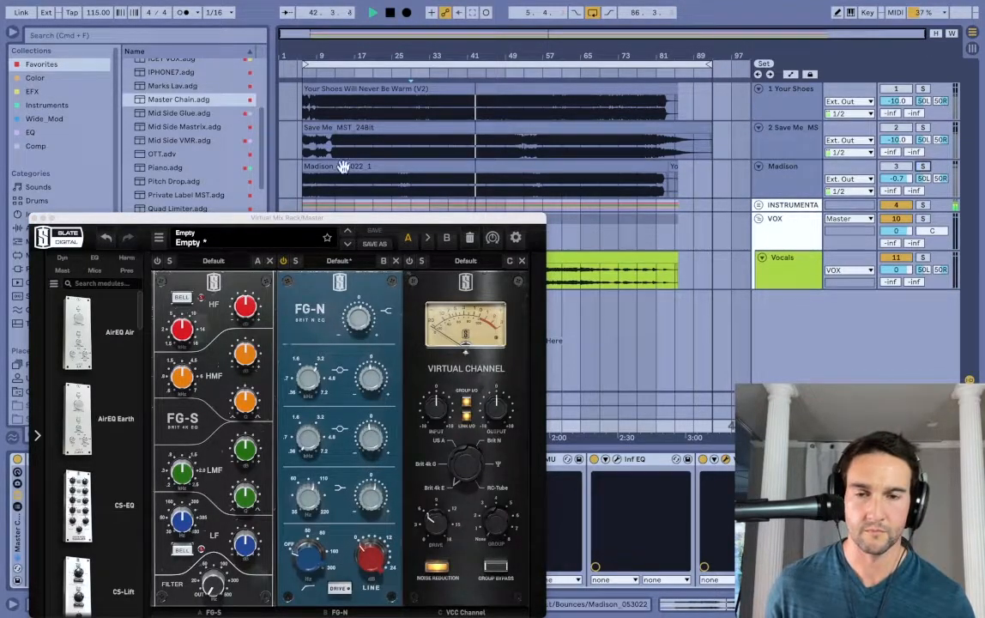
left_click(34, 220)
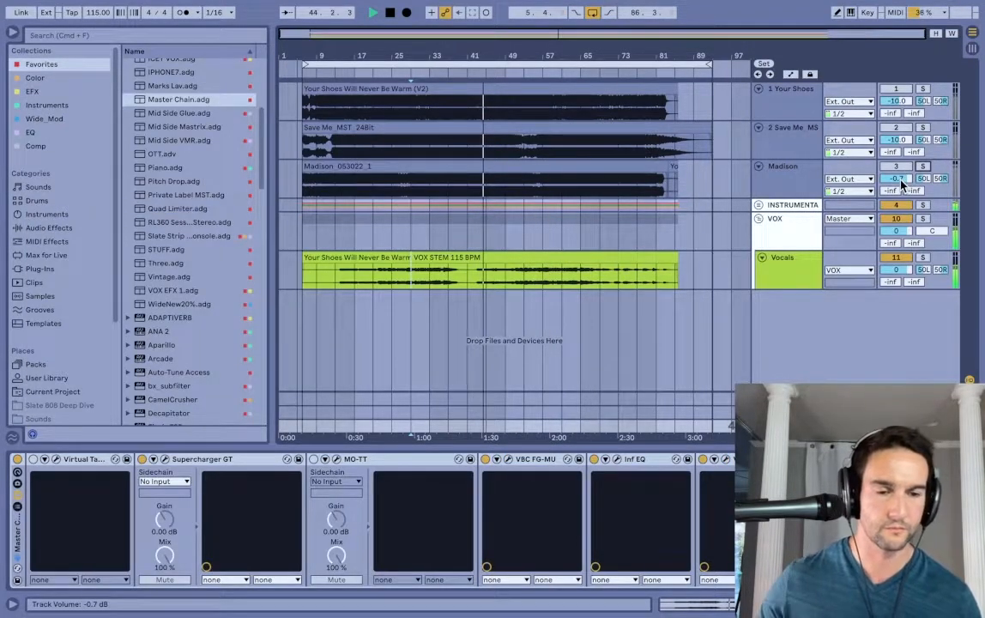
Set Maximizer 2's character to 0.50 and threshold to -6.1 dB on the Master track, and close its window
scroll(691, 498, "right", 5)
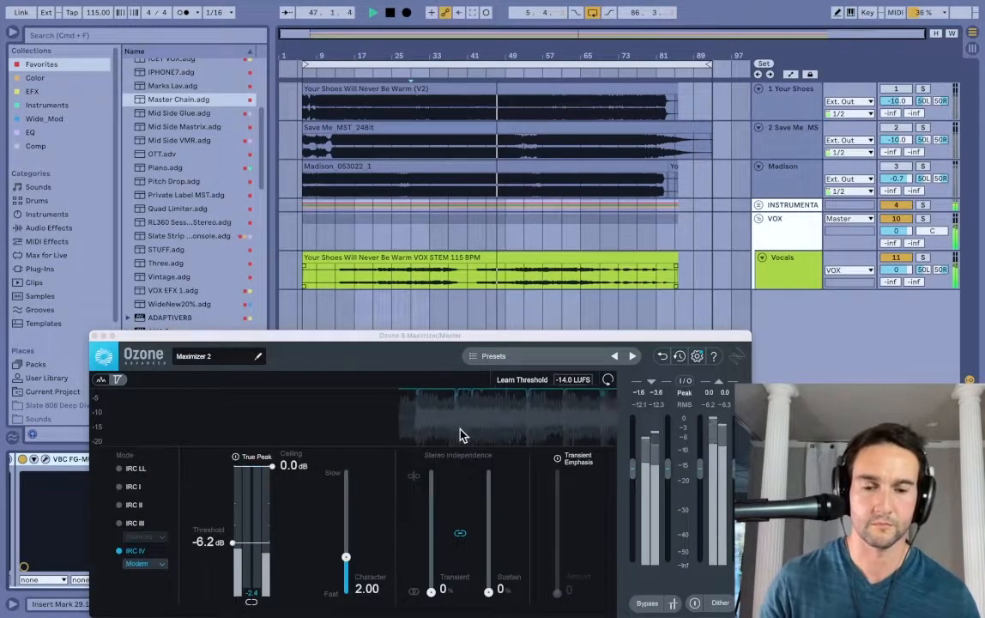
left_click_drag(471, 346, 514, 94)
left_click_drag(390, 306, 391, 335)
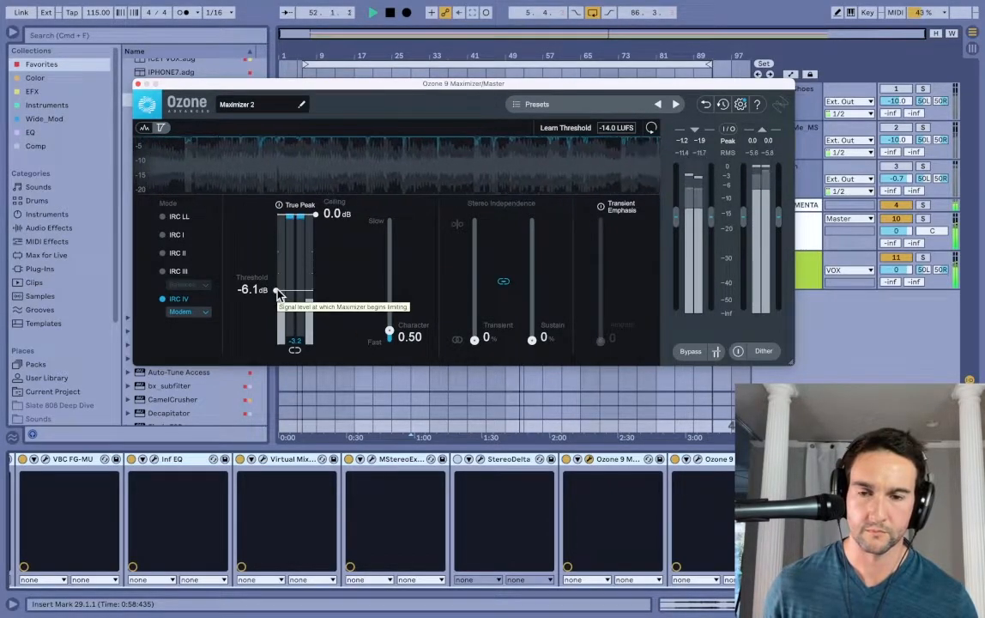
left_click(138, 84)
Open the Master track's final Ozone 9 Maximizer, following Maximizer 2, and set its character to 1.70
left_click(744, 262)
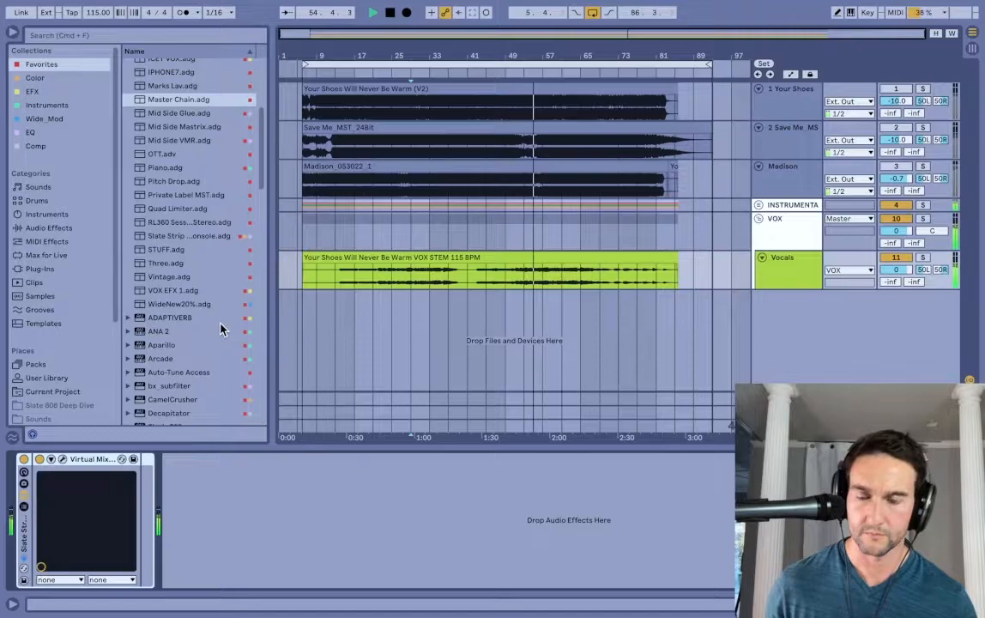
left_click(785, 426)
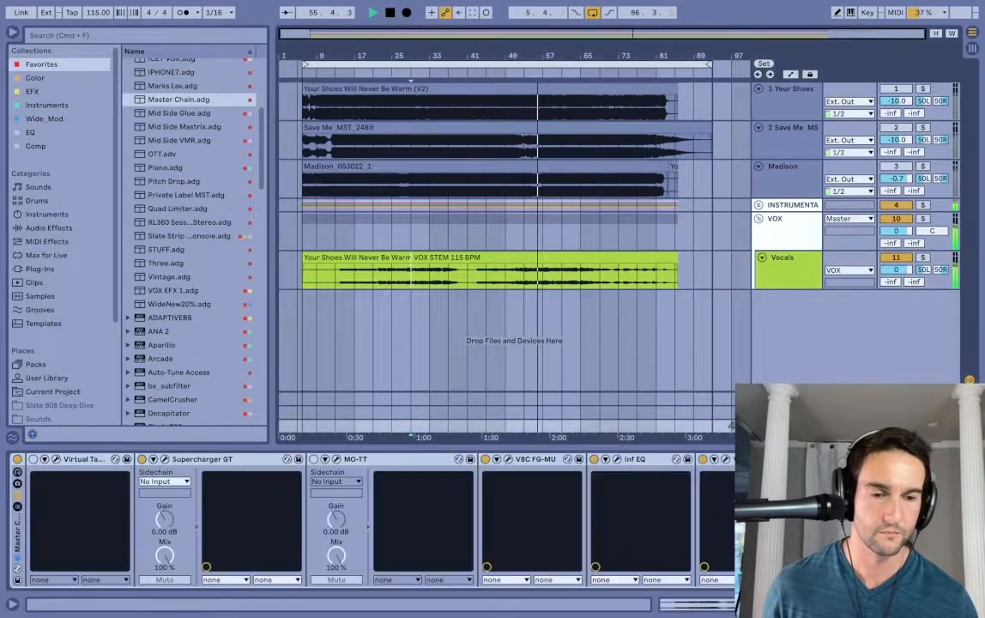
scroll(721, 472, "right", 5)
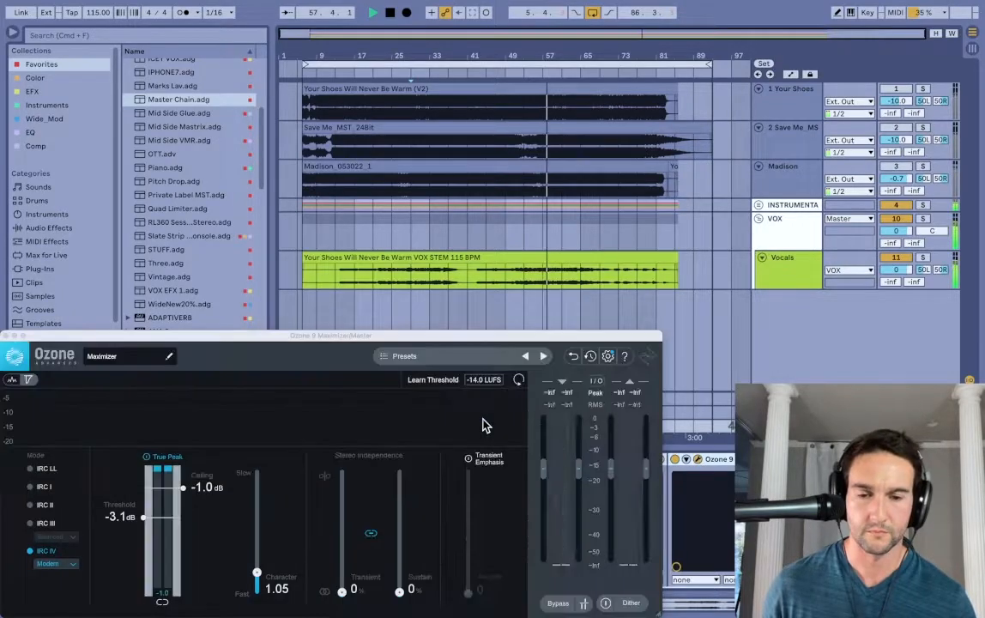
left_click_drag(320, 341, 406, 120)
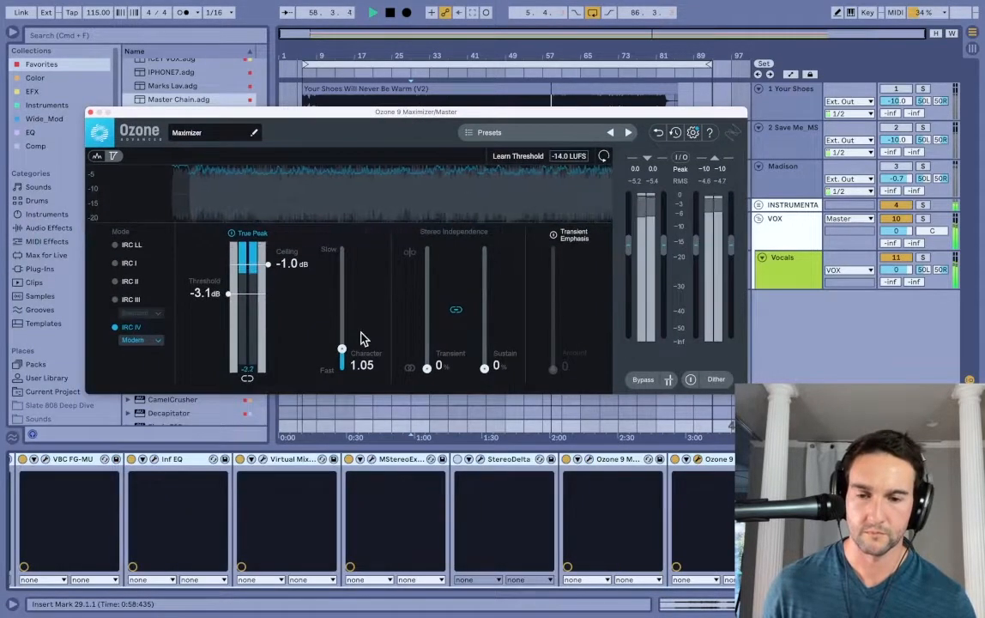
left_click_drag(341, 345, 343, 342)
Try a transient emphasis amount of 94 in the final Maximizer, switch the emphasis back off, and close the window
left_click(555, 235)
left_click_drag(553, 369, 563, 314)
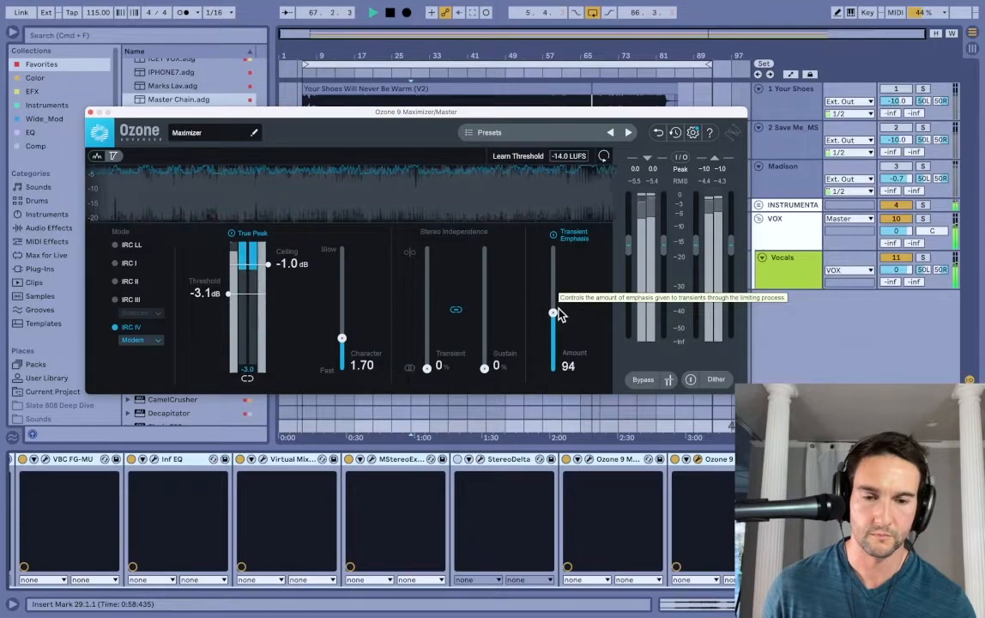
left_click(553, 235)
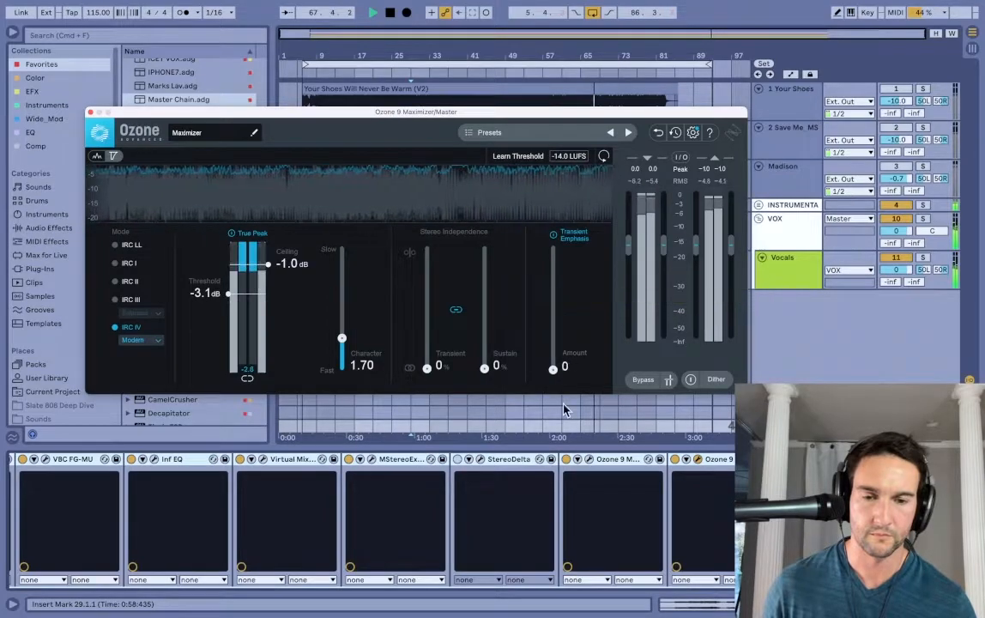
left_click(552, 237)
left_click(90, 112)
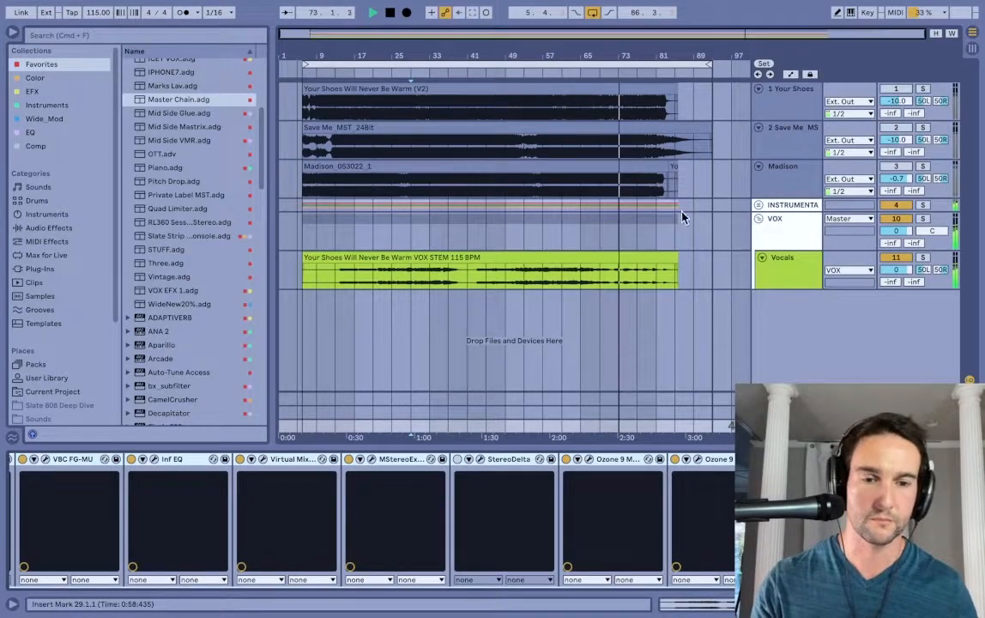
Stop playback and mark bars 29 to 41 on the Madison reference track
key("space")
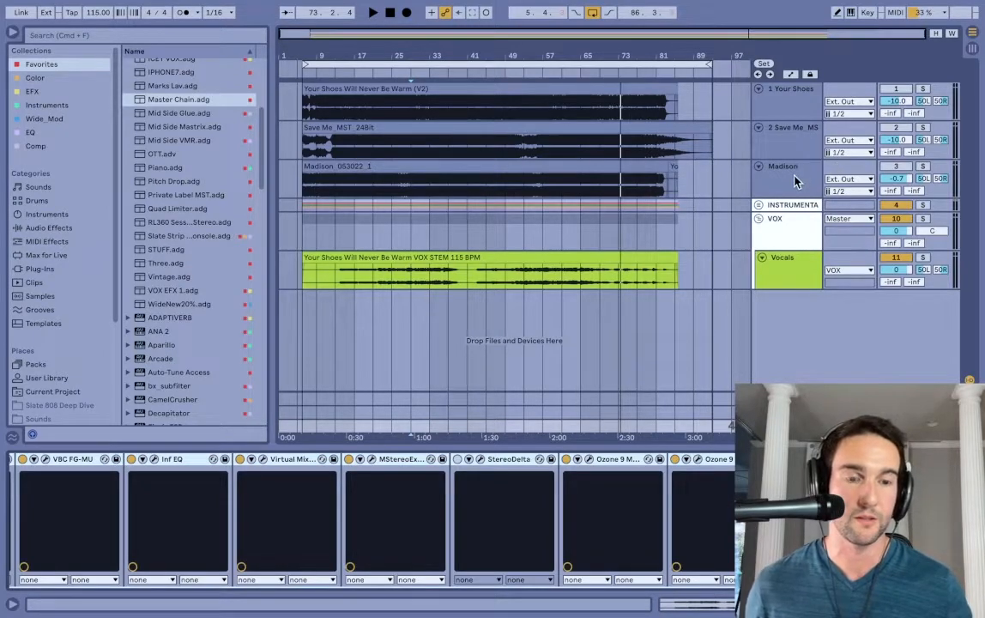
left_click(794, 181)
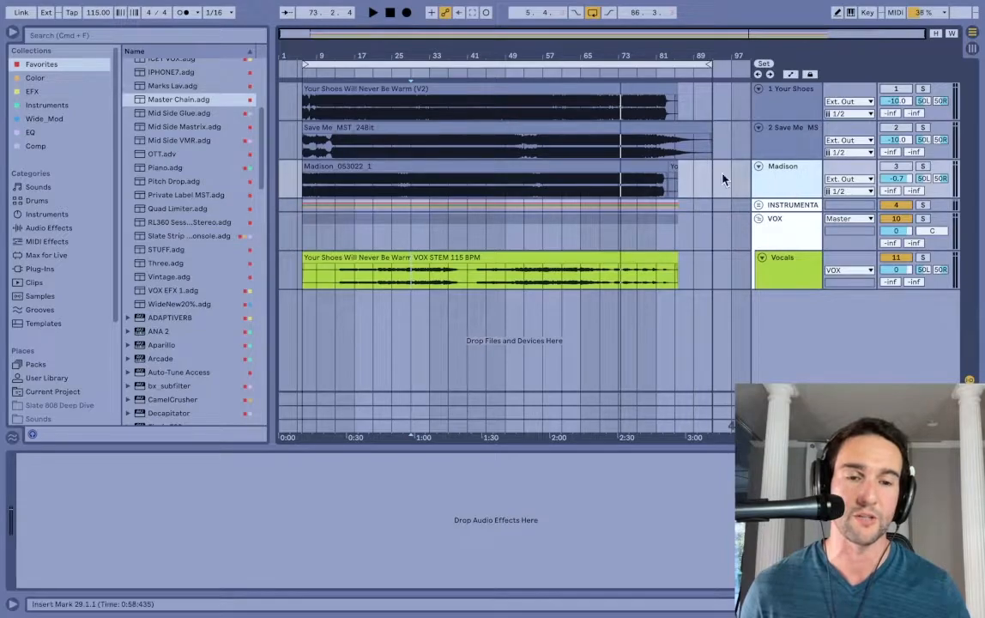
left_click(471, 192)
left_click(413, 189)
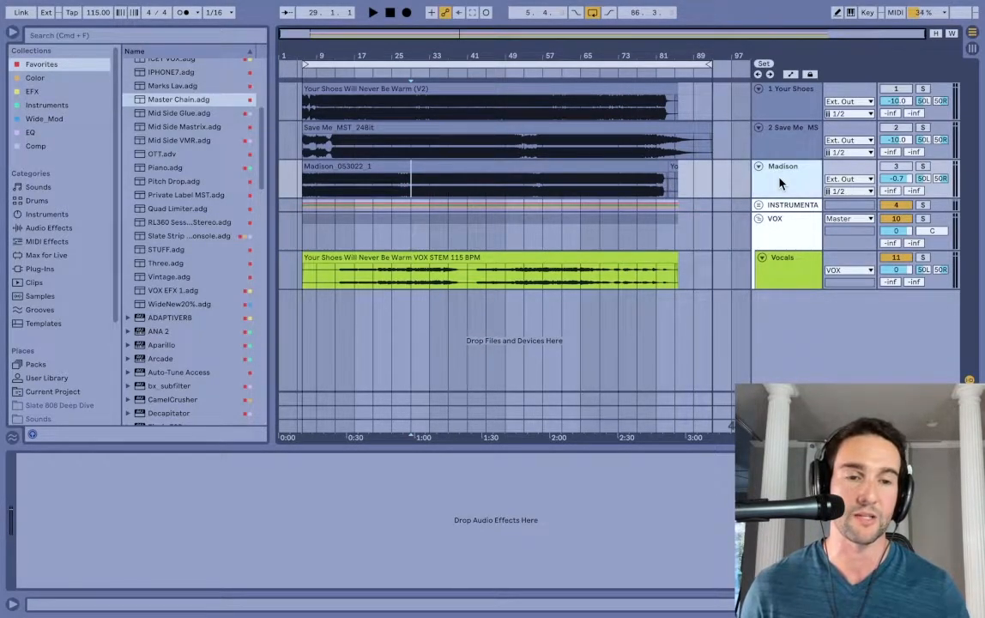
left_click_drag(413, 191, 465, 190)
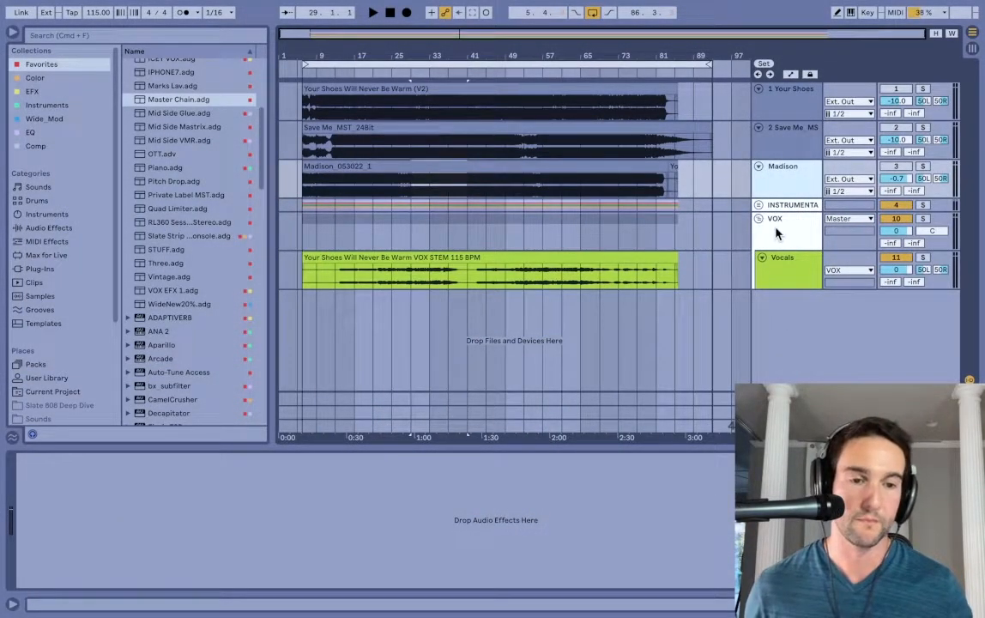
Expand the INSTRUMENTAL group, place the insert marker at bar 13 on the Drums stem, and select the Drums track
left_click(777, 232)
left_click(760, 206)
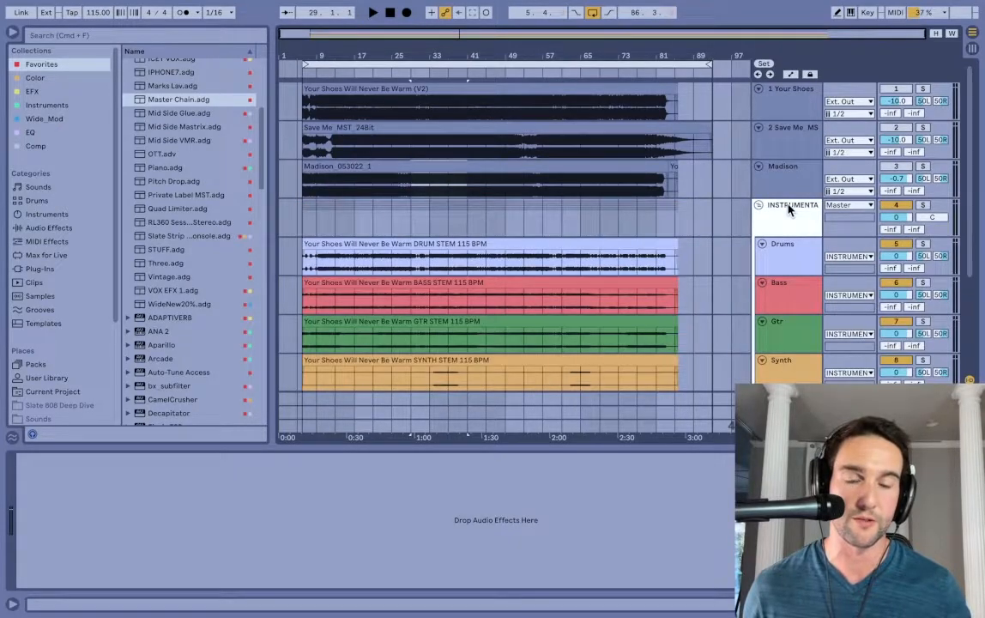
scroll(789, 211, "down", 2)
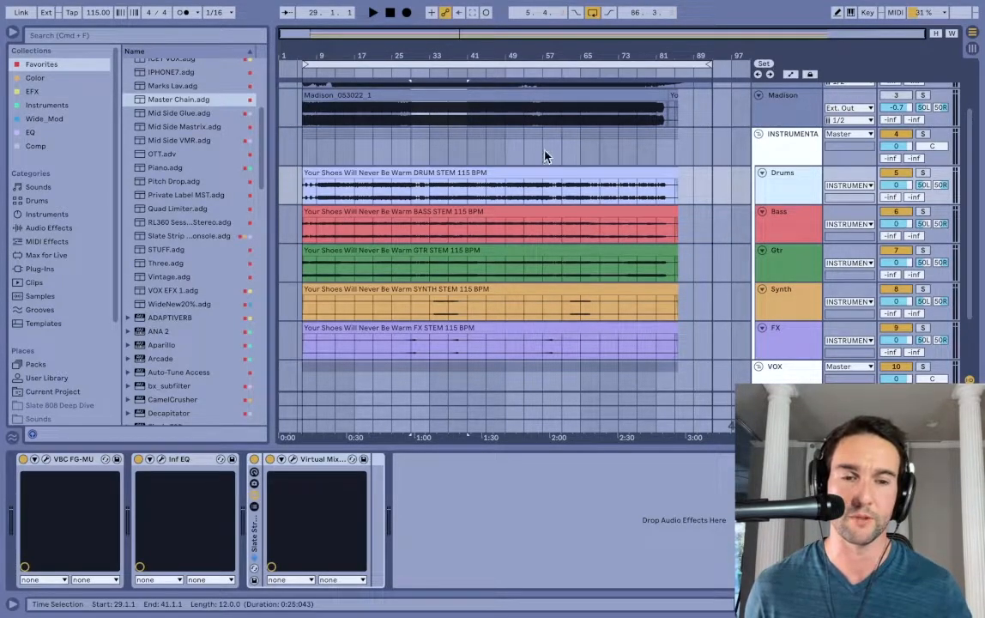
left_click(351, 200)
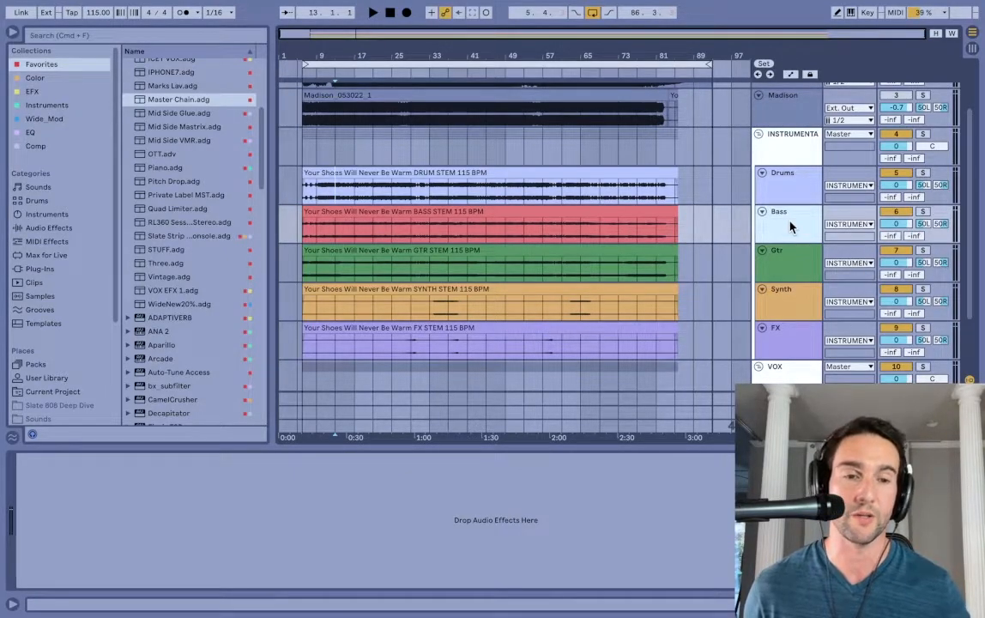
left_click(788, 185)
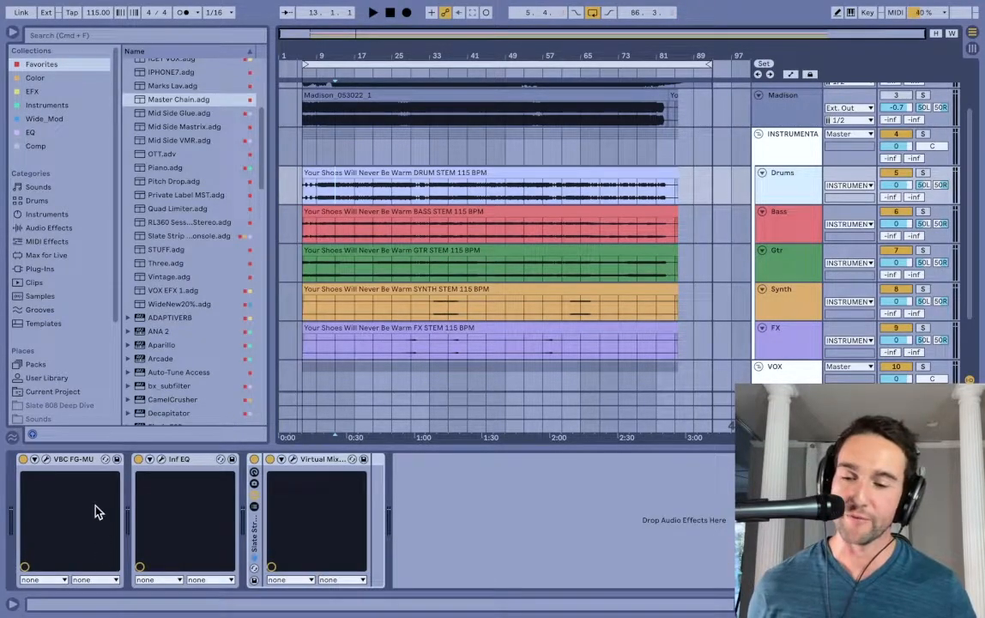
Open the Drums track's VBC FG-MU compressor and review its settings
left_click(45, 459)
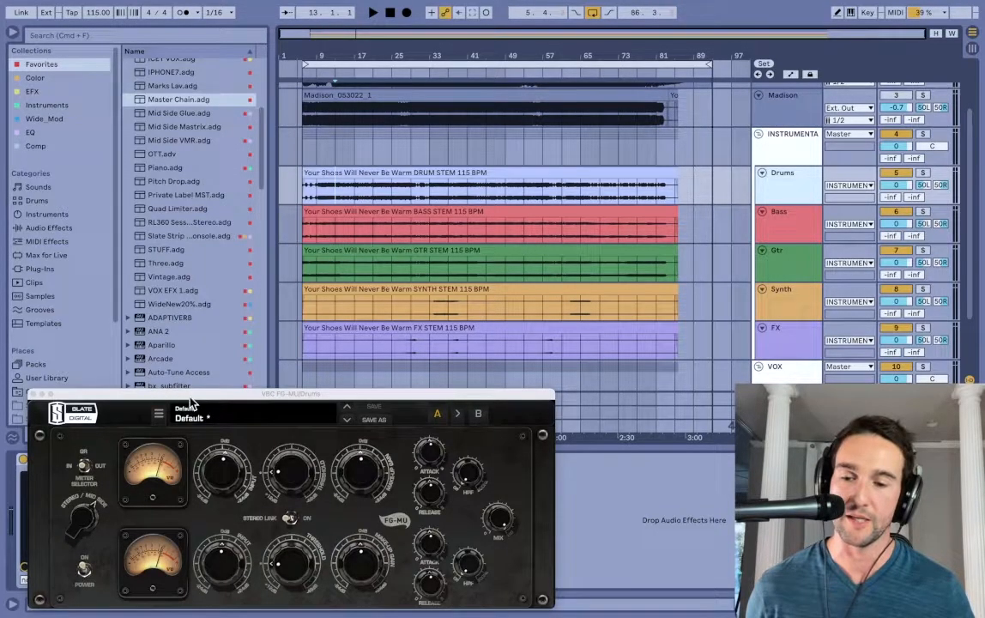
left_click_drag(191, 395, 431, 97)
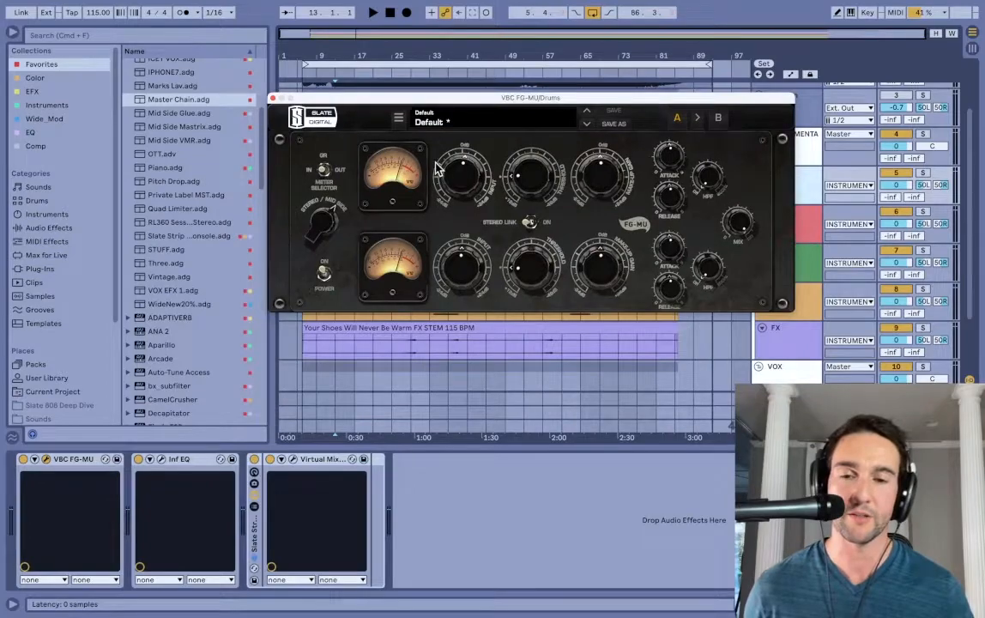
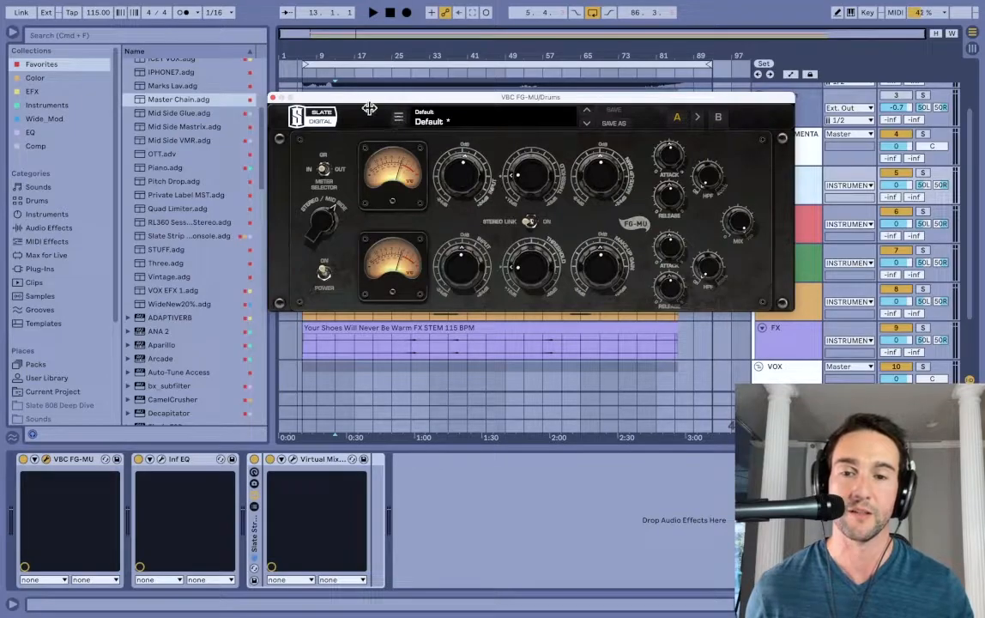
left_click_drag(340, 98, 341, 77)
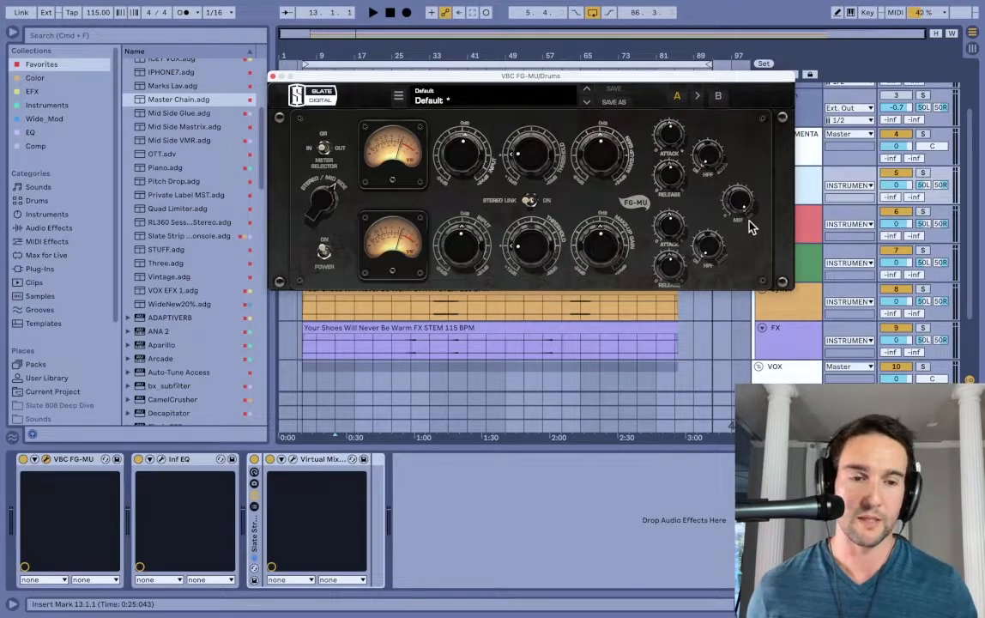
Briefly solo the Drums from bar 13 to check the FG-MU's gain reduction meters, unsolo them, and close the compressor window
left_click(924, 173)
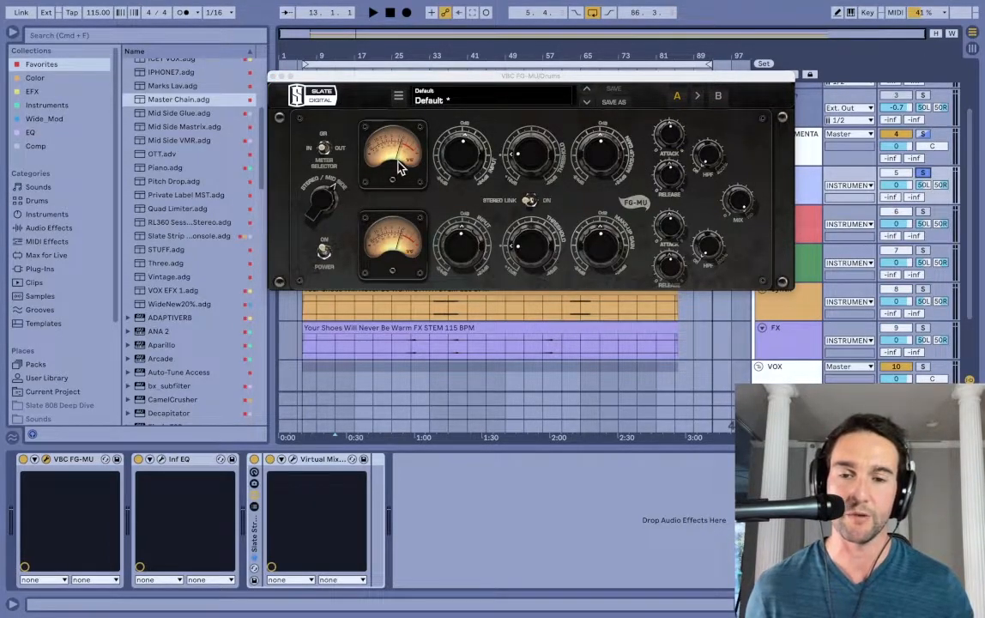
key("space")
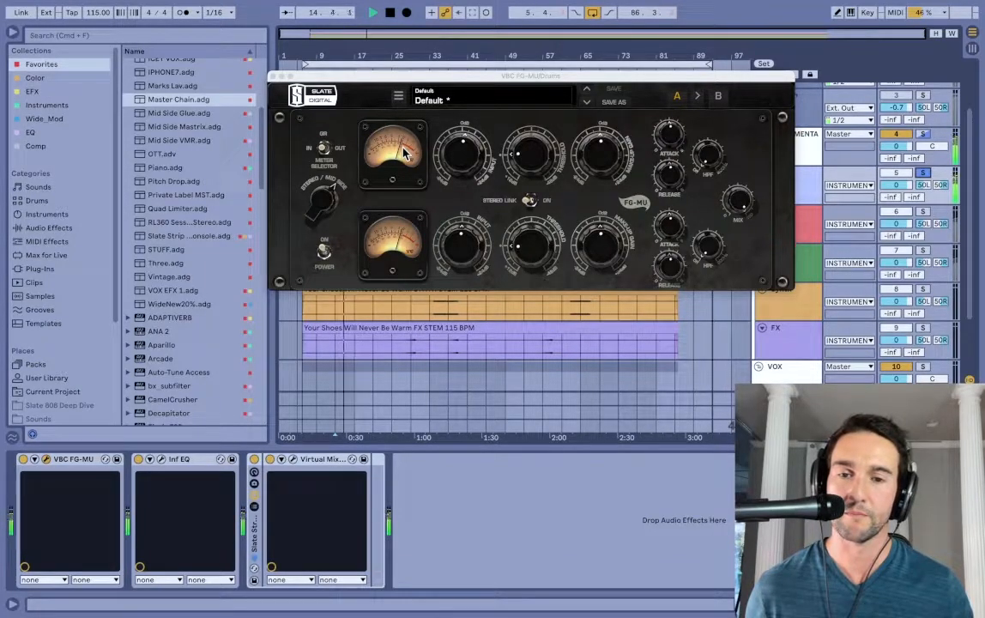
key("space")
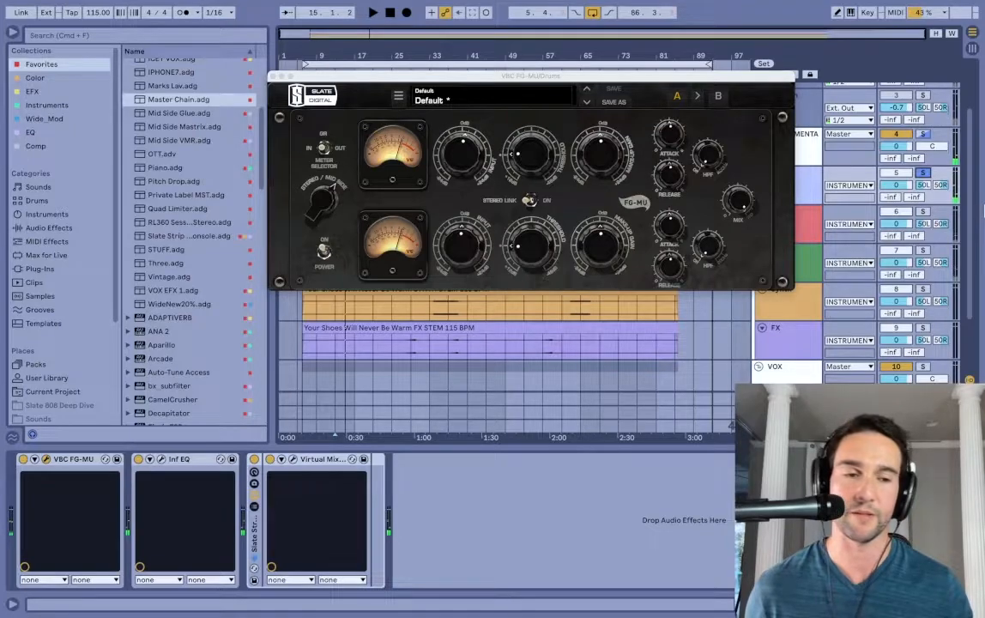
left_click(923, 173)
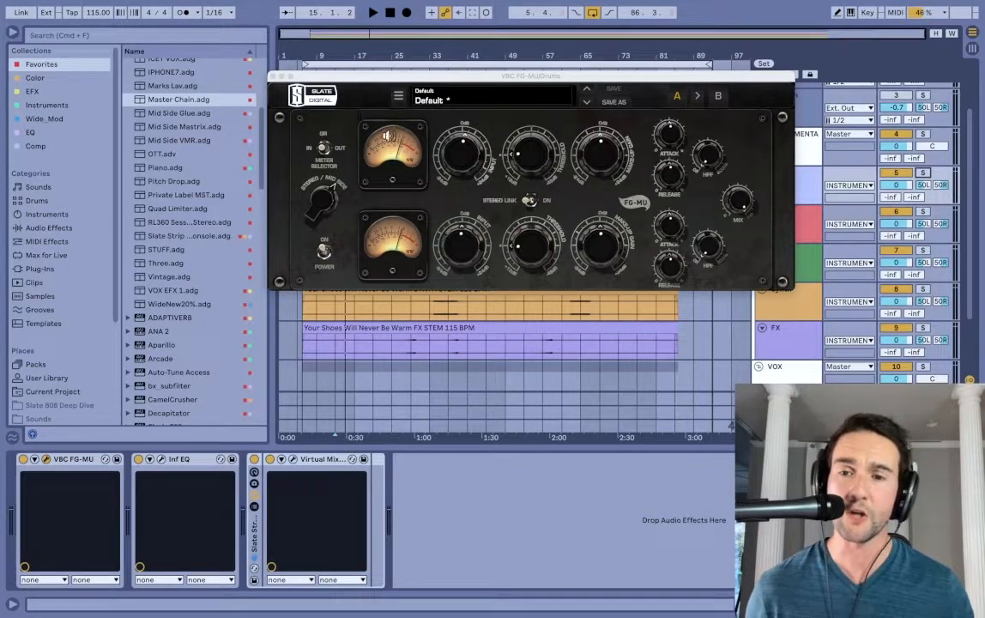
left_click(273, 75)
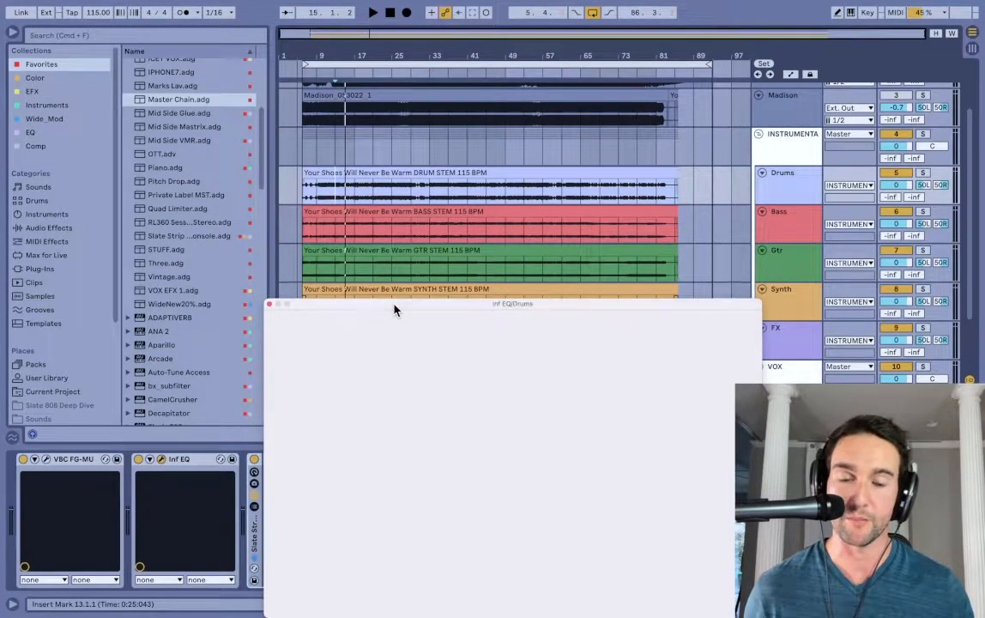
Open the Drums track's Infinity EQ and examine its 63 Hz dip and the low-cut band on the side channel
left_click_drag(395, 307, 422, 202)
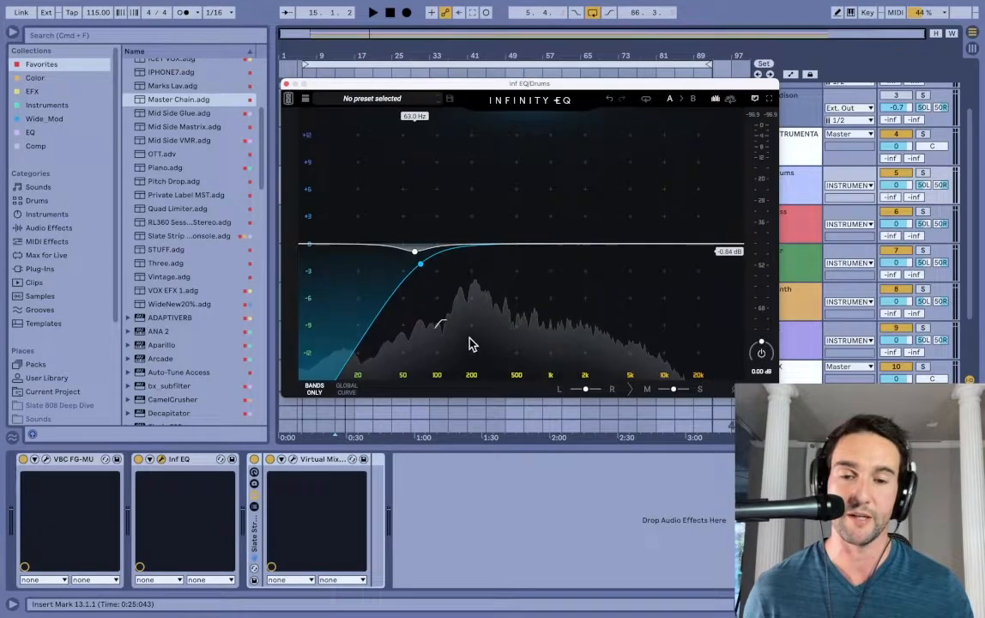
left_click(416, 252)
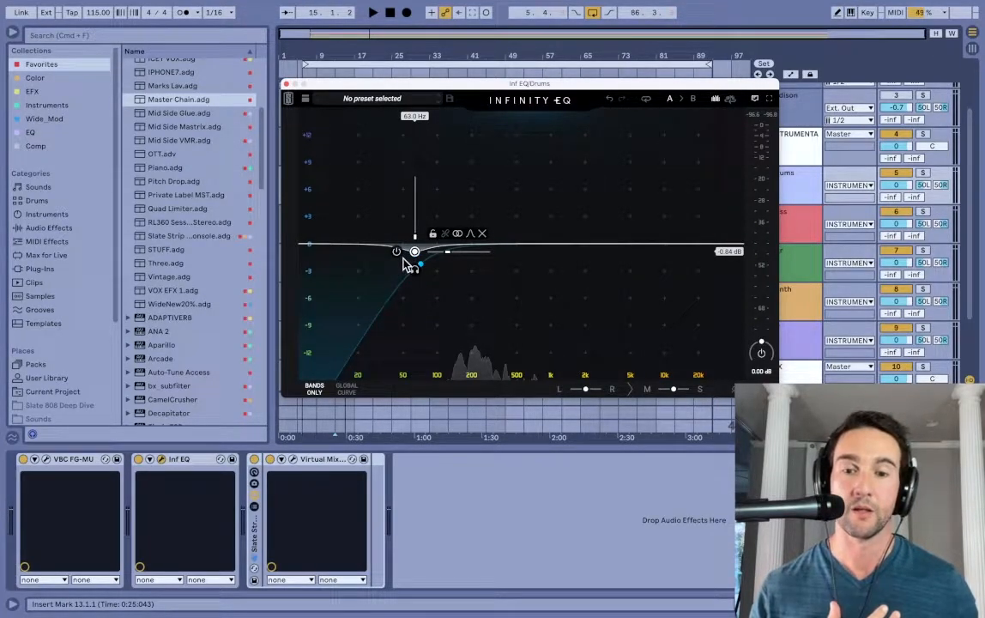
left_click(422, 266)
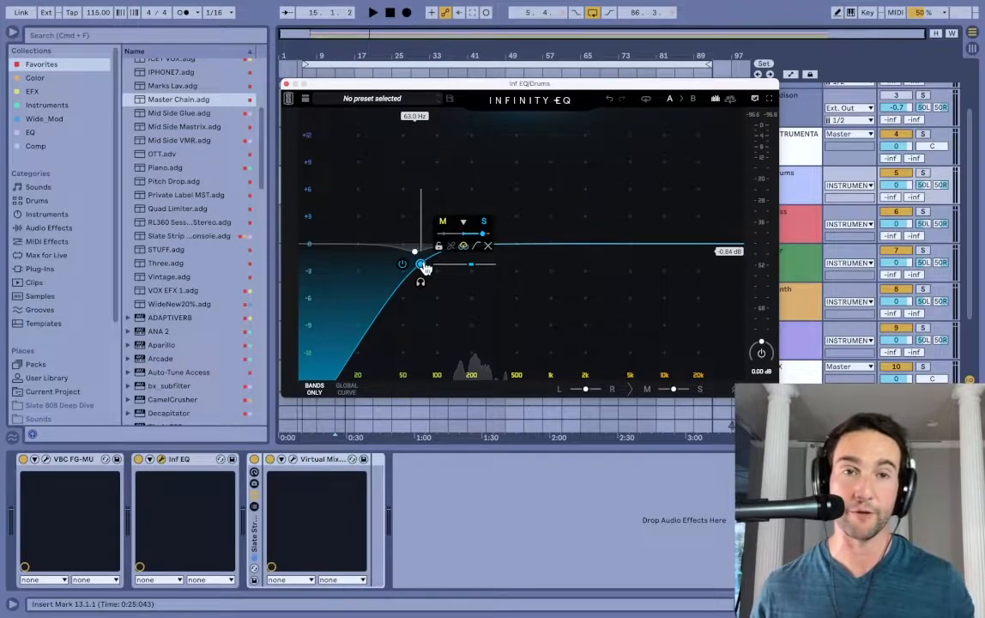
left_click(549, 273)
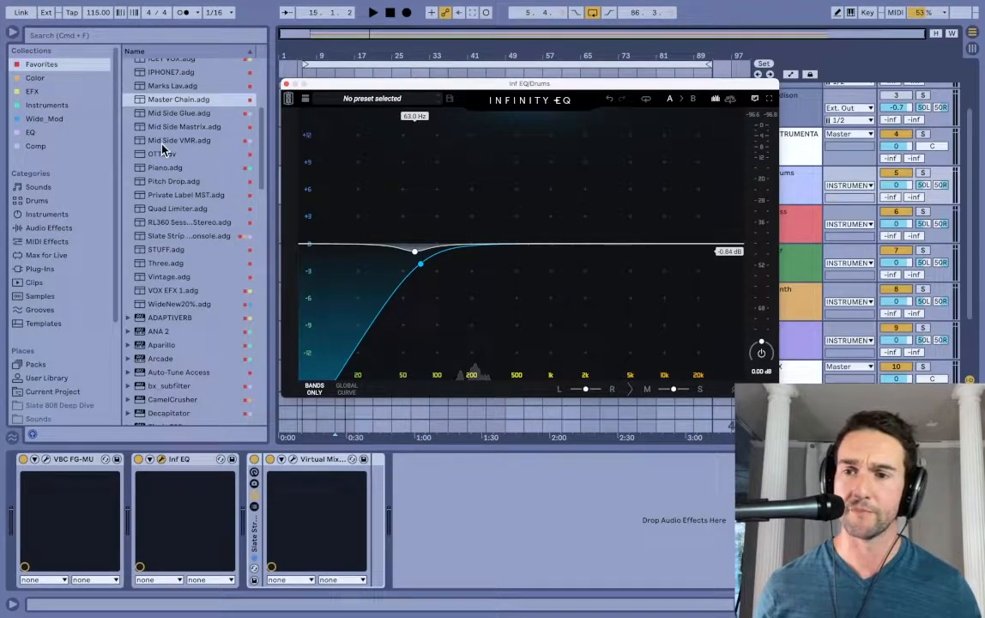
Try a Utility device with Bass Mono at a lowered frequency at the end of the Drums chain, and delete it
scroll(145, 129, "up", 5)
left_click(141, 186)
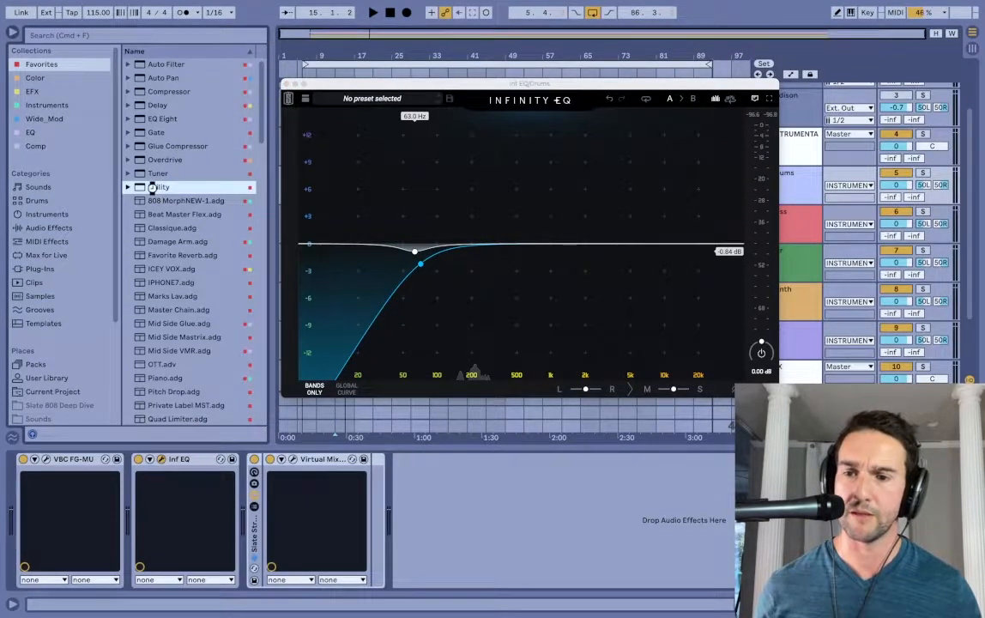
left_click_drag(482, 480, 454, 489)
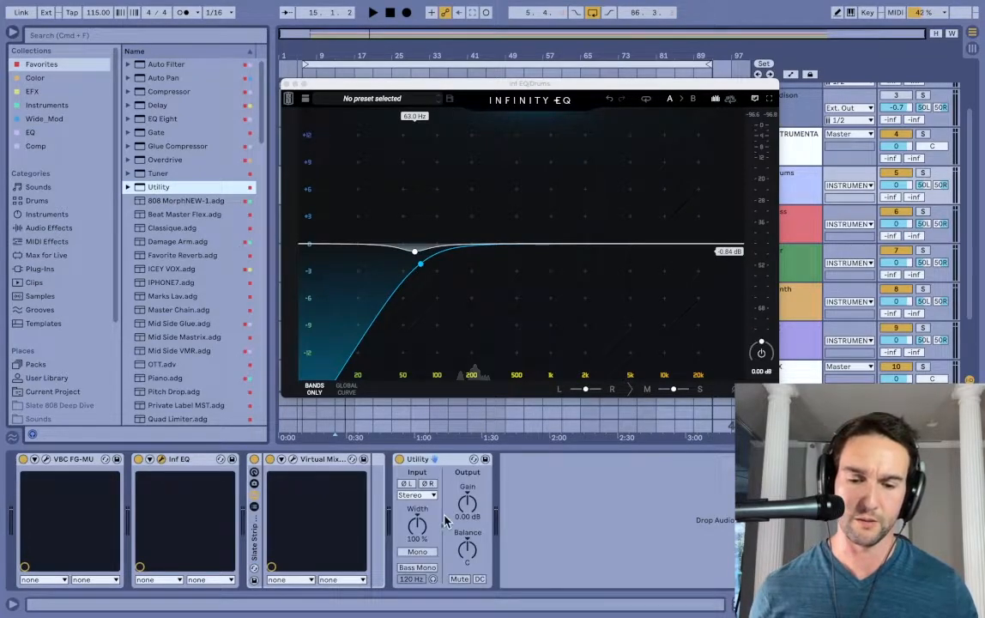
left_click(418, 568)
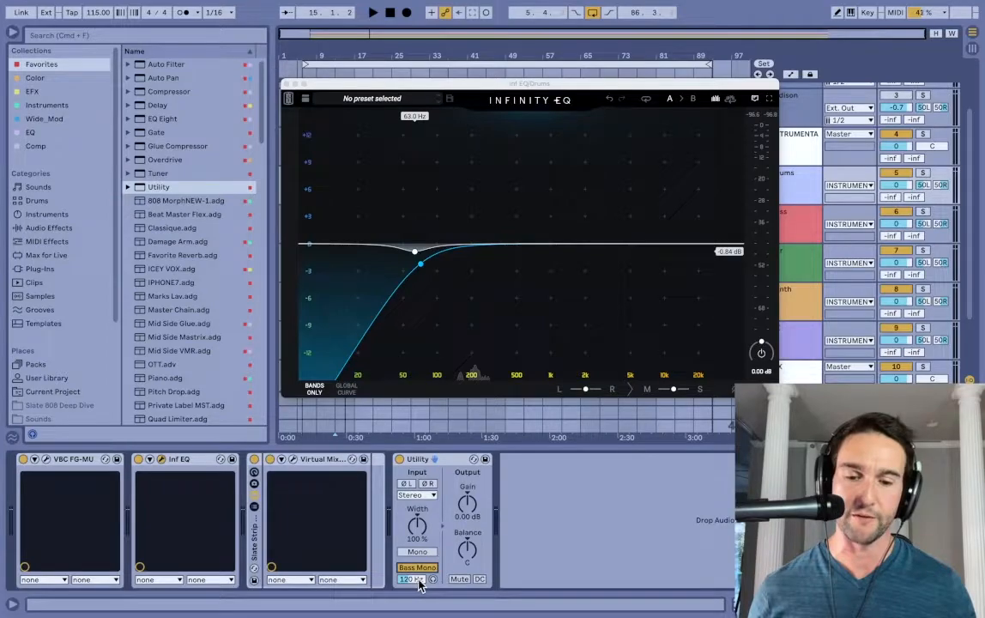
mouse_move(418, 575)
left_mouse_down()
mouse_move(418, 589)
mouse_move(411, 579)
left_mouse_up()
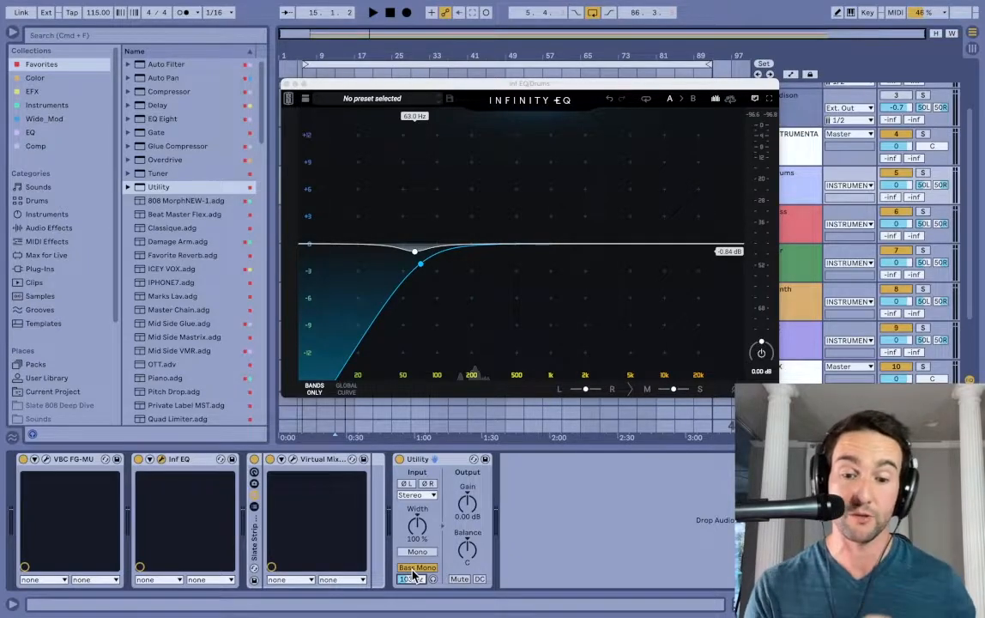
left_click(452, 463)
key("Delete")
Recheck the Infinity EQ's side low-cut band, close the EQ, and open the Drums track's Virtual Mix Rack
mouse_move(420, 264)
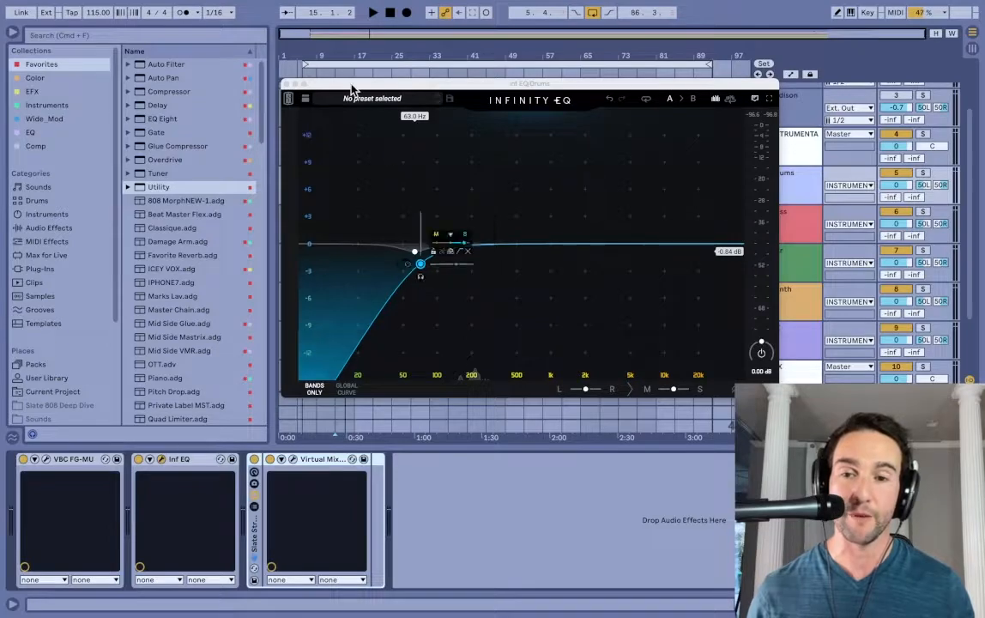
left_click(286, 84)
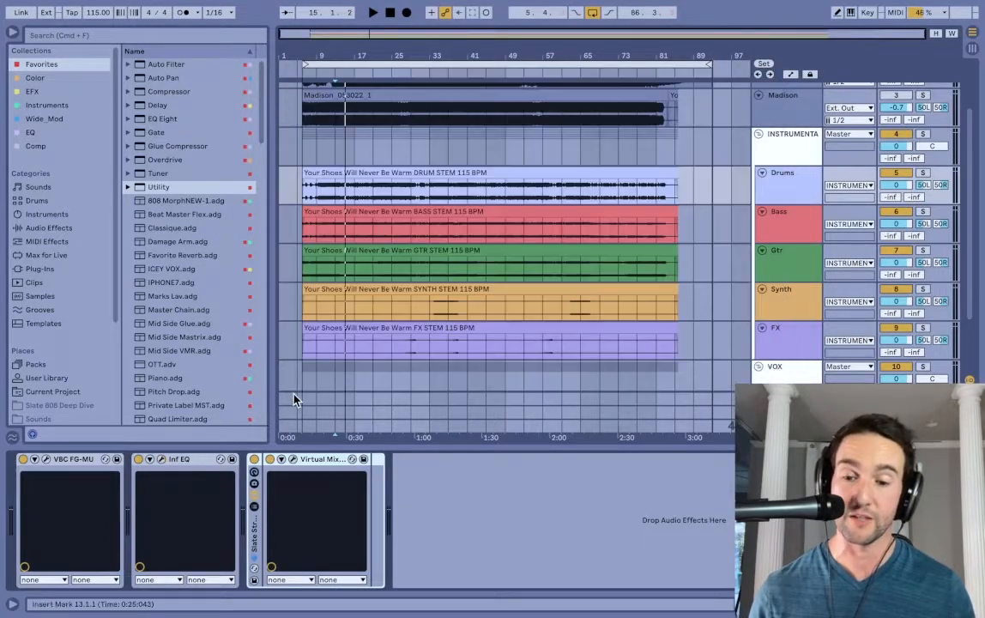
left_click(293, 459)
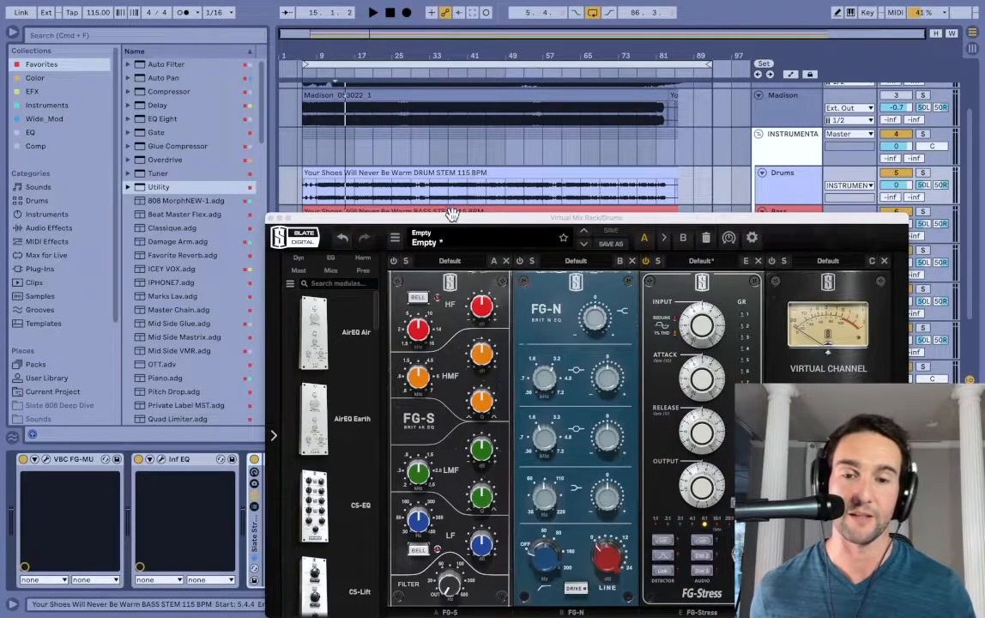
Reposition the Drums track's Virtual Mix Rack so that its four modules can be examined
left_click_drag(450, 230, 349, 71)
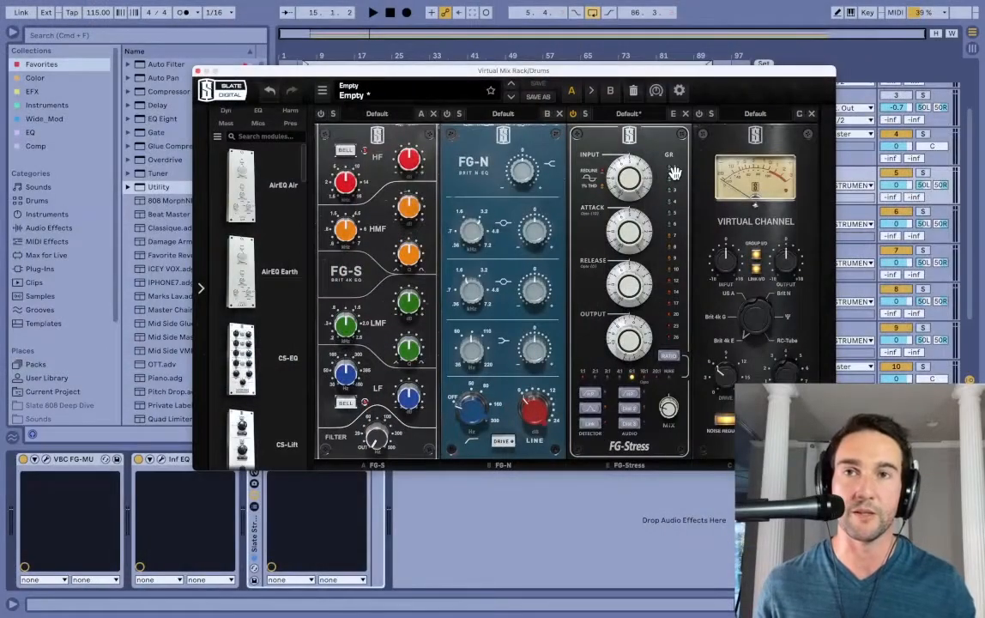
left_click_drag(591, 75, 671, 52)
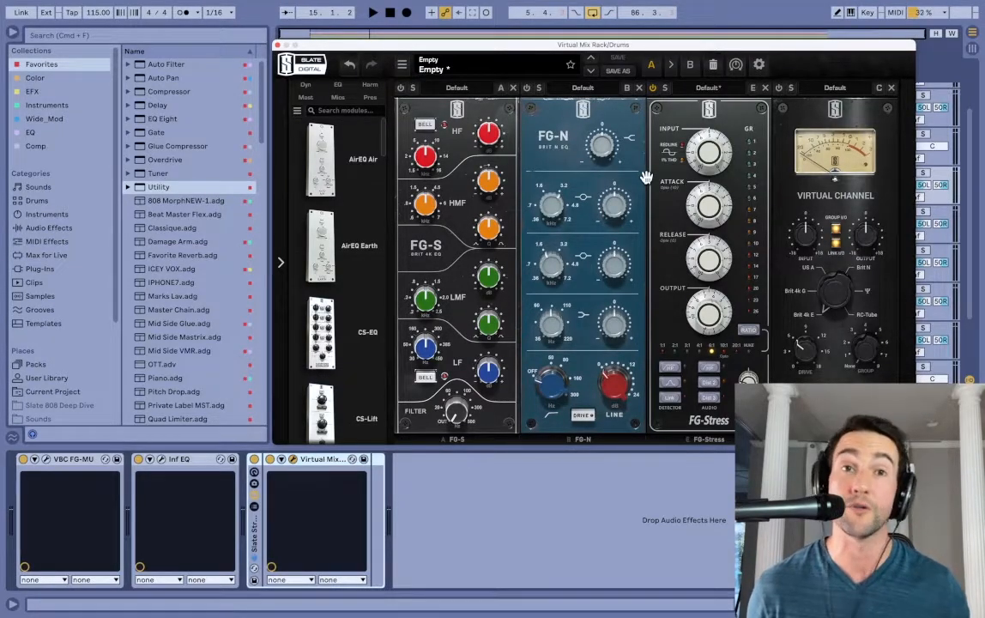
left_click_drag(340, 47, 291, 30)
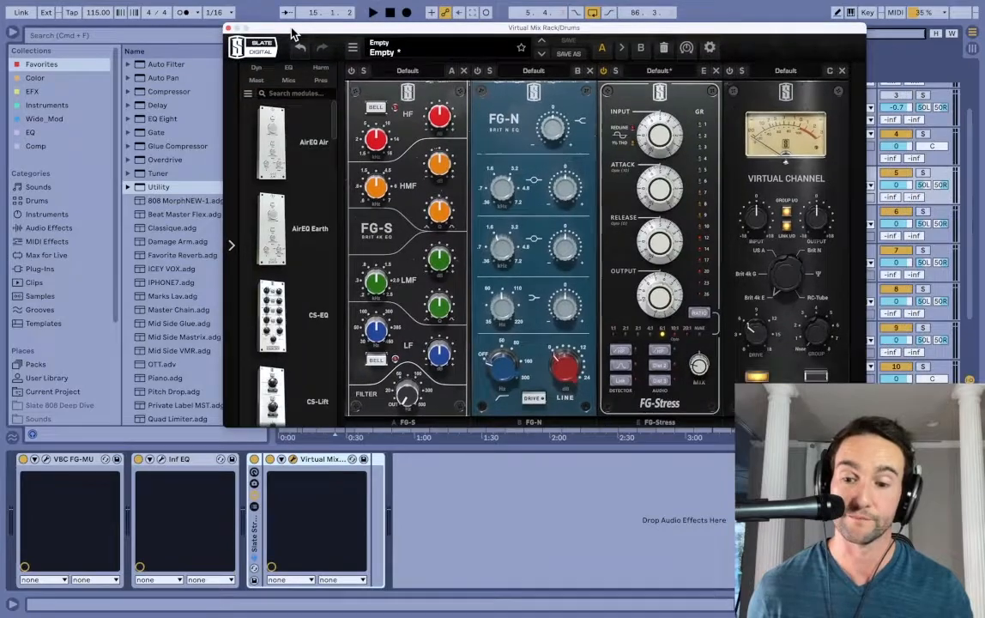
Open the Infinity EQ on the Drums track, examine its two low-frequency bands, and close it
left_click(162, 460)
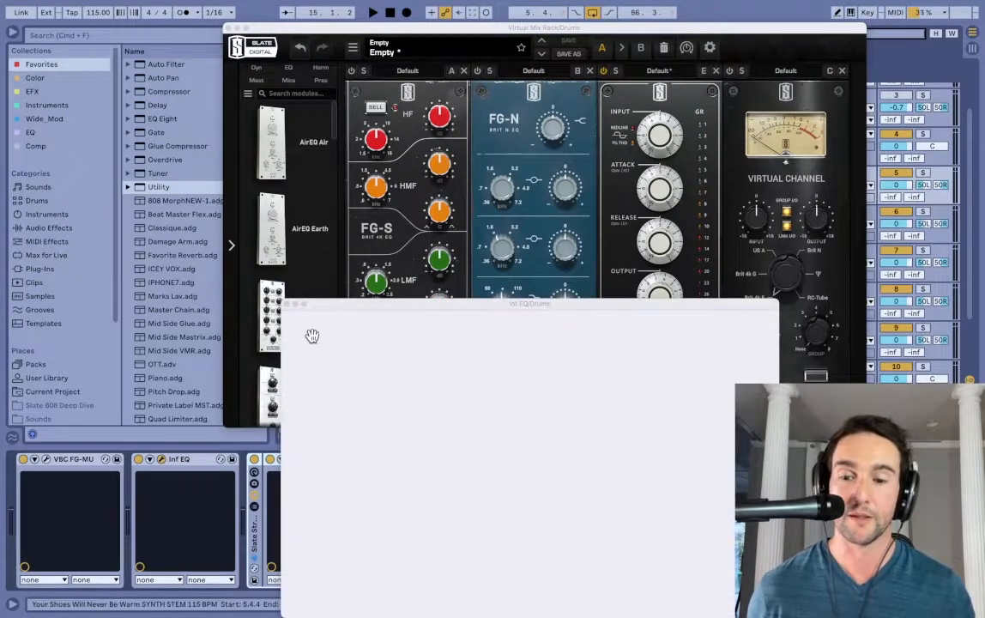
left_click_drag(373, 323, 356, 215)
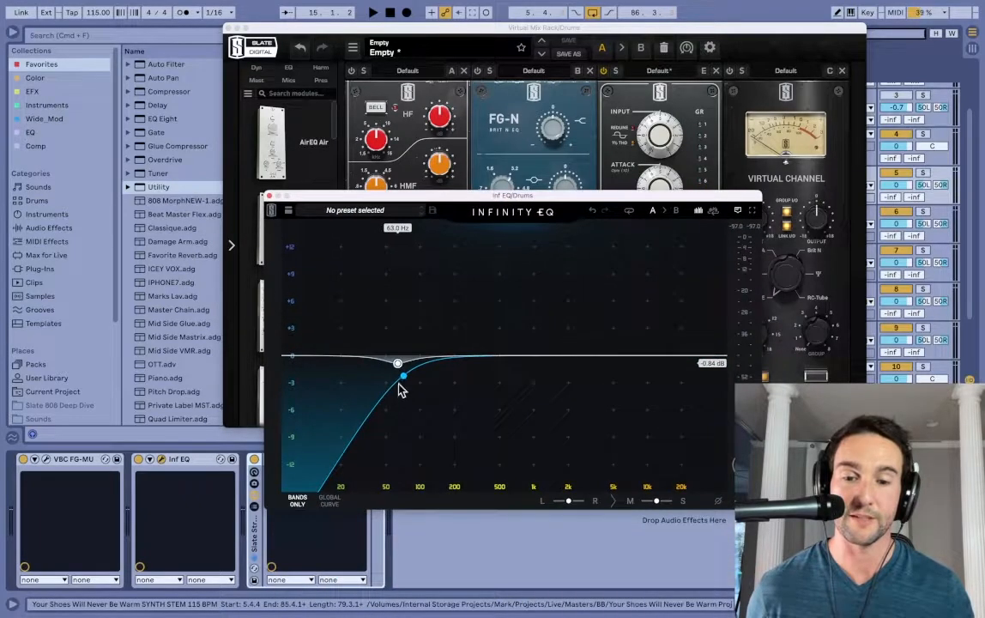
left_click(398, 365)
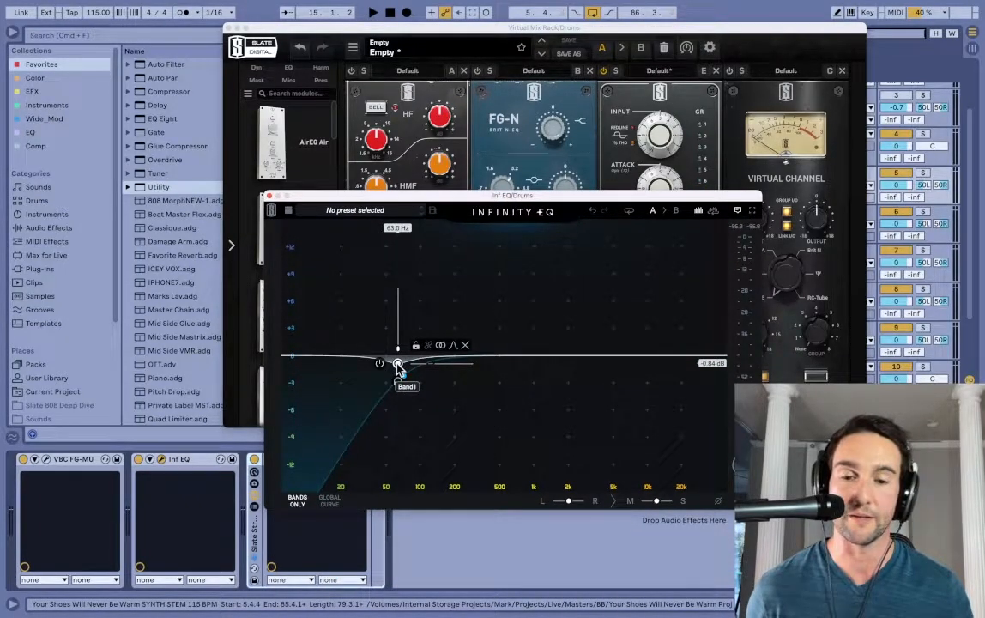
double_click(402, 377)
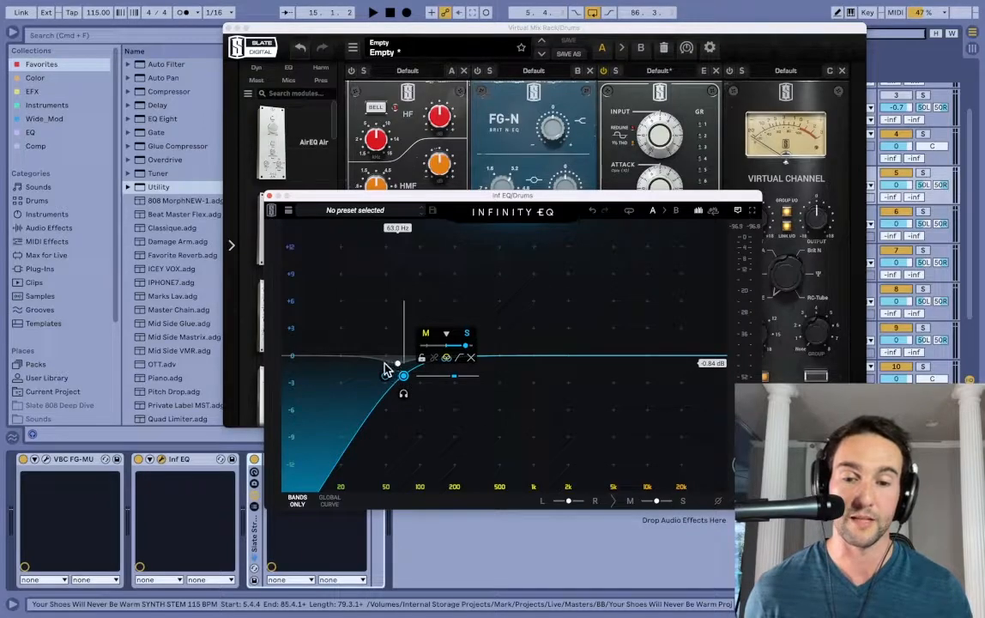
left_click(398, 363)
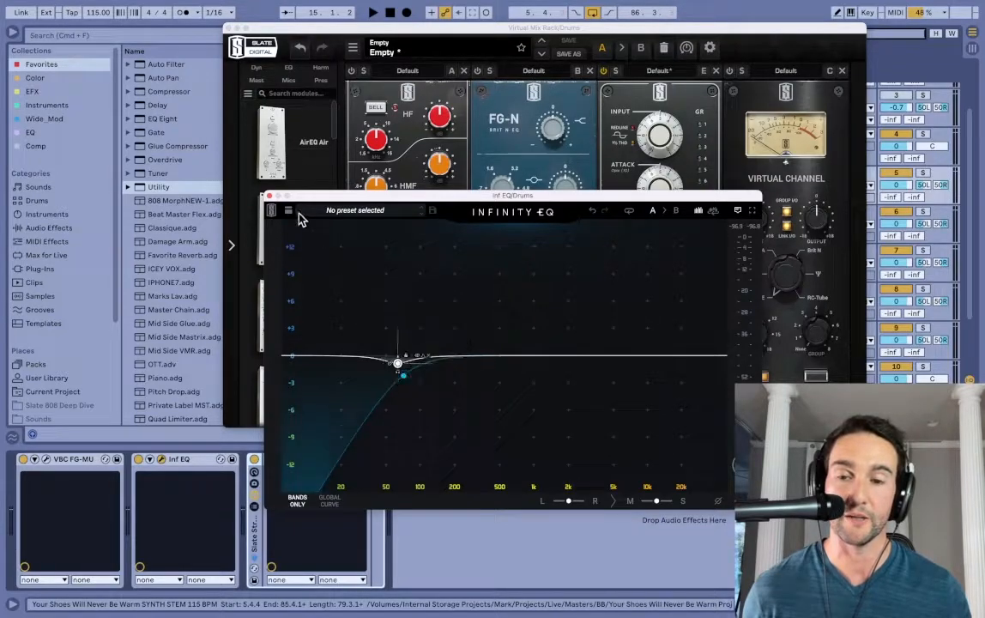
left_click(268, 196)
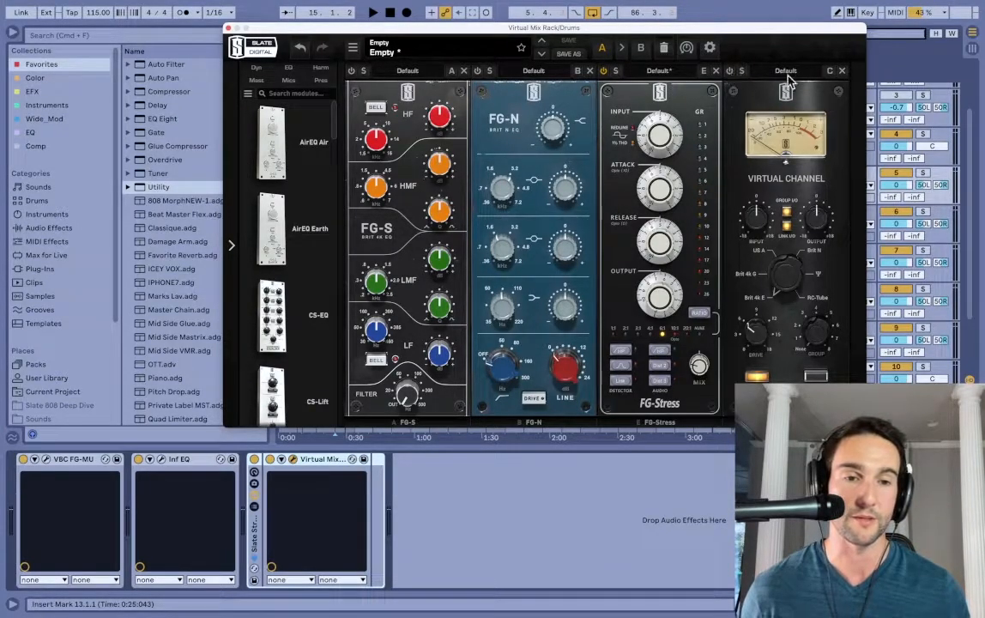
Remove the Virtual Channel, FG-N and FG-S modules from the Drums track's Virtual Mix Rack, keeping FG-Stress, and close the rack
left_click(842, 71)
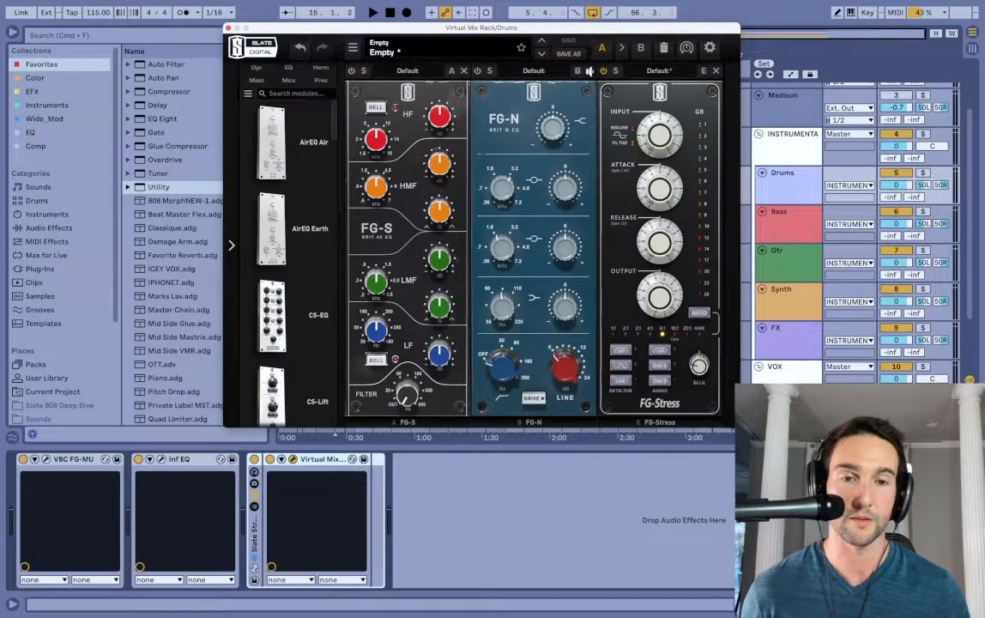
left_click(590, 70)
left_click(463, 71)
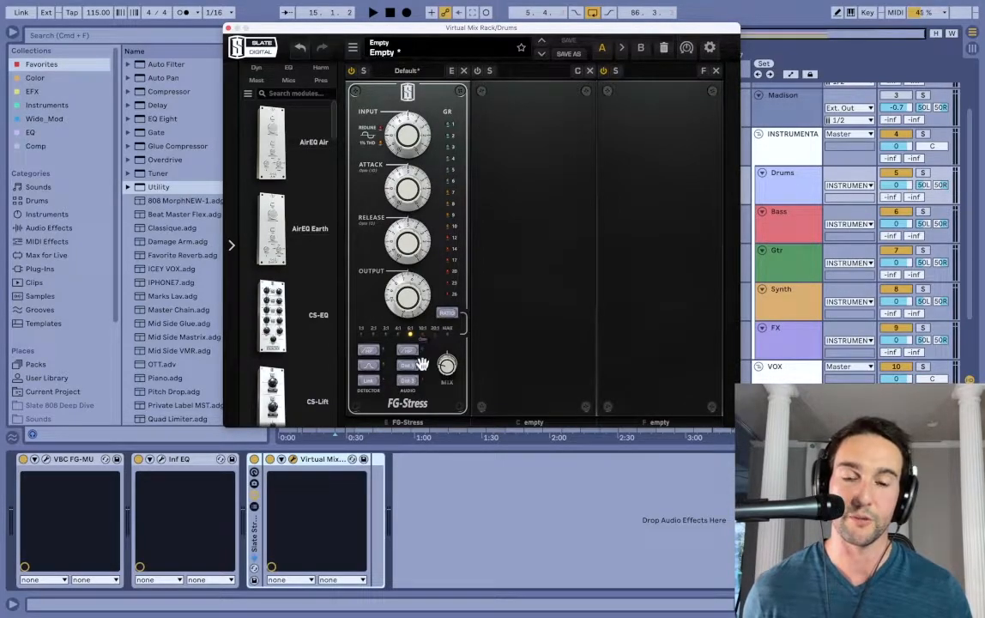
left_click_drag(408, 33, 513, 37)
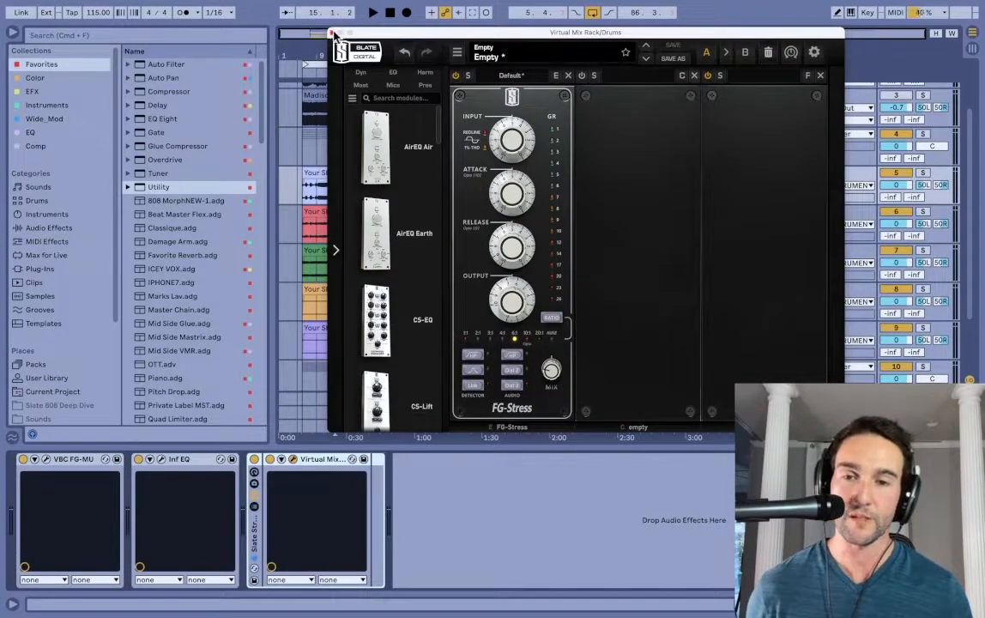
left_click(334, 34)
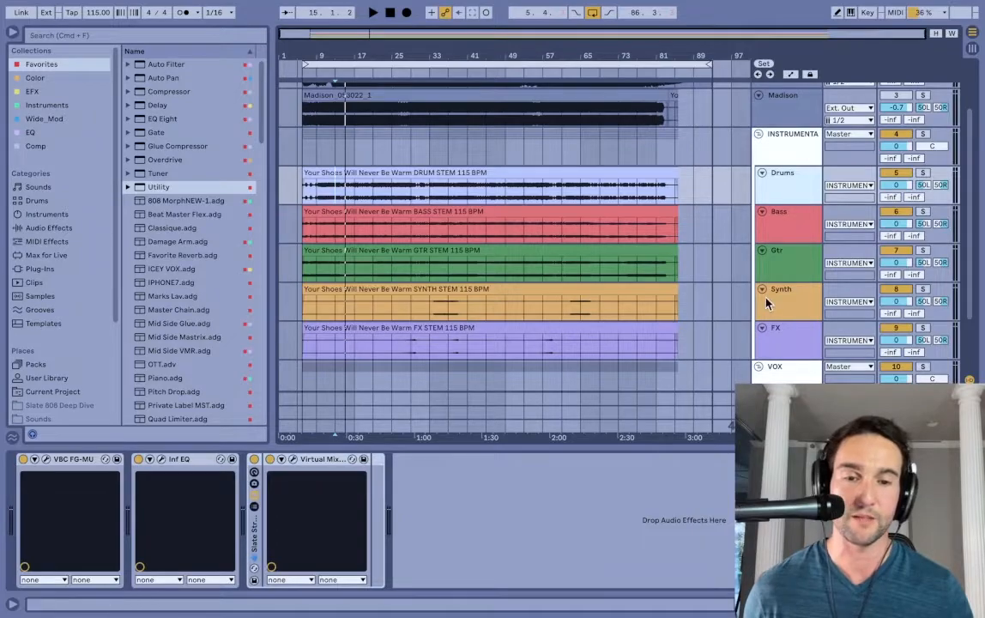
Open the Infinity EQ on the Gtr track, examine its low-cut band, and close it
left_click(794, 225)
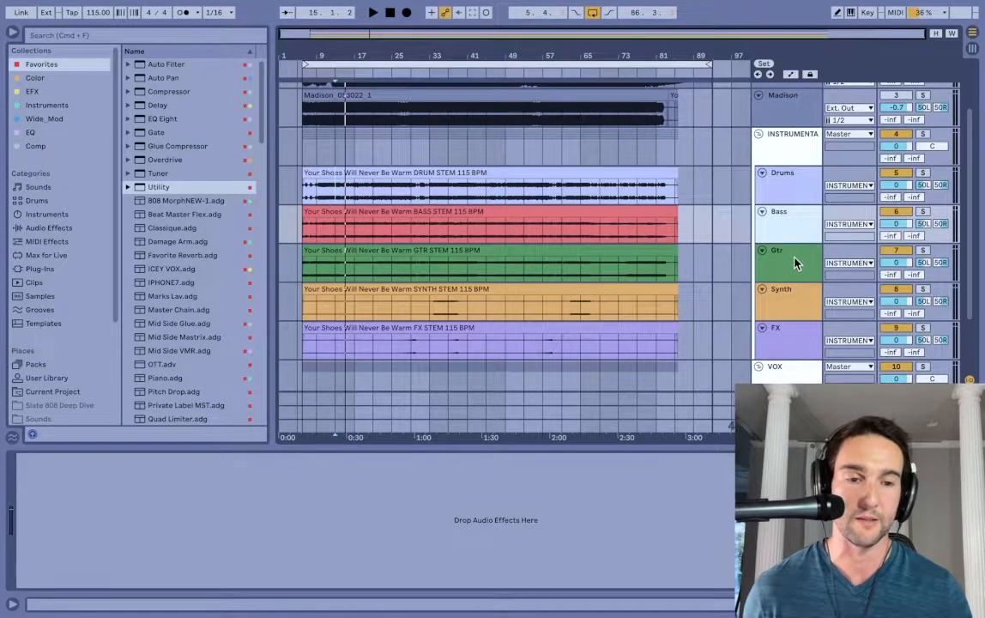
left_click(794, 262)
scroll(793, 262, "down", 1)
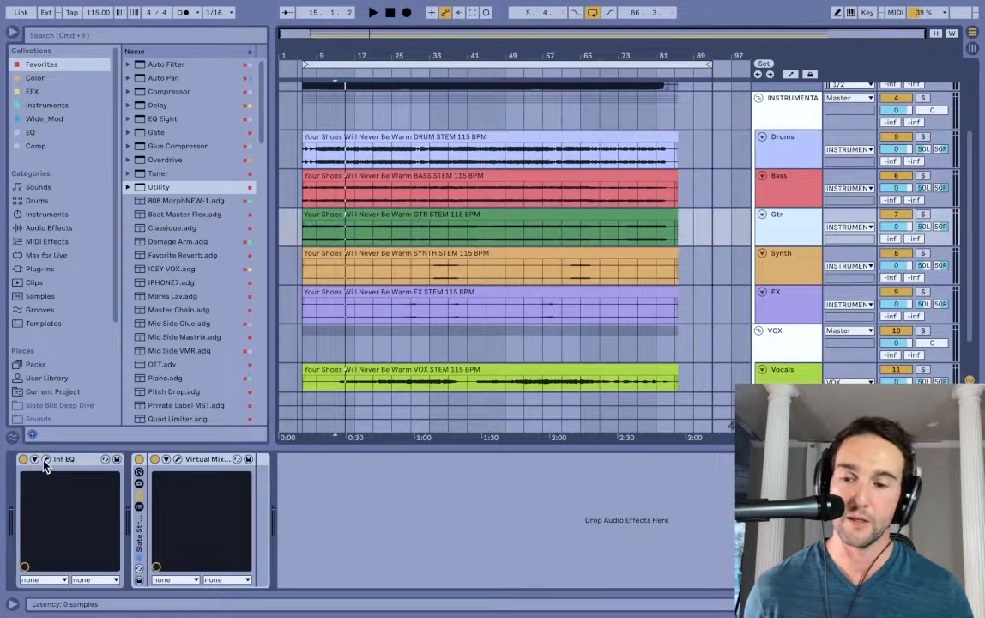
key("super+alt+p")
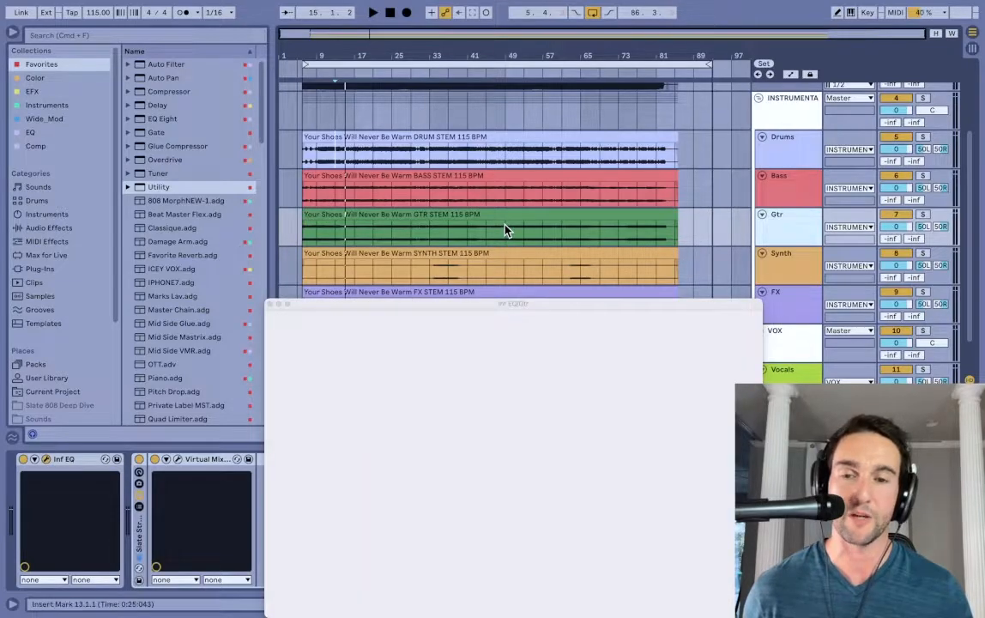
left_click_drag(491, 309, 517, 80)
mouse_move(472, 257)
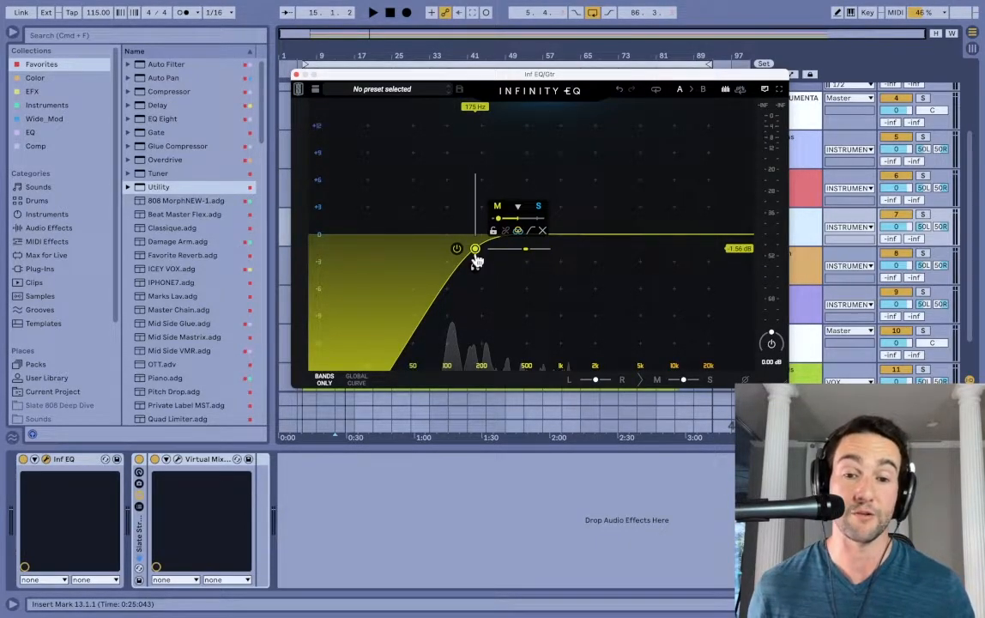
left_click(297, 74)
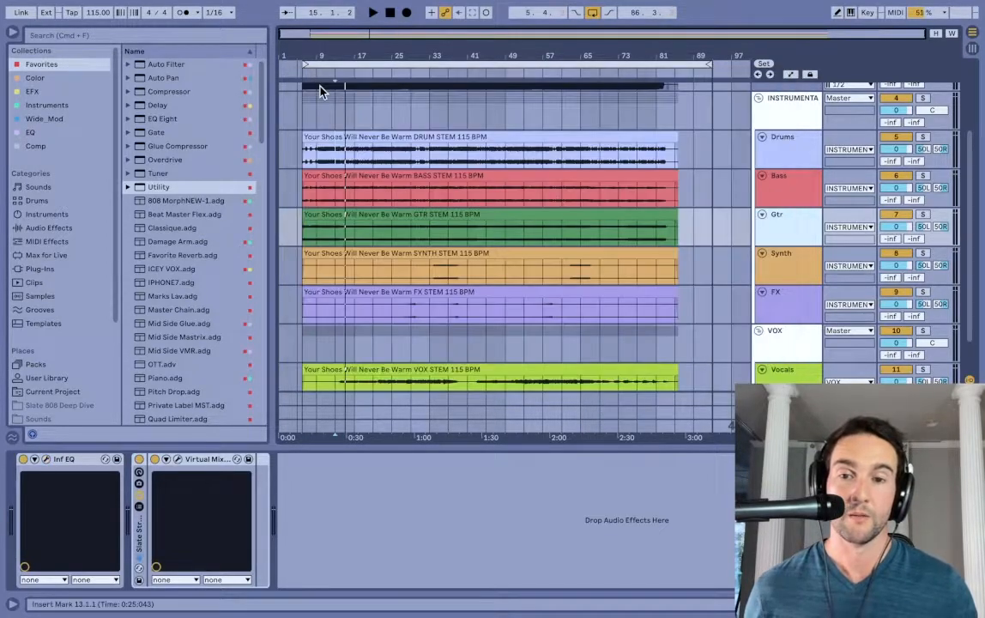
Open the Gtr track's Virtual Mix Rack, examine the FG-N equalizer's midrange settings, and close the rack
left_click(177, 461)
left_click_drag(517, 216, 438, 39)
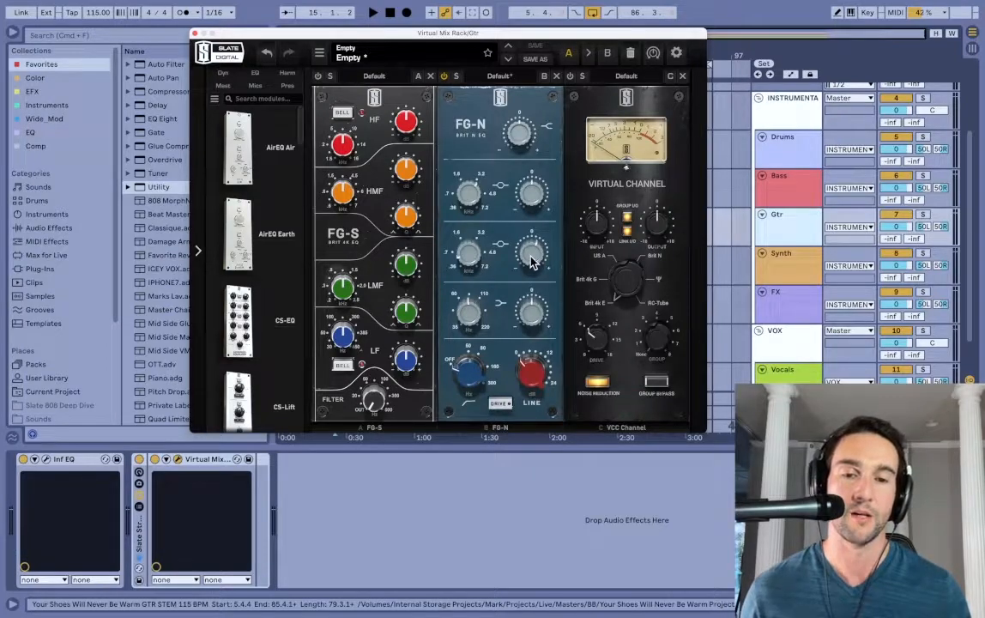
mouse_move(466, 265)
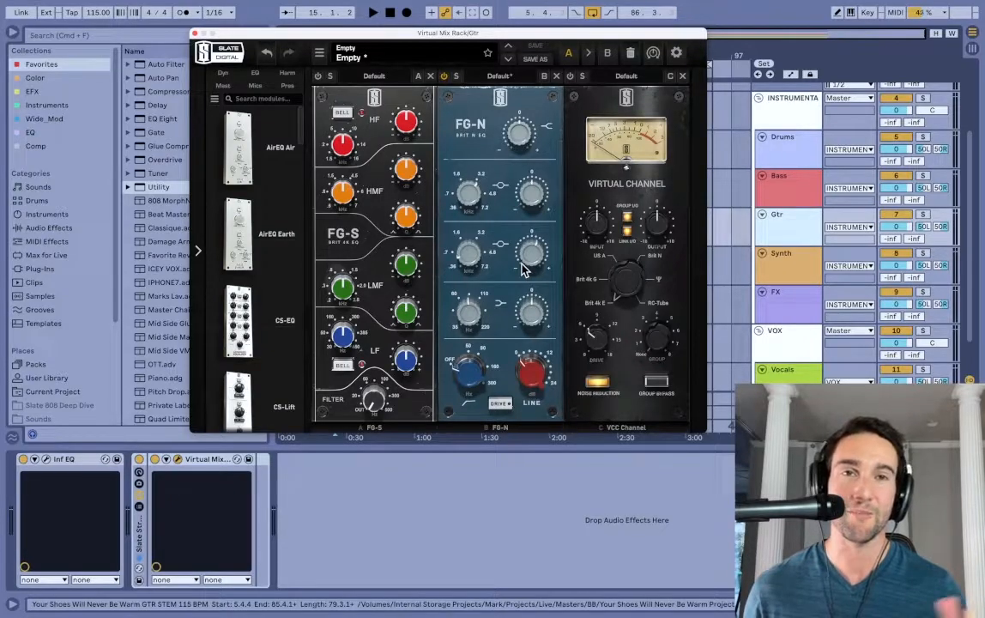
mouse_move(532, 257)
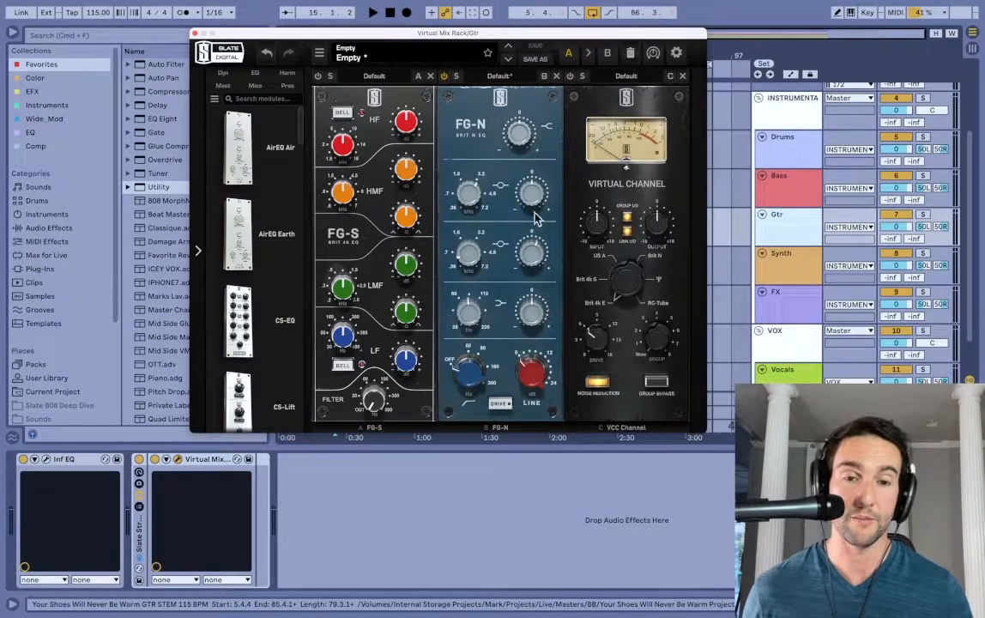
left_click(195, 35)
Open the Vocals track's Virtual Mix Rack, examine its FG-N equalizer settings, and close the rack
scroll(793, 359, "down", 2)
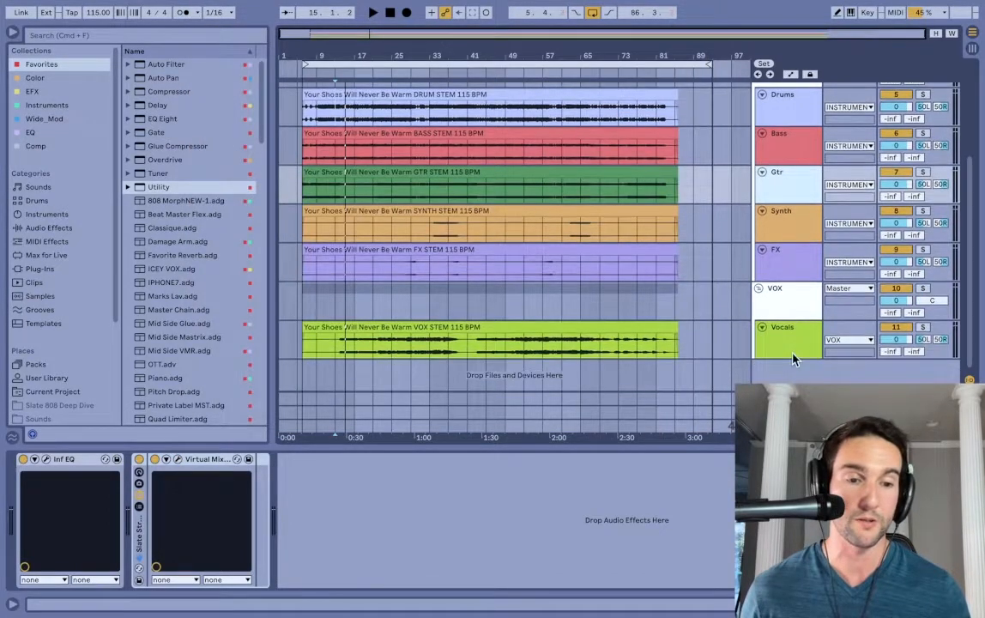
left_click(784, 337)
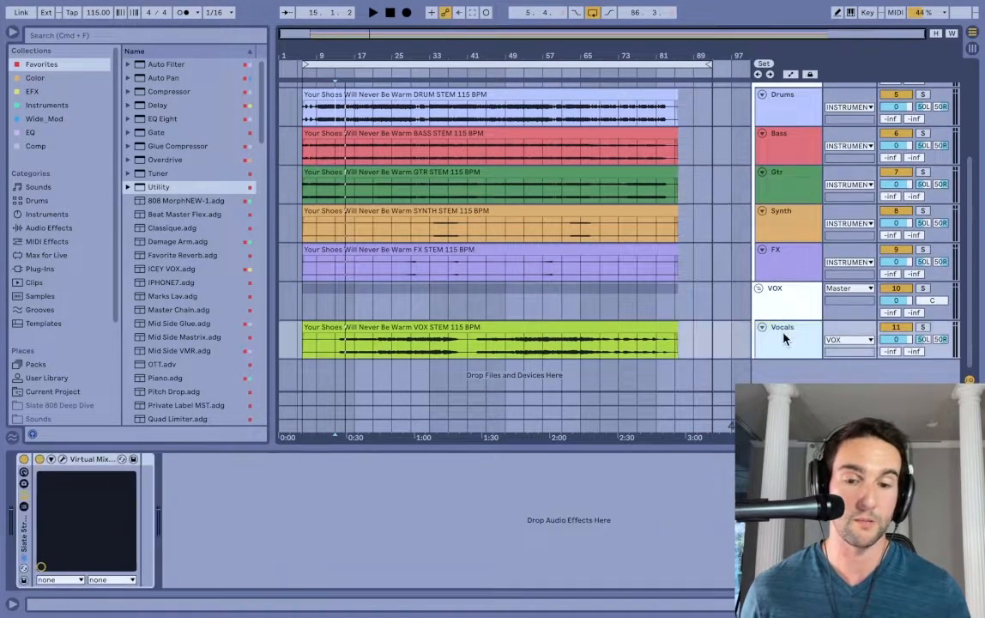
left_click(61, 460)
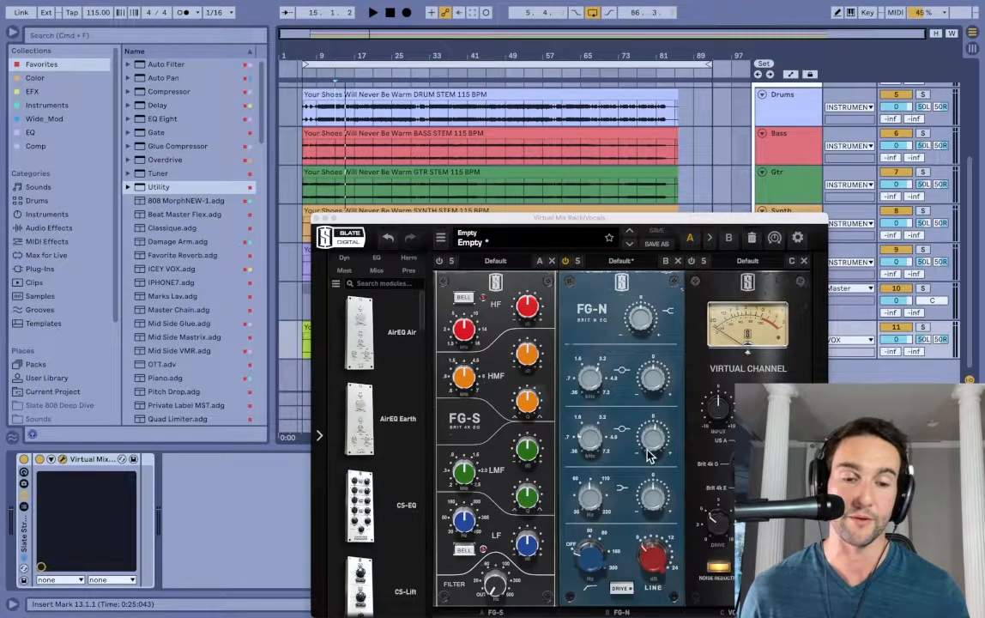
mouse_move(649, 453)
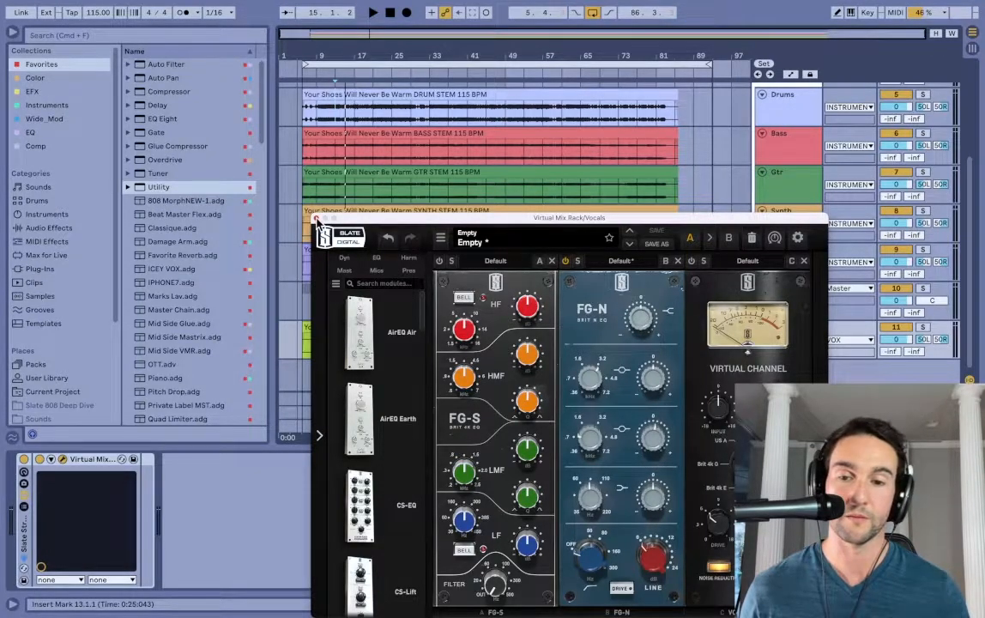
left_click(316, 220)
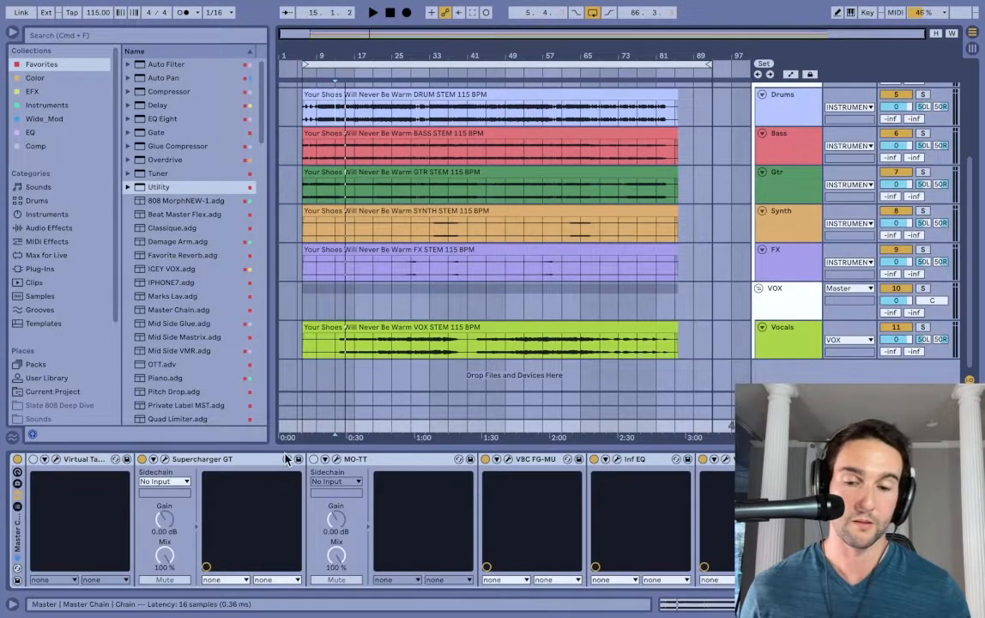
Open the final Ozone 9 Maximizer and Insight 2 from the Master chain, and dismiss Insight's layout presets
scroll(278, 501, "right", 5)
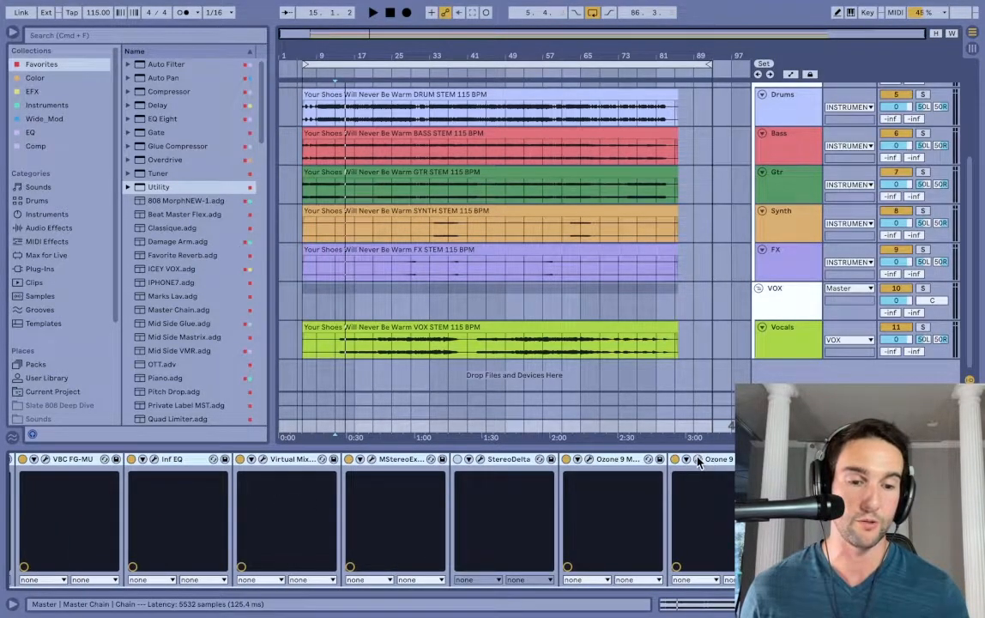
left_click(698, 461)
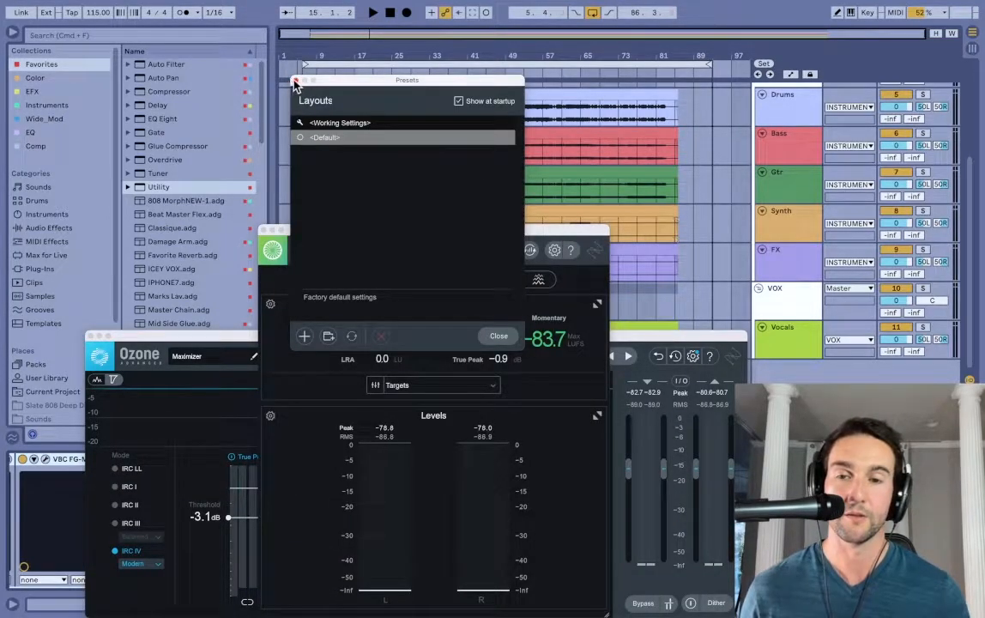
left_click(295, 81)
Reset the Insight 2 meter readings, examine its loudness display, and close Insight 2
left_click_drag(335, 236, 603, 56)
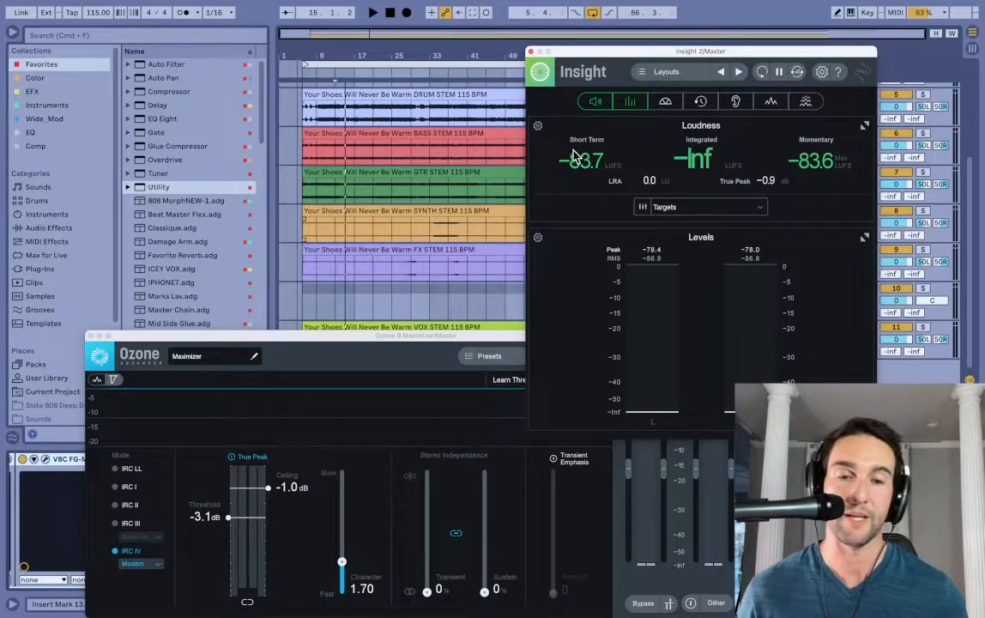
left_click(763, 75)
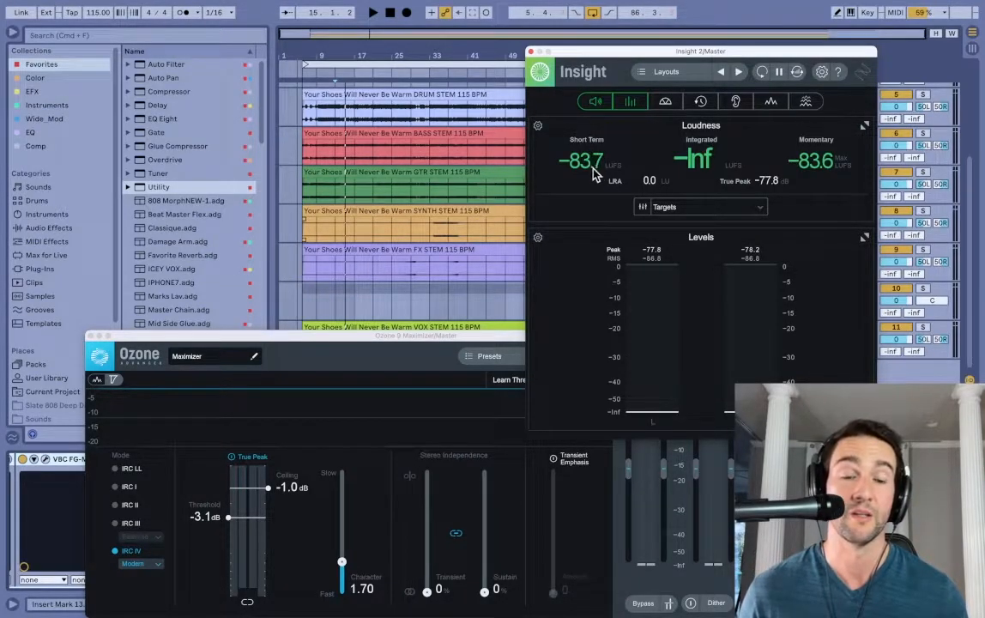
left_click(530, 52)
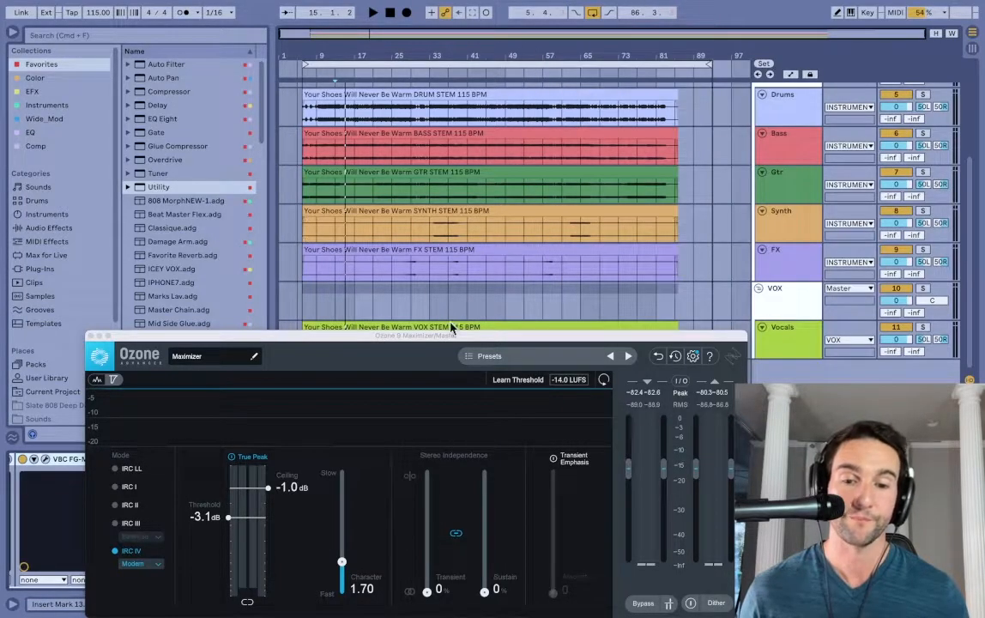
Open the Master chain's other Ozone 9 Maximizer and arrange both maximizers side by side to compare their limiting settings
left_click_drag(446, 343, 606, 52)
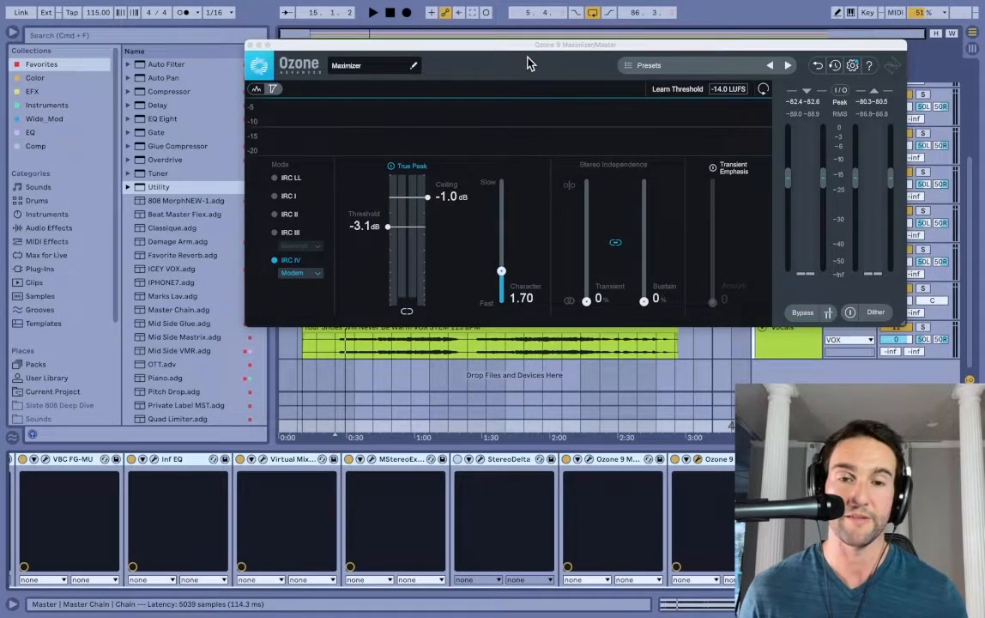
left_click_drag(442, 45, 549, 36)
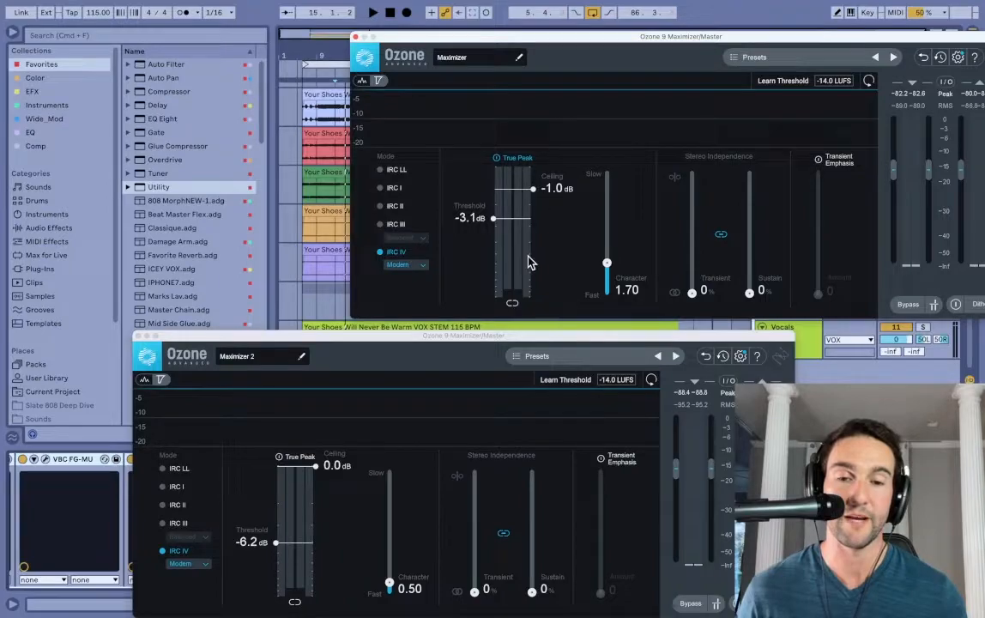
left_click_drag(487, 339, 402, 84)
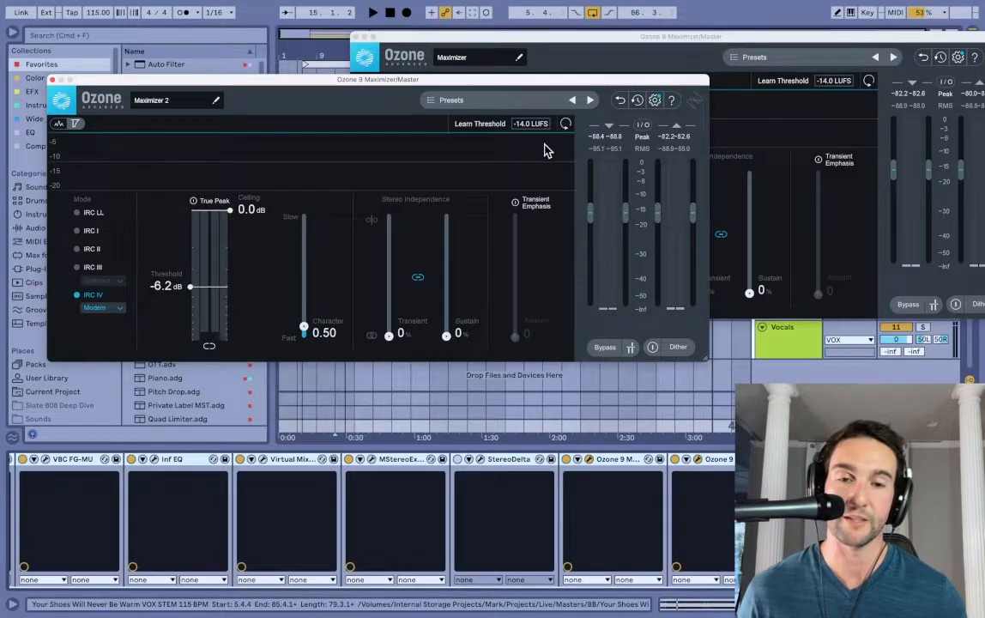
left_click_drag(562, 33, 577, 35)
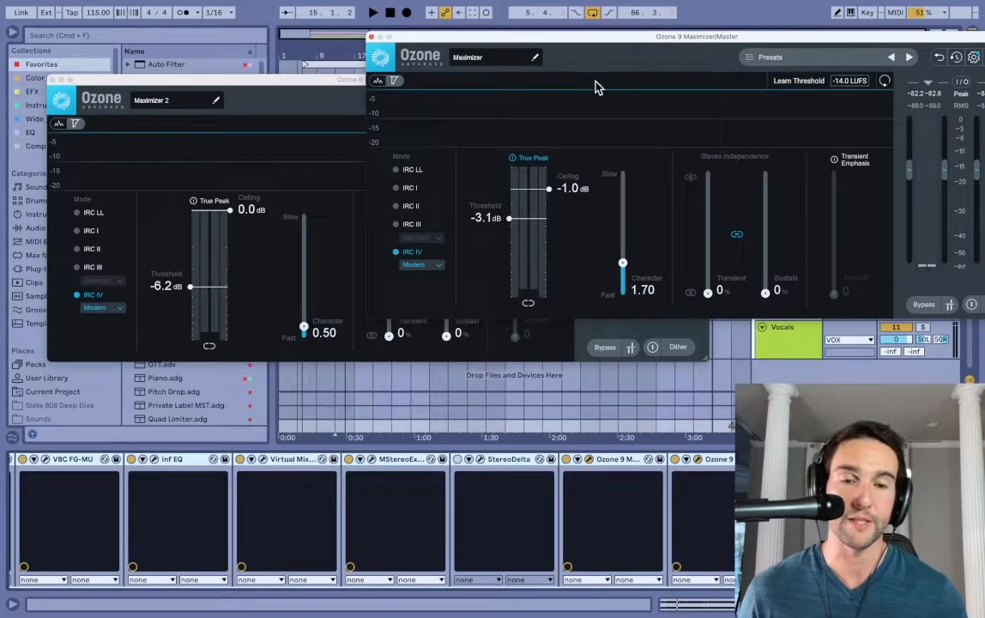
Rearrange the two Ozone 9 Maximizers to compare their threshold, ceiling and character settings, and close both
left_click_drag(548, 38, 596, 32)
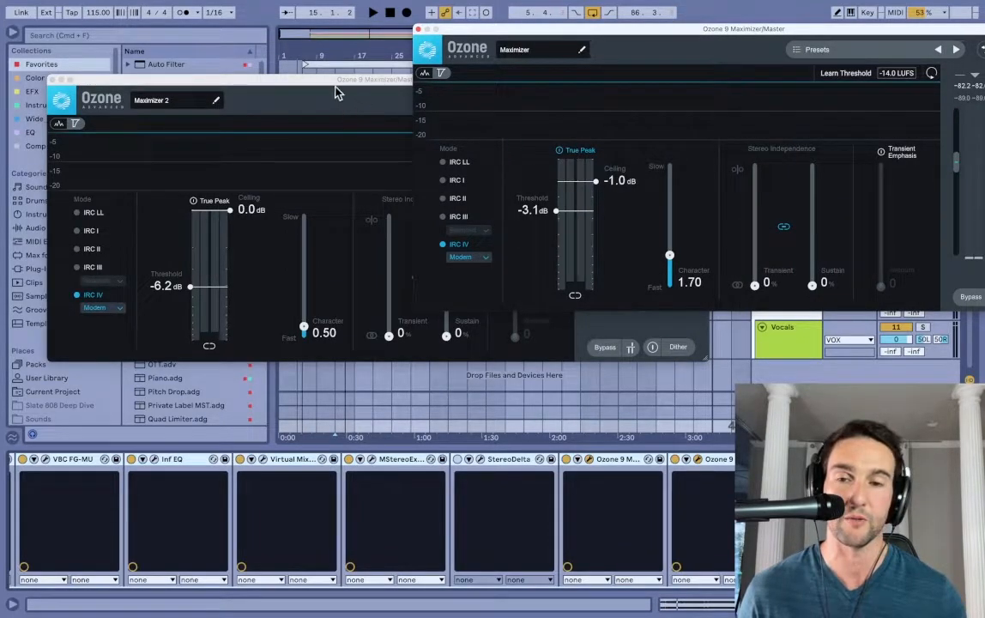
left_click_drag(286, 73, 281, 63)
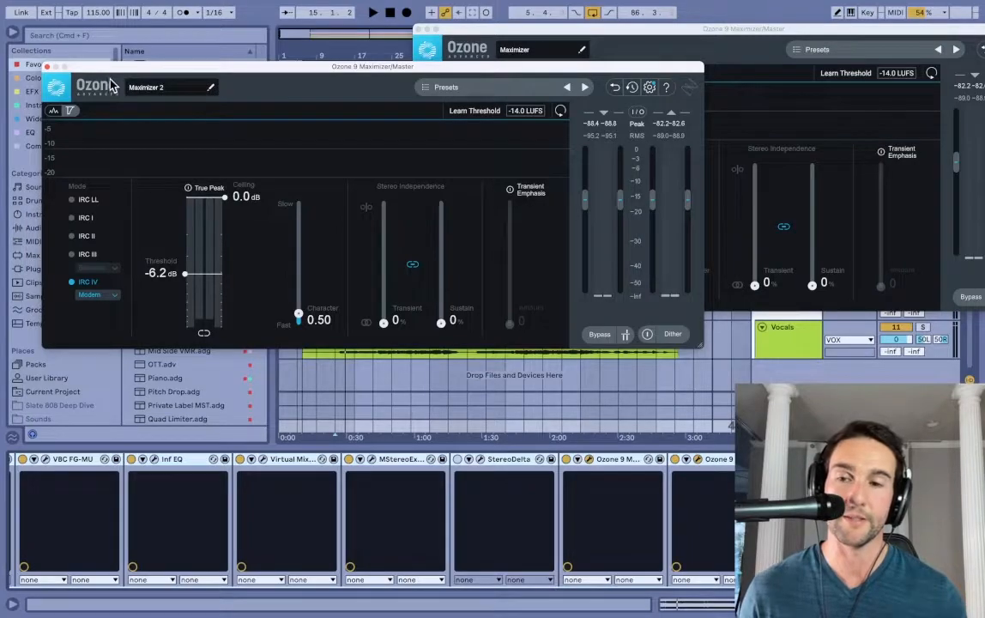
left_click_drag(122, 66, 206, 324)
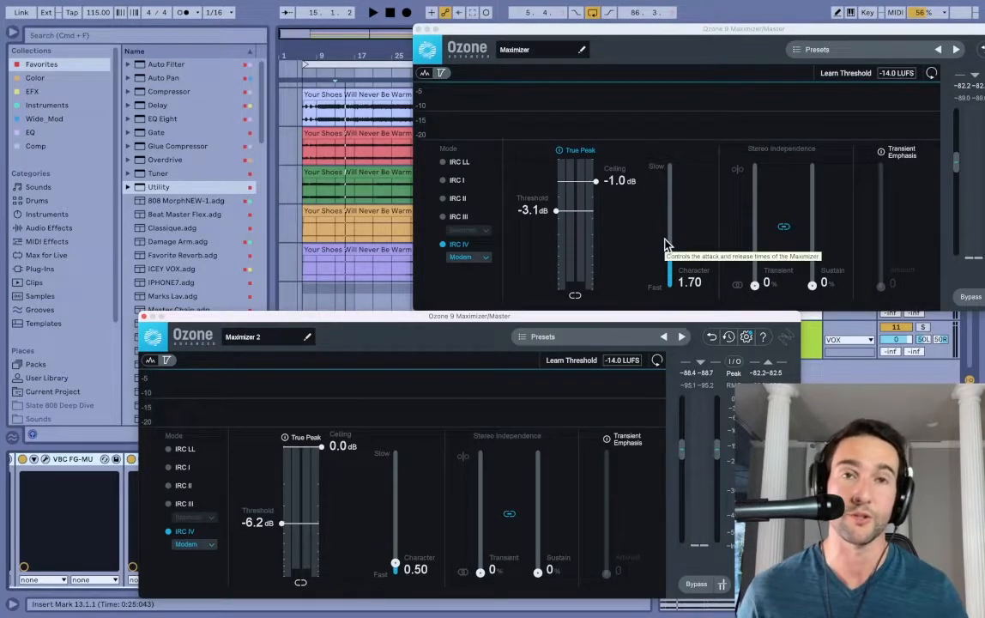
left_click_drag(654, 320, 617, 62)
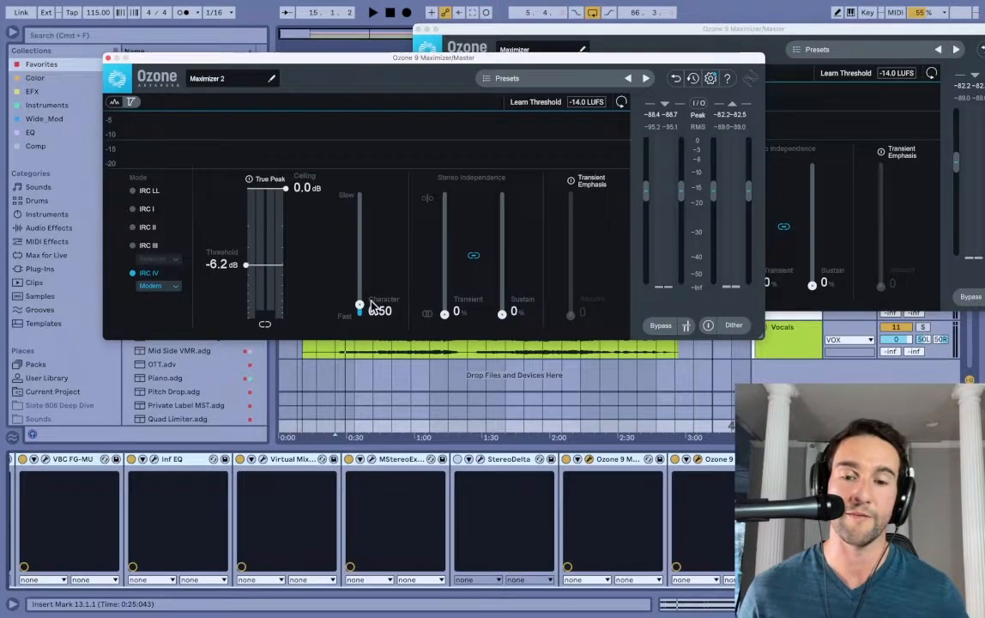
left_click(567, 27)
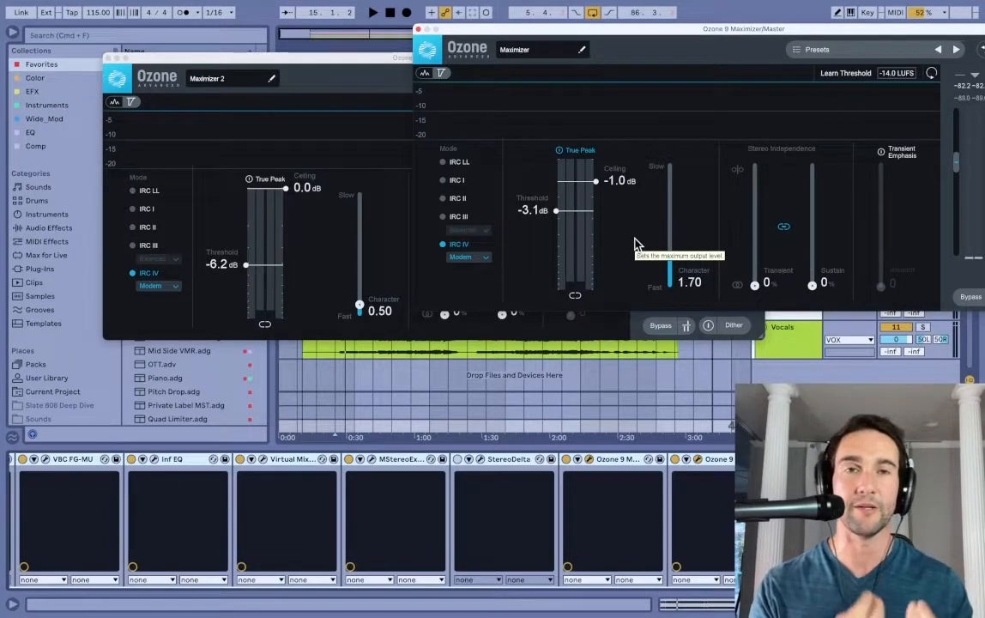
left_click(418, 30)
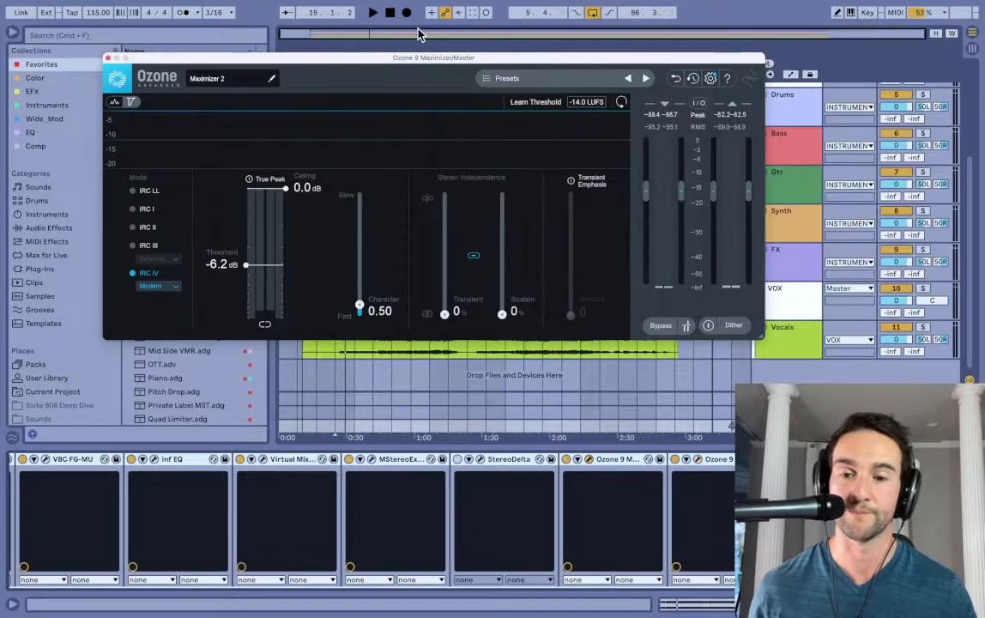
left_click(108, 59)
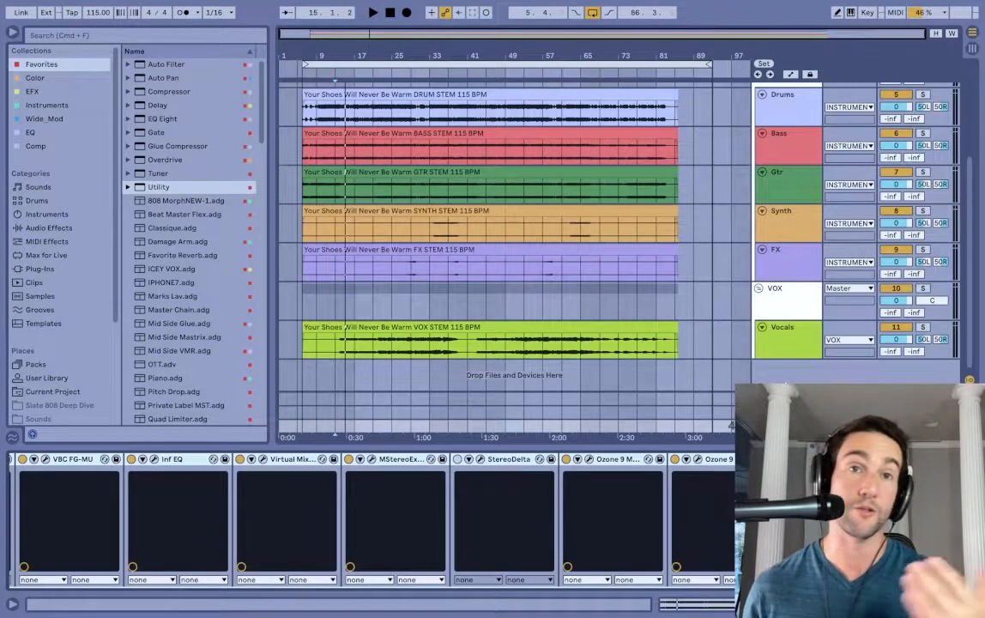
Open MStereoExpander from the Master chain and reposition it over the arrangement to examine its stereo widening settings
scroll(513, 484, "left", 5)
left_click(560, 460)
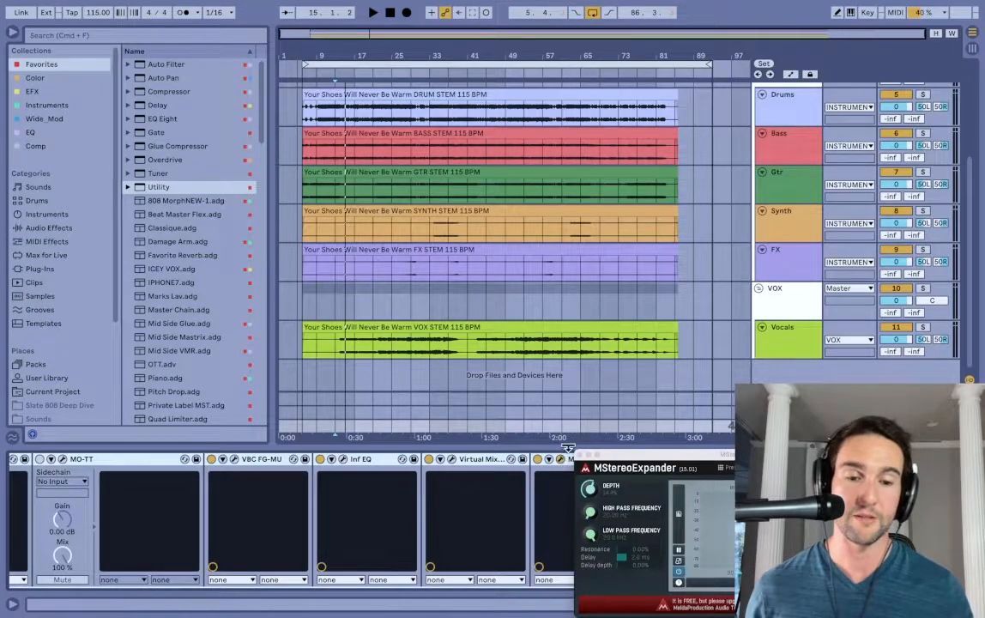
left_click_drag(650, 465, 408, 130)
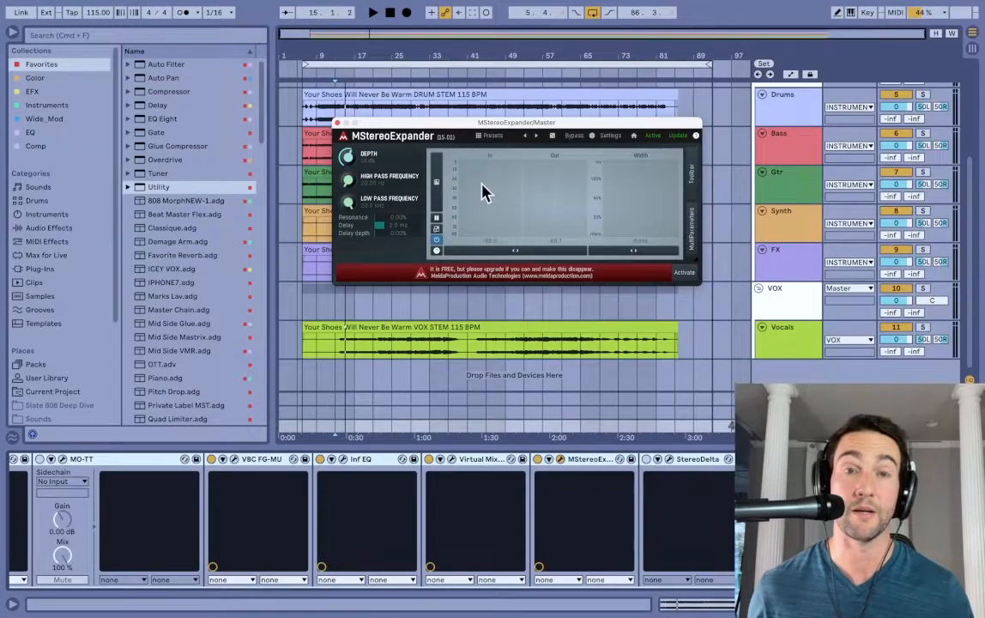
left_click_drag(448, 135, 391, 85)
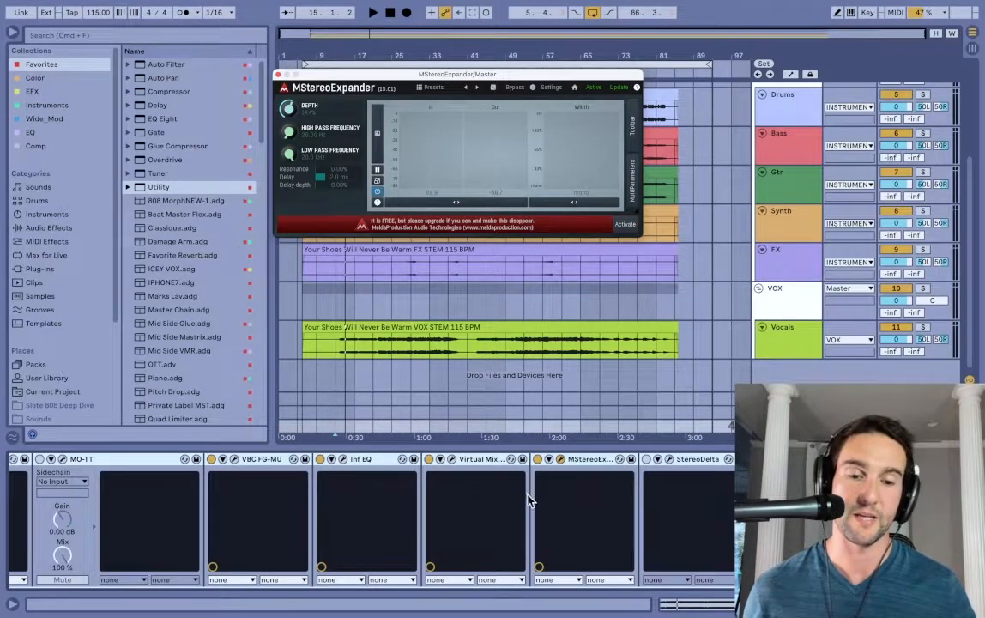
Open the Master chain's Virtual Mix Rack, reposition it, and examine the FG-N equalizer's gain knobs
left_click(453, 460)
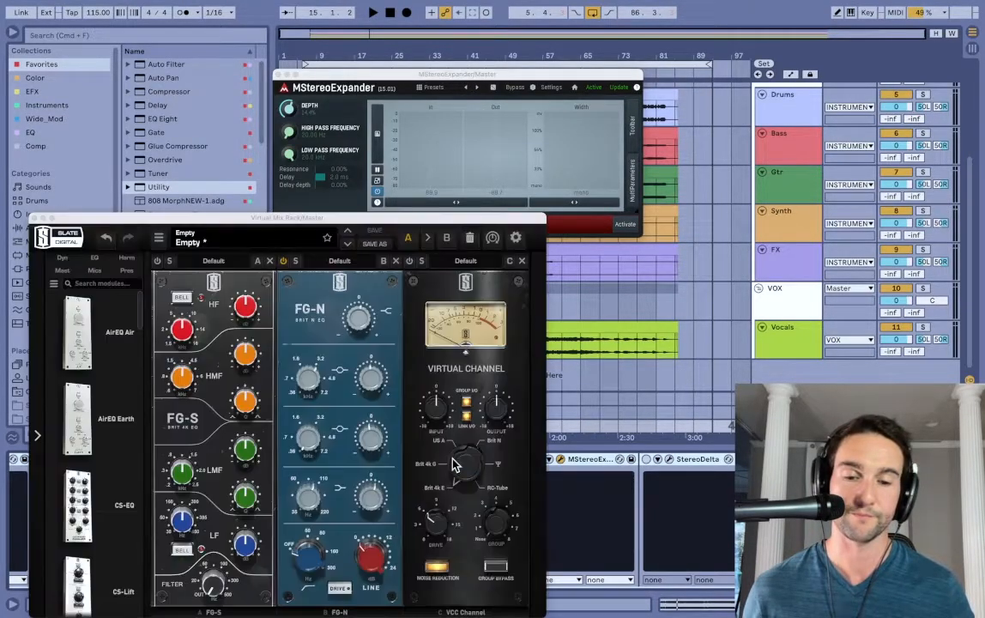
left_click_drag(375, 226, 364, 98)
left_click_drag(281, 91, 362, 33)
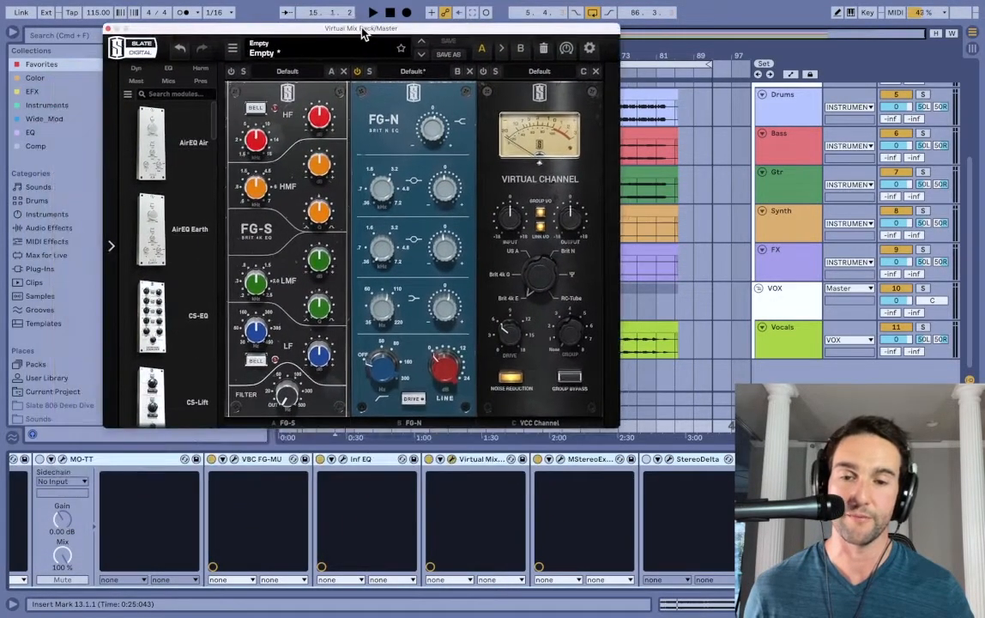
left_click(443, 250)
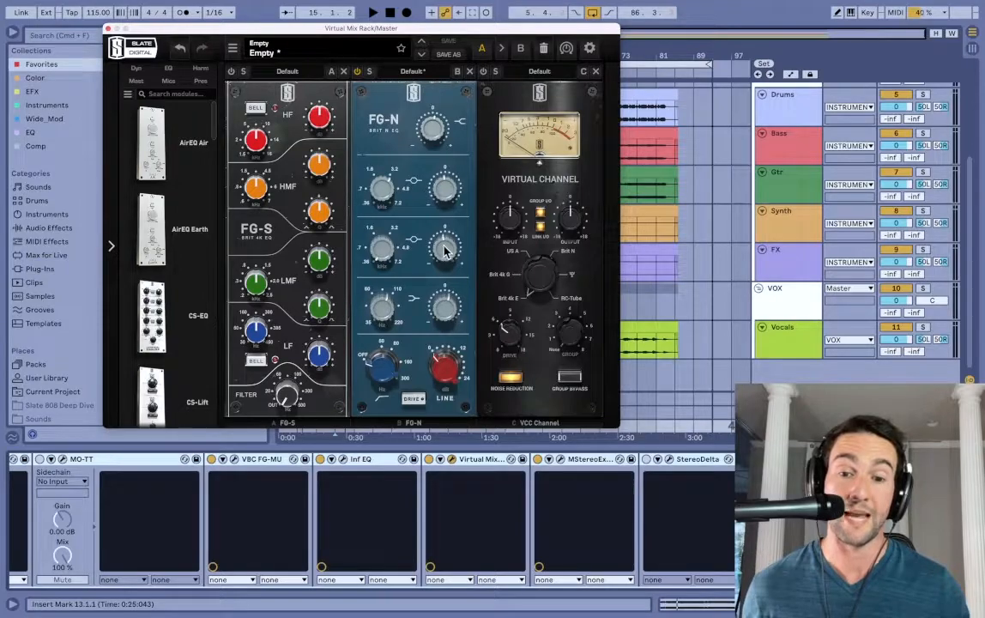
left_click(449, 254)
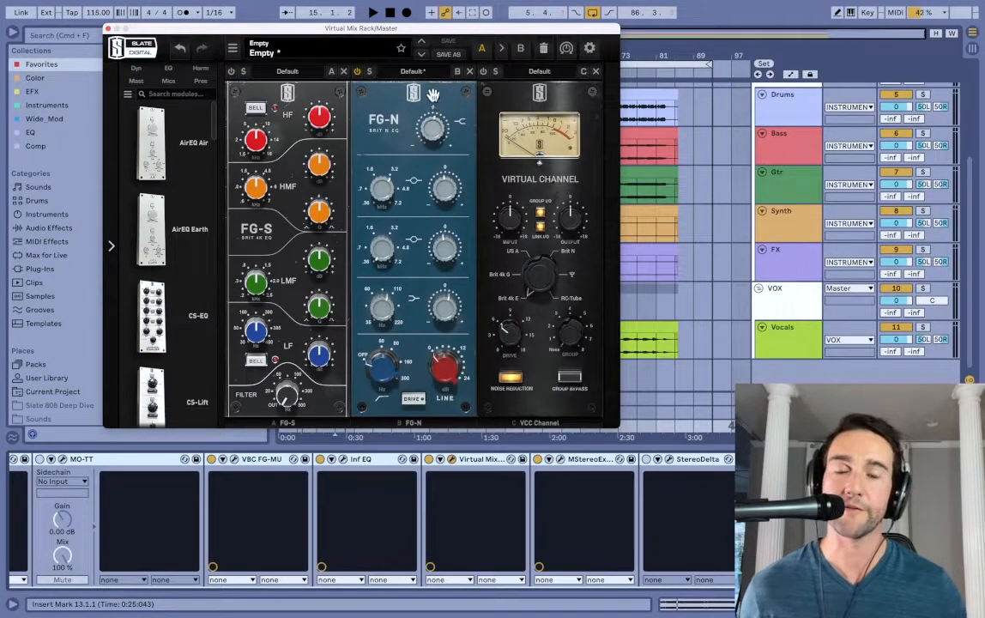
Raise the HF frequency slightly on the FG-S equalizer in the Master's Virtual Mix Rack and close the rack
mouse_move(440, 132)
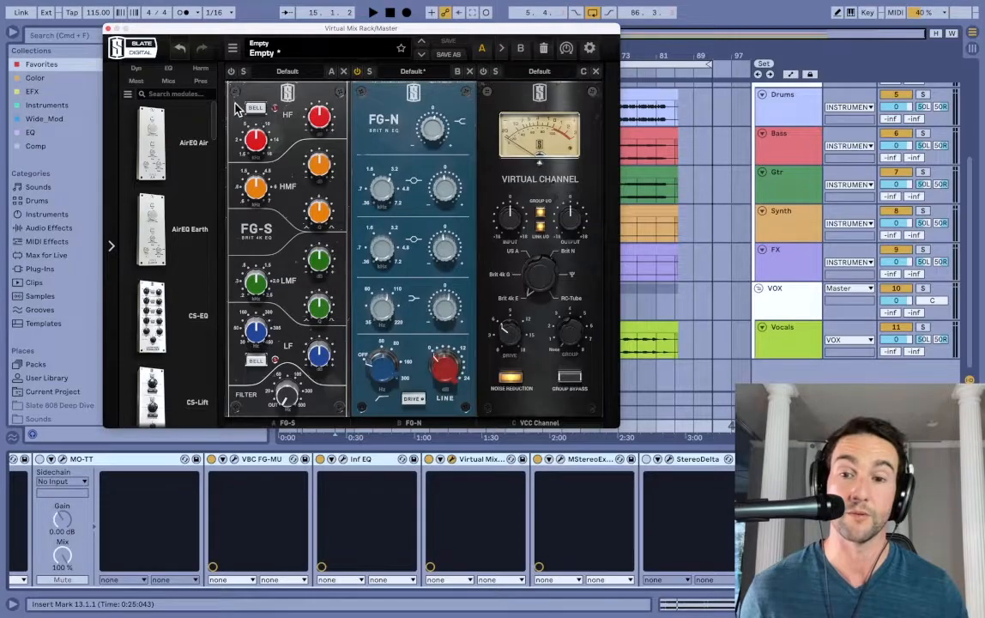
left_click_drag(258, 140, 244, 94)
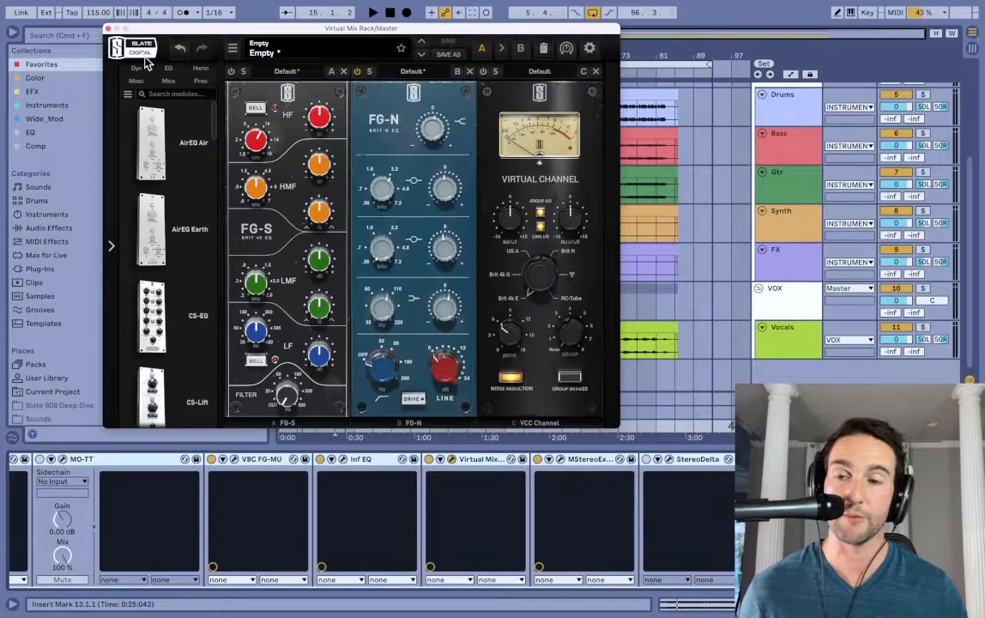
left_click(108, 29)
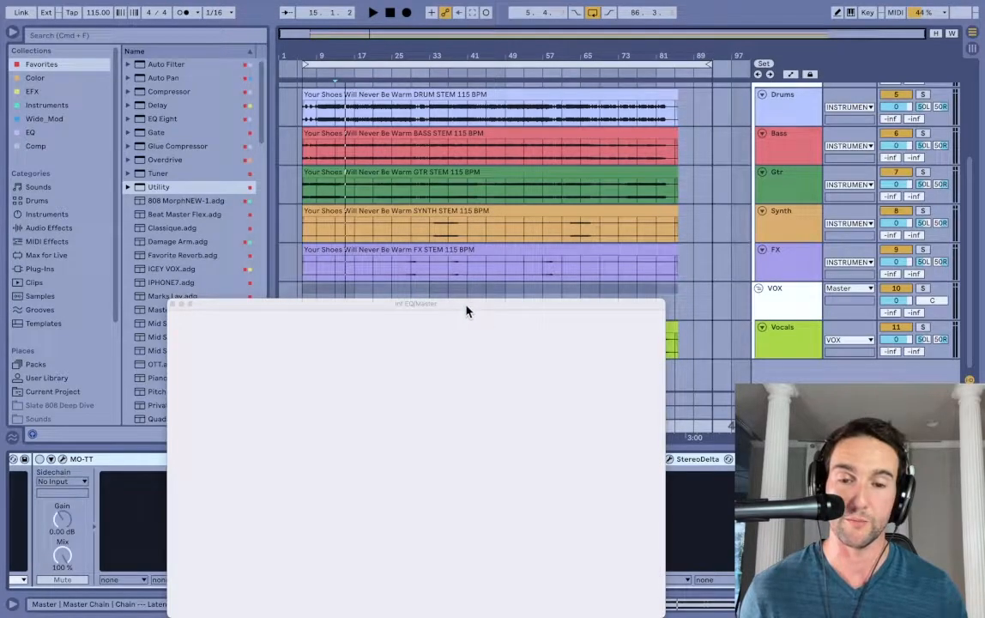
Reposition the Master chain's Infinity EQ and examine the low-mid cut band and its mid/side controls
left_click_drag(469, 310, 488, 110)
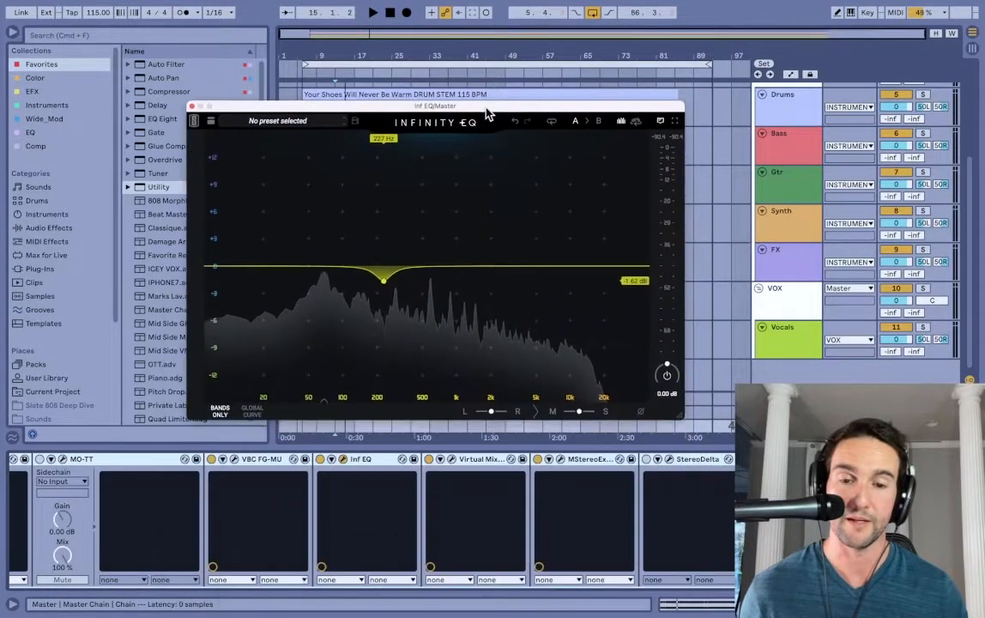
left_click(385, 274)
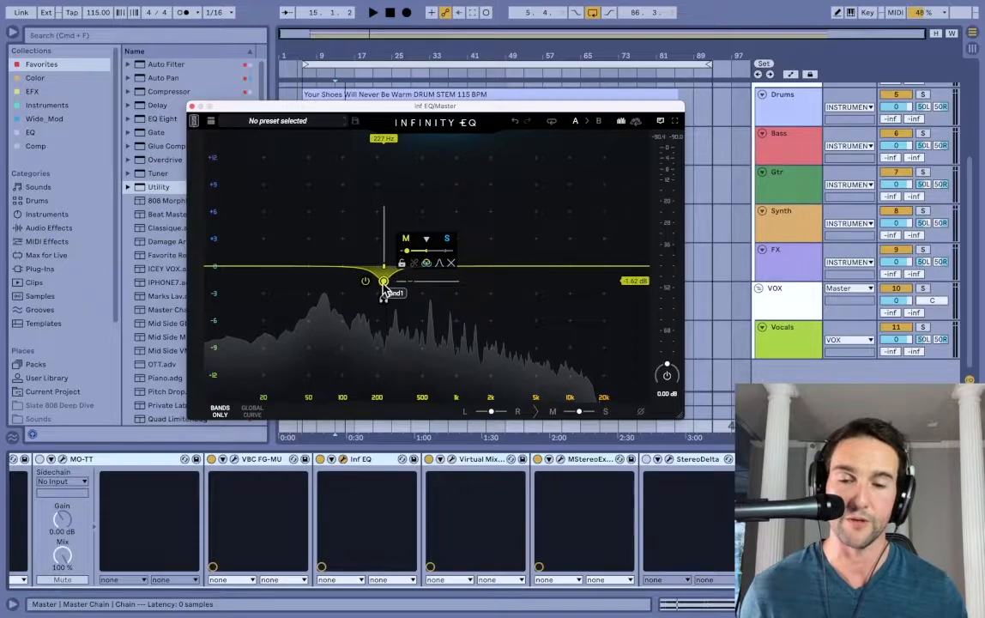
left_click(486, 283)
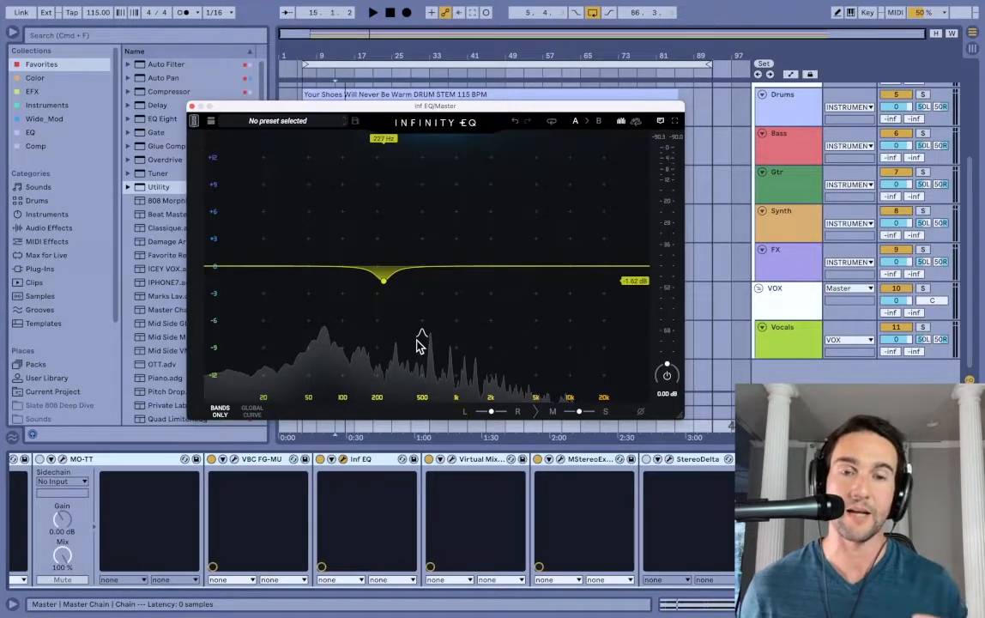
mouse_move(385, 283)
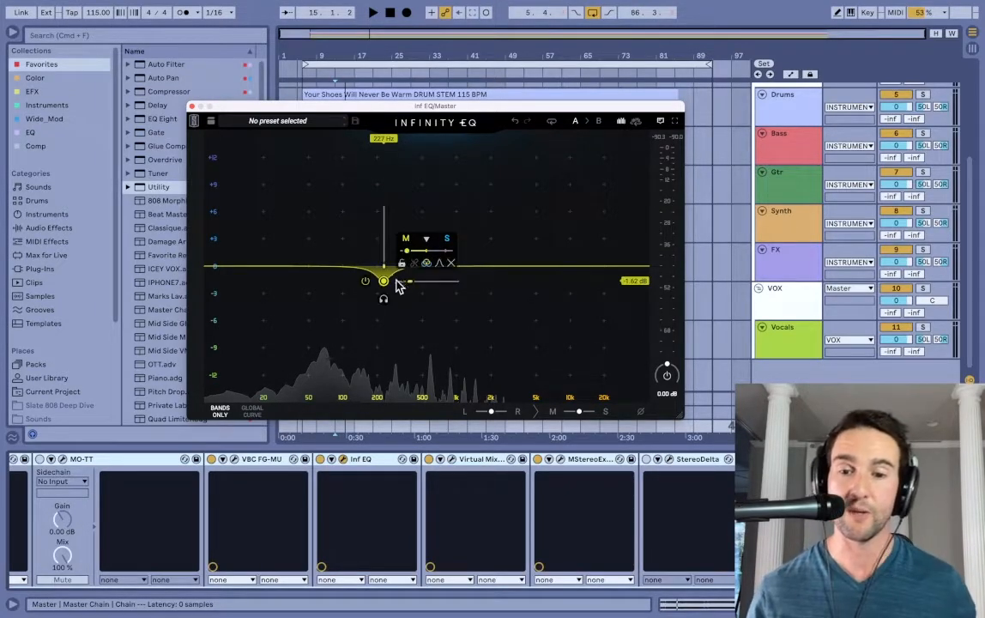
Reopen the Master's Virtual Mix Rack to review its modules alongside Infinity EQ, and close both plug-ins
left_click(450, 459)
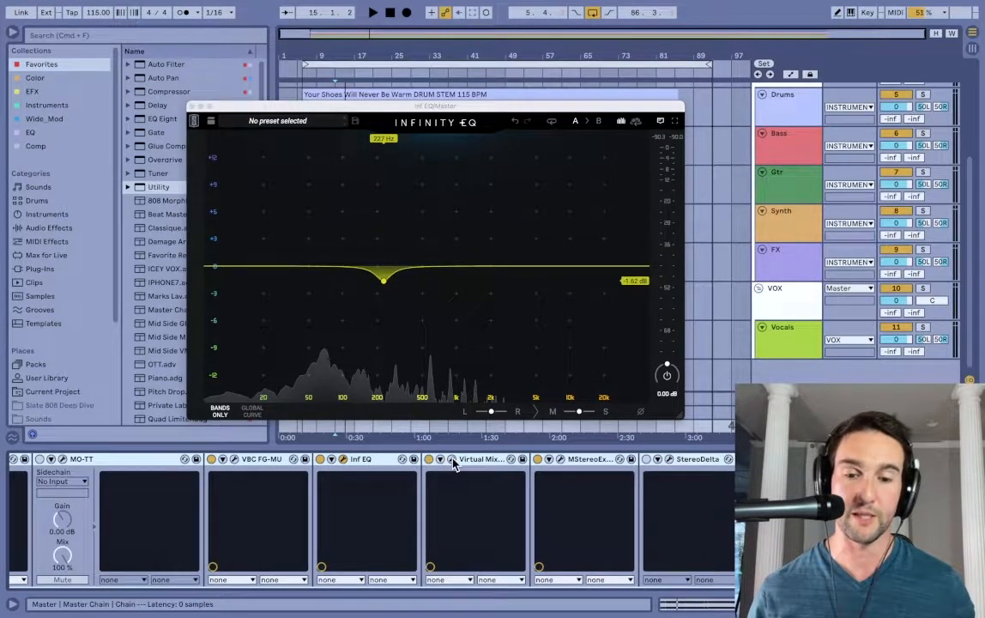
left_click_drag(423, 225, 588, 83)
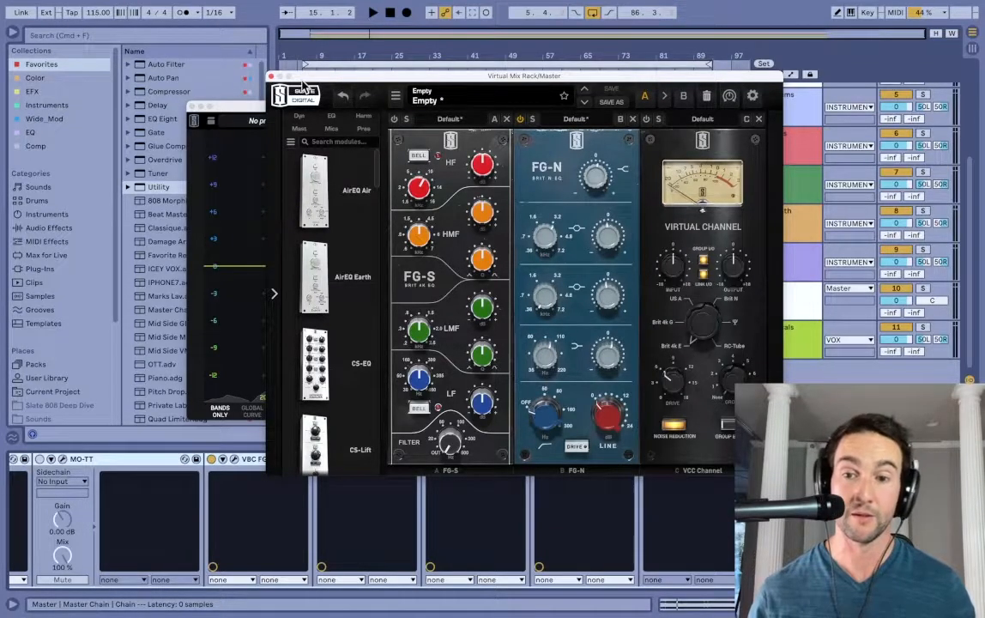
left_click(271, 76)
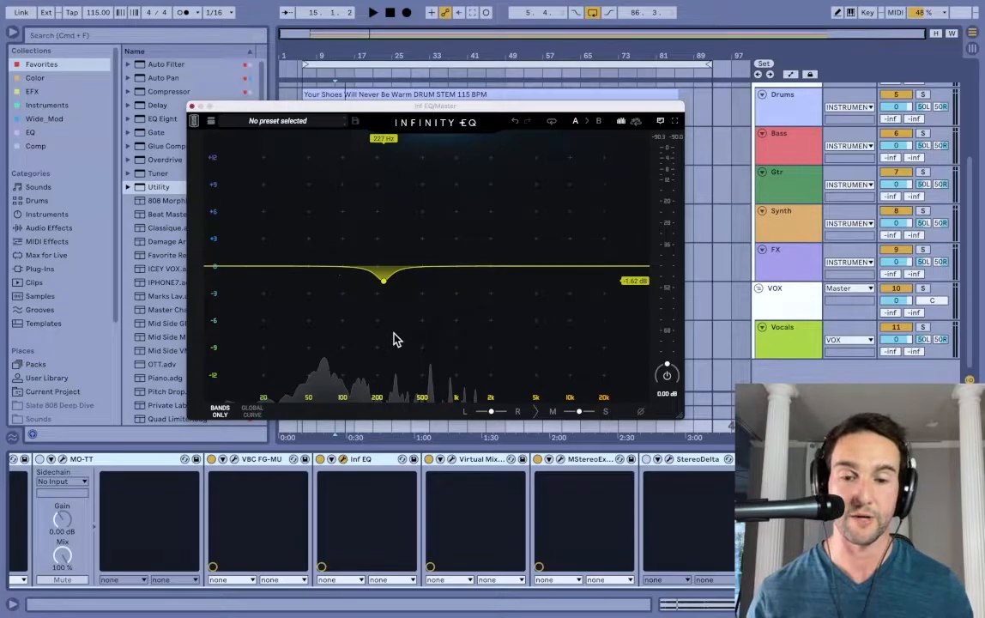
left_click(342, 459)
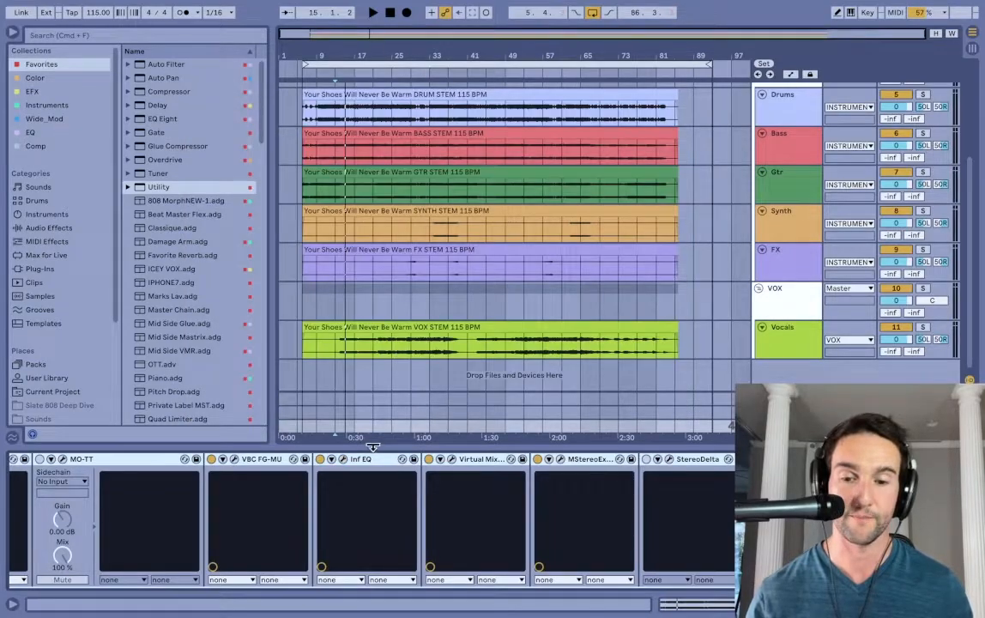
Open the VBC FG-MU compressor from the Master chain and reposition it to examine its settings
left_click(234, 460)
left_click_drag(440, 405, 417, 76)
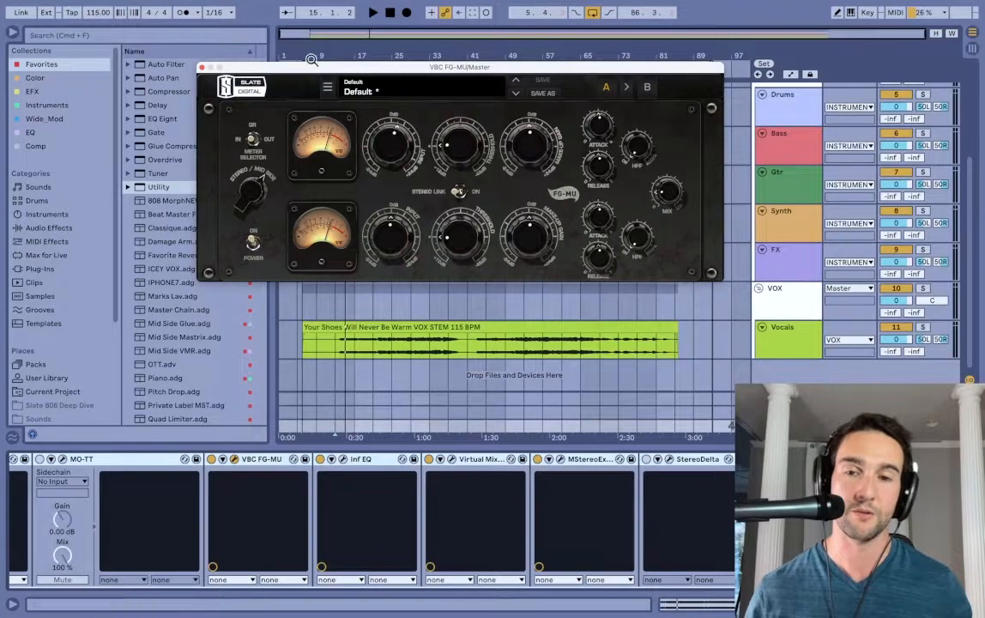
left_click_drag(244, 67, 330, 70)
Open Supercharger GT from the start of the Master chain, examine its attack, release, compression, saturation and mix settings, and close it
scroll(289, 504, "left", 5)
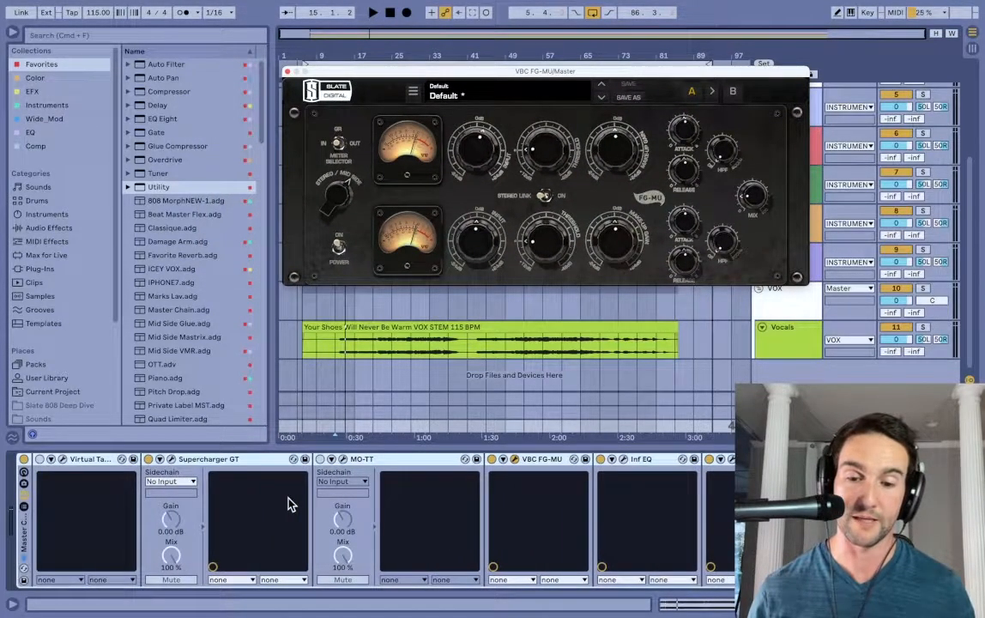
scroll(283, 489, "left", 2)
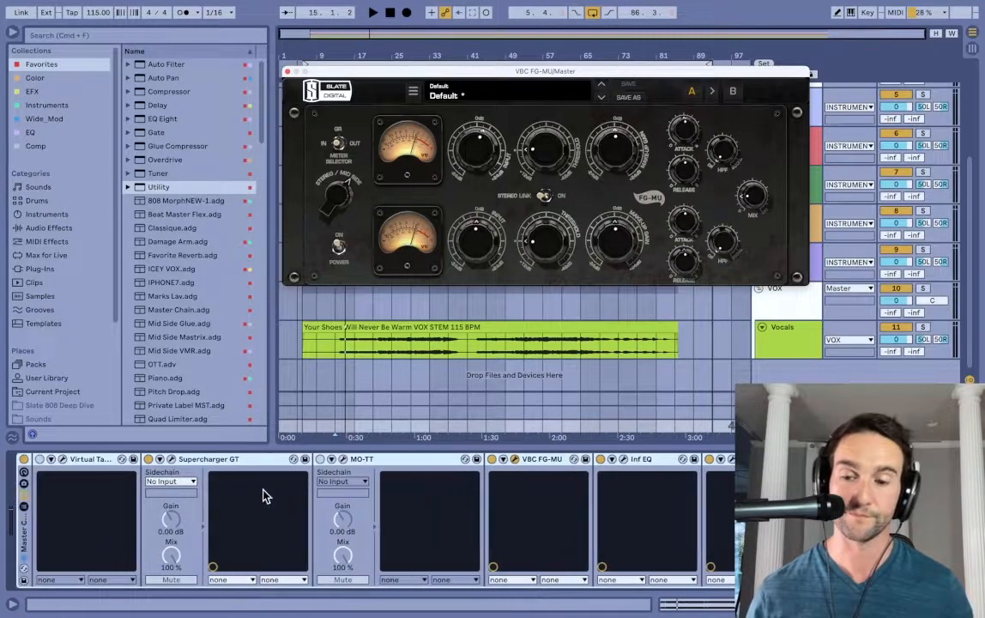
left_click(171, 464)
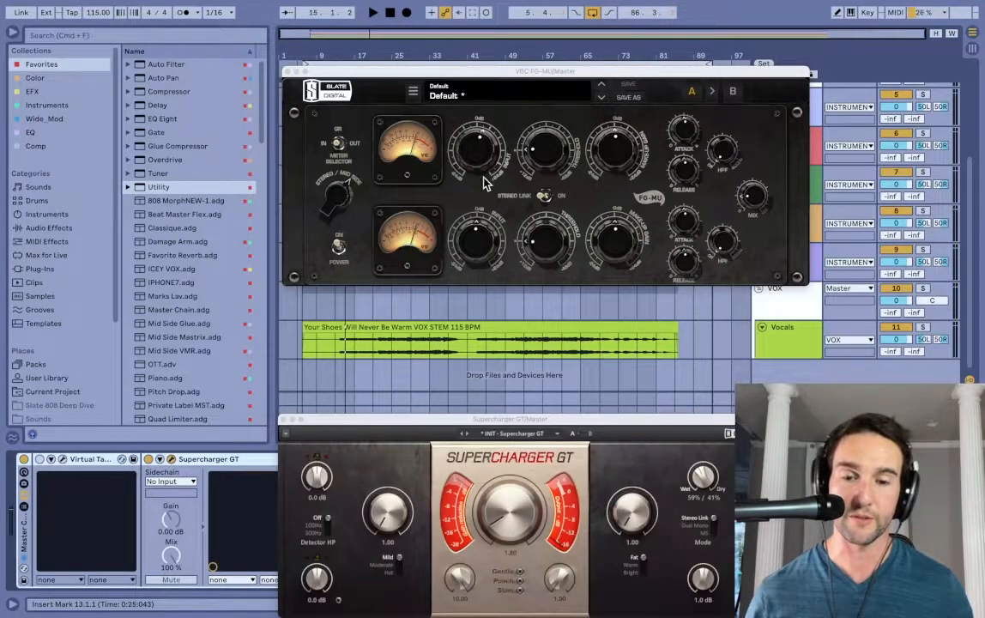
left_click_drag(419, 426, 384, 86)
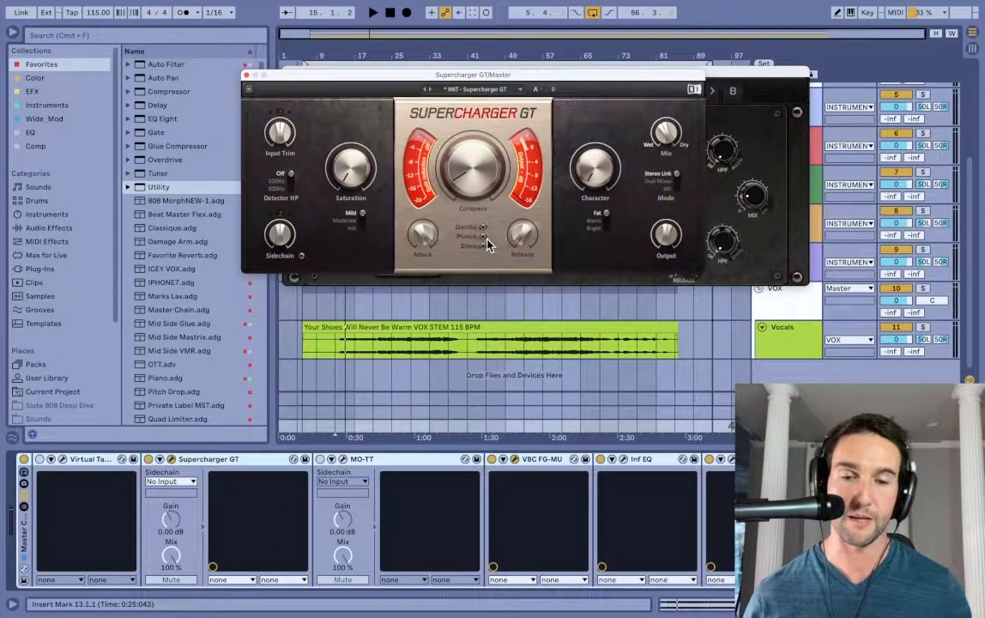
mouse_move(448, 248)
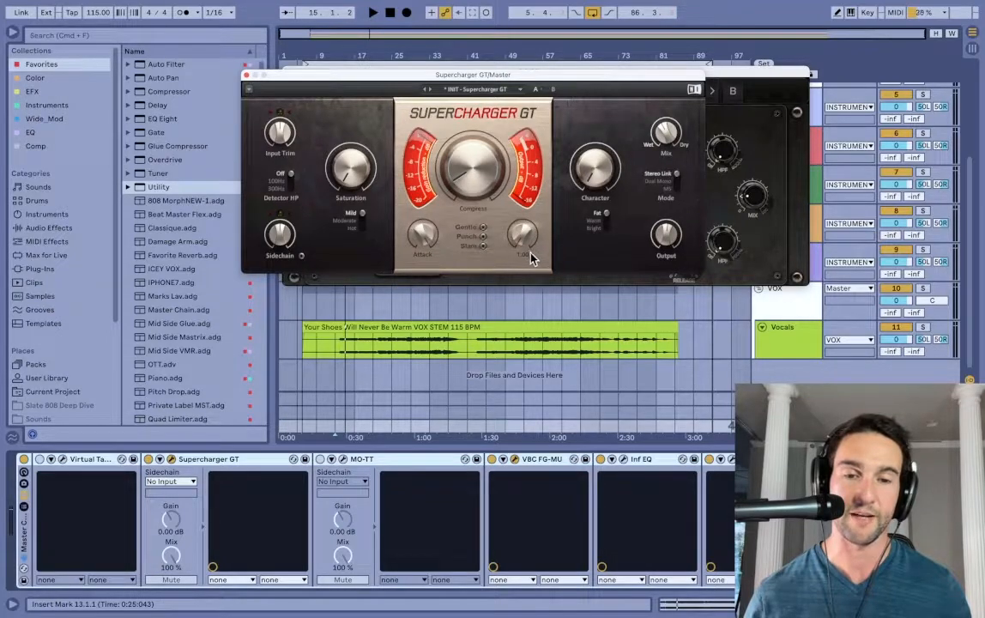
mouse_move(458, 188)
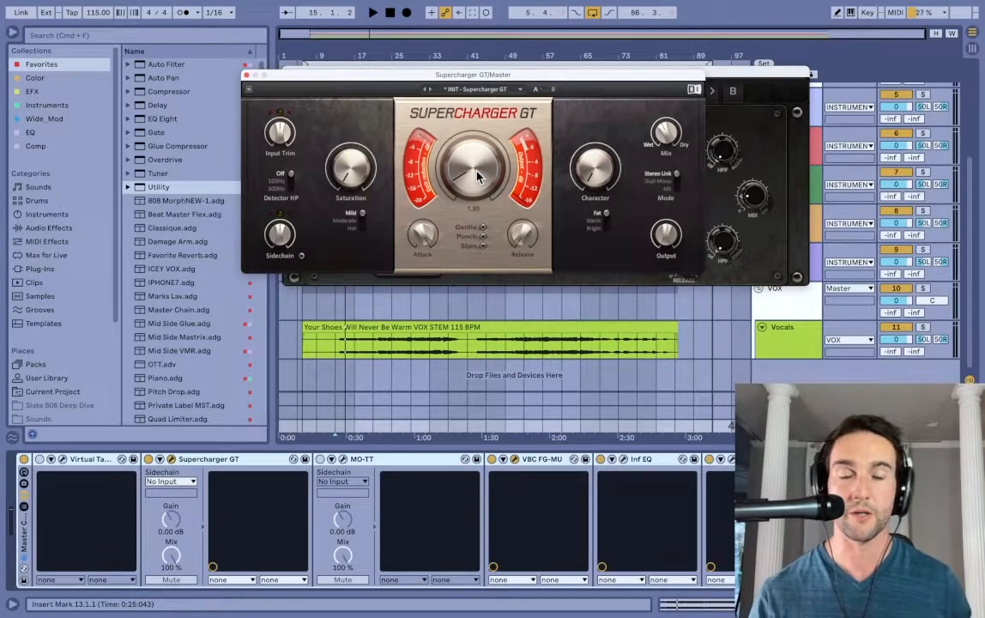
mouse_move(415, 243)
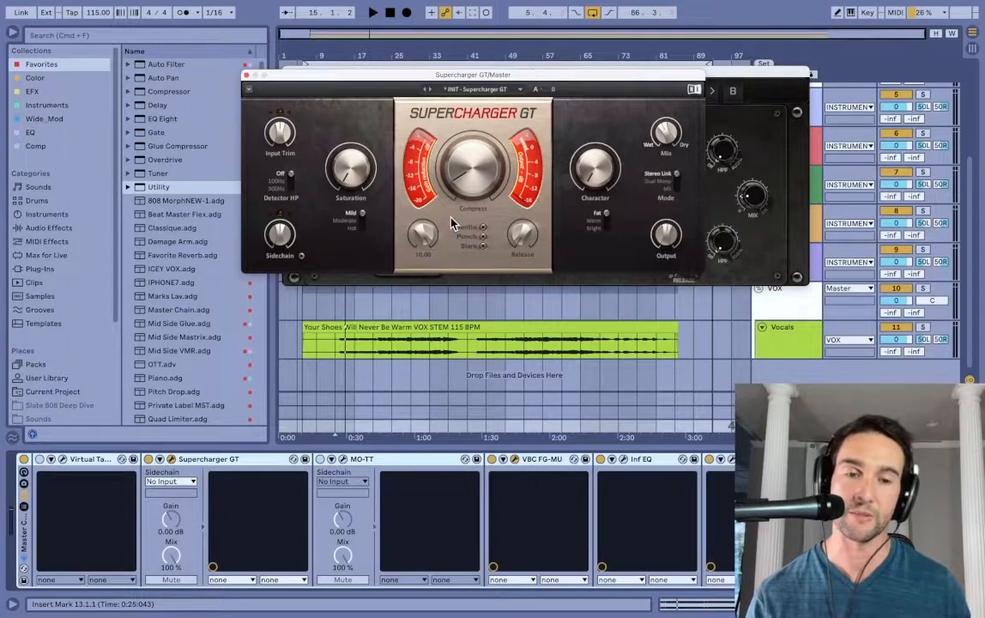
mouse_move(351, 178)
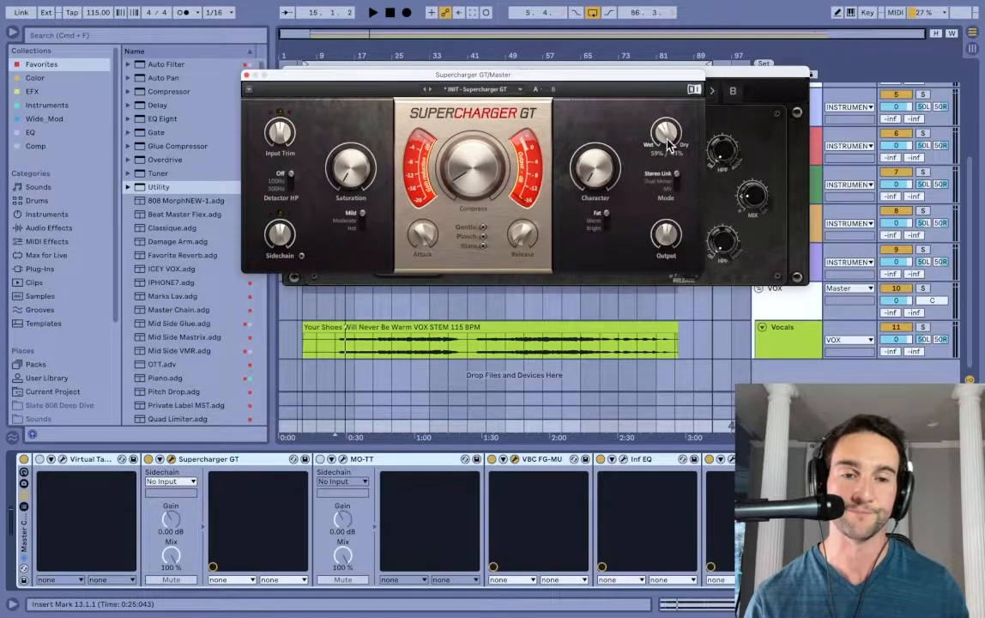
left_click(245, 76)
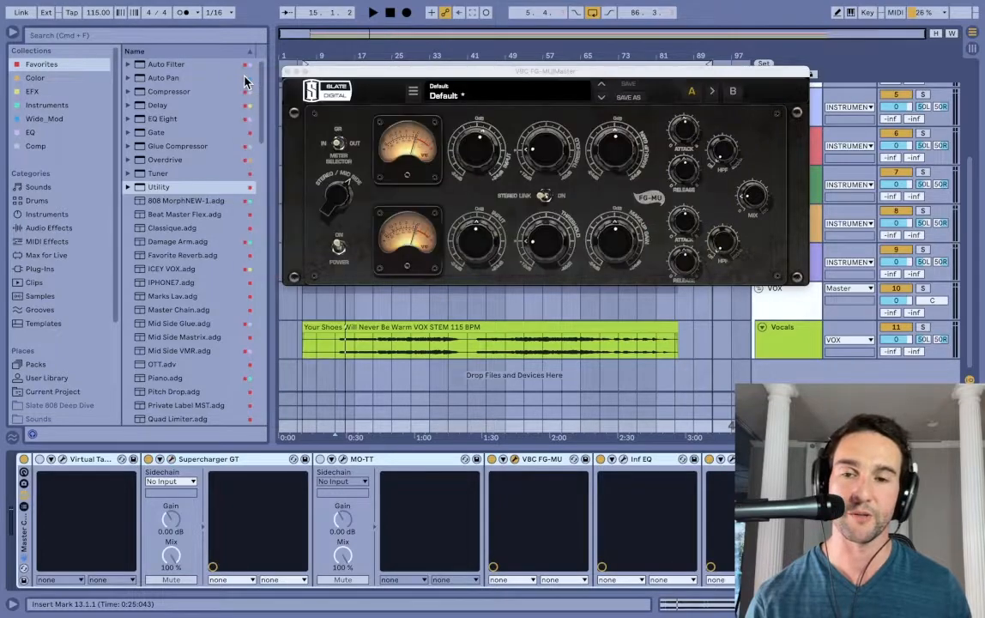
Close the VBC FG-MU window and place the insert marker at bar 17 on the drum stem
left_click(257, 67)
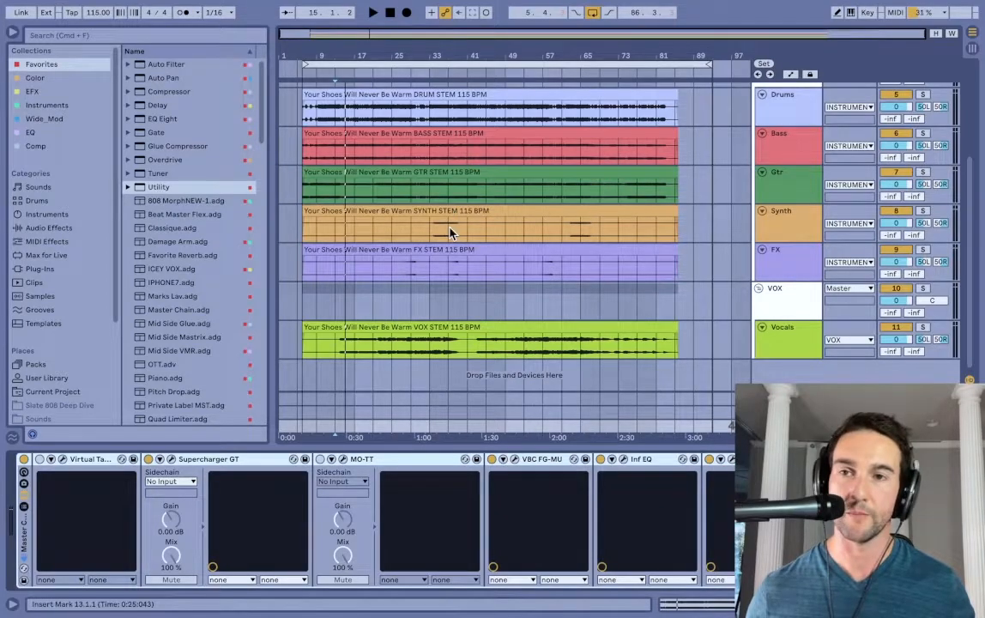
scroll(451, 229, "up", 4)
scroll(448, 227, "down", 1)
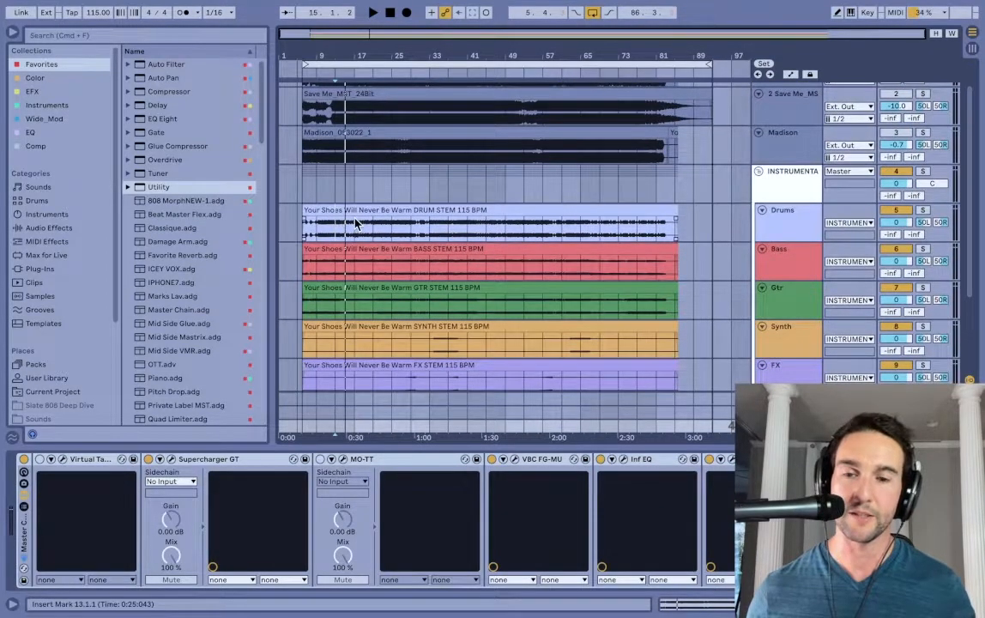
left_click(375, 144)
left_click(361, 225)
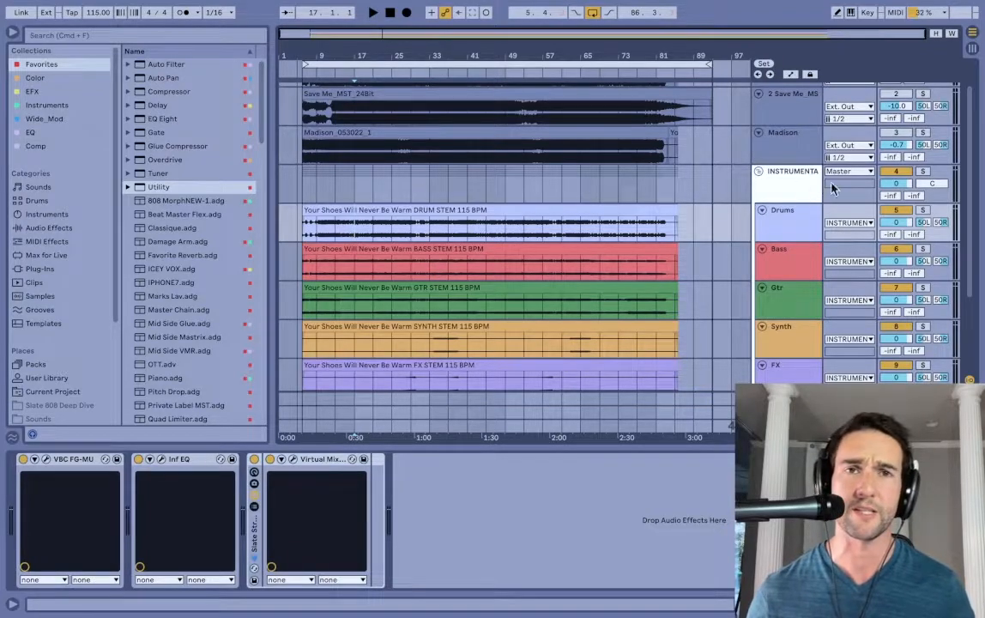
Start playback from bar 17 and select the Vocals track to view its device chain
scroll(710, 293, "down", 3)
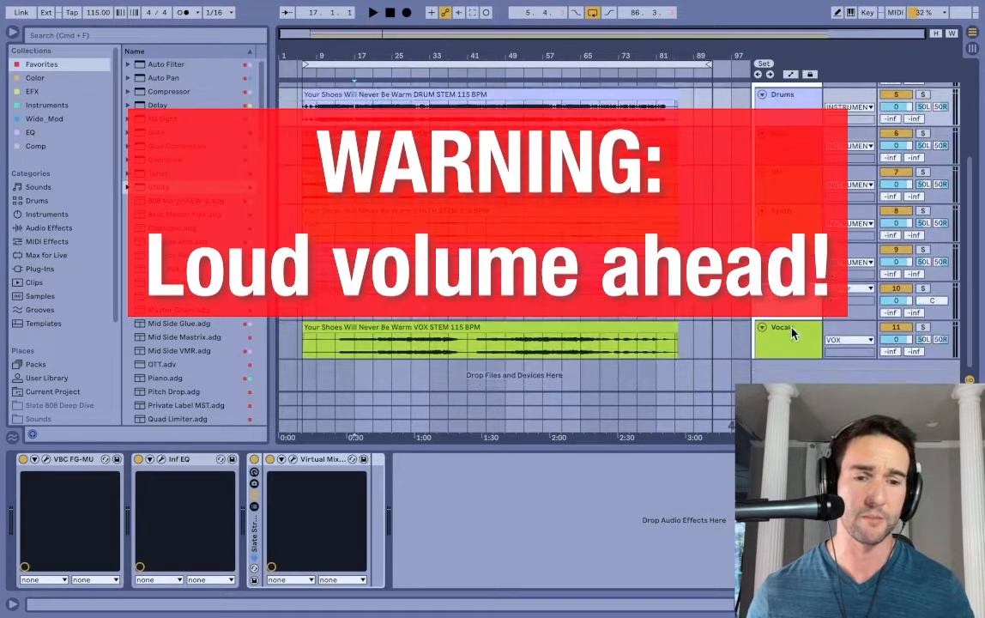
left_click(652, 331)
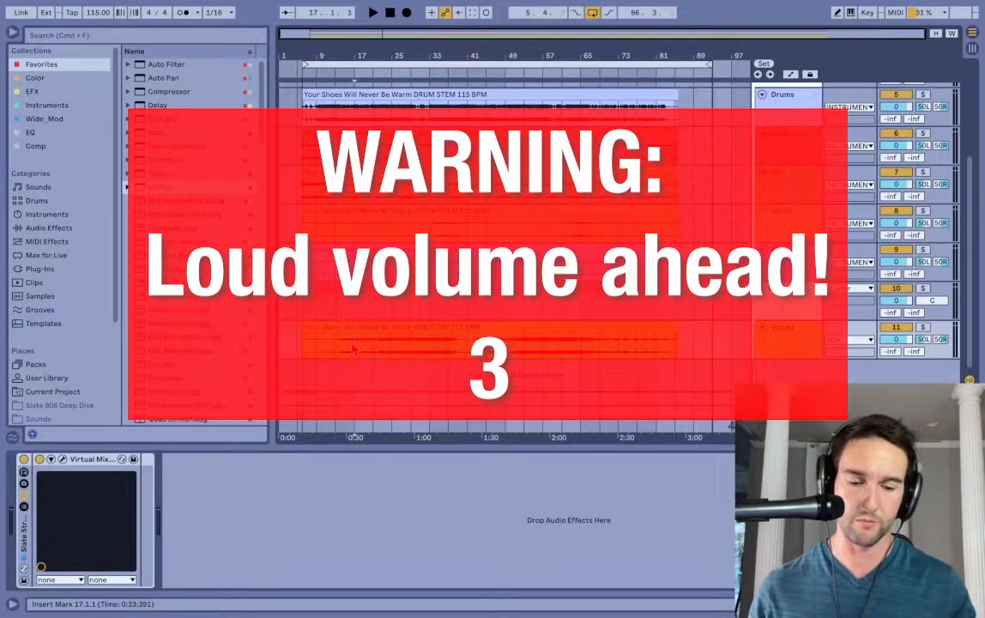
key("space")
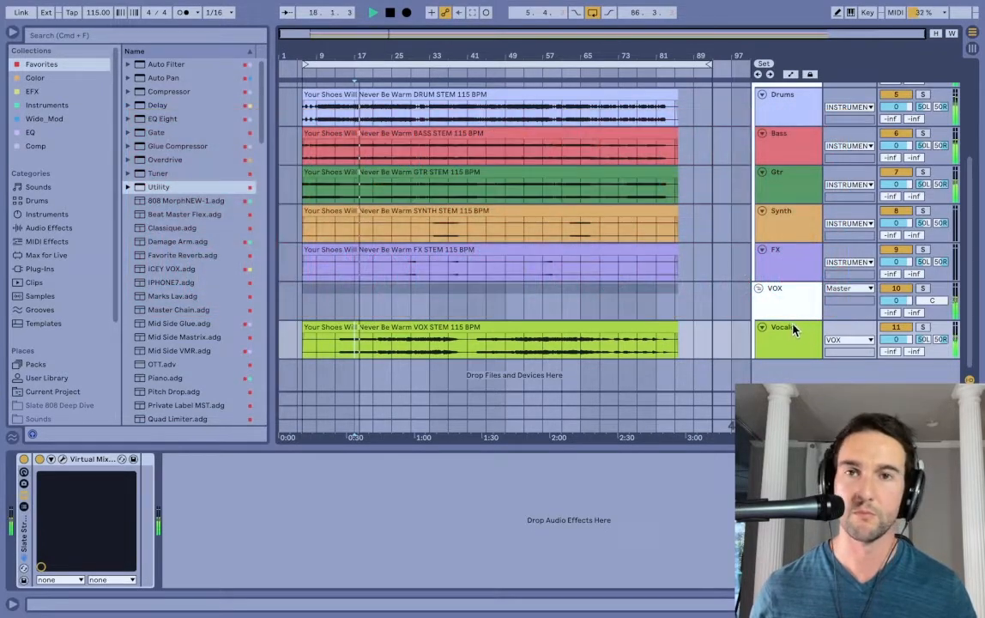
left_click(783, 343)
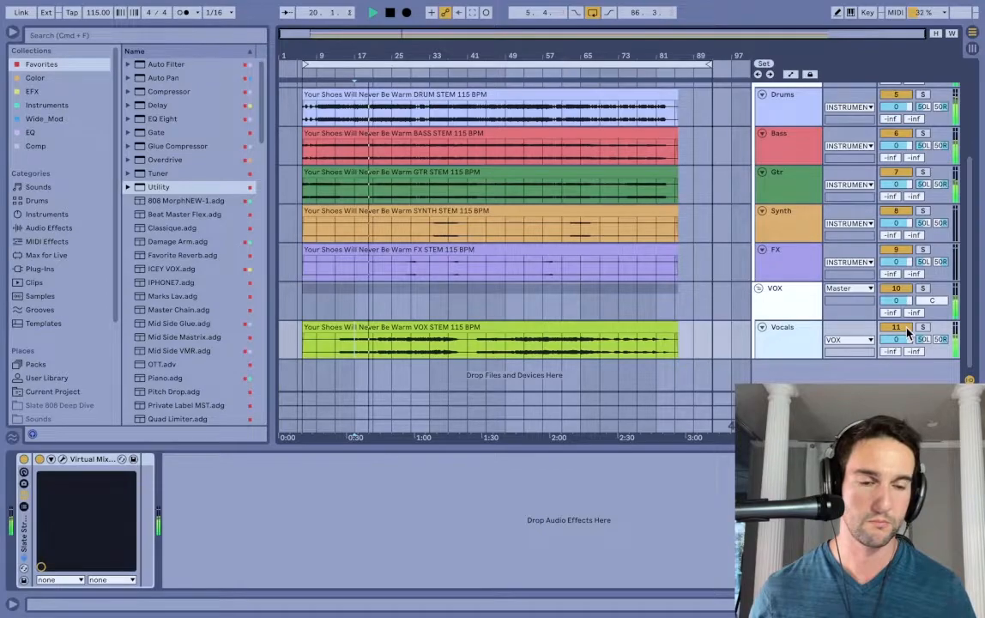
Open the VBC FG-MU compressor from the Master chain, set its mix to 15%, and close it
scroll(811, 326, "up", 5)
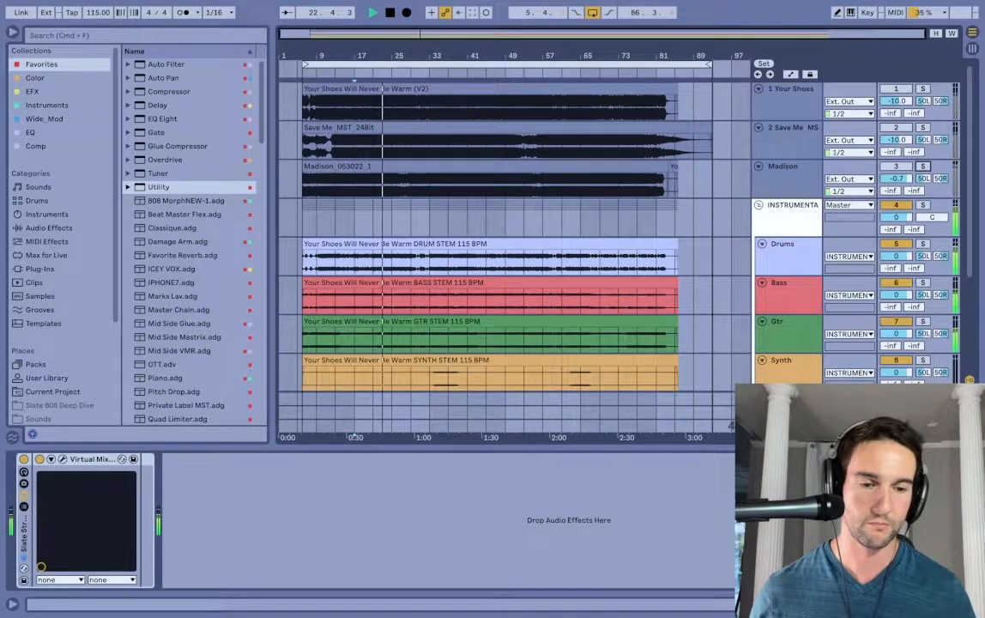
left_click(784, 425)
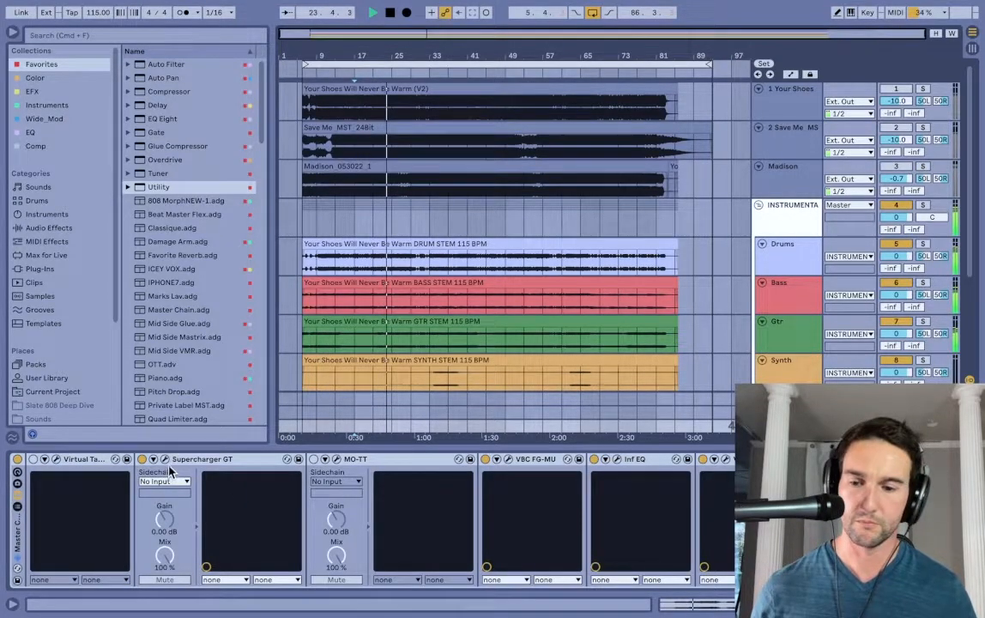
scroll(363, 509, "right", 1)
scroll(362, 508, "right", 5)
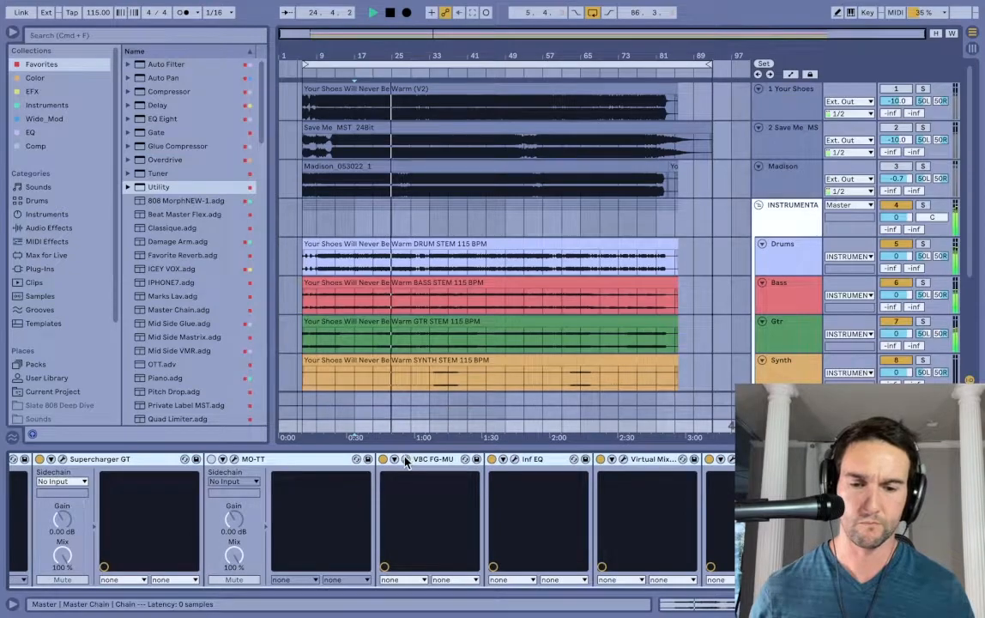
left_click(404, 459)
left_click_drag(482, 412, 460, 181)
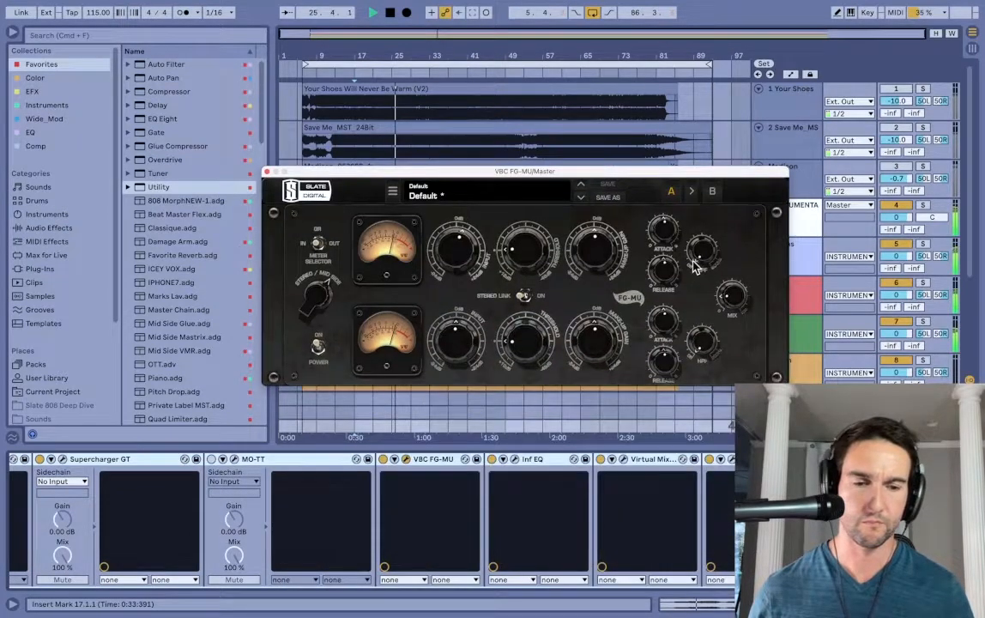
left_click_drag(731, 296, 733, 307)
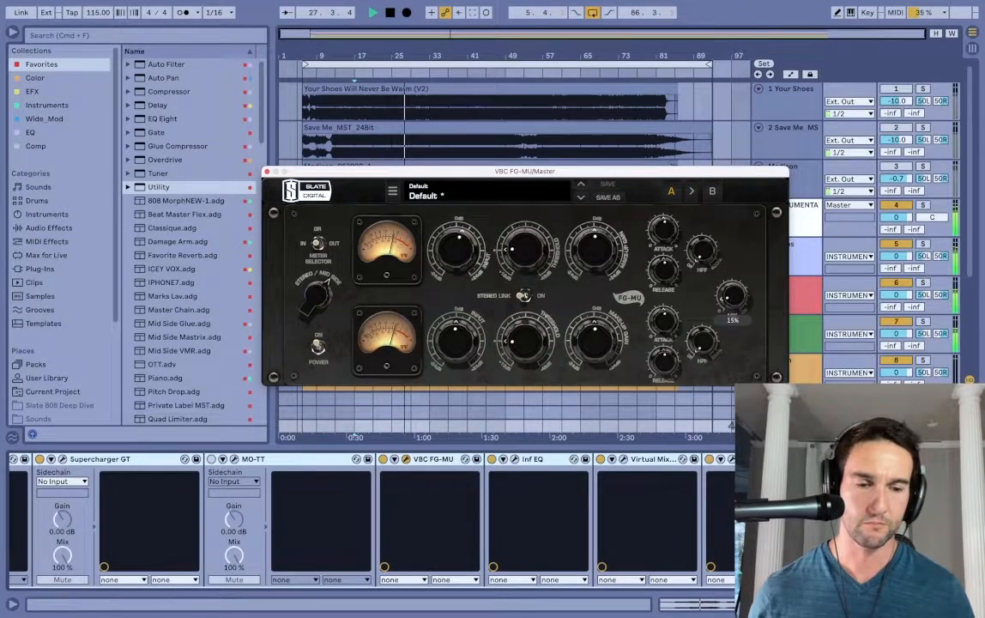
scroll(369, 515, "right", 10)
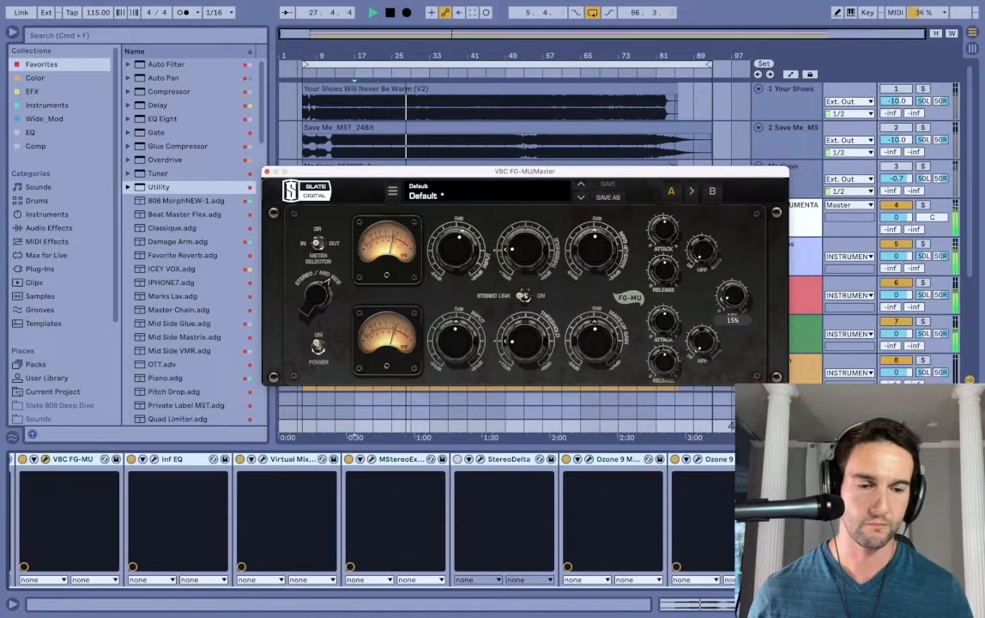
left_click(267, 171)
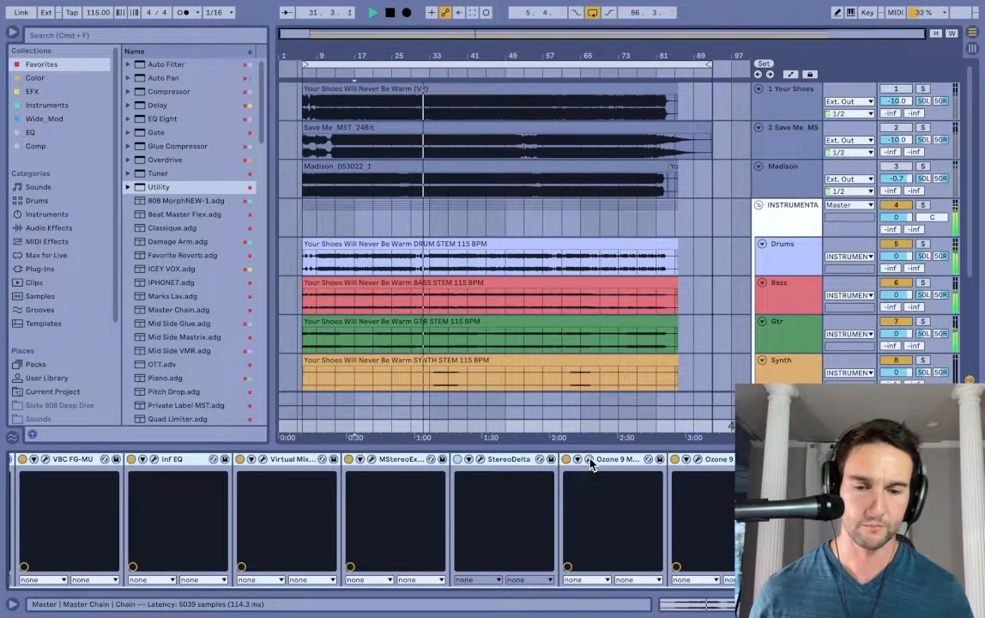
In the Master's Virtual Mix Rack, set the Virtual Channel drive to 1.78 dB and linked input to -10.9 dB, and close the plug-in
left_click(262, 459)
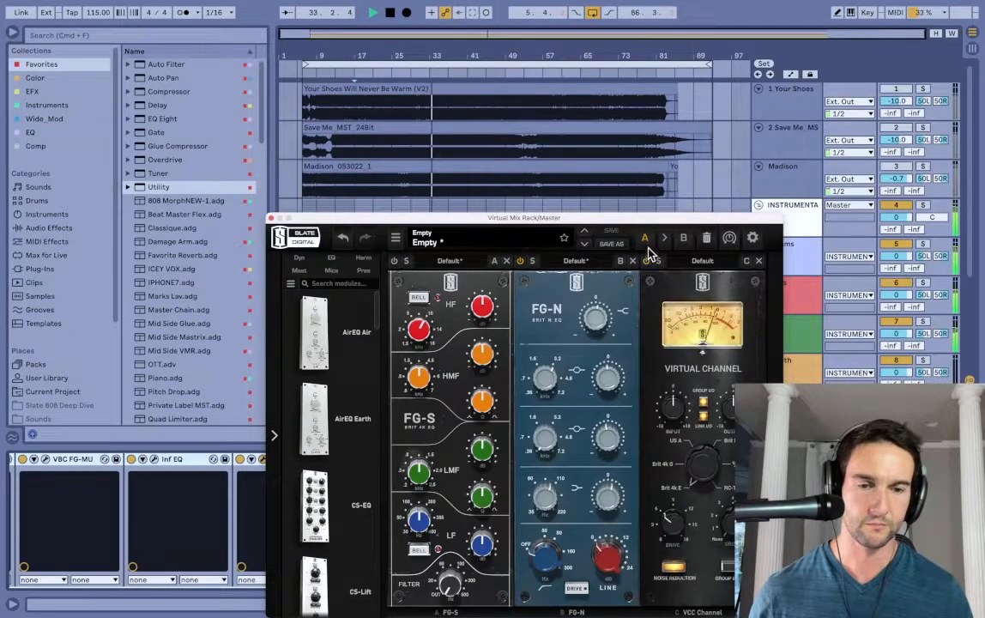
left_click_drag(672, 225, 636, 13)
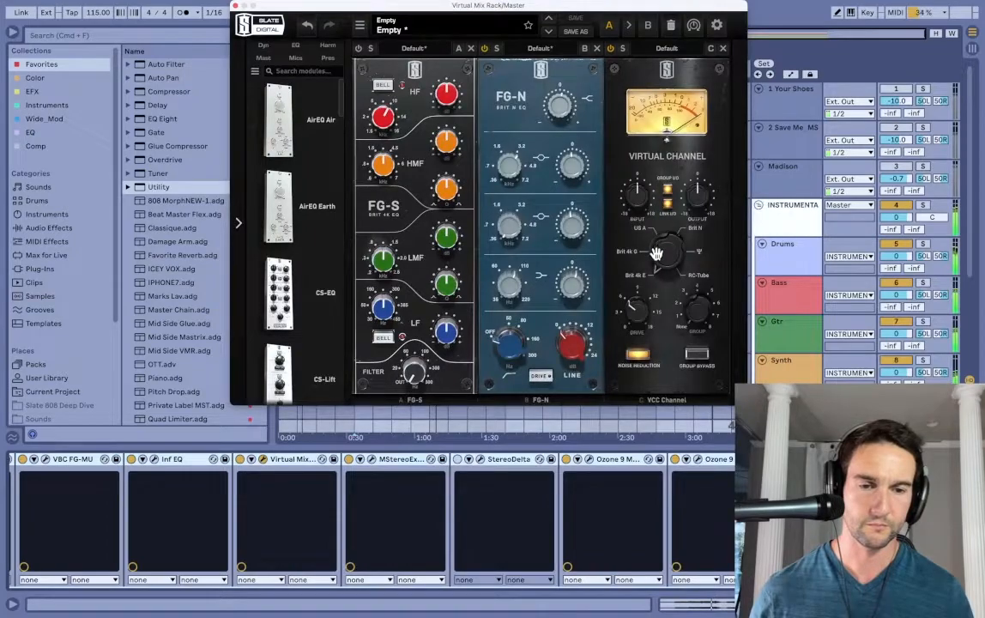
left_click_drag(641, 312, 656, 354)
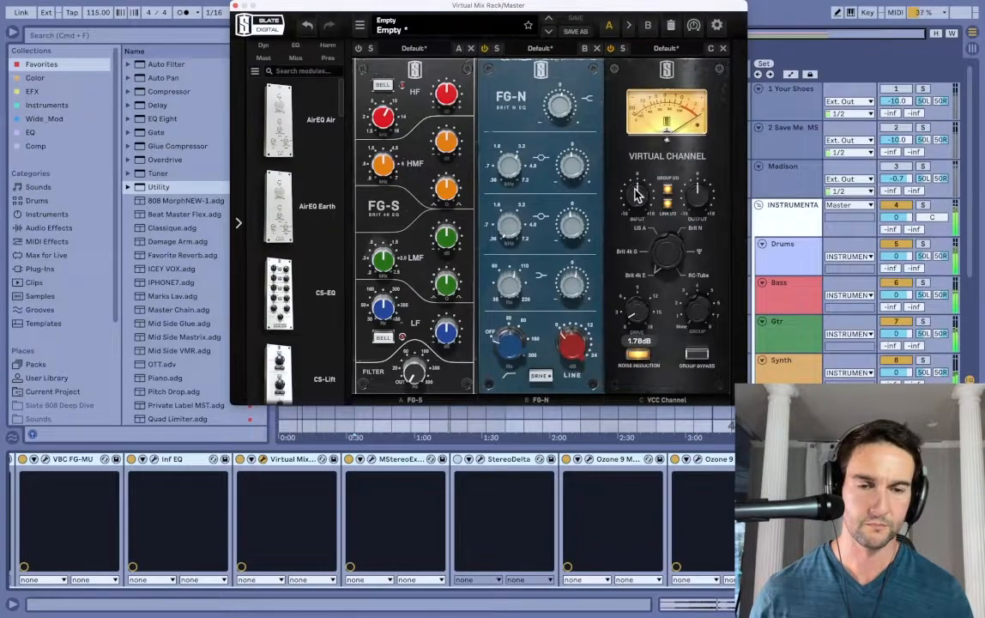
left_click_drag(636, 199, 636, 244)
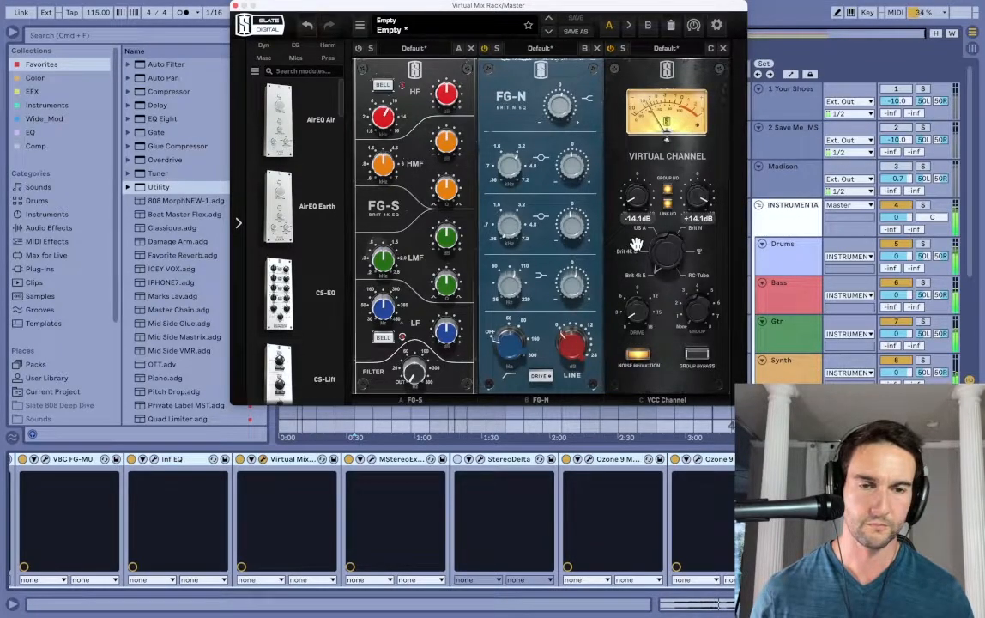
left_click_drag(636, 244, 636, 238)
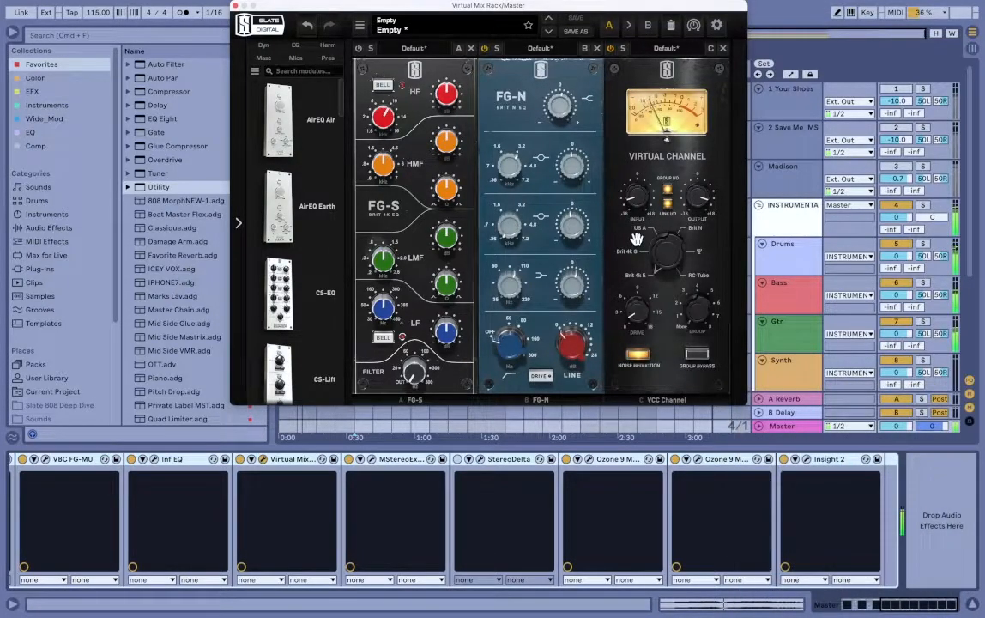
left_click_drag(637, 197, 638, 195)
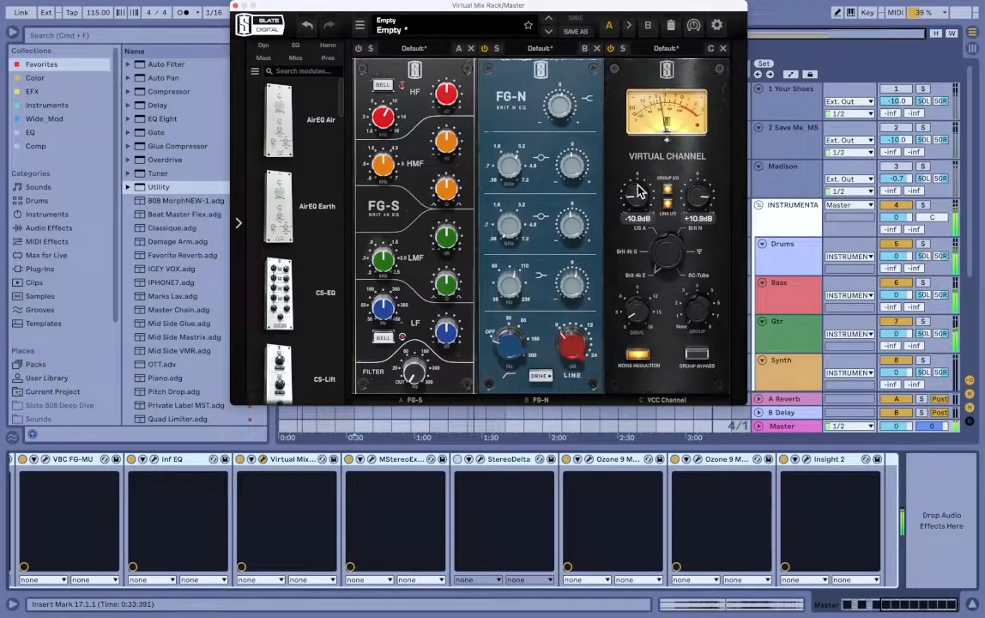
left_click(235, 6)
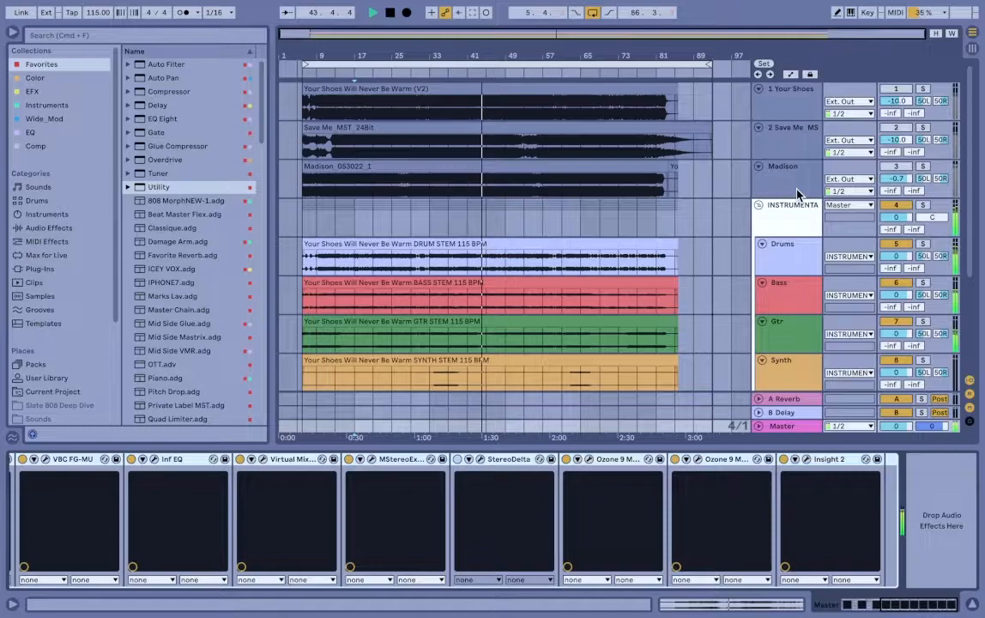
Reset the 1 Your Shoes track volume to 0, solo it briefly to compare against the stems, and stop playback
left_click(896, 101)
key("Delete")
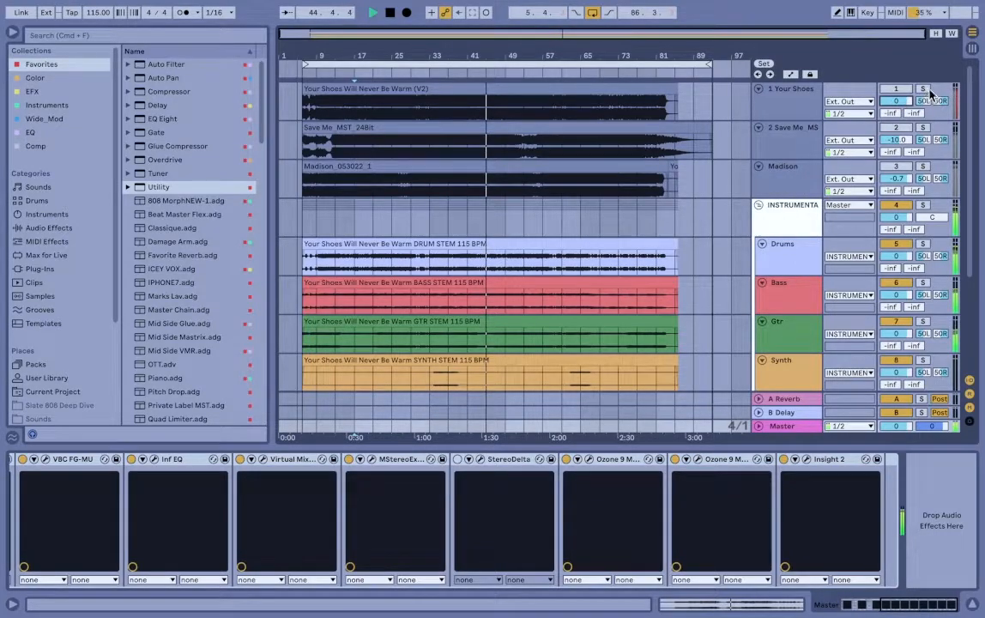
left_click(924, 89)
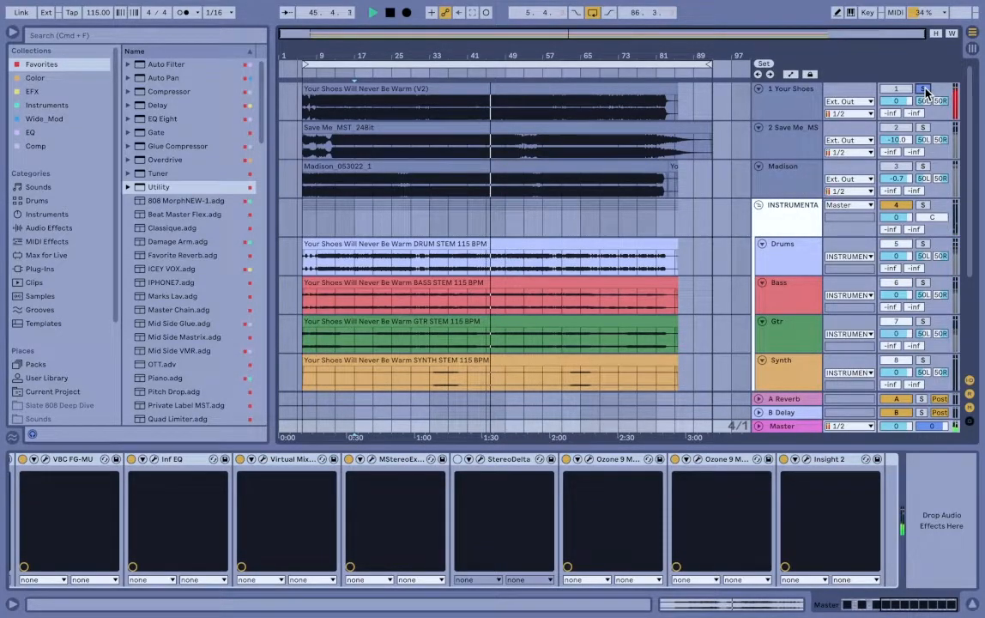
left_click(923, 89)
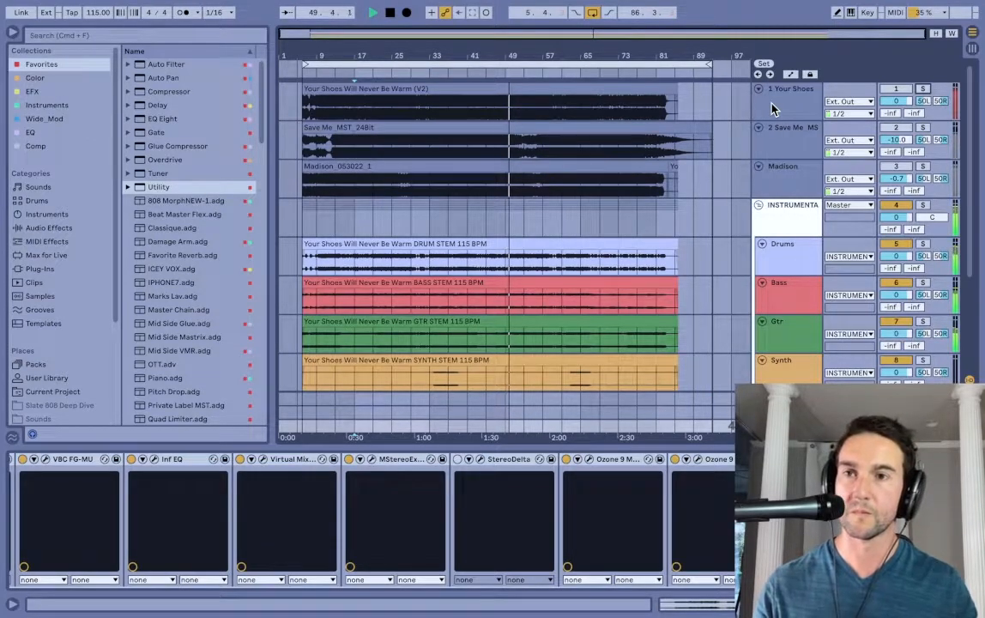
key("space")
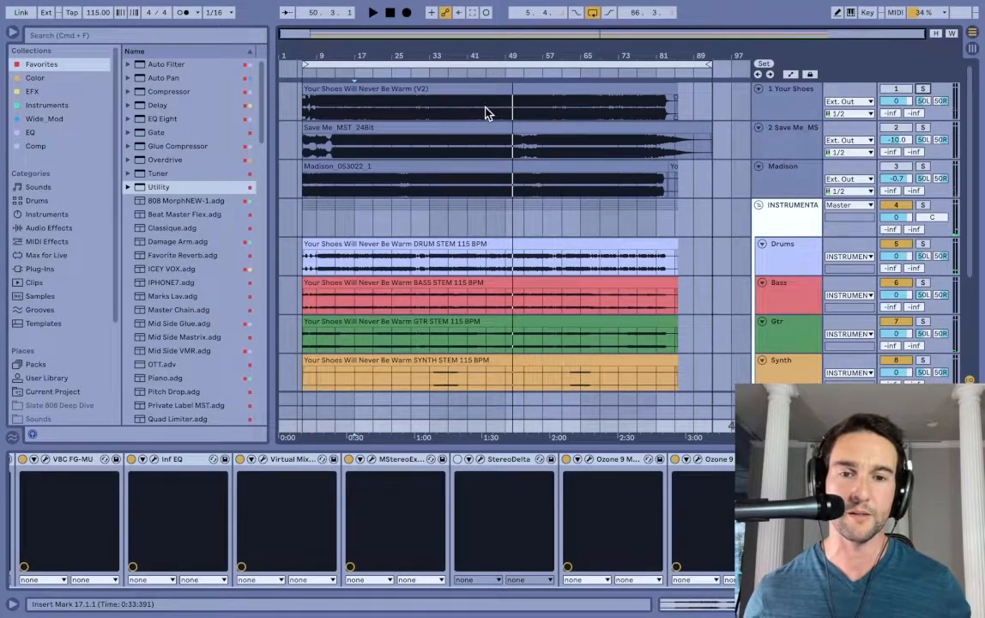
Select bars 37 to 49 of the Your Shoes reference clip, and place the insert marker at bar 29
left_click(448, 113)
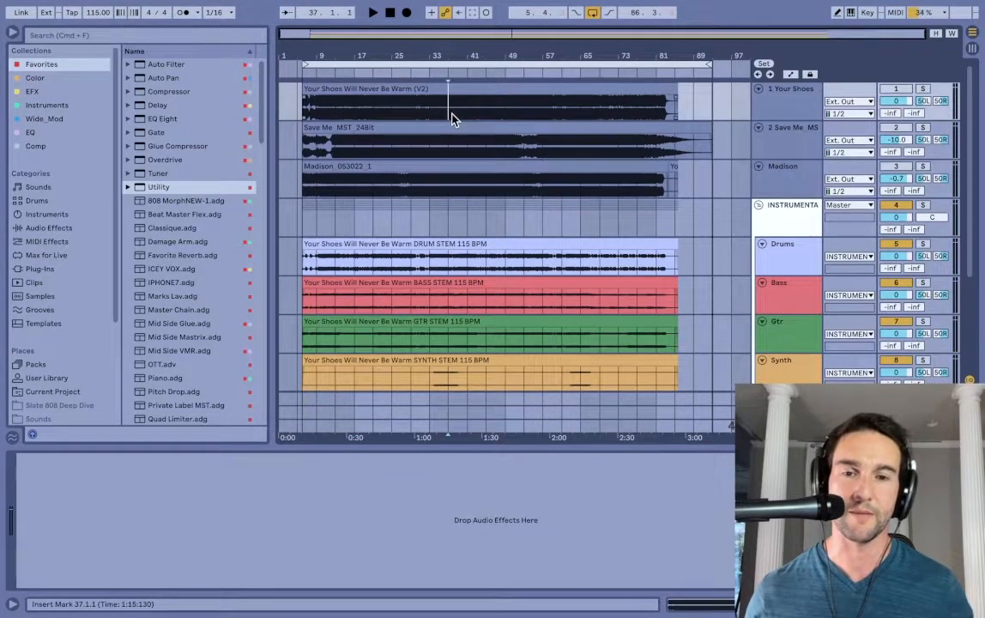
left_click(506, 114, "shift")
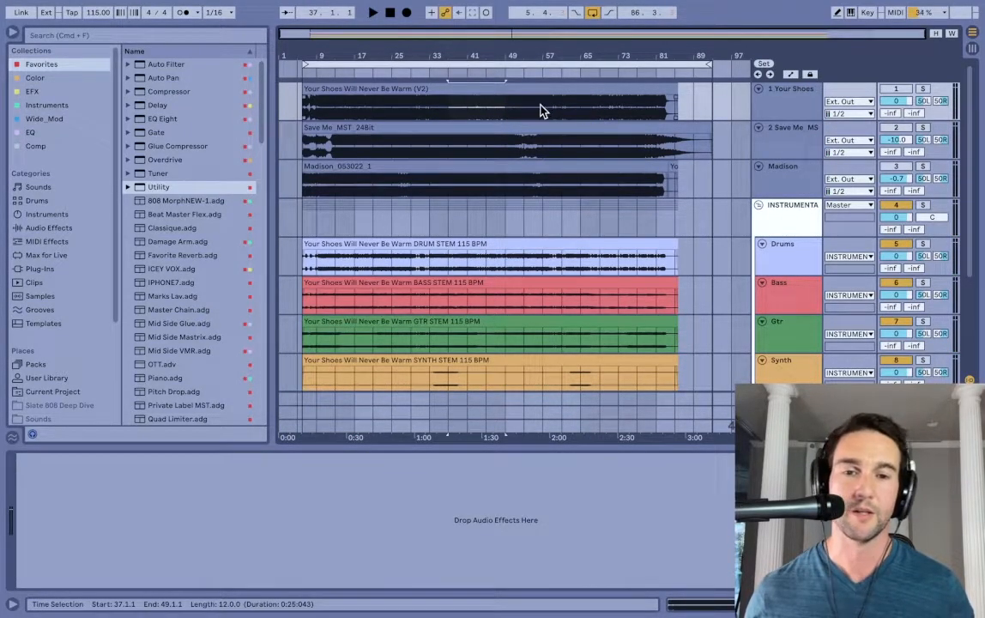
left_click(417, 111)
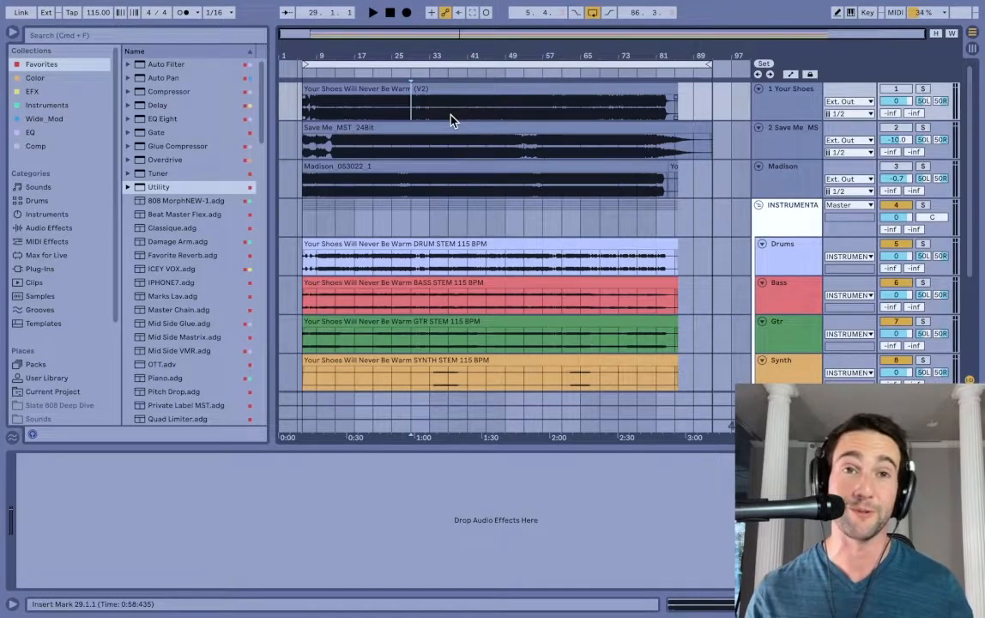
Play from bar 29 while toggling solo on the 1 Your Shoes track to compare it with the stem master, and stop playback
left_click(922, 88)
key("space")
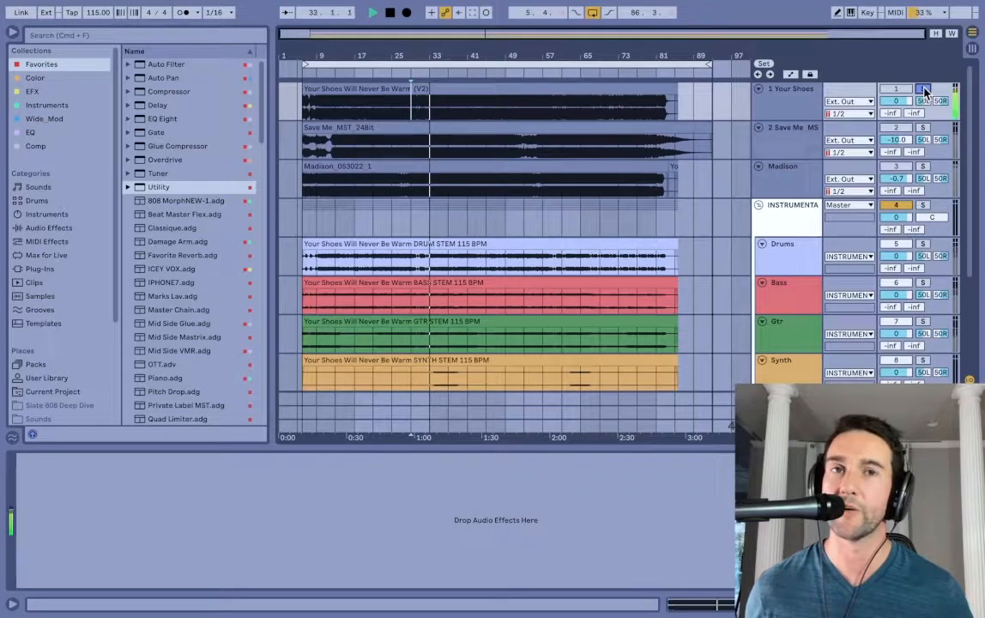
left_click(924, 91)
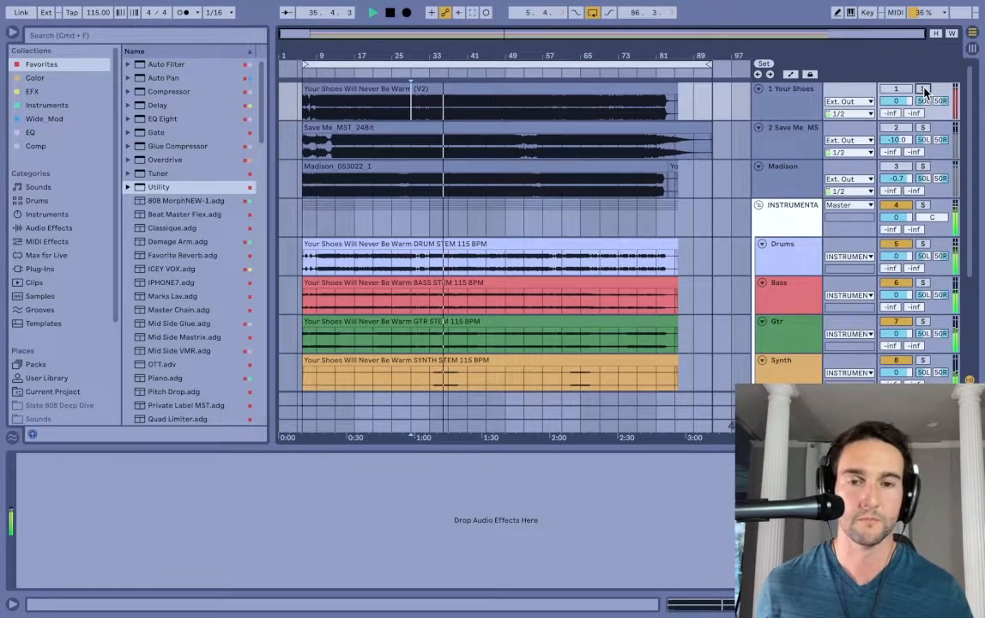
left_click(923, 89)
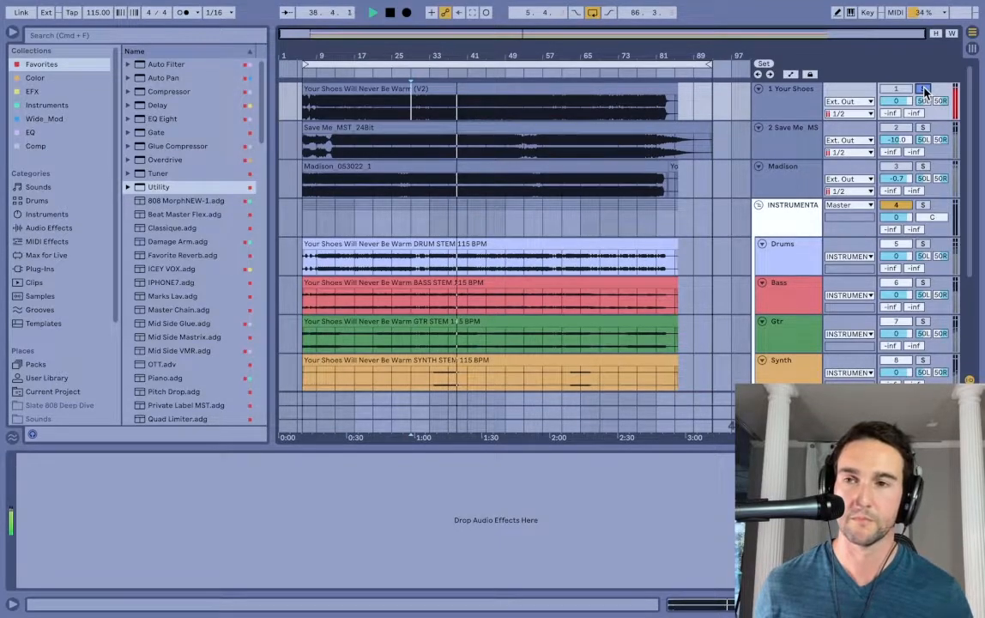
left_click(923, 90)
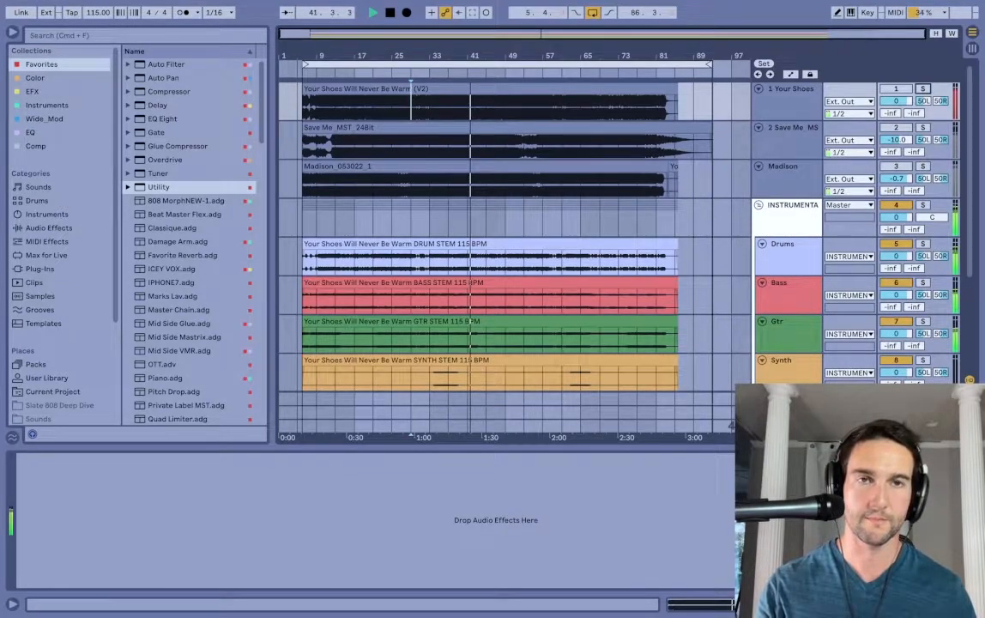
key("space")
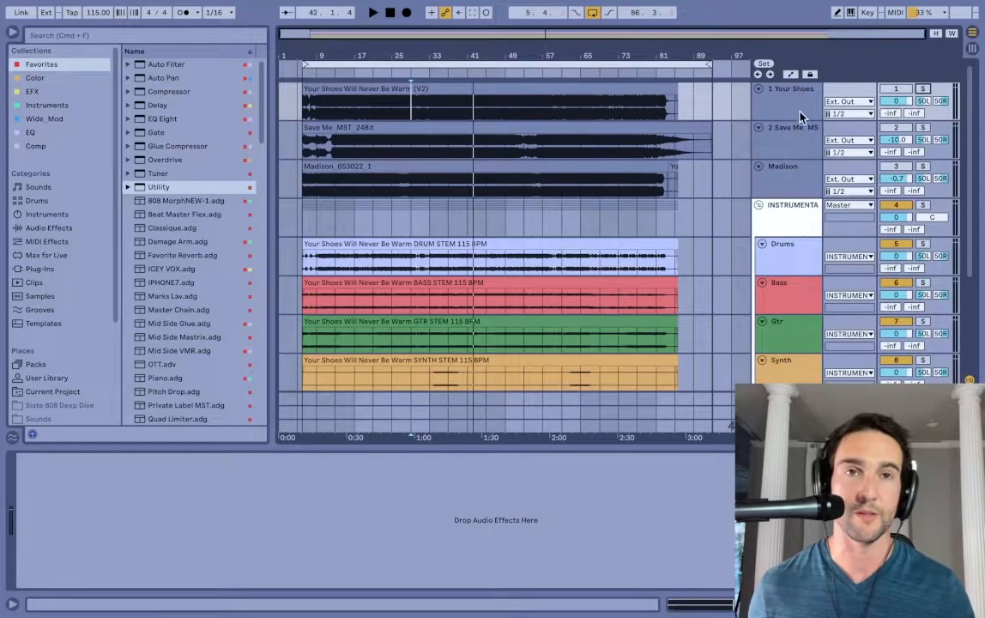
scroll(801, 170, "down", 5)
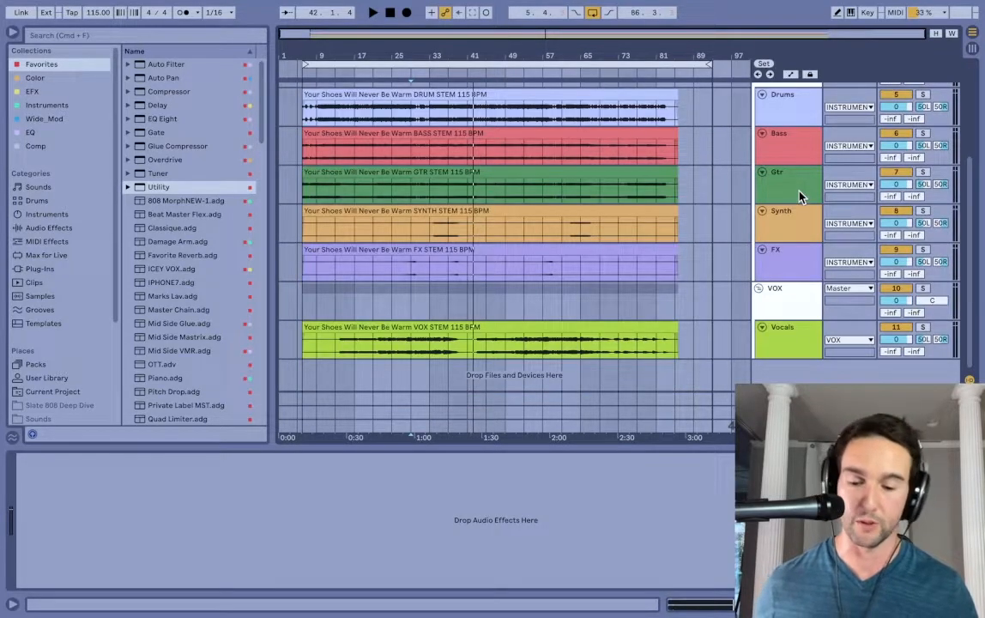
scroll(801, 195, "up", 4)
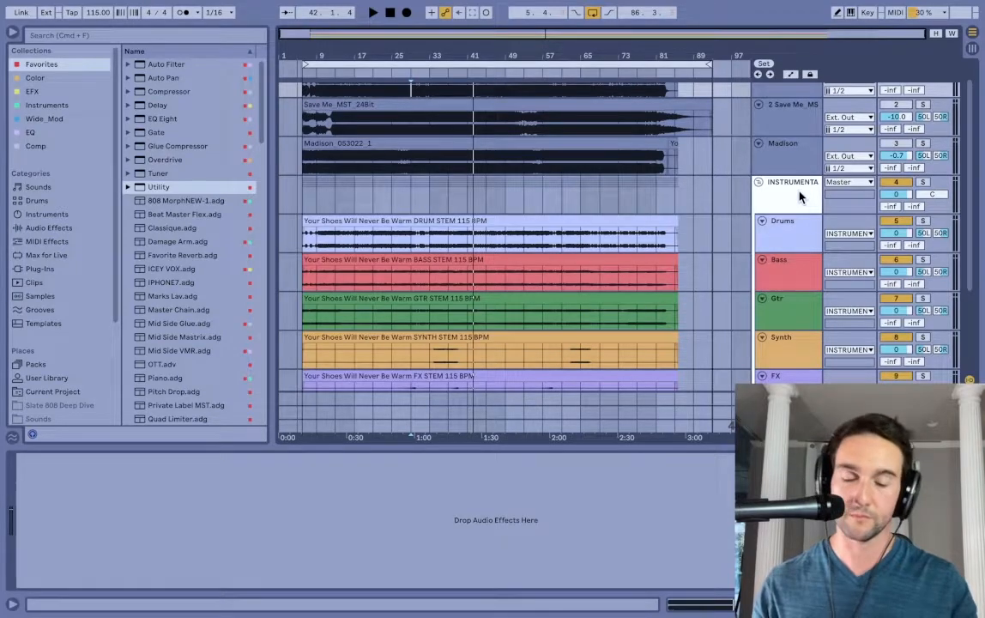
Play the stem master from bar 29 and compare it with the Madison reference track
key("space")
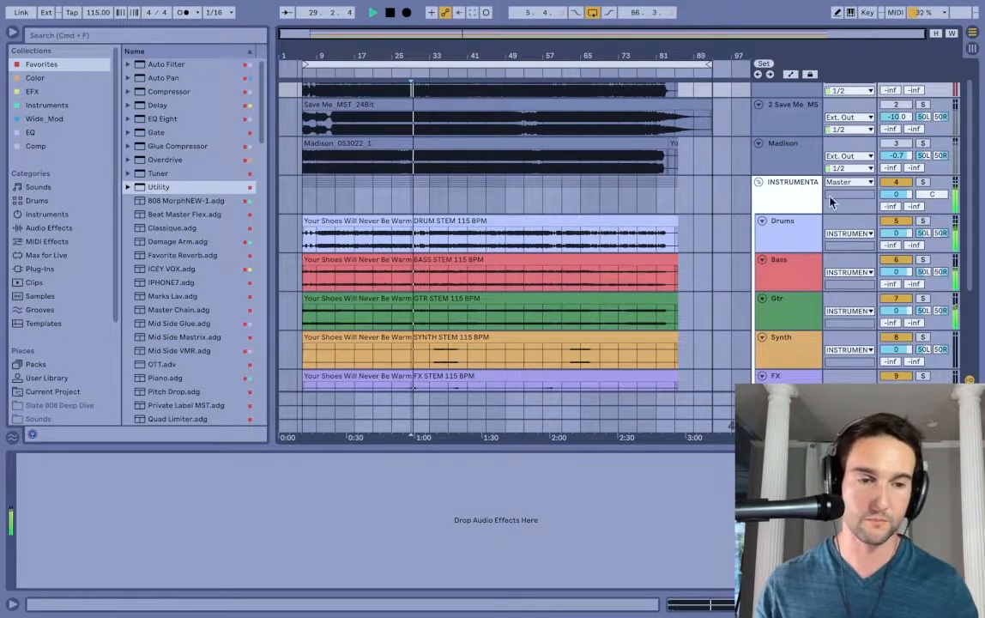
scroll(777, 260, "down", 1)
scroll(777, 260, "up", 1)
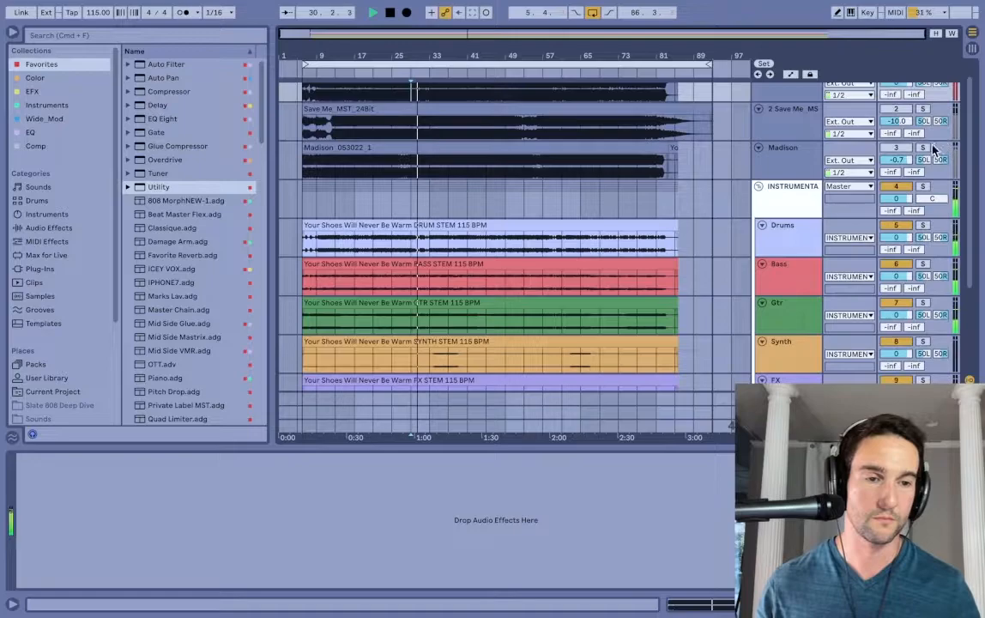
left_click(923, 149)
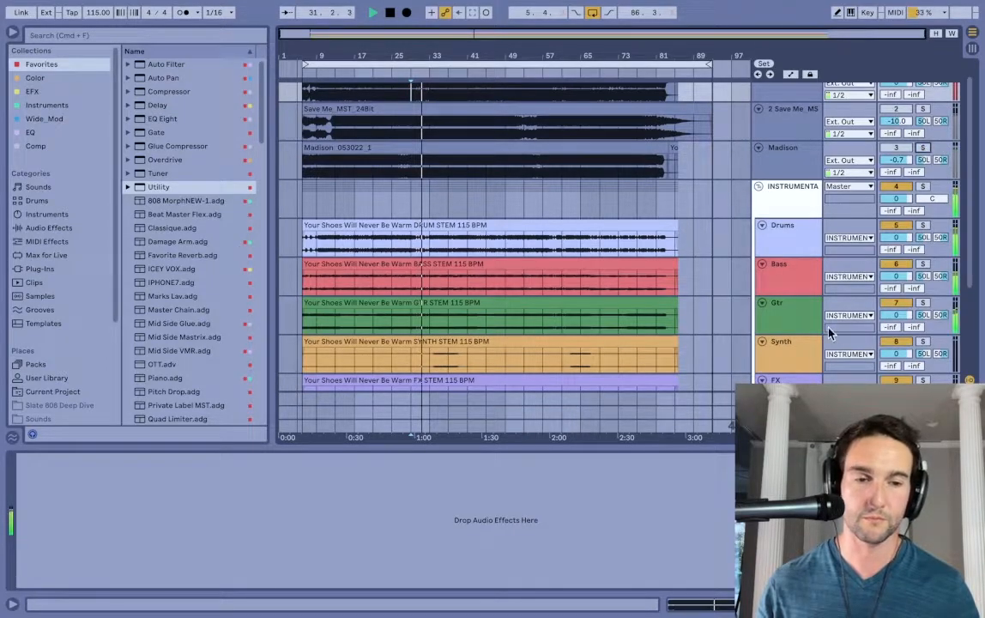
In the Master's Supercharger GT, adjust the wet/dry mix, set the output to 0.8 dB, and close the plug-in
scroll(600, 258, "down", 3)
left_click(695, 426)
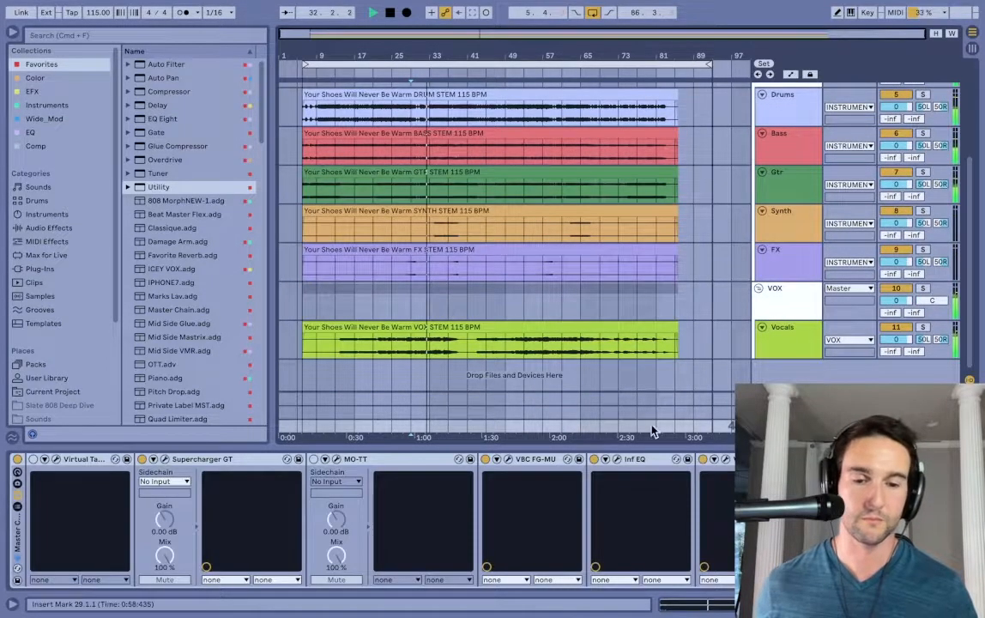
left_click(165, 459)
left_click_drag(624, 423, 611, 137)
left_click_drag(652, 191, 652, 171)
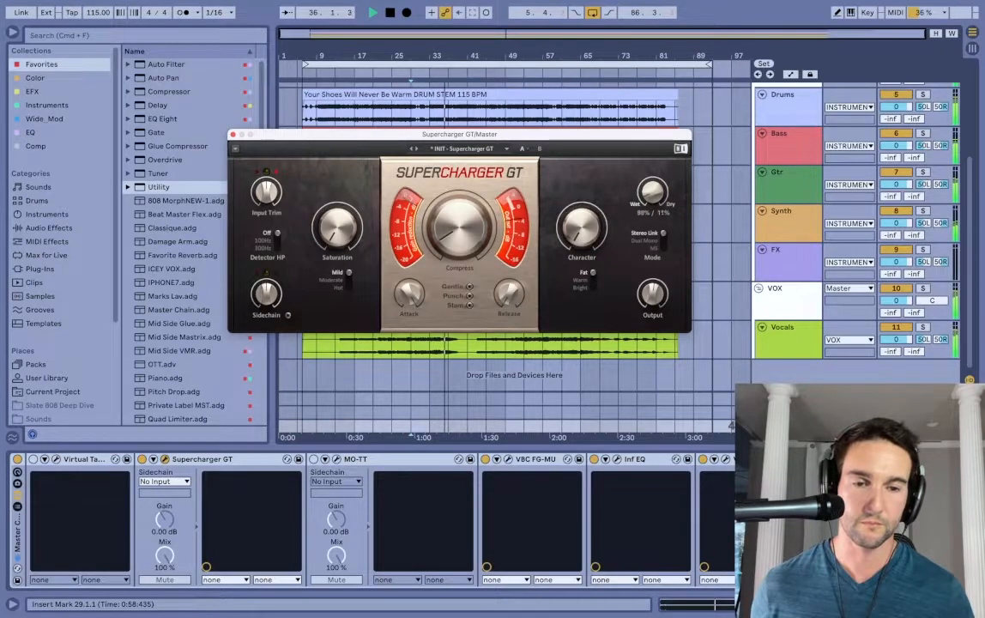
left_click_drag(652, 171, 652, 194)
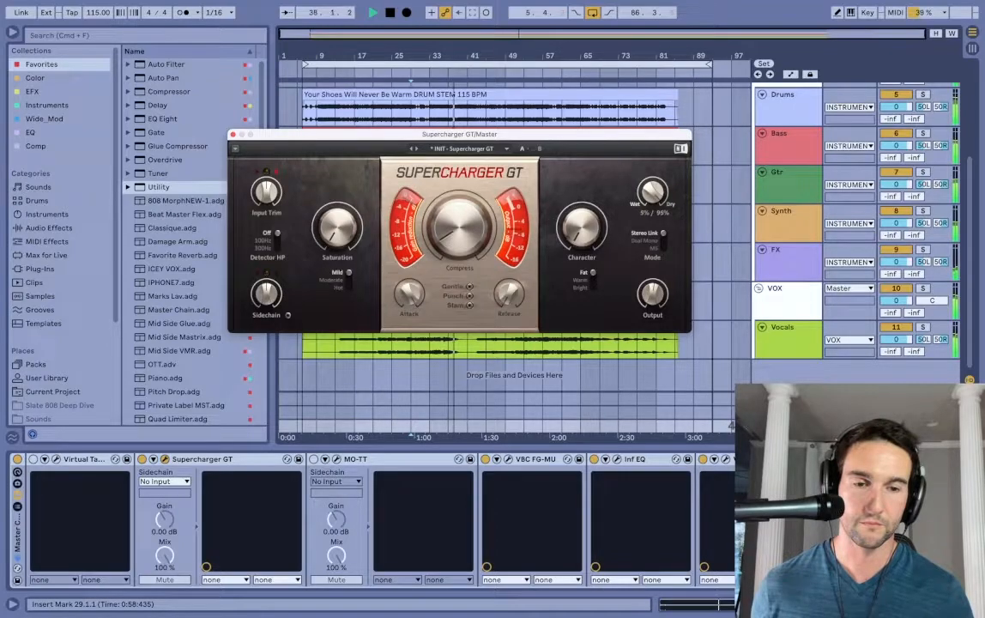
left_click_drag(652, 294, 652, 292)
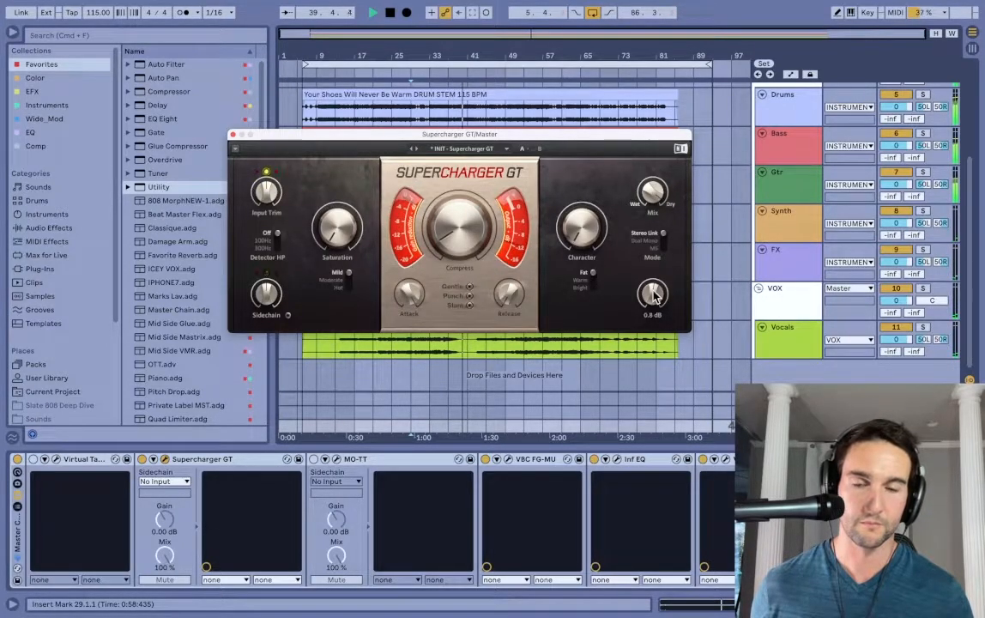
left_click(232, 135)
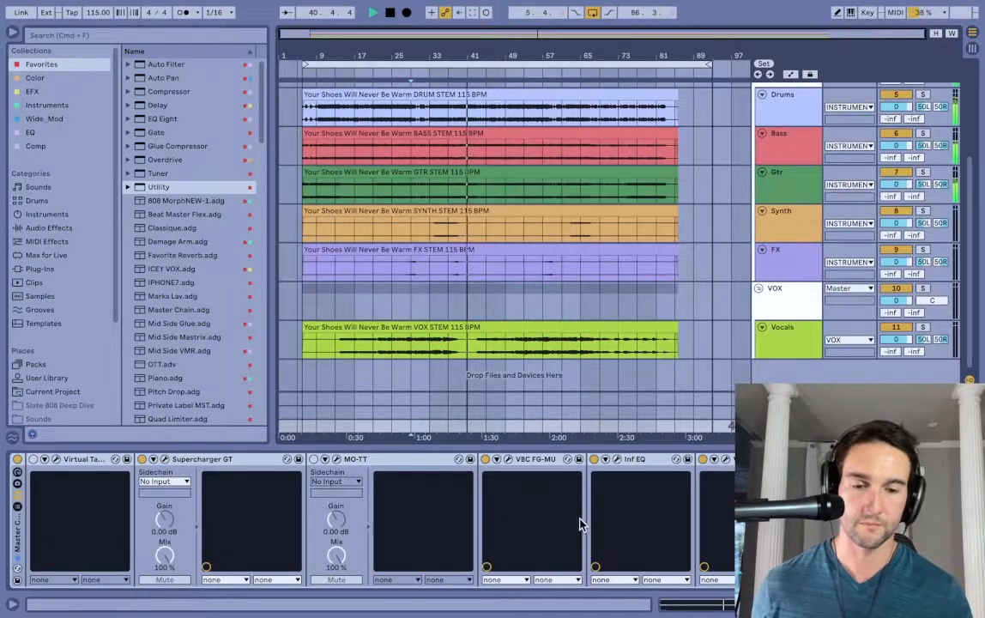
In the Master's VBC FG-MU, set the lower channel's makeup gain to 1.8 dB and close the plug-in
scroll(561, 509, "right", 1)
left_click(490, 459)
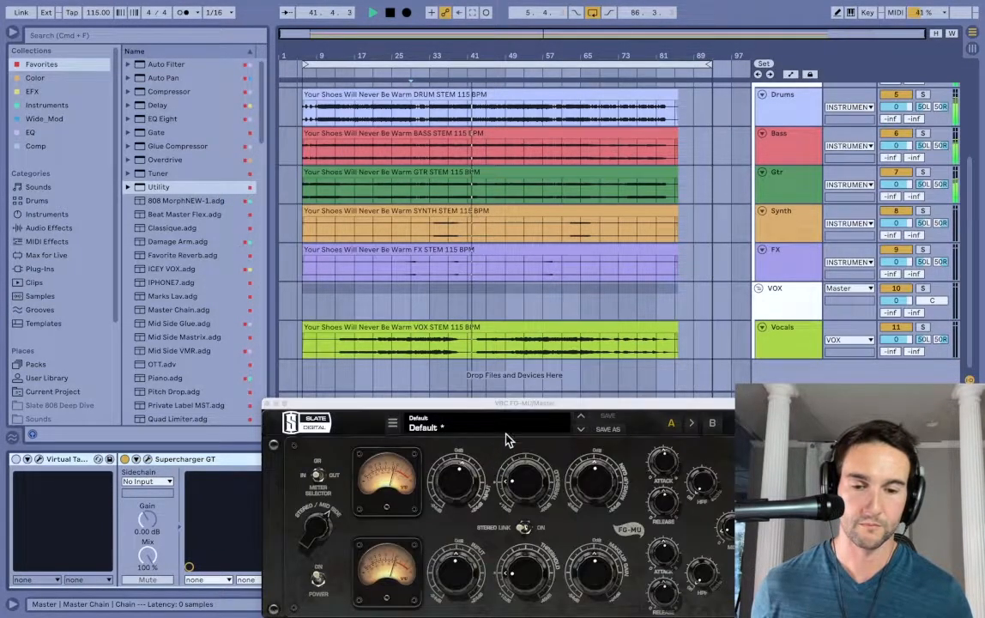
left_click_drag(536, 413, 489, 113)
mouse_move(554, 275)
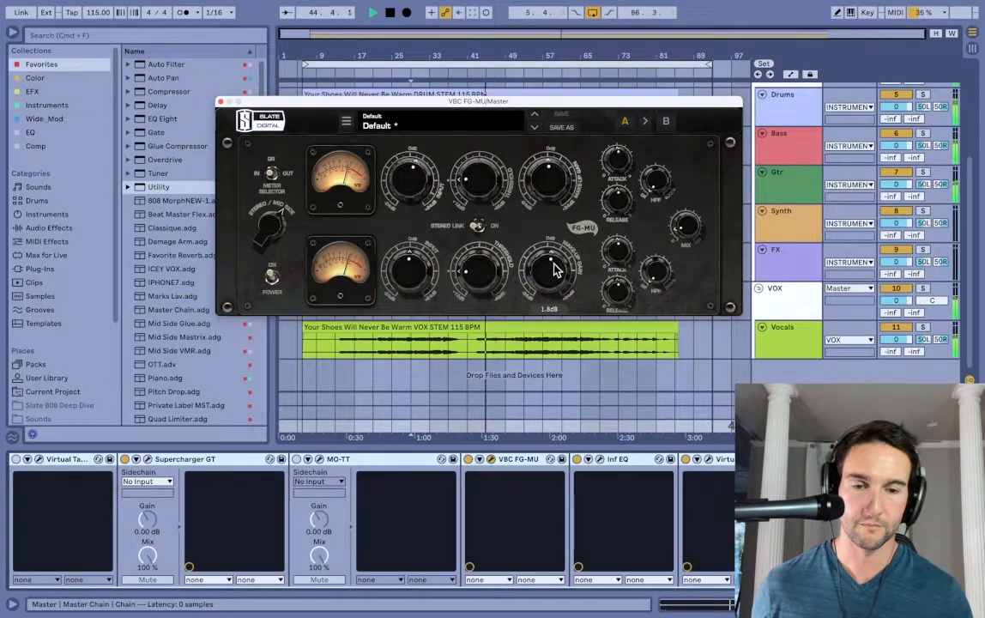
left_click(219, 102)
Add a VBC FG-MU compressor after the Virtual Mix Rack on the Vocals track and switch it to Mid-Side mode
left_click(780, 343)
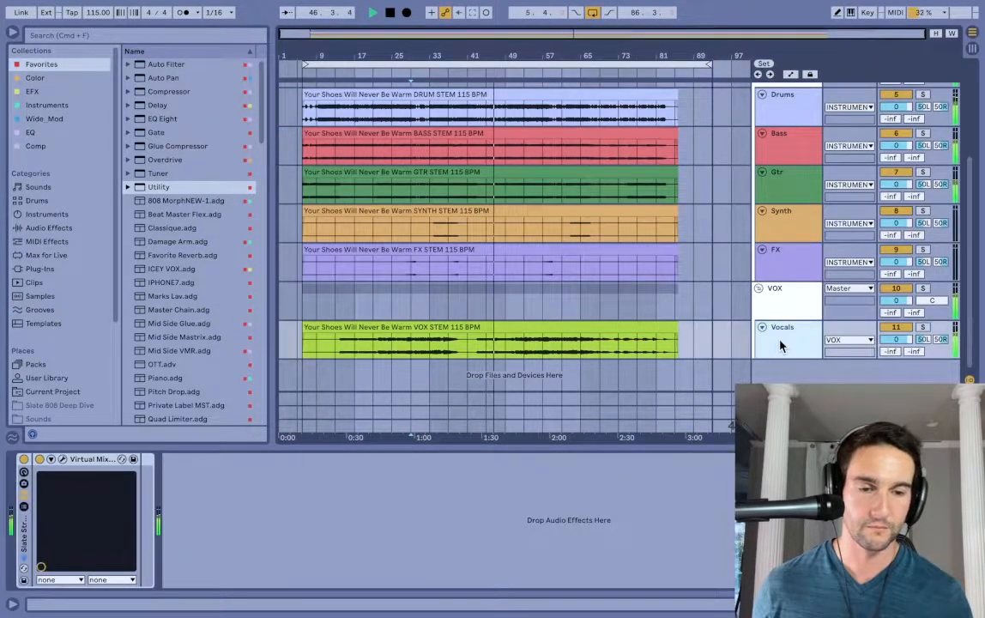
left_click(37, 147)
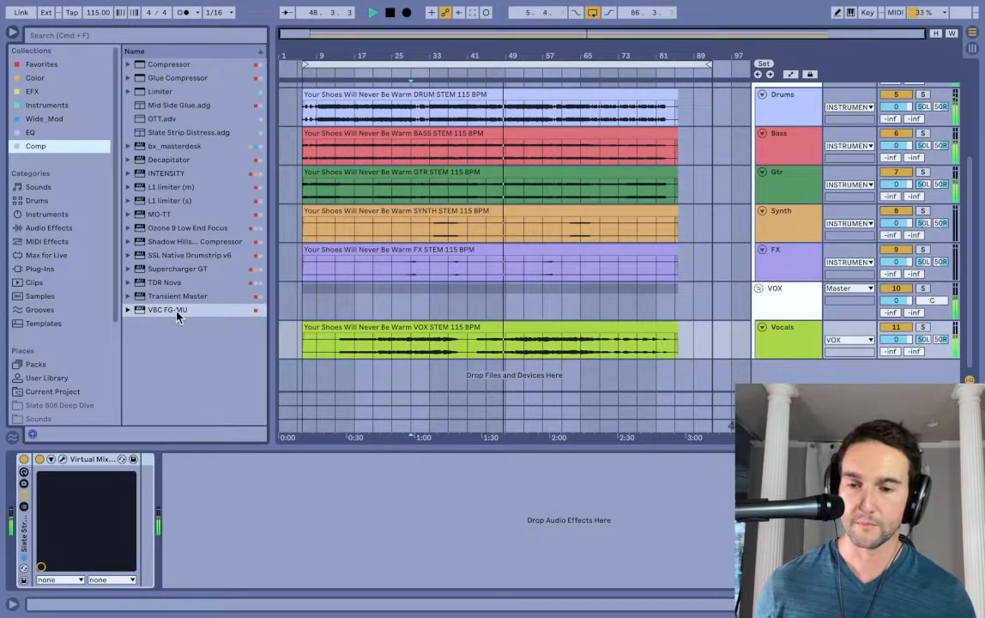
double_click(163, 309)
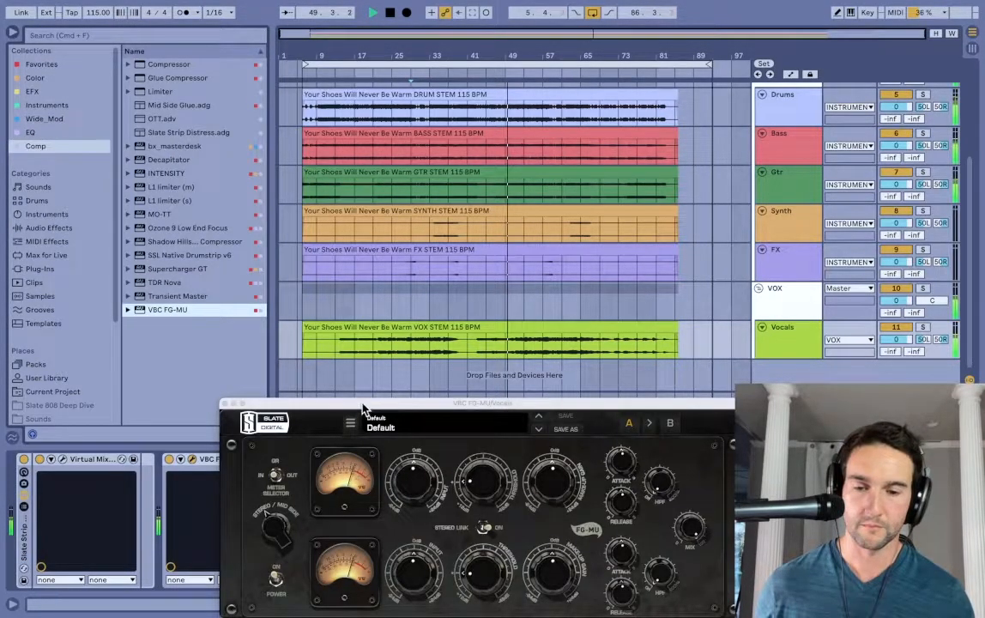
left_click_drag(363, 410, 369, 78)
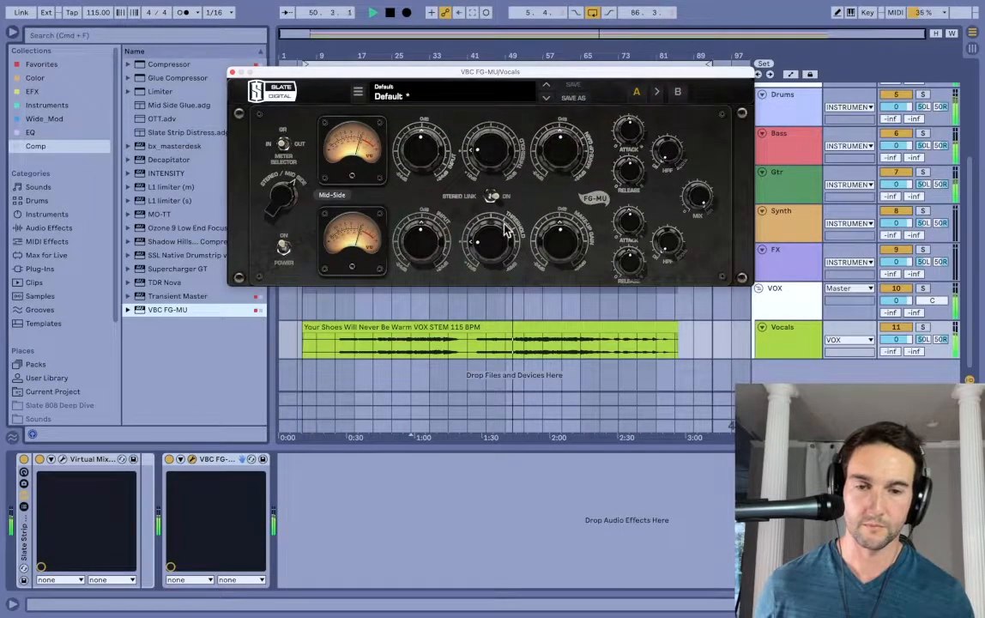
Unlink the channels of the Vocals VBC FG-MU and set the upper channel's input to 1.7 dB
mouse_move(427, 153)
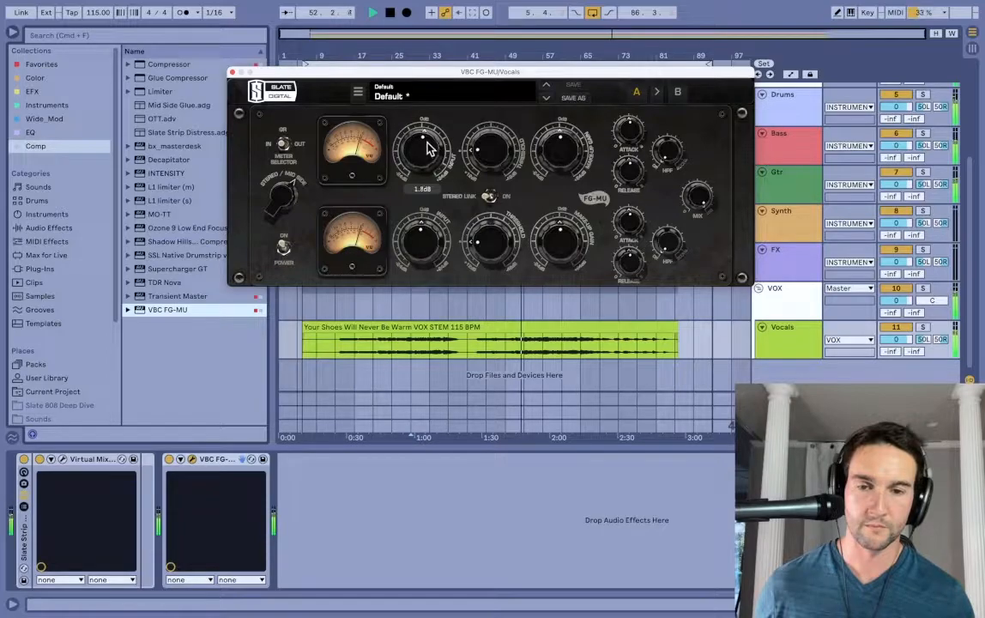
left_click_drag(426, 142, 426, 146)
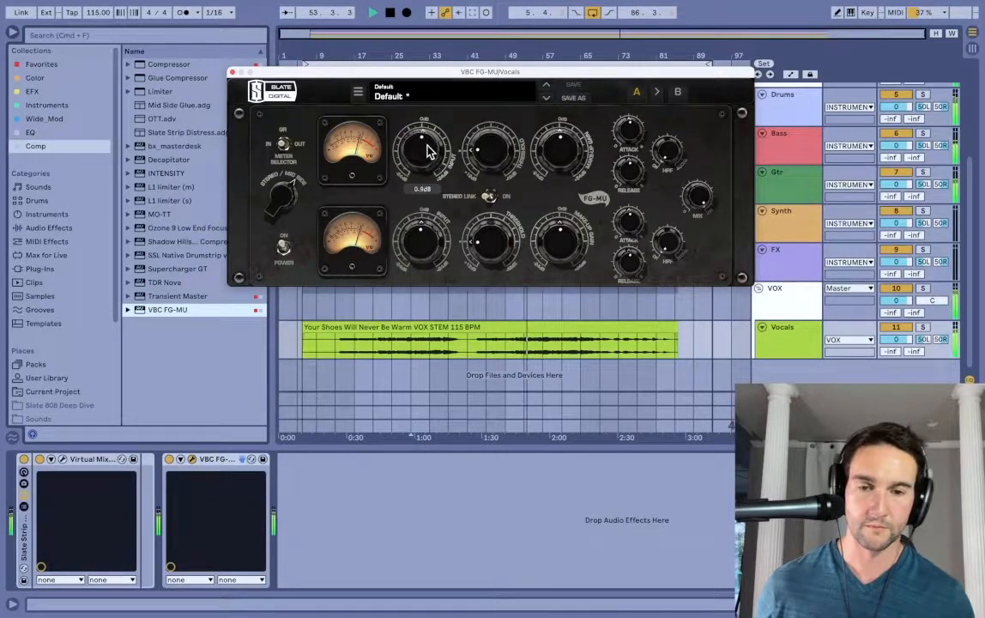
left_click(488, 196)
mouse_move(433, 163)
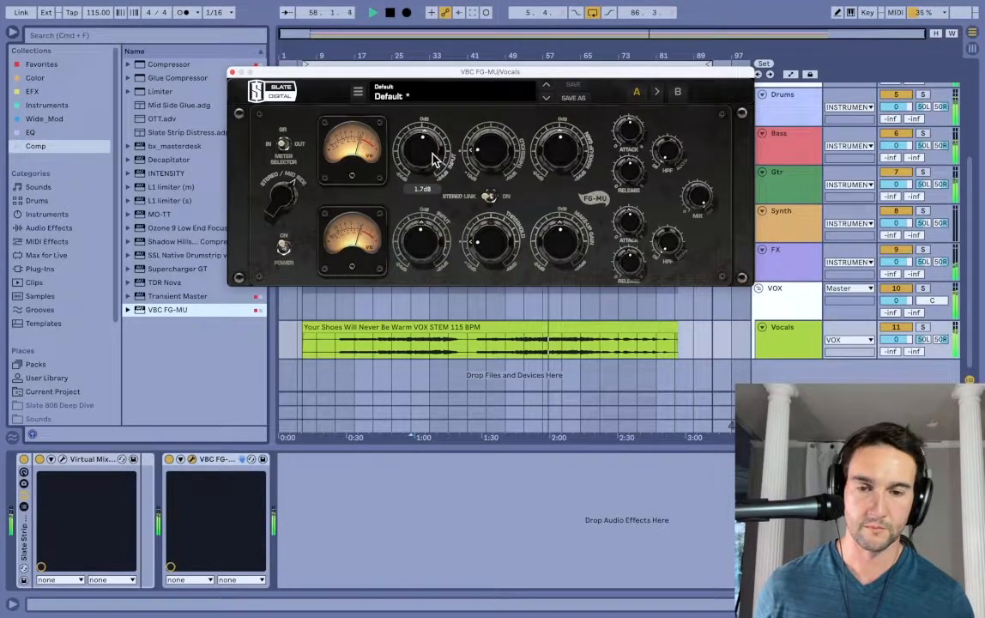
Set the Vocals VBC FG-MU mix to 15% and close the plug-in
mouse_move(698, 200)
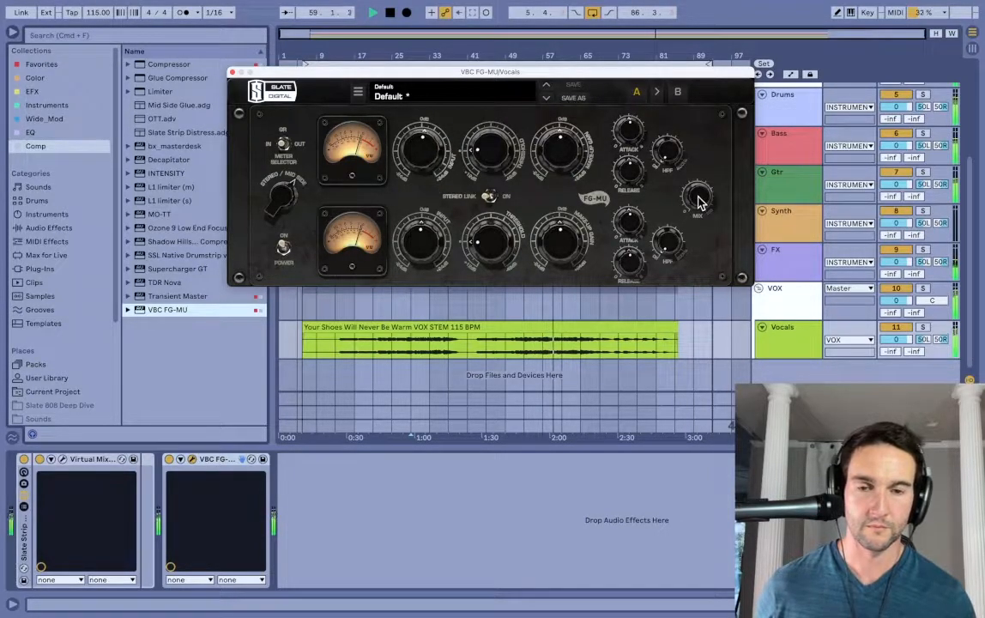
left_click_drag(700, 198, 711, 411)
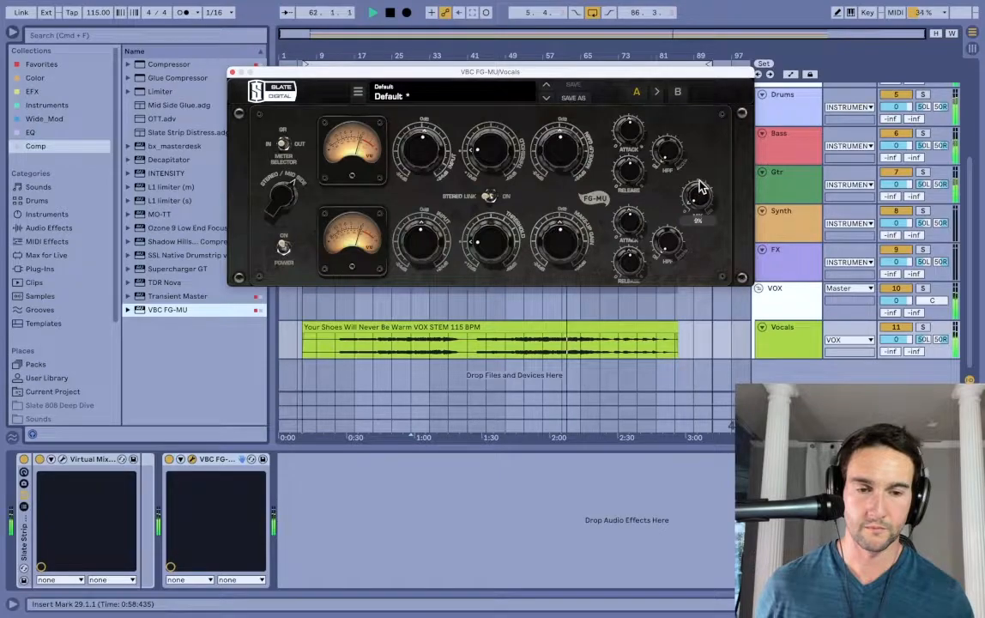
left_click_drag(699, 169, 699, 169)
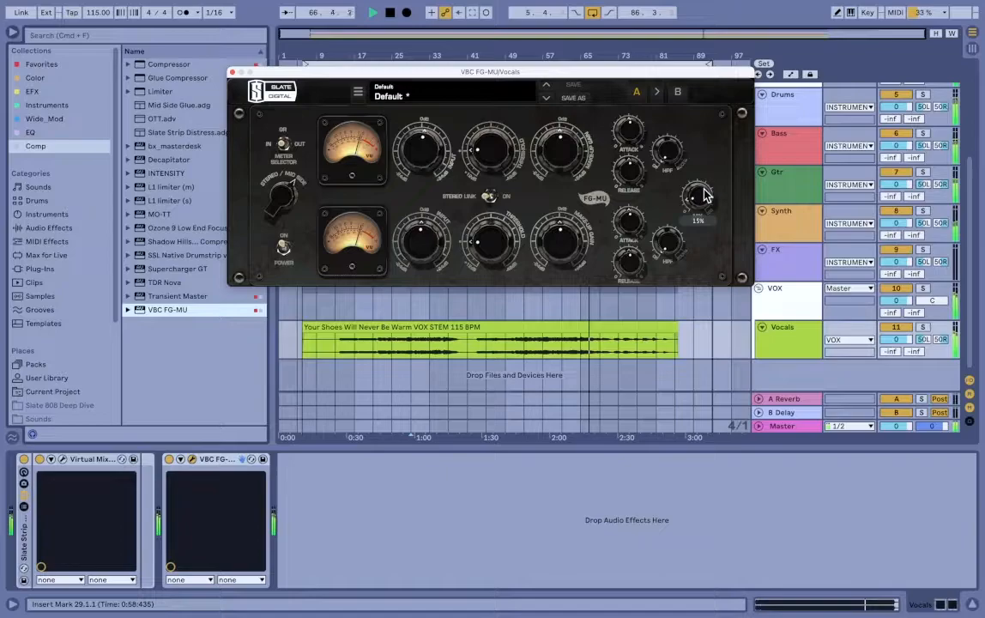
left_click(232, 72)
Stop playback, split the drum stem clip at bar 67, and duplicate the Drums track
scroll(532, 205, "up", 5)
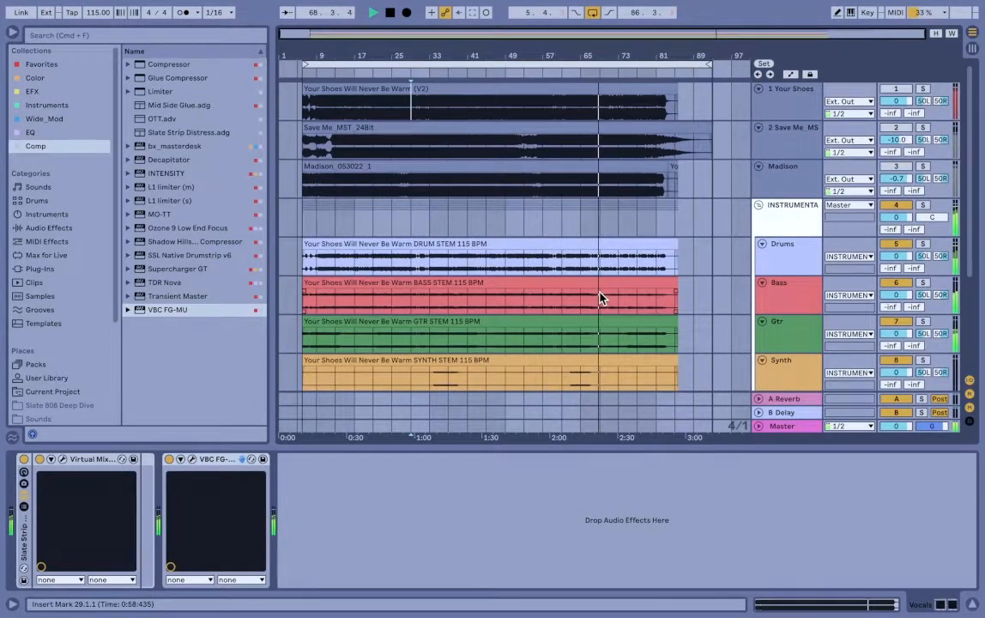
scroll(603, 298, "up", 5, "super")
left_click(507, 262)
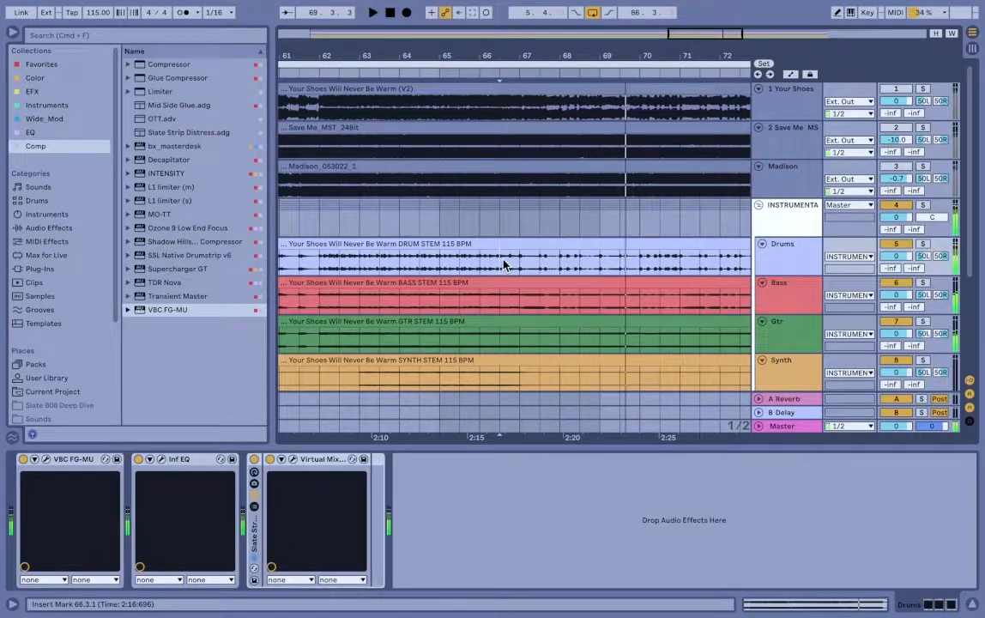
left_click(523, 265)
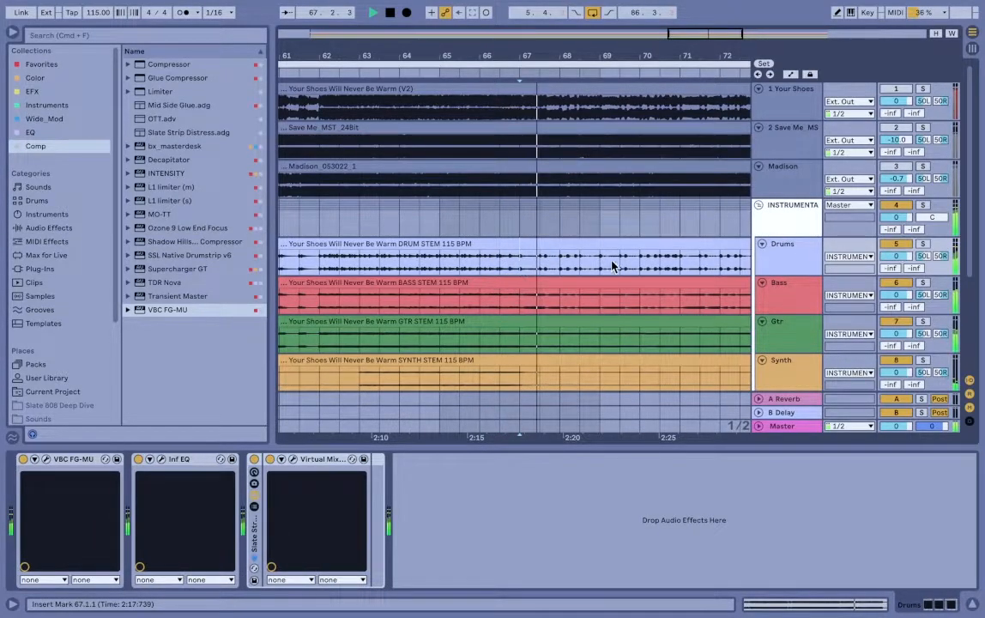
key("space")
key("ctrl+e")
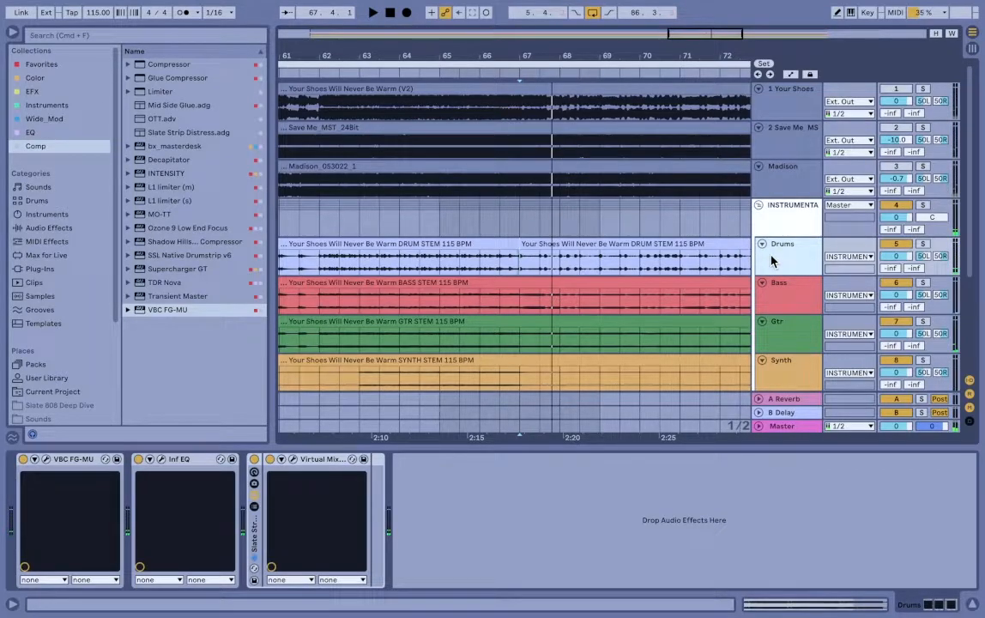
key("ctrl+d")
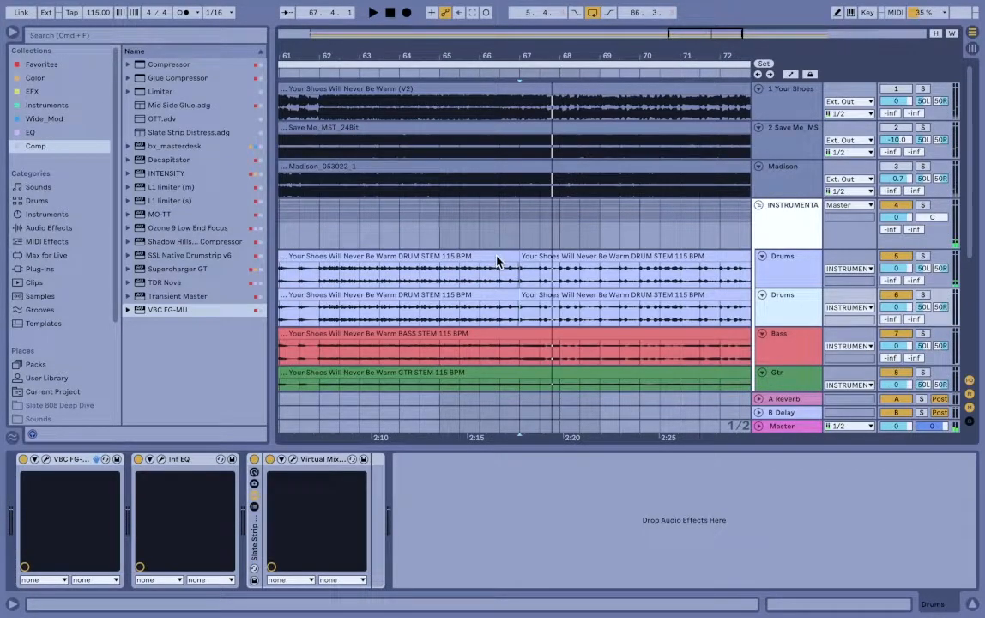
Deactivate the clip after bar 67 on the original Drums track and the clip before bar 67 on the duplicate
left_click(553, 256)
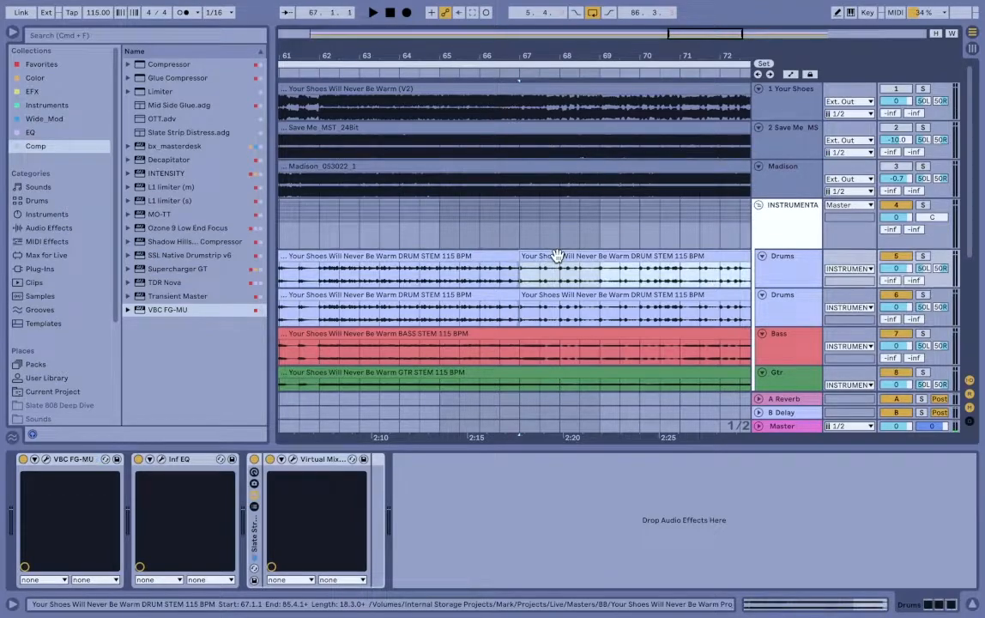
left_click(495, 294)
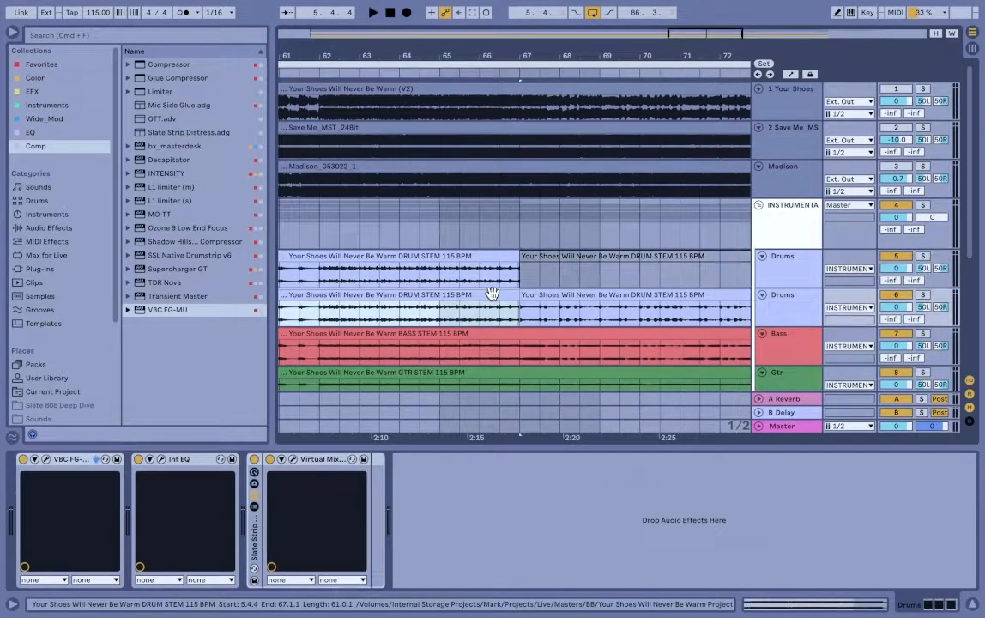
key("0")
key("x")
Play from bar 61 across the drum split at bar 67 to hear the handover to the duplicate Drums track
left_click(598, 321)
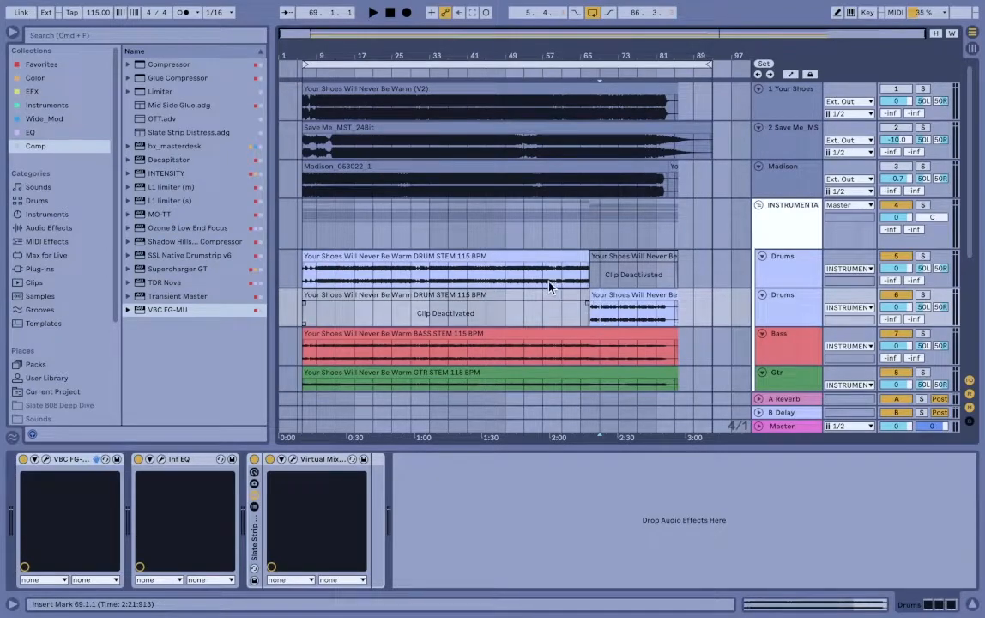
left_click(432, 285)
key("space")
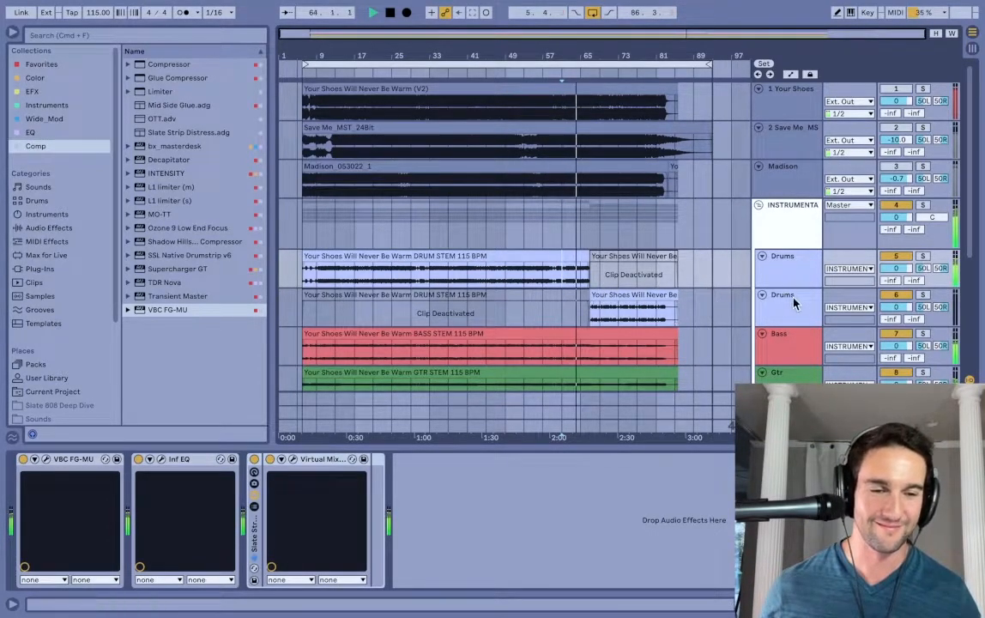
left_click(660, 287)
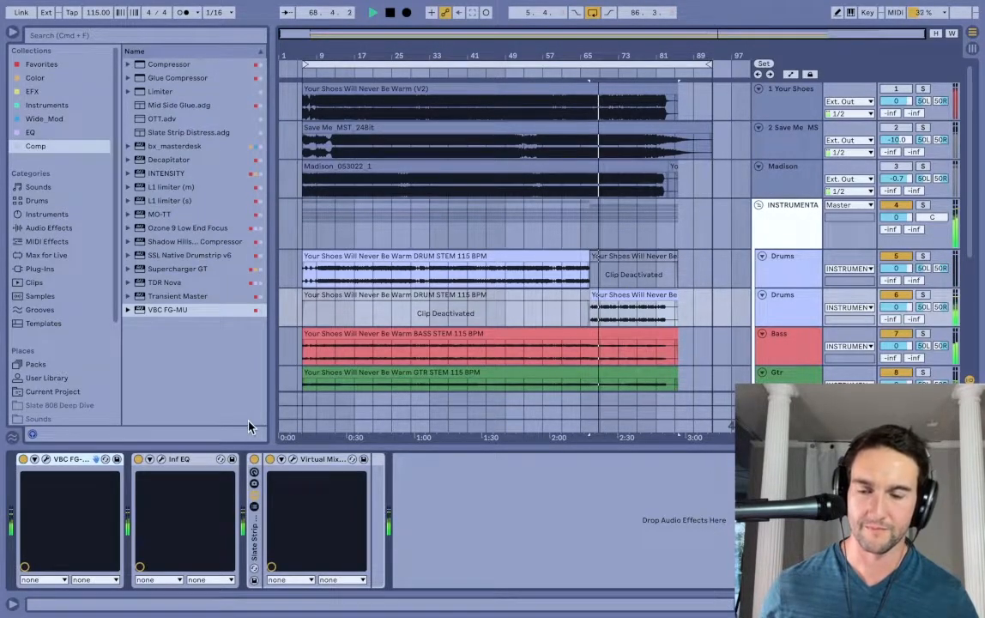
Play from bar 21 and load an FG-N EQ module ahead of FG-Stress in the original Drums track's Virtual Mix Rack
left_click(373, 271)
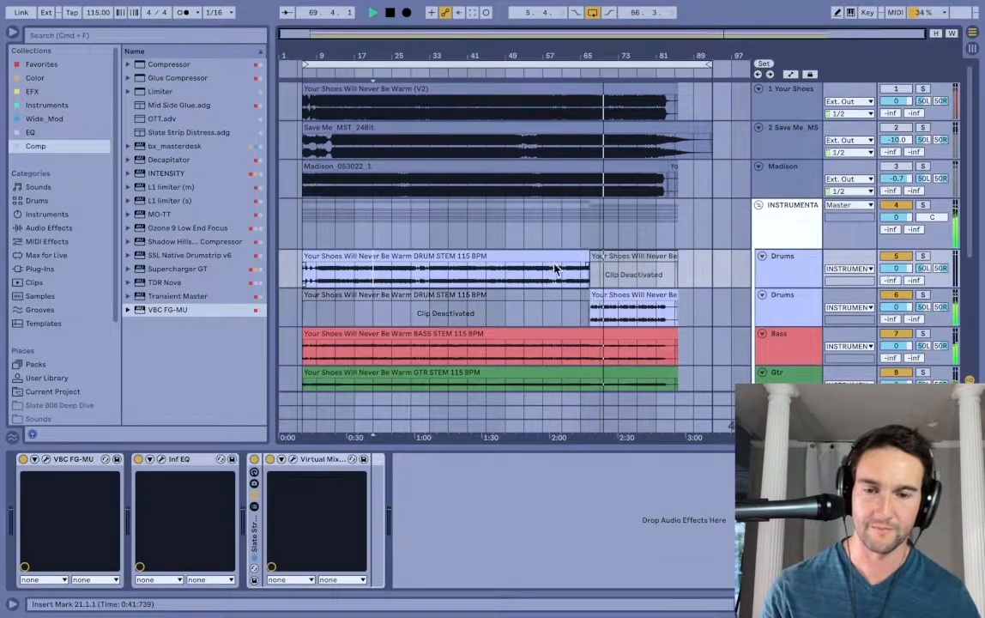
left_click(292, 462)
left_click(293, 460)
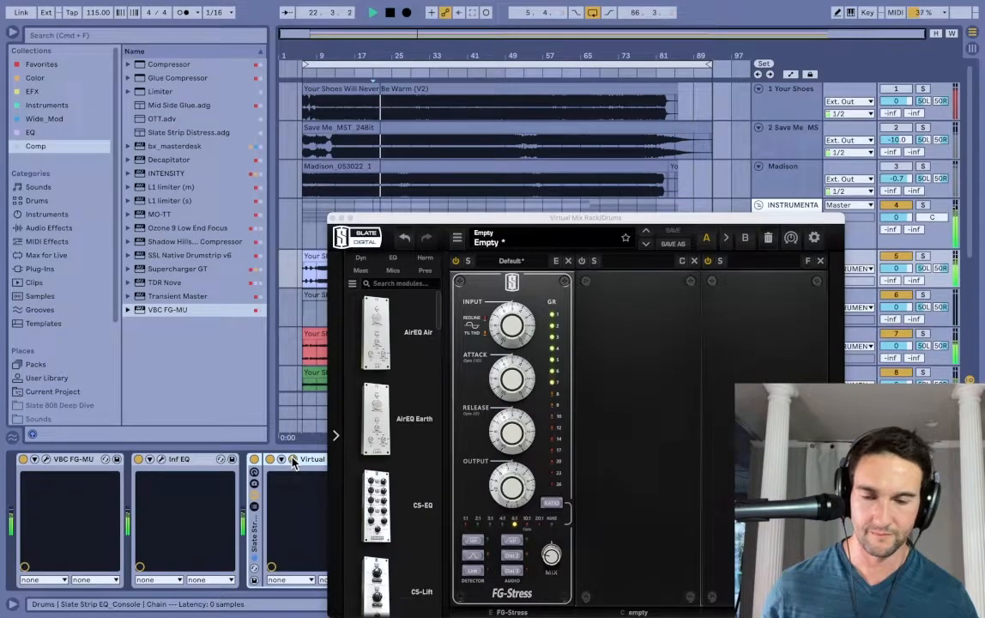
scroll(411, 391, "down", 10)
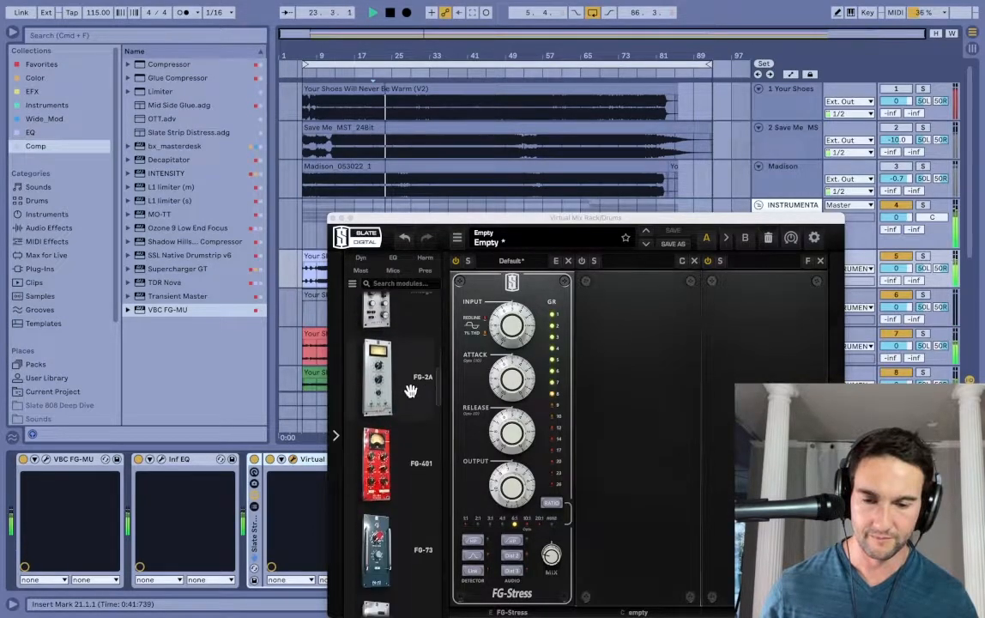
scroll(384, 431, "down", 5)
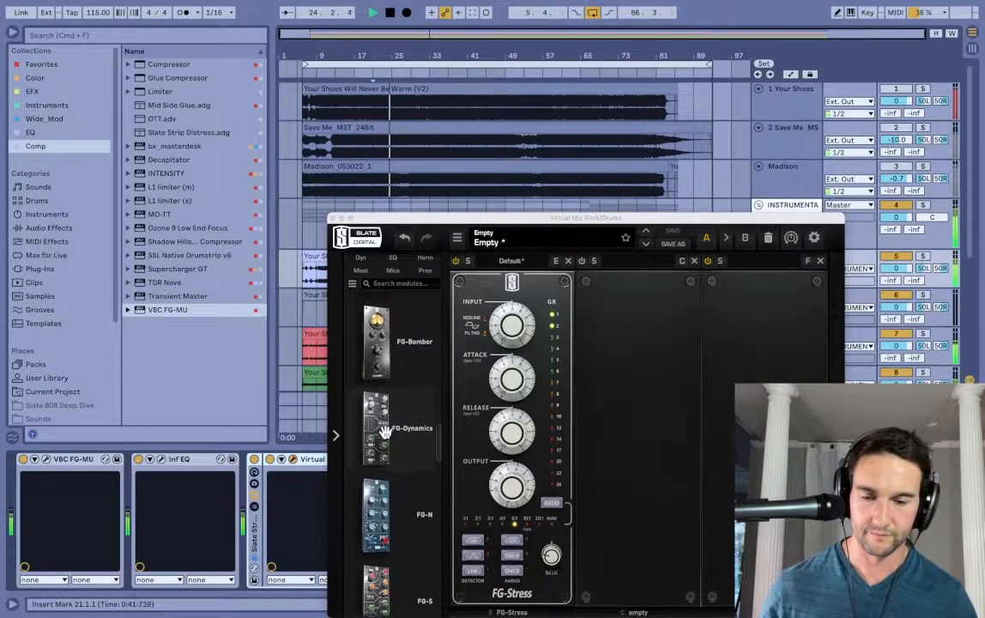
left_click_drag(376, 493, 504, 437)
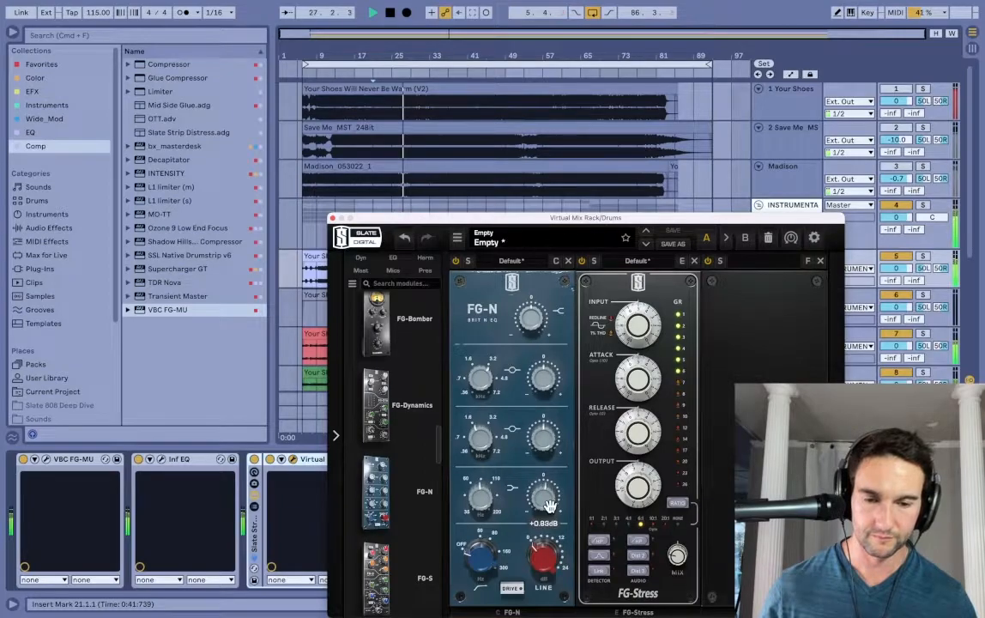
Set the FG-N low band gain on the original Drums track to +0.80 dB and play from bar 65 across the drum split
scroll(549, 507, "down", 1)
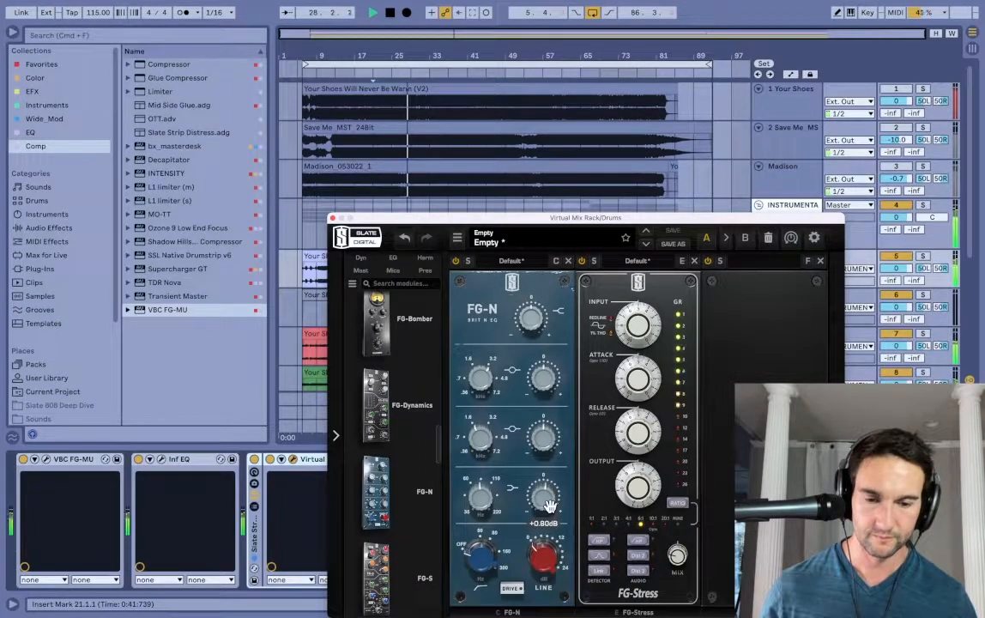
left_click_drag(549, 225, 596, 432)
left_click(585, 322)
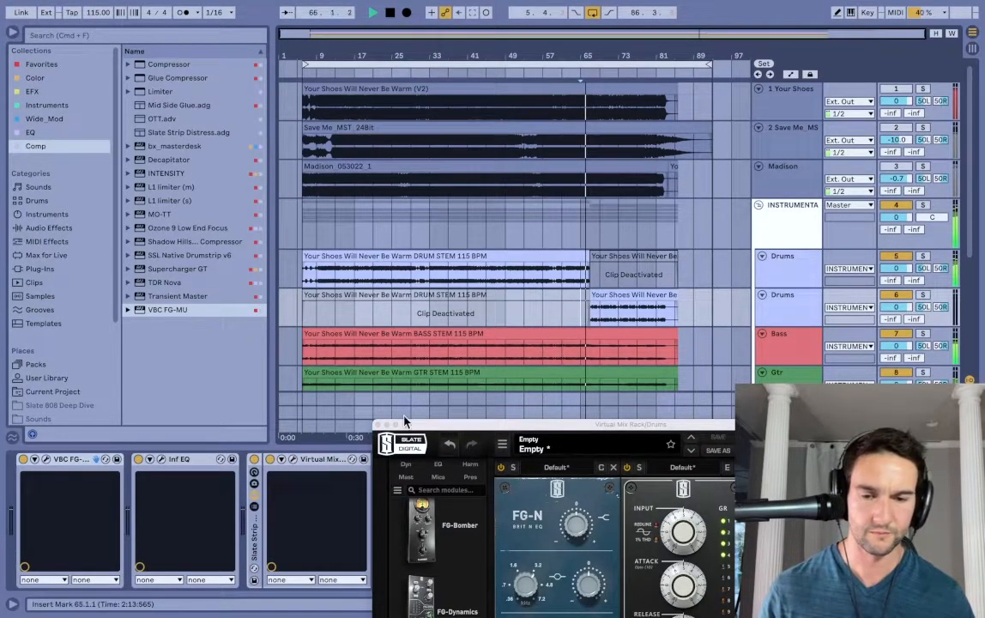
left_click(379, 424)
scroll(793, 344, "down", 5)
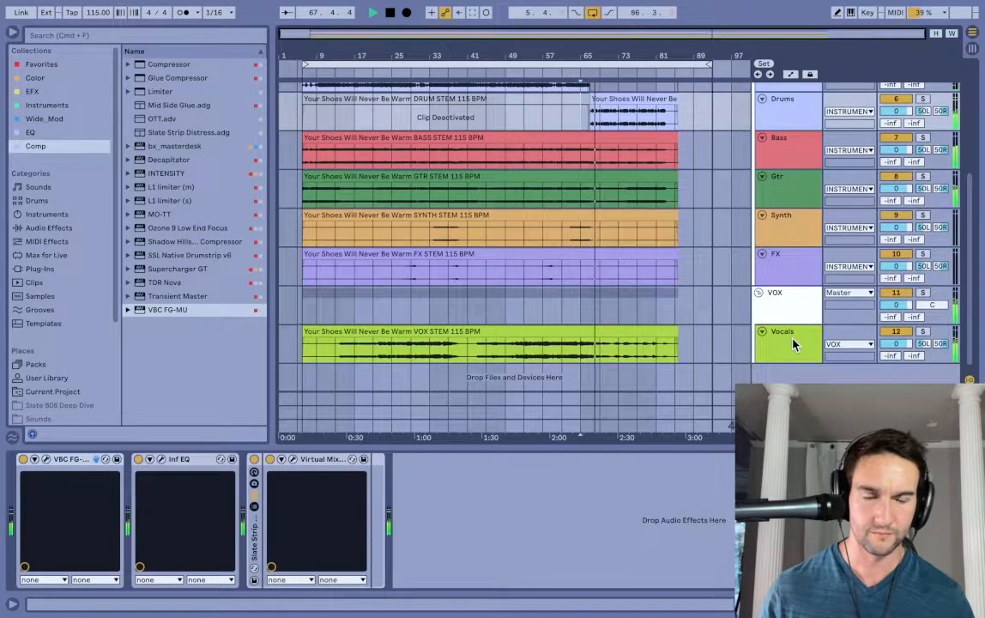
scroll(796, 348, "up", 2)
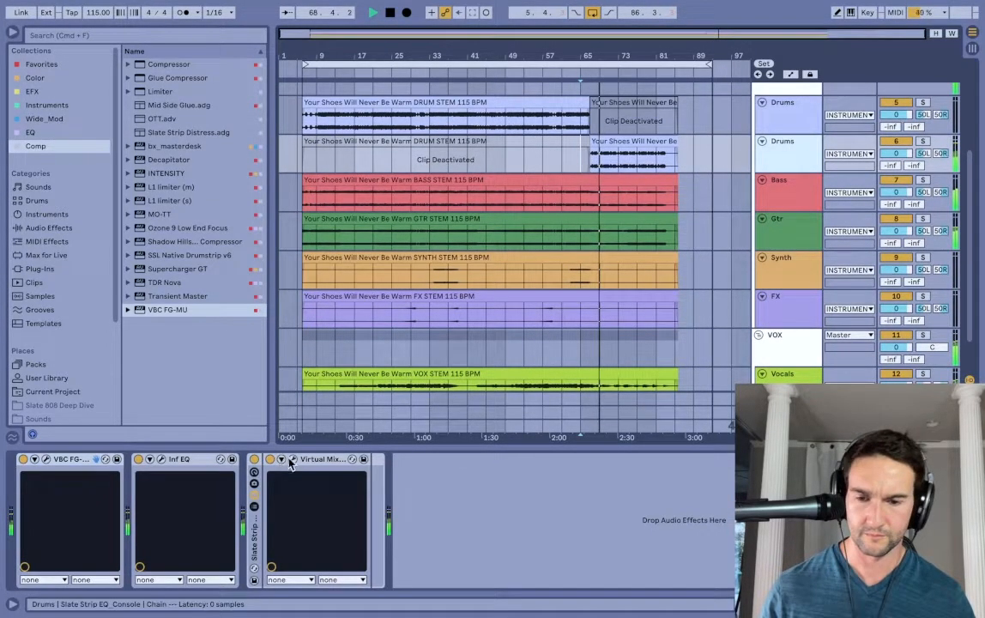
Play from bar 33 and set the original Drums track's FG-N low-mid band to about 677 Hz with +0.37 dB gain
left_click(431, 111)
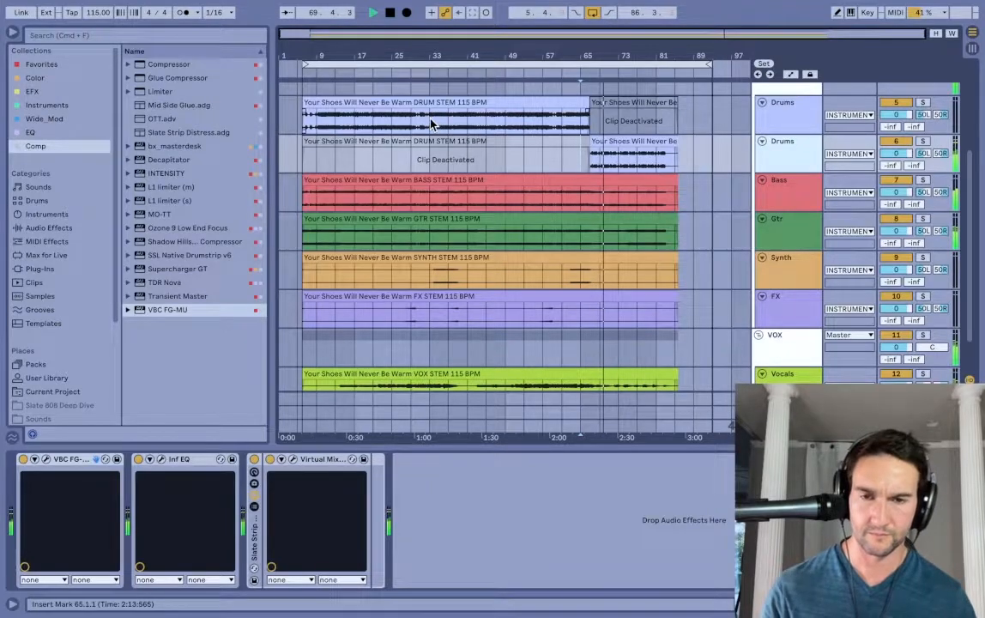
key("space")
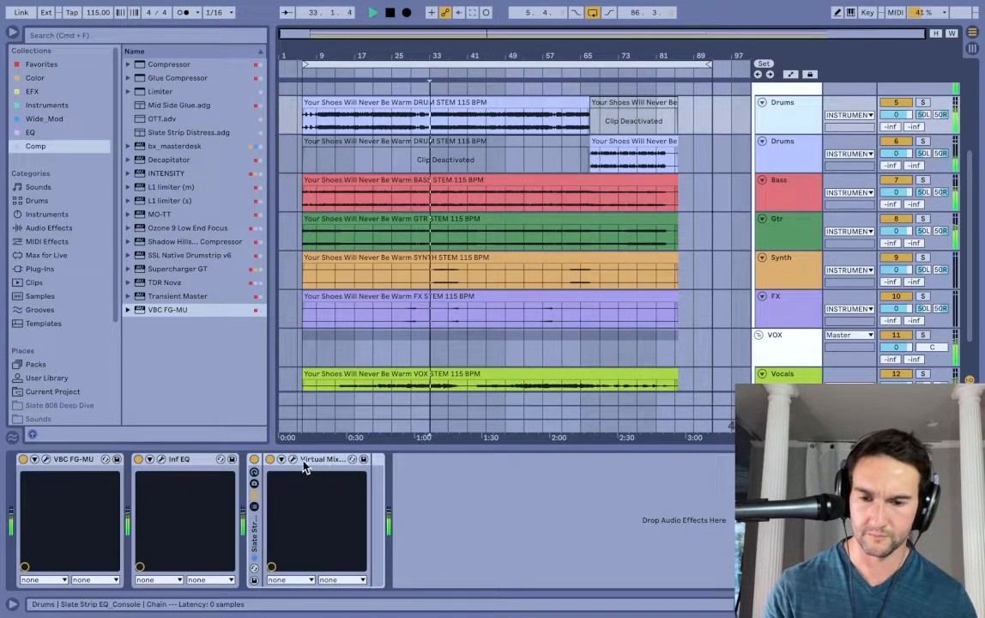
left_click(287, 460)
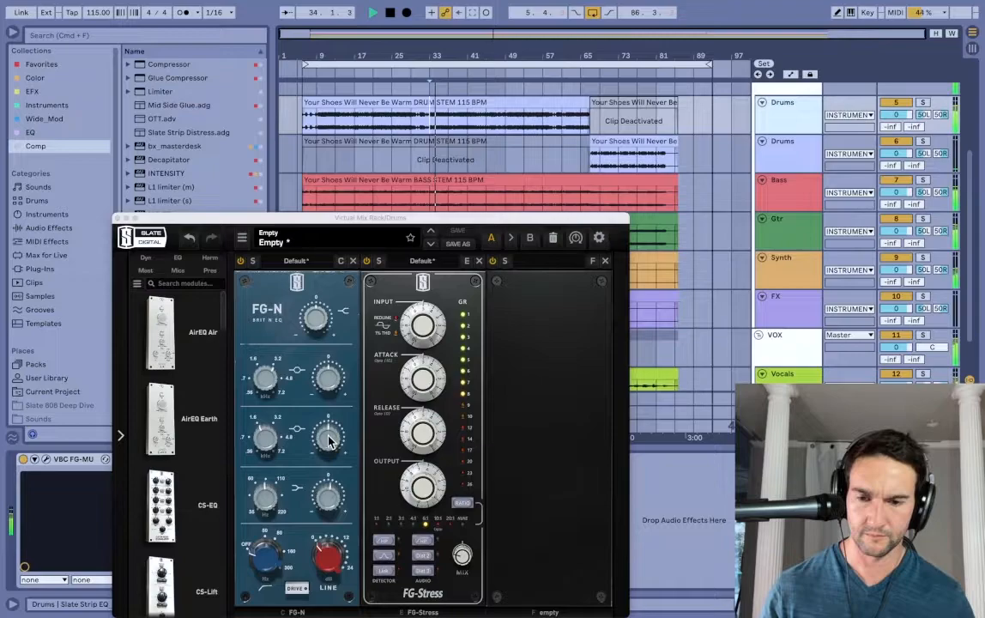
left_click_drag(333, 431, 331, 417)
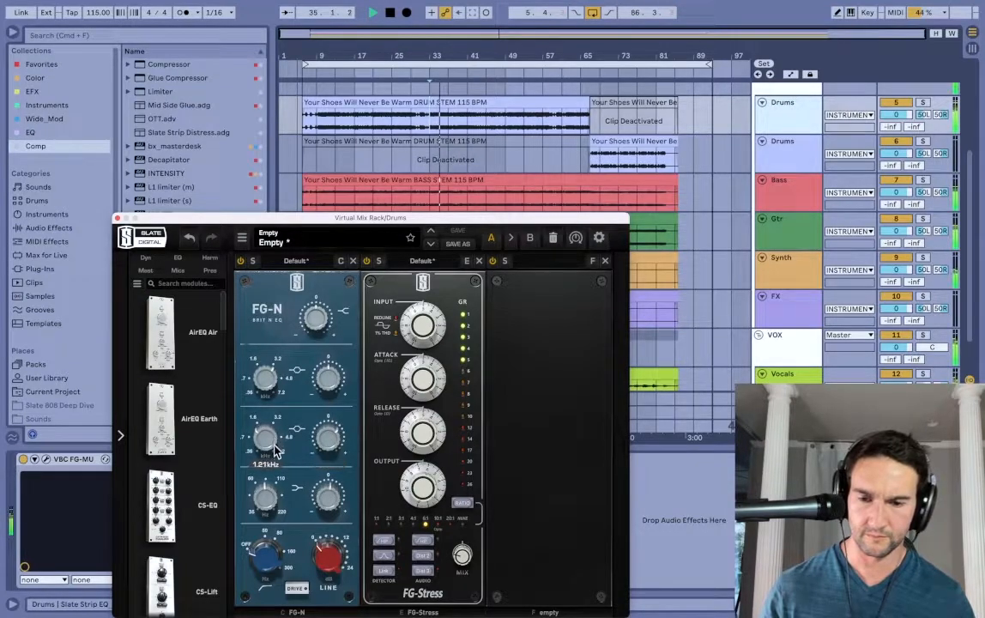
scroll(275, 463, "down", 5)
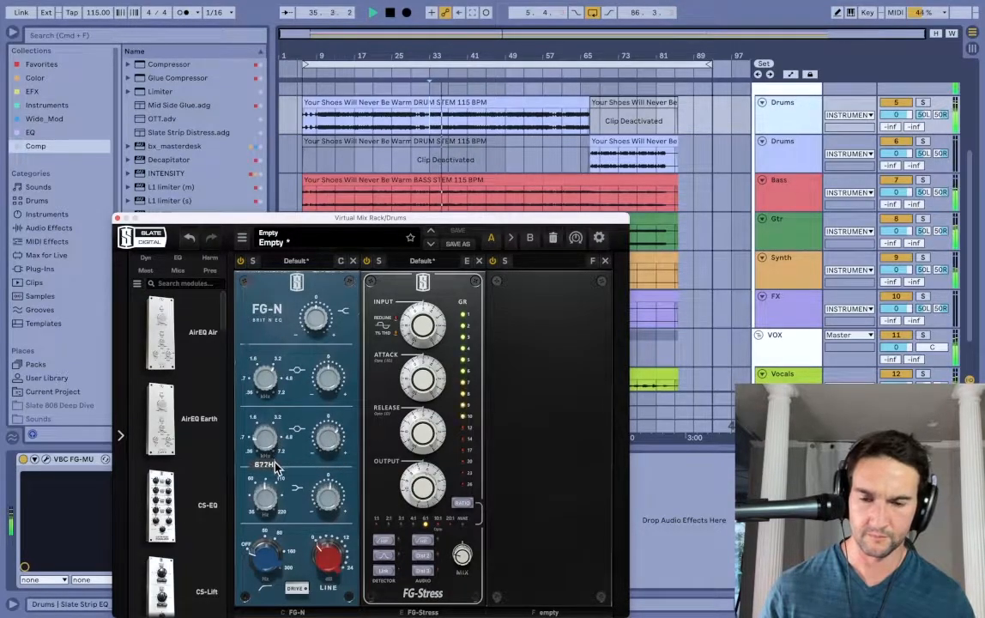
double_click(333, 444)
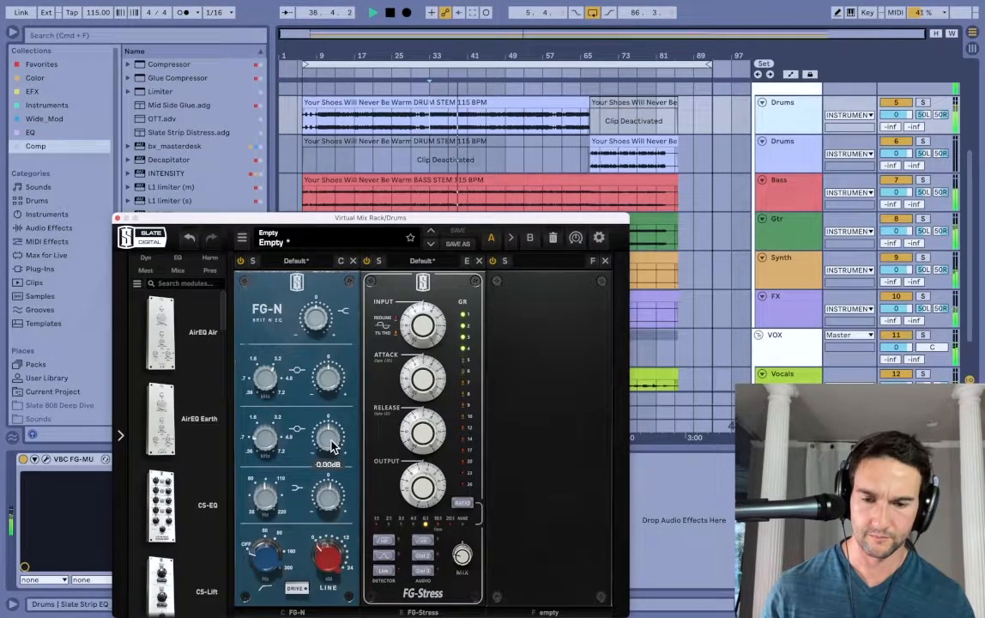
left_click_drag(333, 445, 332, 443)
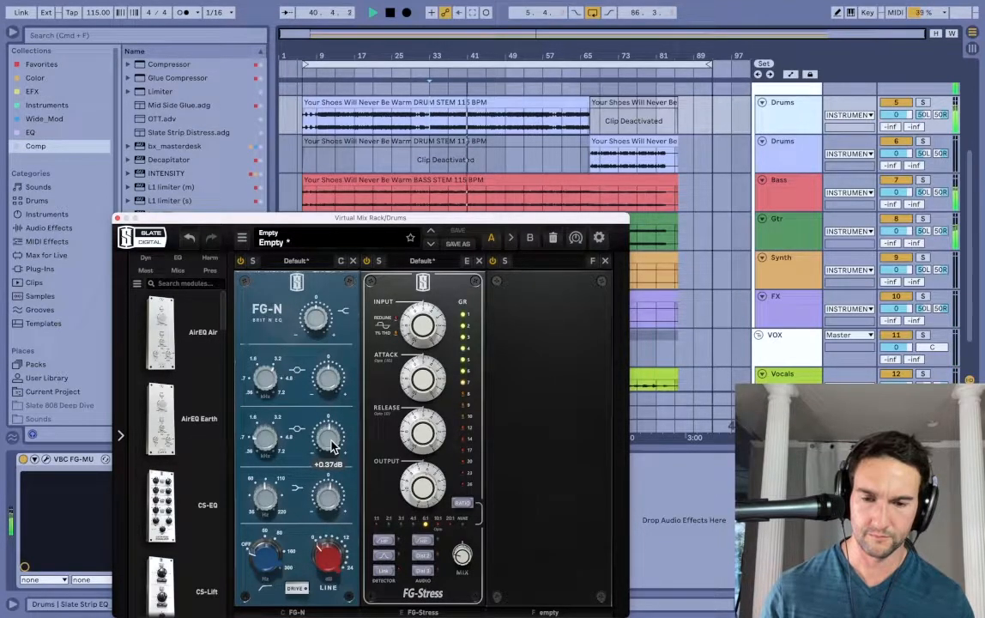
left_click(119, 218)
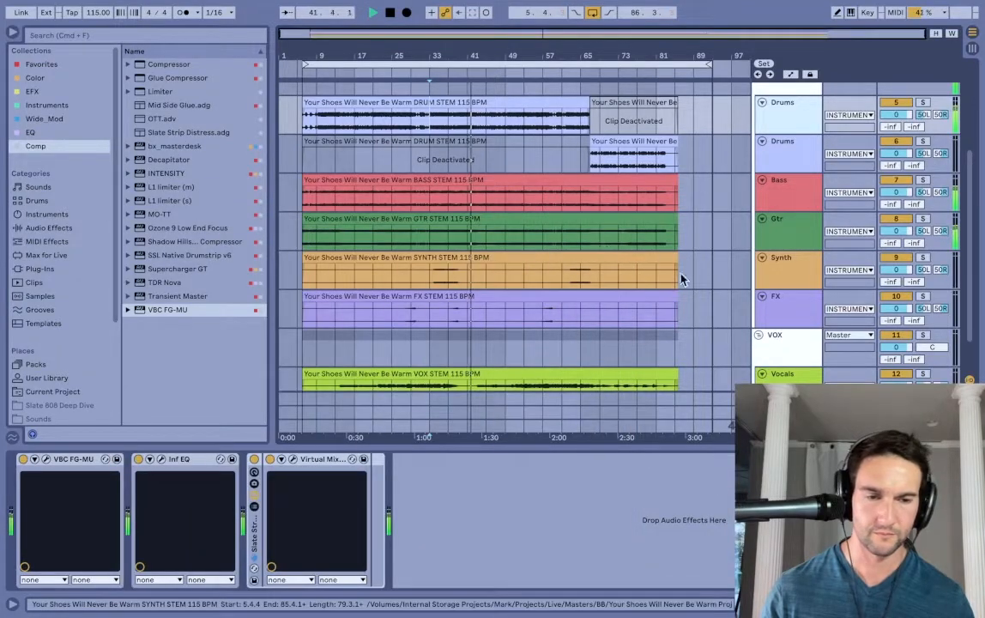
Set the high band gain of the FG-N EQ in the Gtr track's Virtual Mix Rack to +0.80 dB
left_click(792, 242)
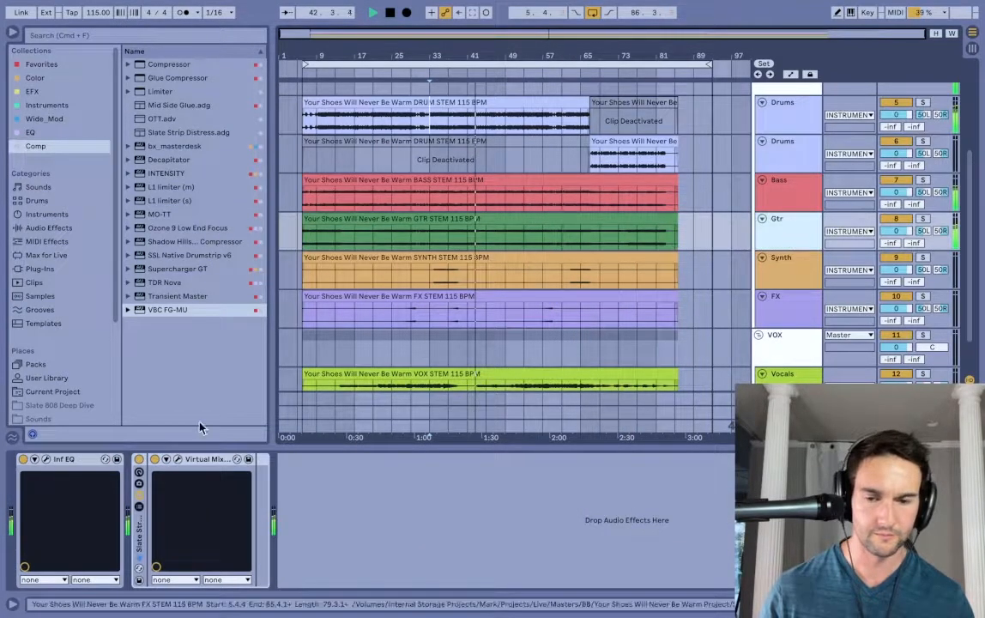
left_click(165, 460)
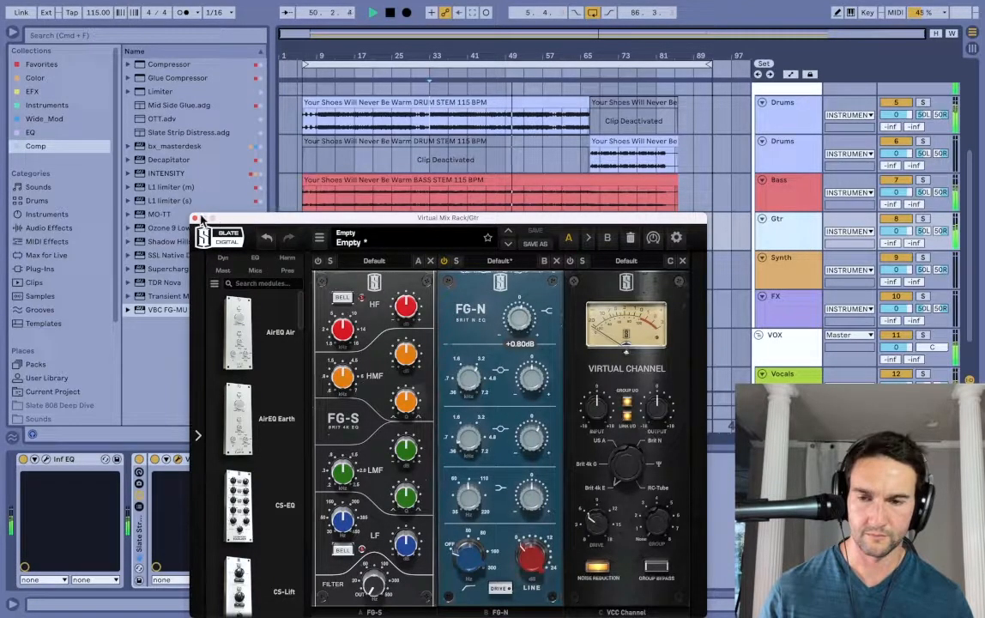
left_click(195, 220)
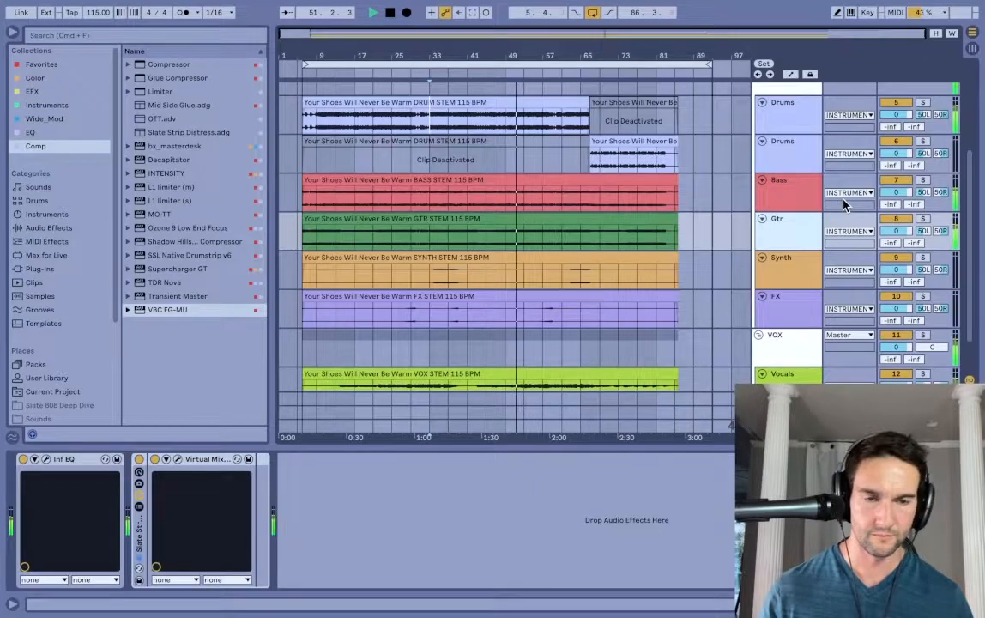
Solo the Madison reference track briefly to compare it with the mix
scroll(837, 343, "up", 4)
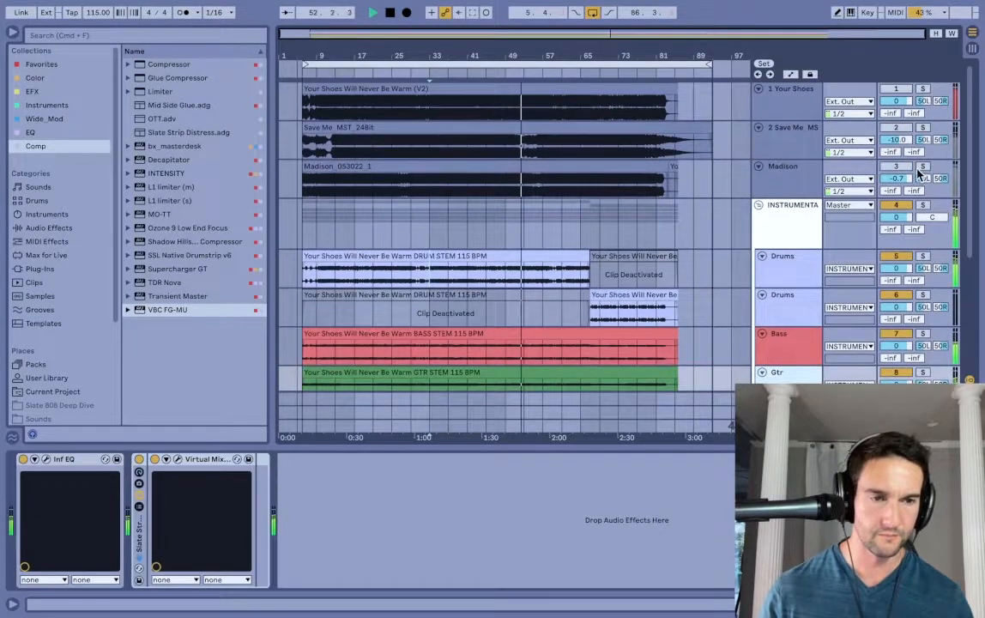
left_click(922, 168)
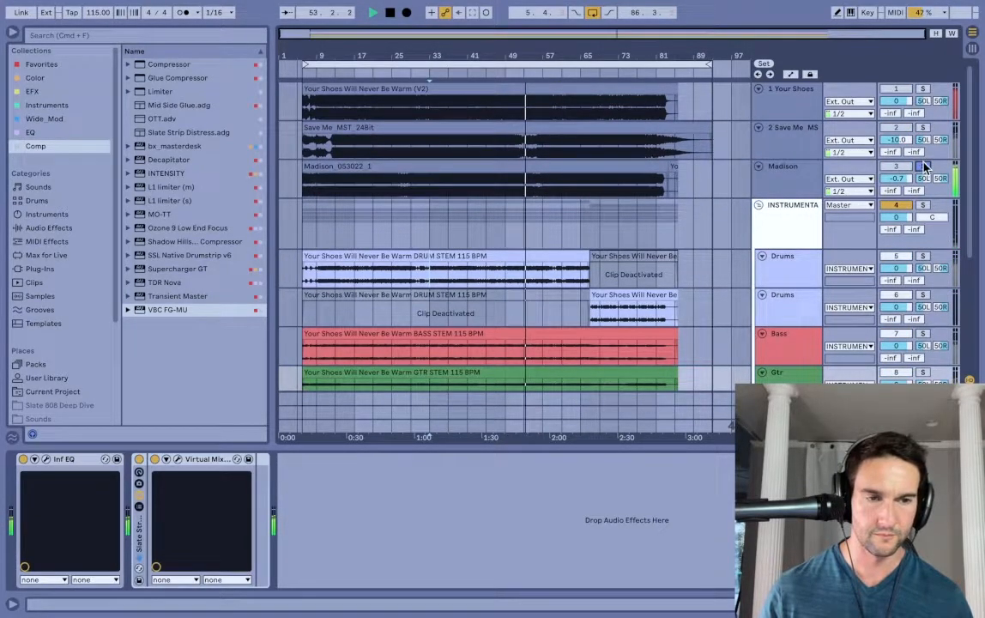
left_click(922, 167)
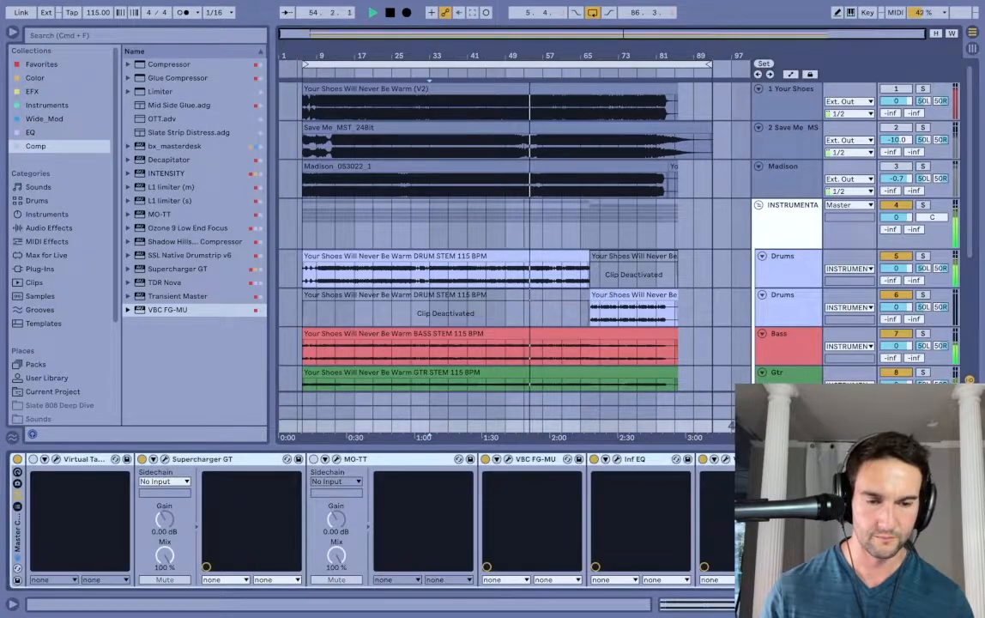
Set the mix amount of the VBC FG-MU compressor on the Master track to 21%
left_click(507, 459)
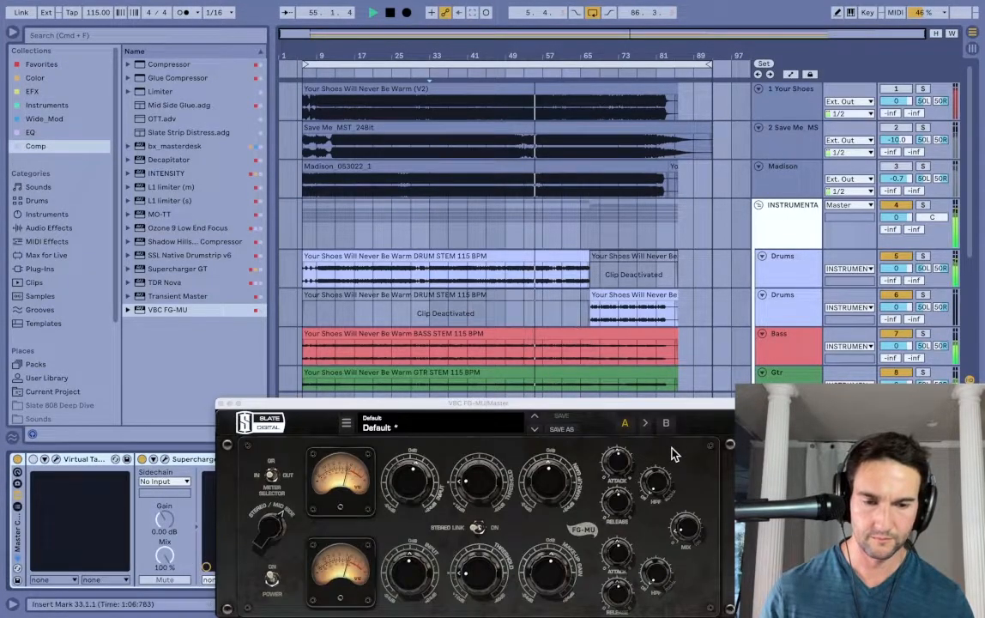
left_click(686, 525)
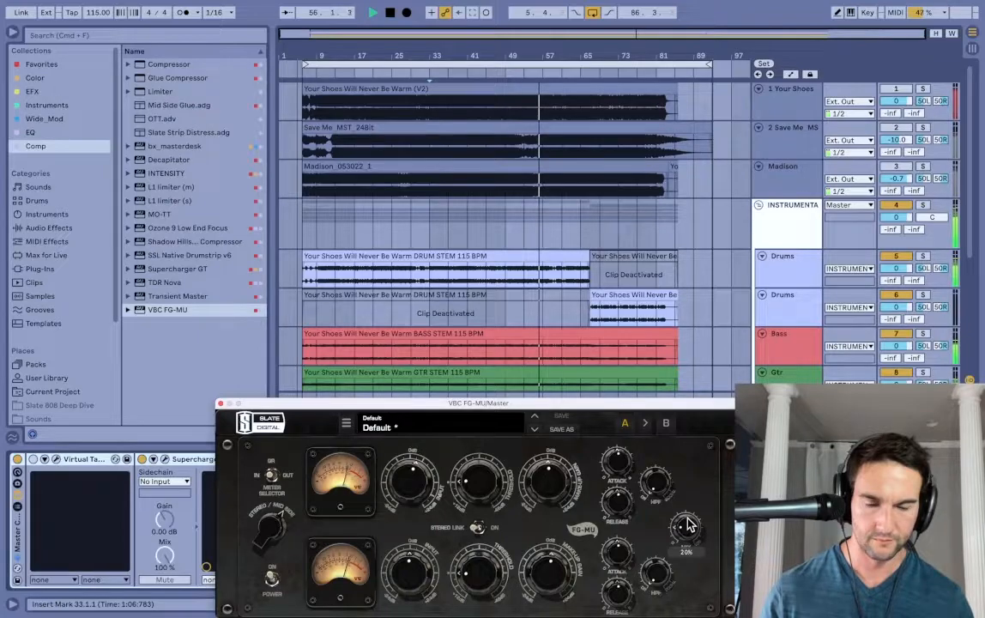
left_click_drag(686, 524, 689, 513)
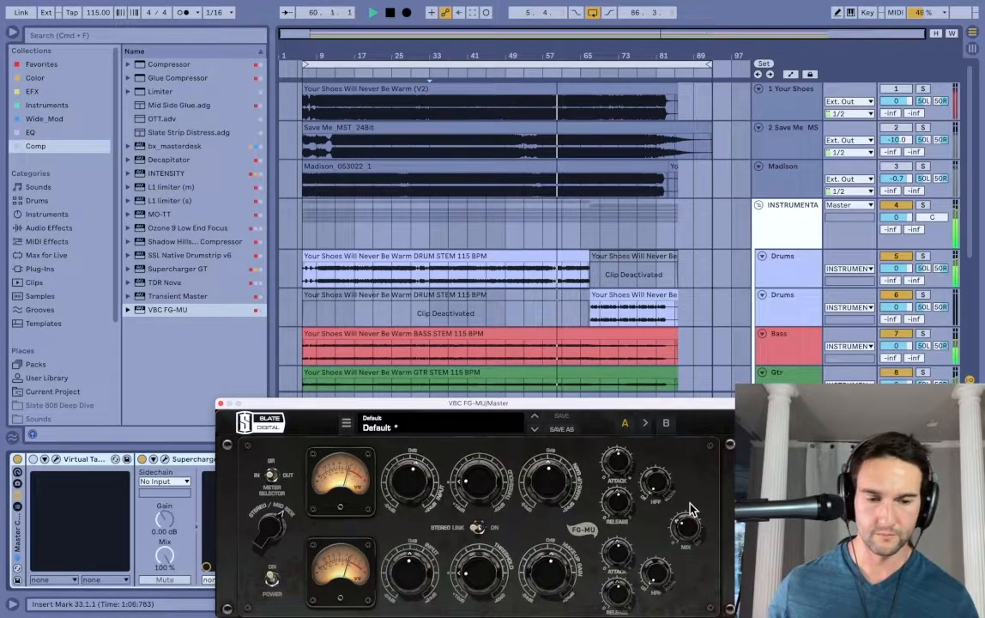
mouse_move(686, 526)
left_click_drag(686, 523, 706, 562)
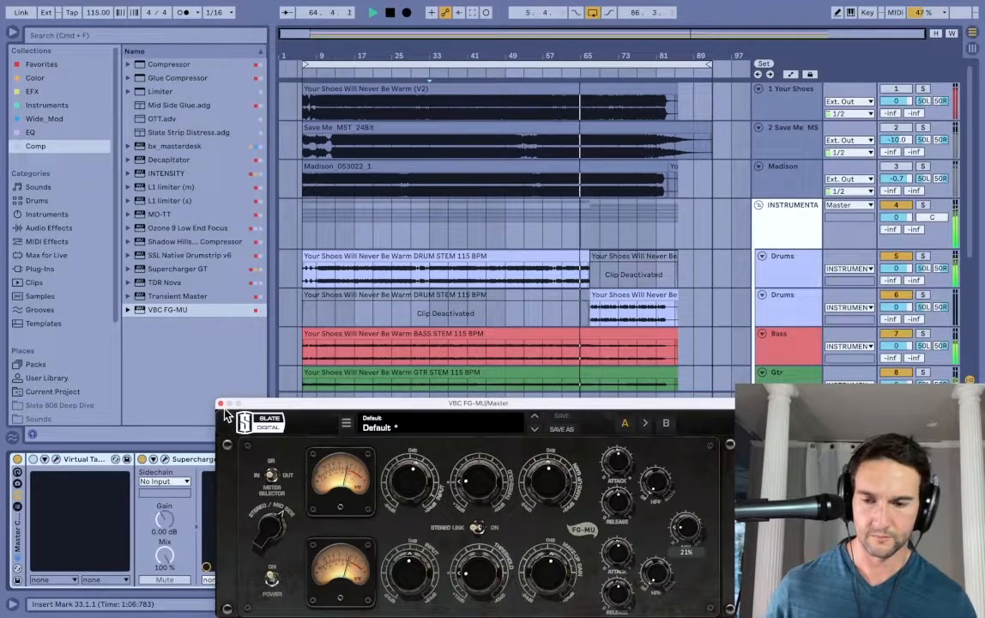
key("super+alt+p")
Replay from bar 33 and set the input of the original Drums track's VBC FG-MU compressor to 3.1 dB
left_click(791, 270)
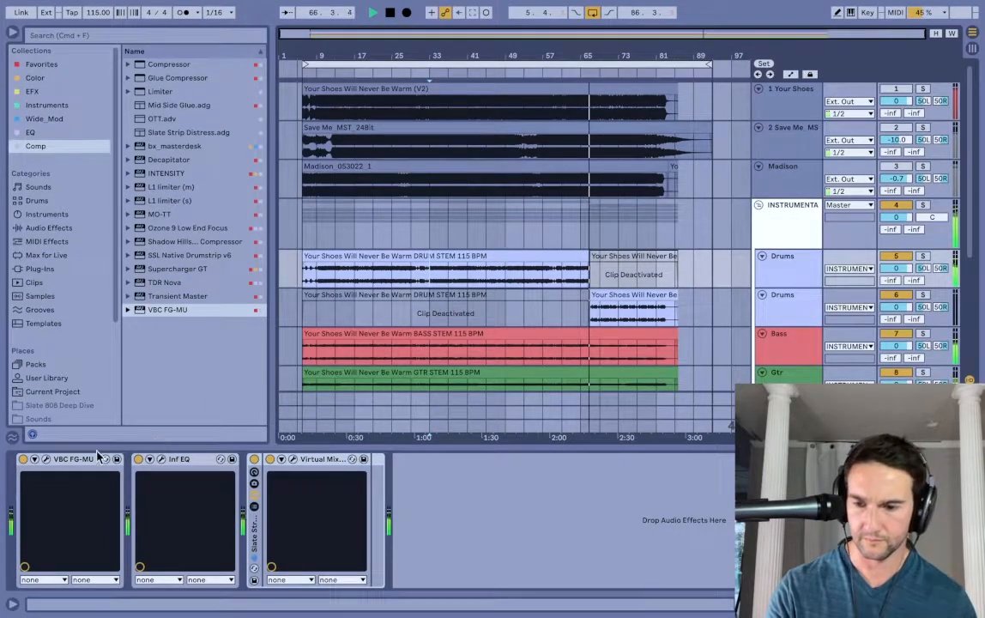
key("space")
key("space")
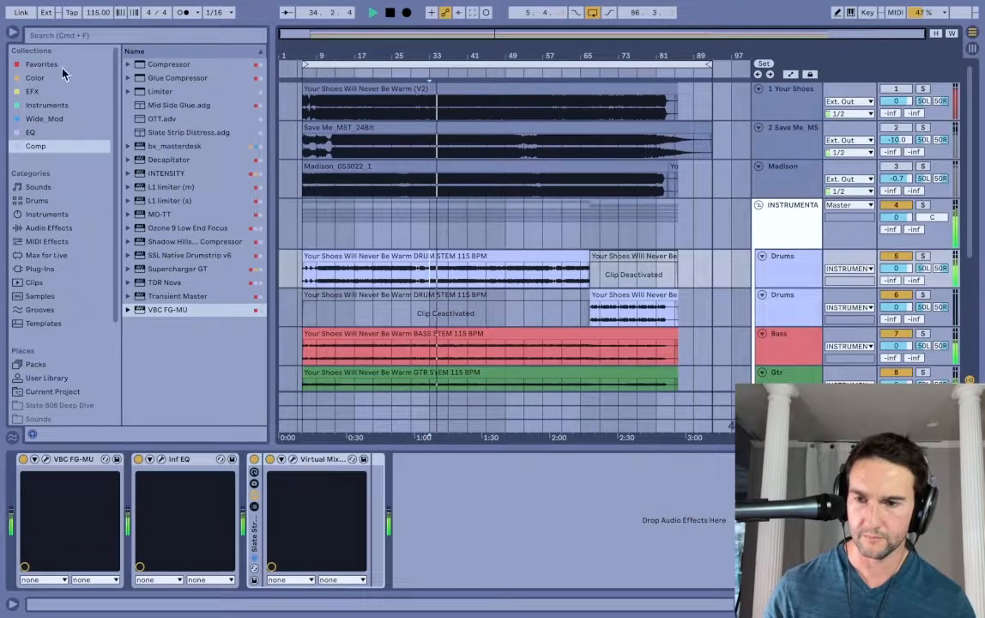
left_click(45, 460)
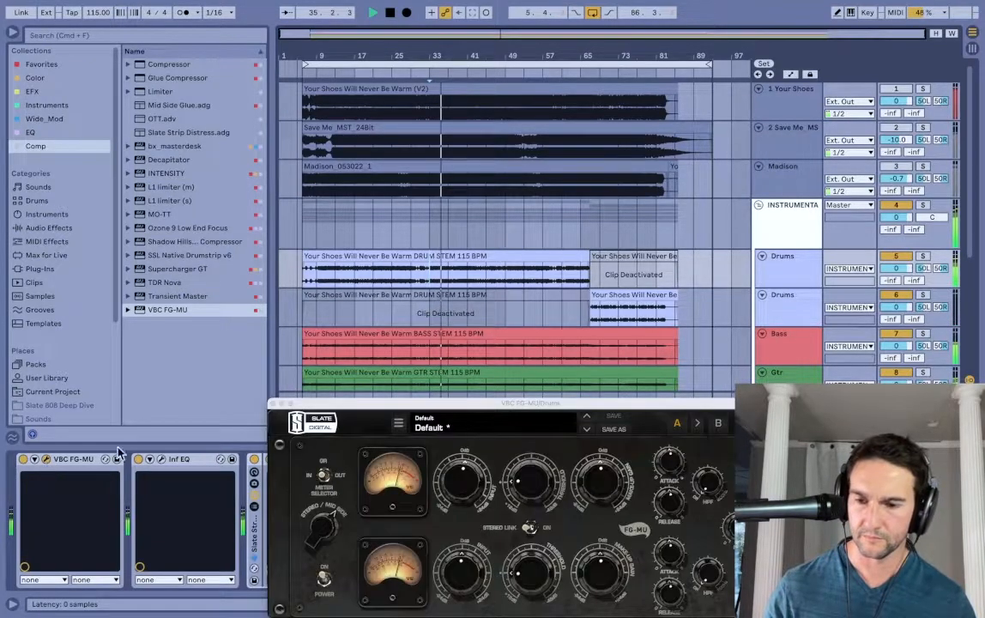
left_click_drag(490, 493, 474, 490)
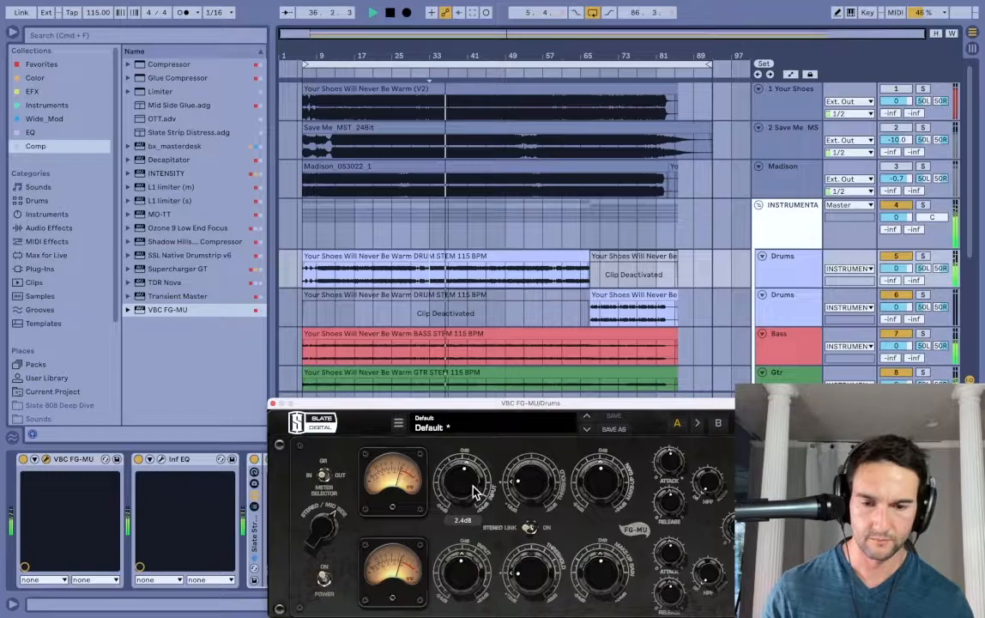
mouse_move(527, 485)
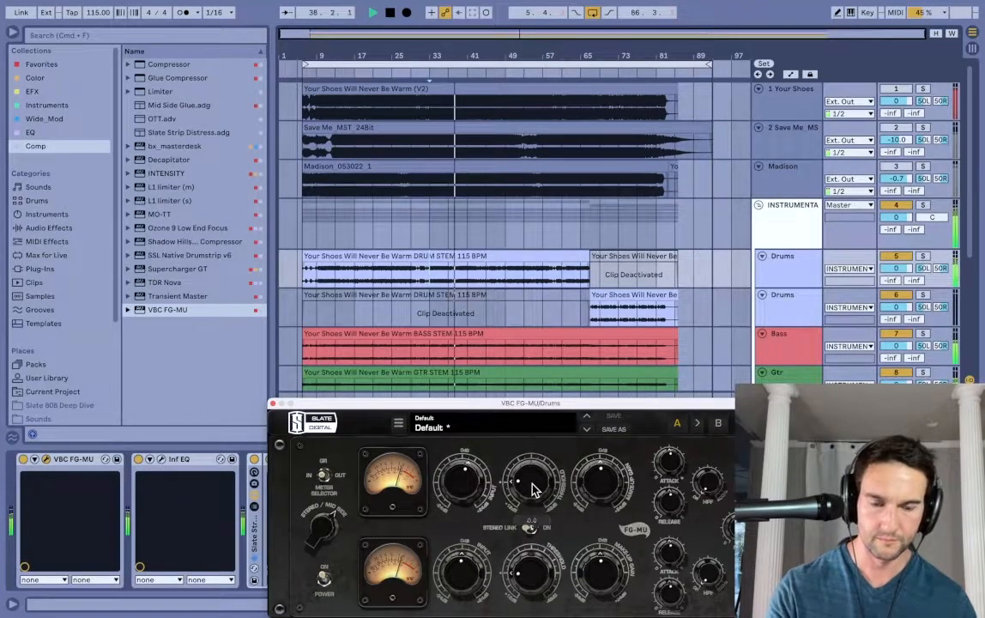
mouse_move(478, 488)
scroll(478, 487, "up", 3)
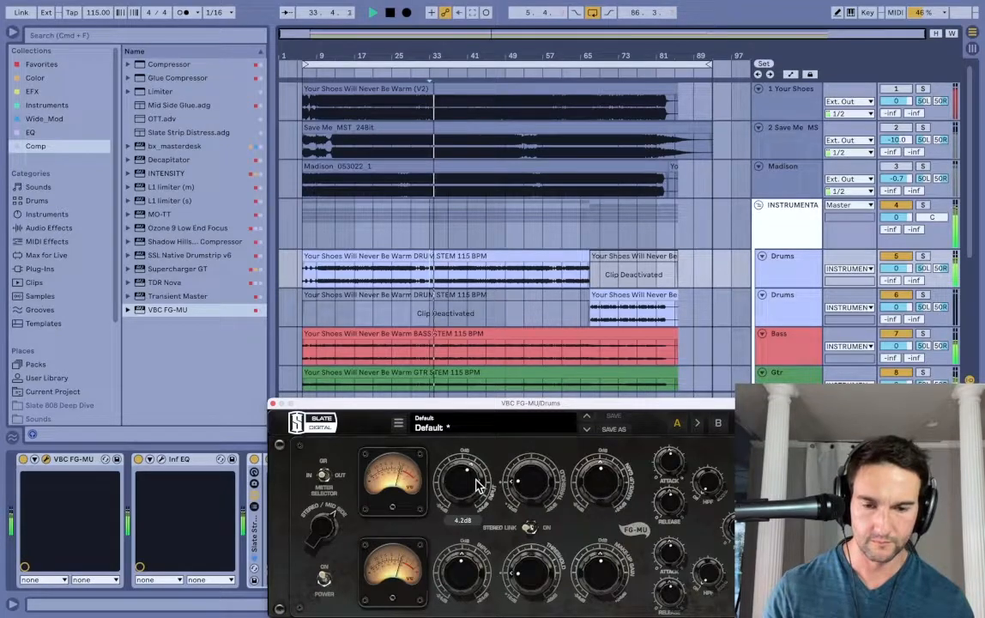
scroll(478, 483, "up", 2)
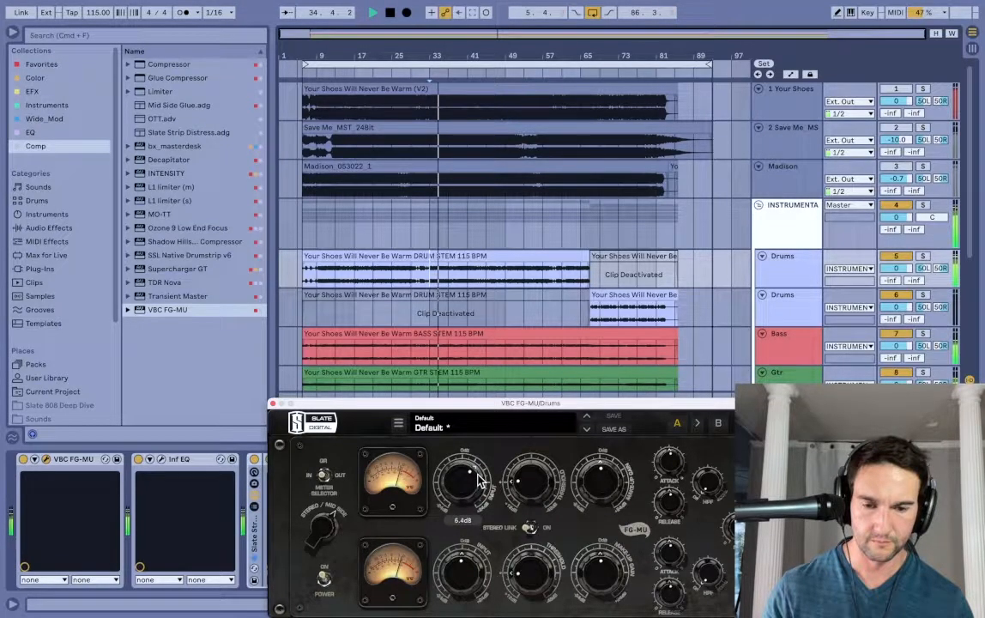
scroll(478, 483, "down", 5)
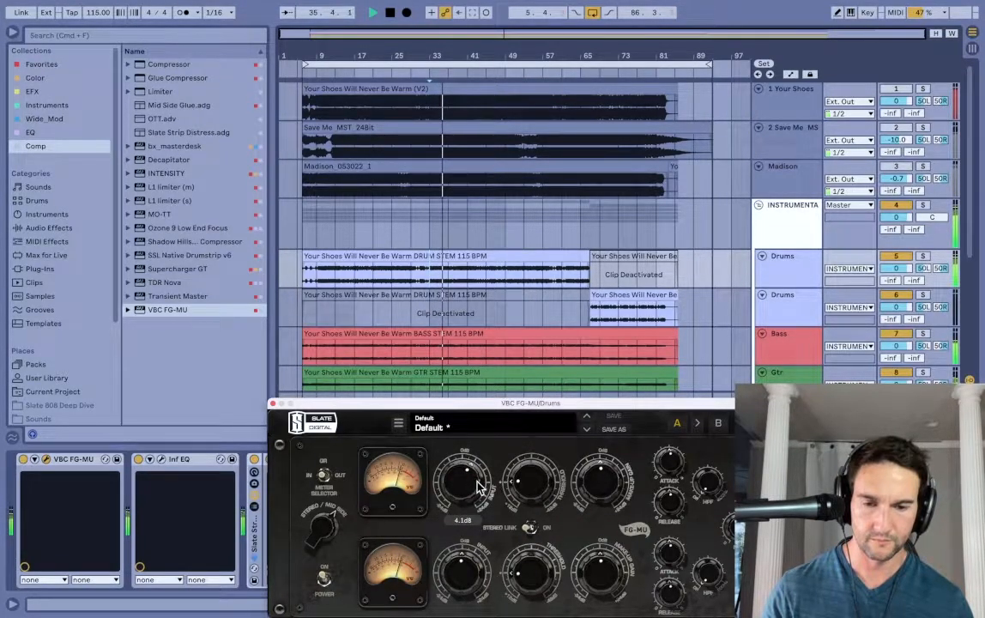
scroll(478, 487, "down", 1)
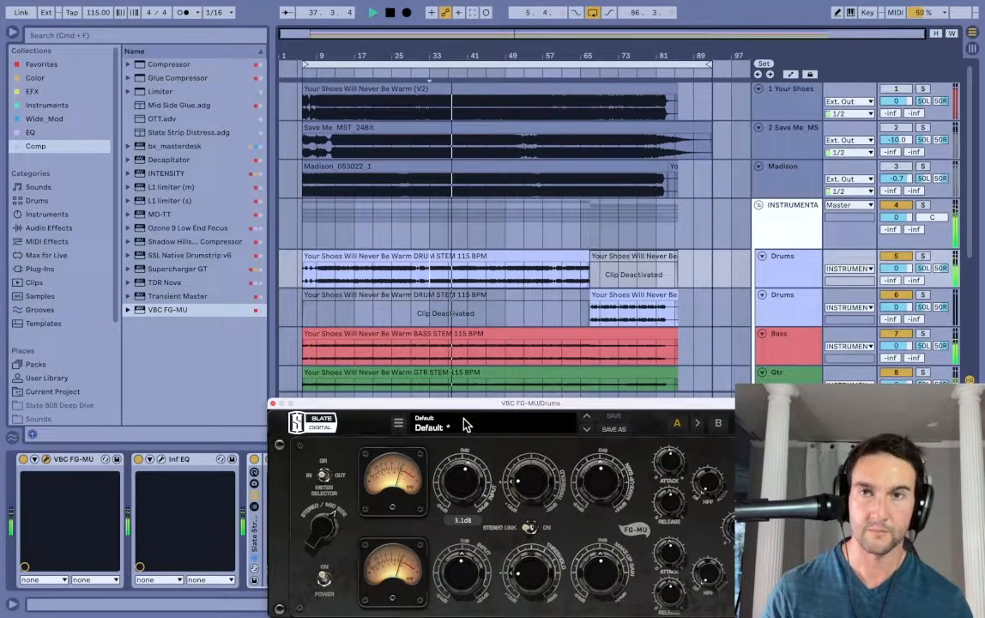
left_click(272, 403)
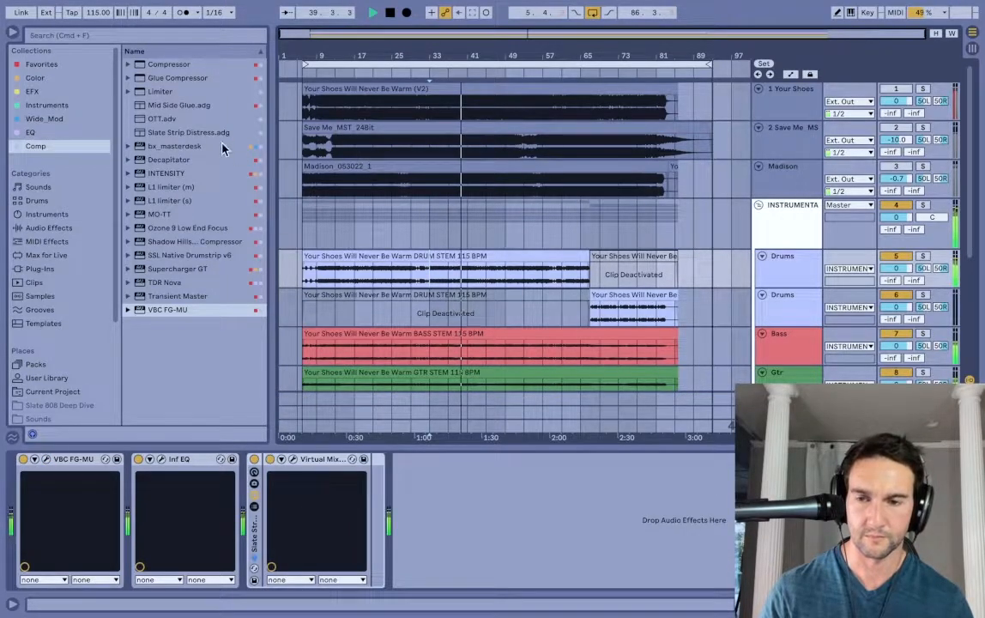
Set the threshold of the Master track's Ozone 9 Maximizer to -3.9 dB and its character to 1.95
left_click(787, 419)
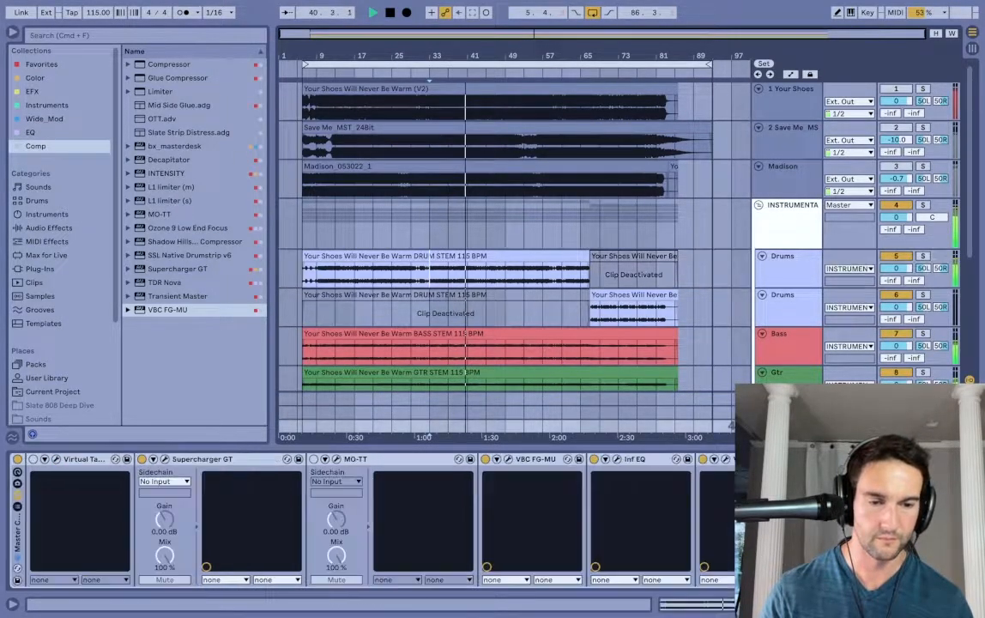
scroll(772, 519, "right", 5)
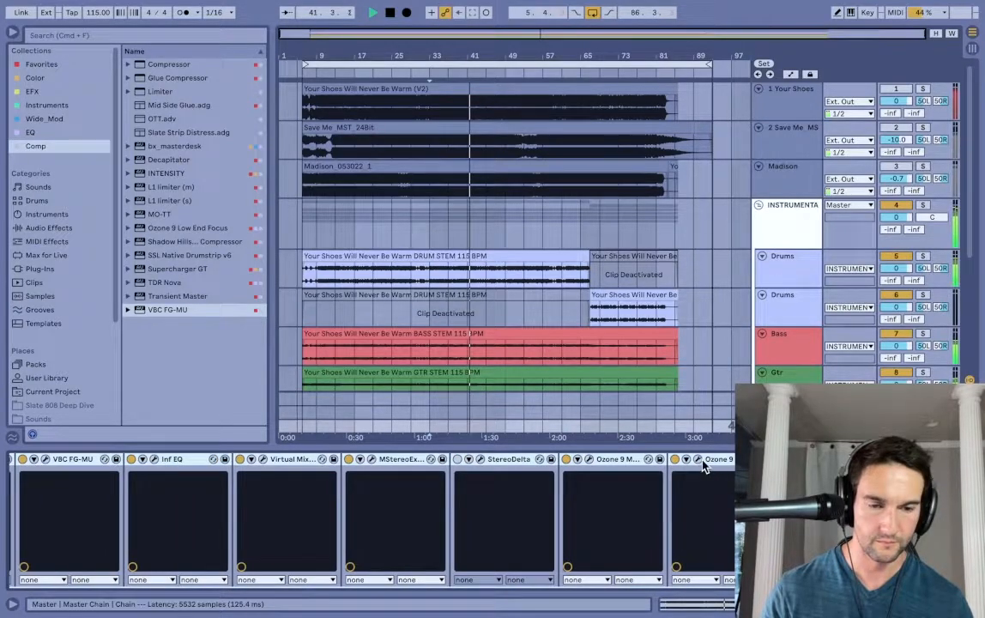
key("super+alt+p")
left_click_drag(393, 337, 497, 170)
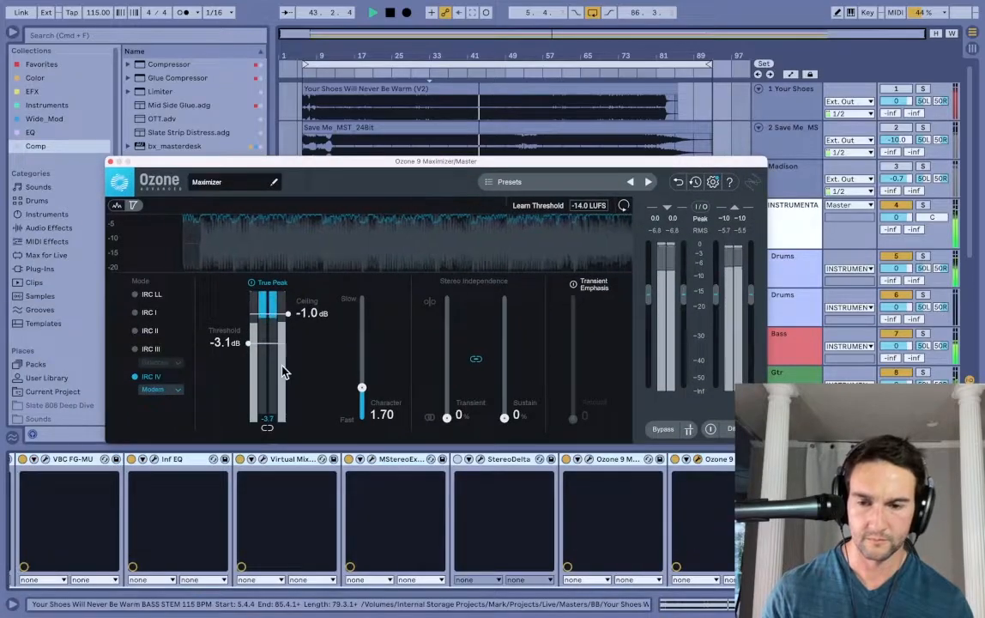
left_click_drag(248, 343, 247, 357)
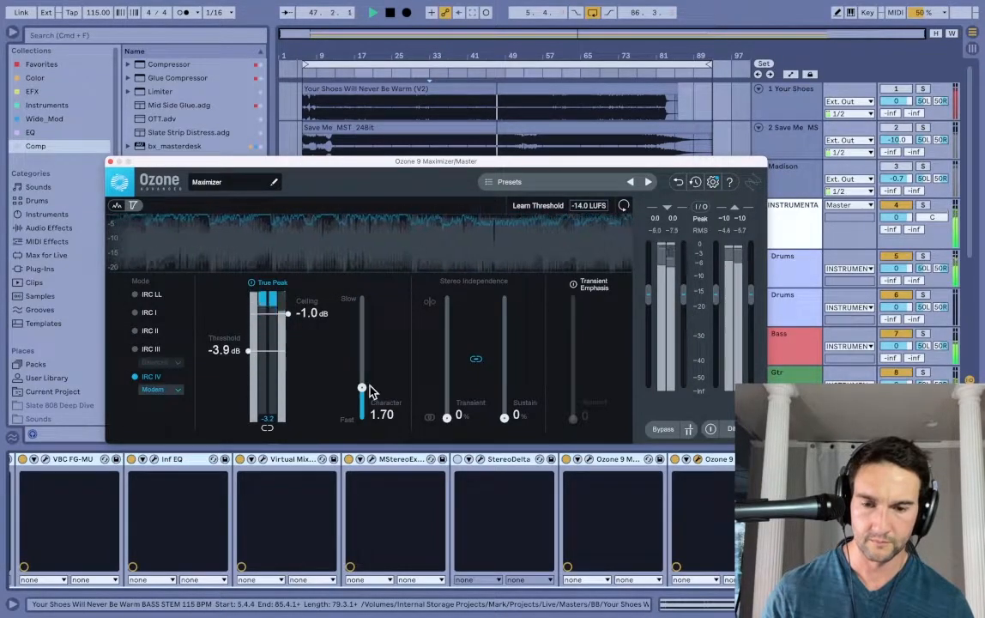
left_click_drag(365, 394, 362, 383)
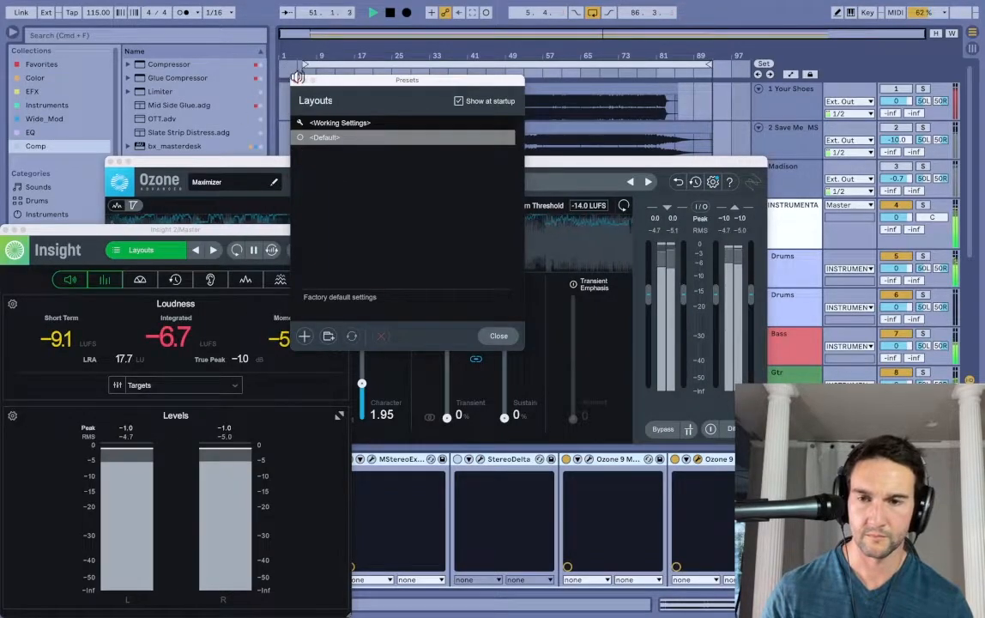
Check the master loudness in Insight 2 and lower the Ozone 9 Maximizer's character slightly toward Fast
left_click(141, 250)
left_click_drag(210, 232, 699, 93)
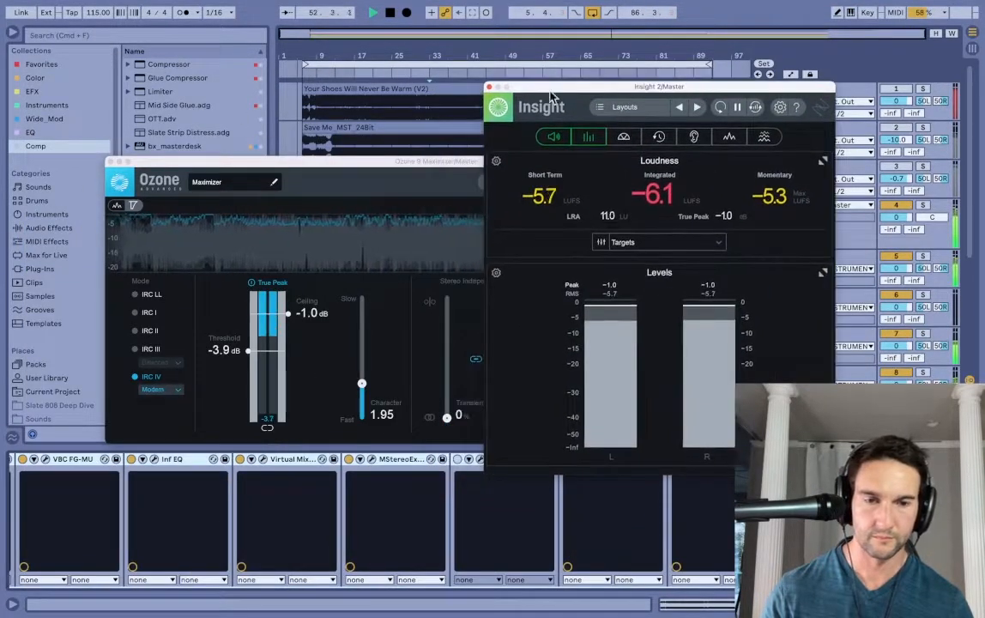
left_click(489, 88)
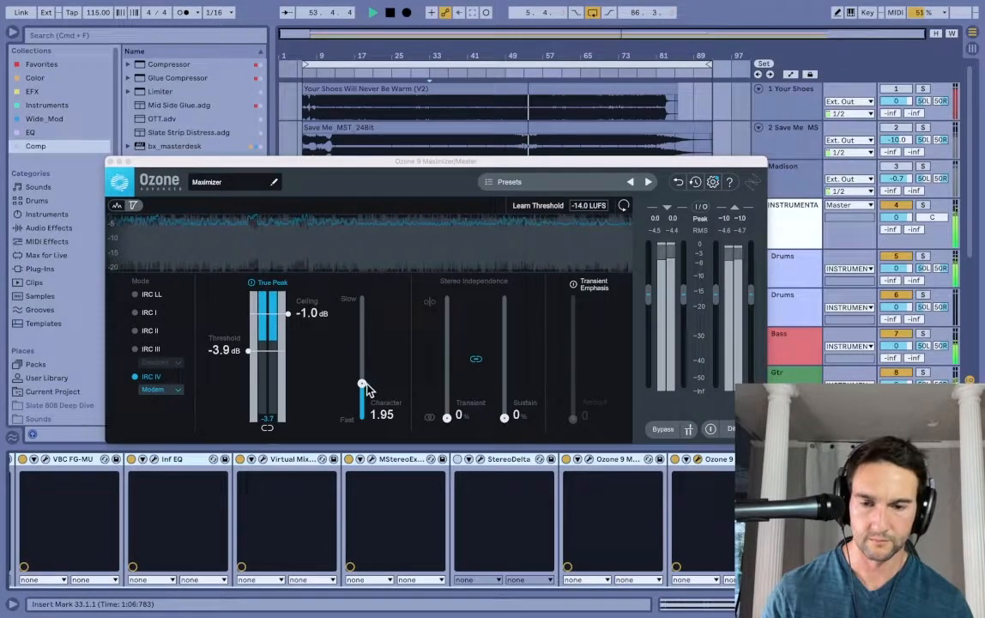
left_click_drag(362, 386, 363, 396)
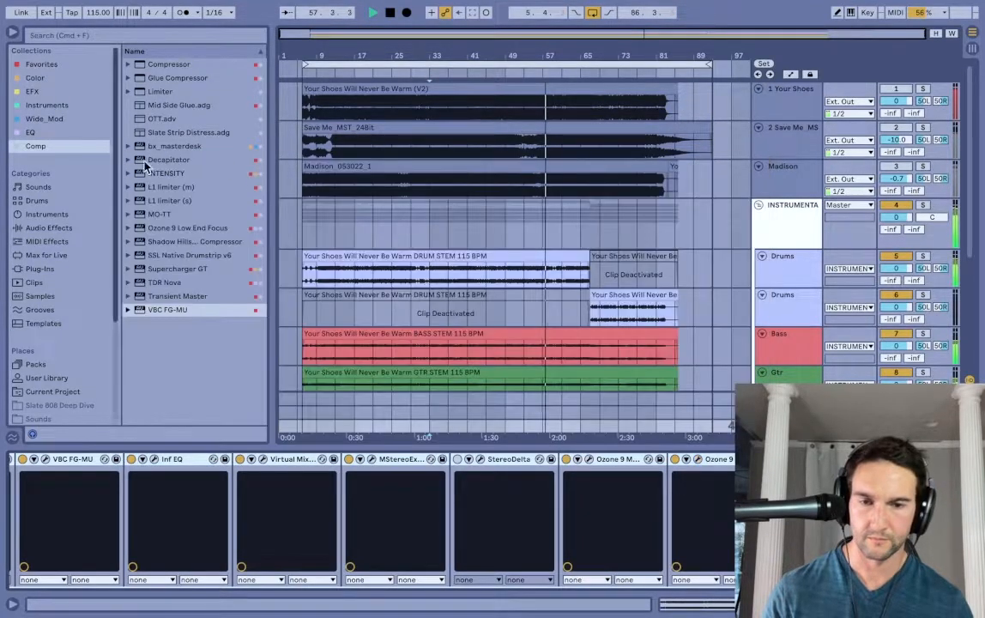
left_click(109, 161)
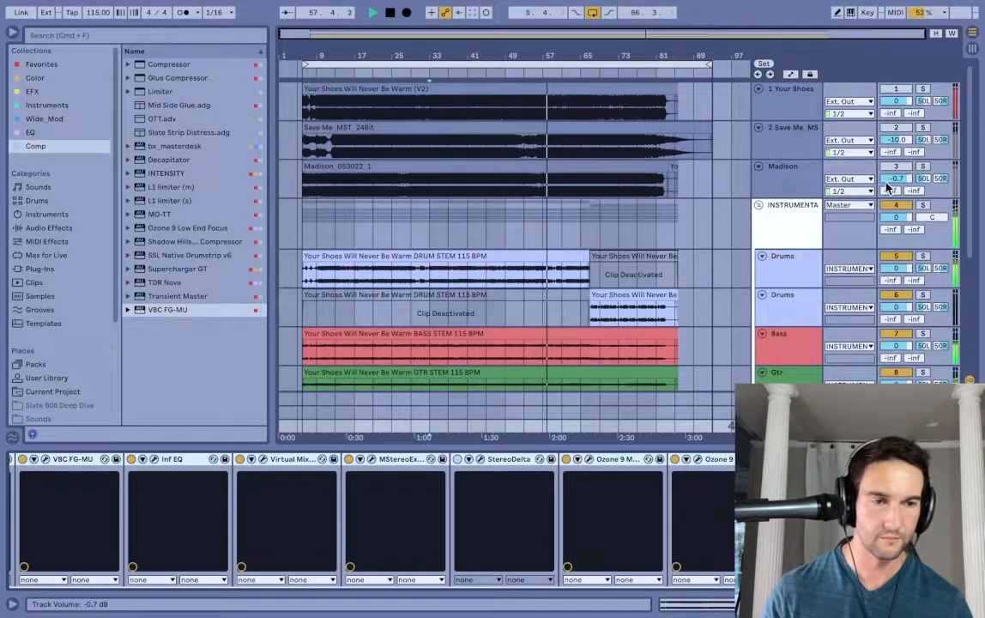
Solo the Madison reference track briefly for comparison and set its volume to 0 dB
left_click(923, 166)
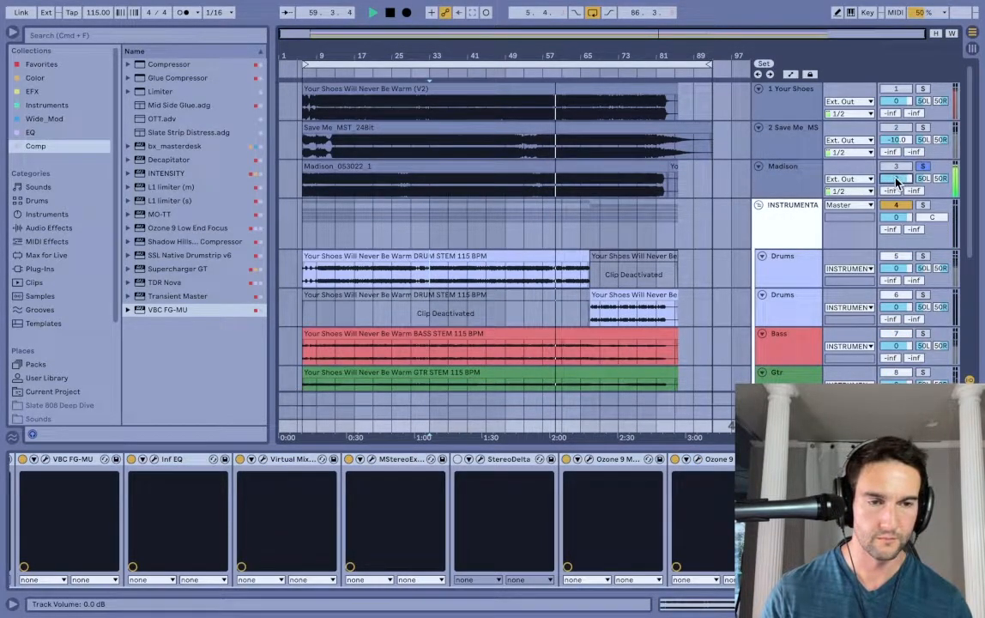
left_click(924, 166)
left_click(923, 168)
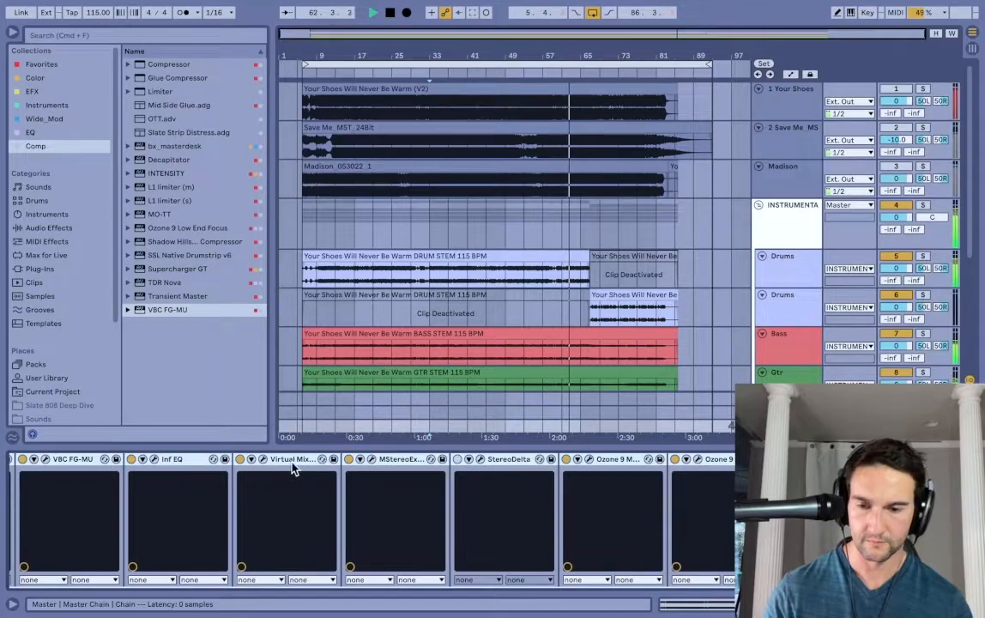
Review the settings of the VBC FG-MU compressor on the Master track
scroll(299, 496, "left", 2)
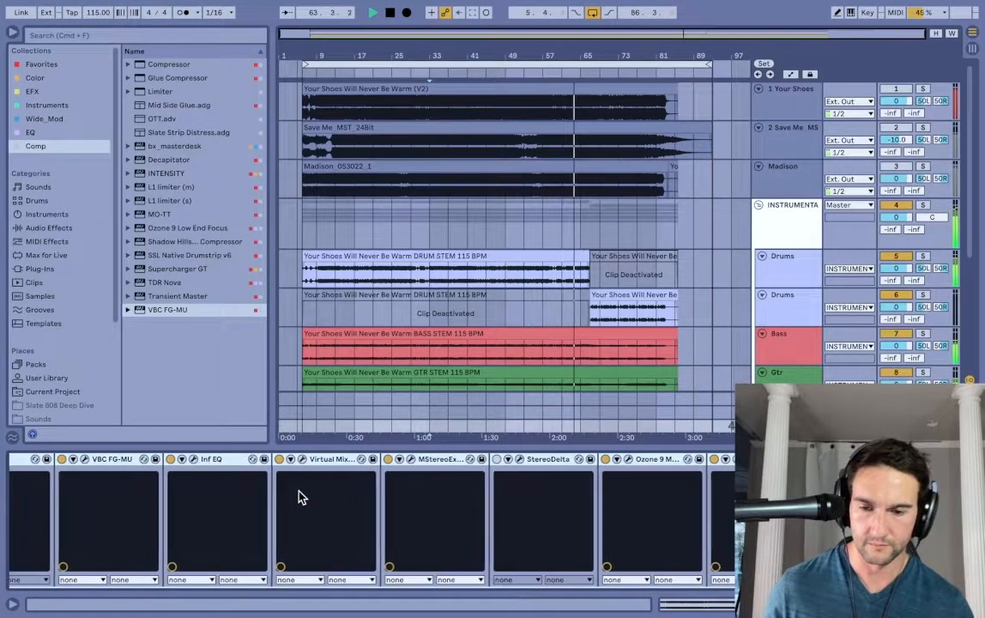
scroll(299, 496, "left", 1)
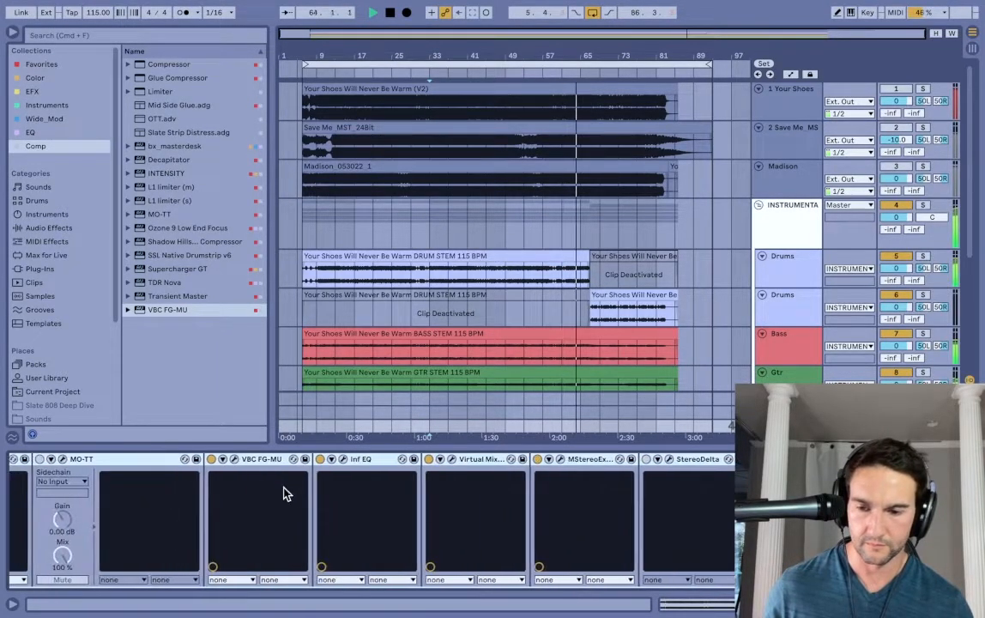
left_click(235, 460)
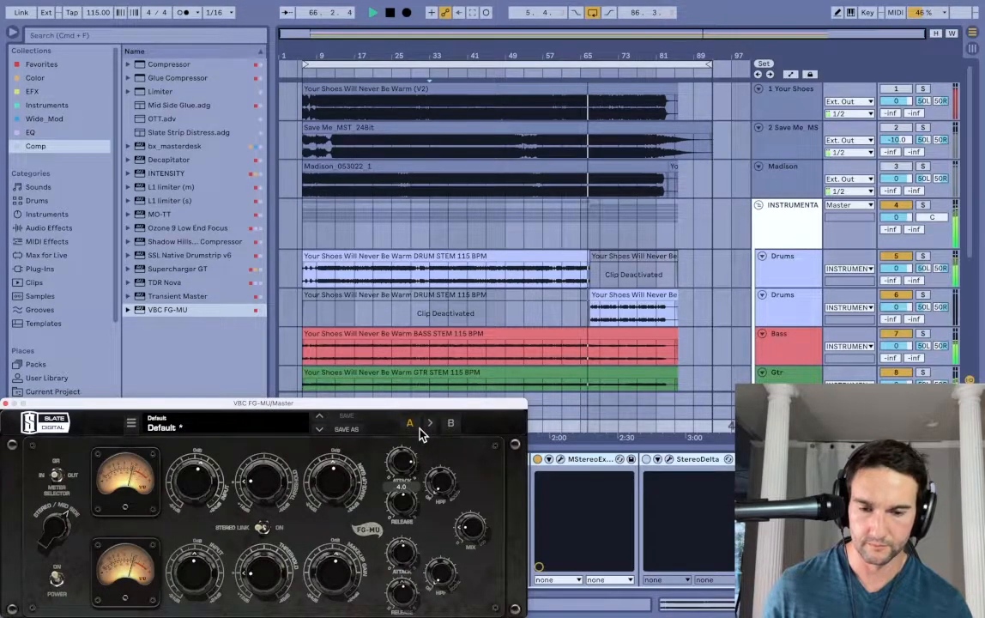
left_click_drag(406, 404, 535, 119)
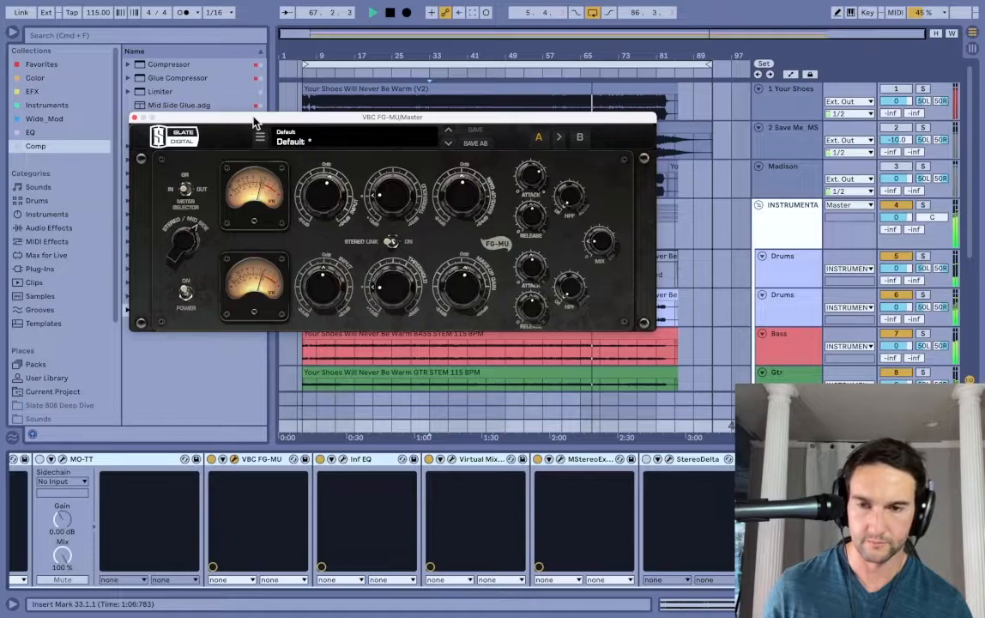
left_click(134, 118)
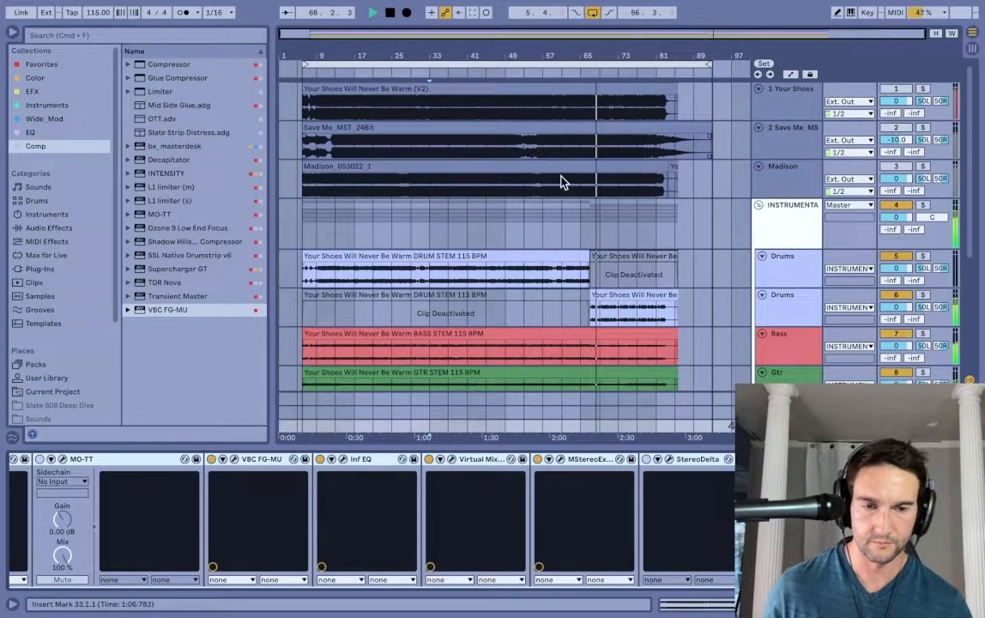
Replay from the song's start and add Transient Master to the end of the original Drums chain with 23.0% attack
left_click(447, 281)
left_click(302, 285)
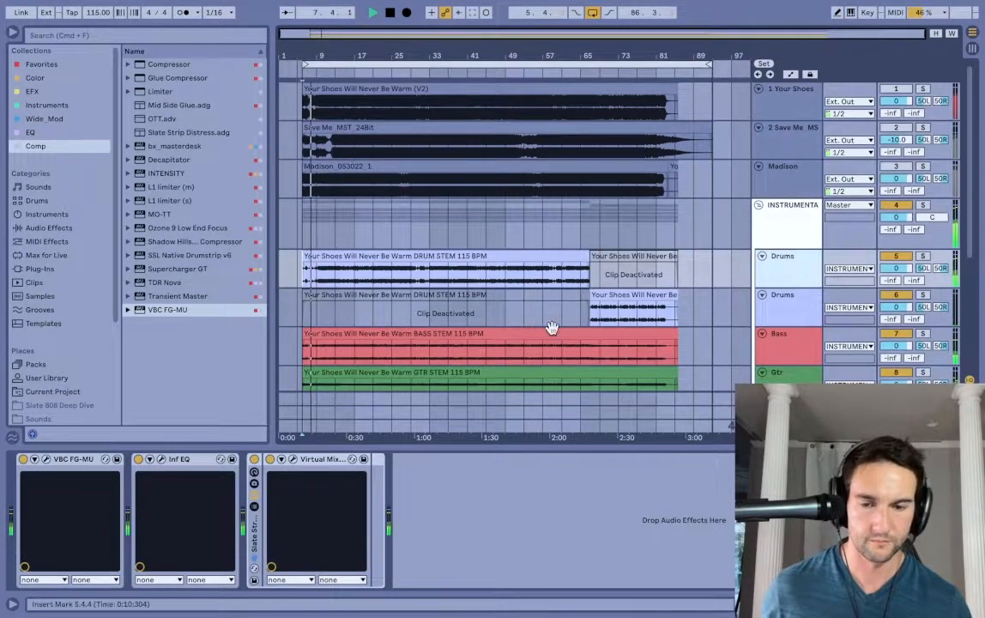
left_click(167, 294)
left_click_drag(552, 315, 552, 315)
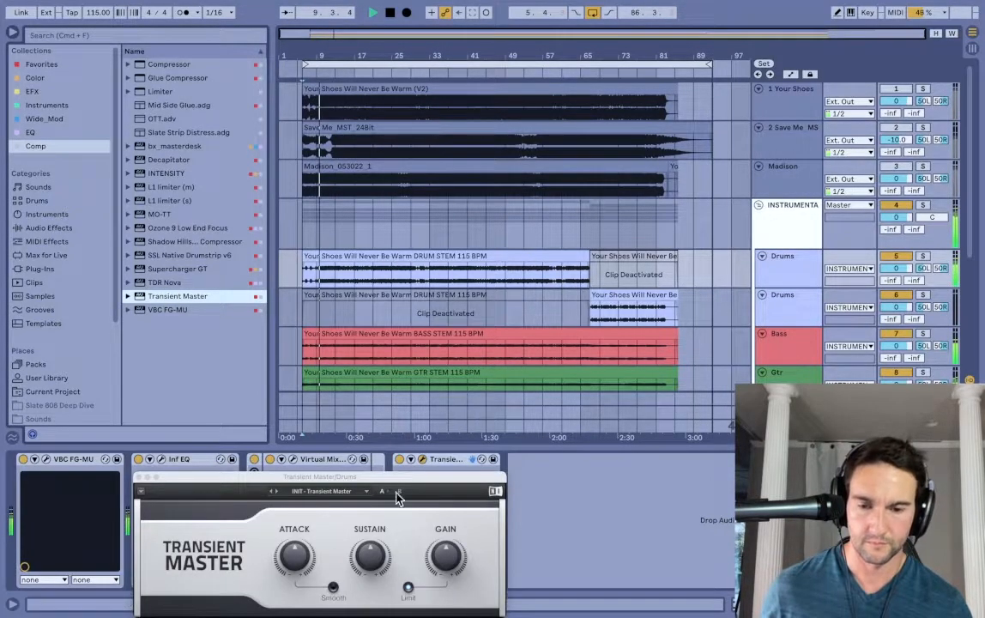
left_click_drag(364, 483, 442, 148)
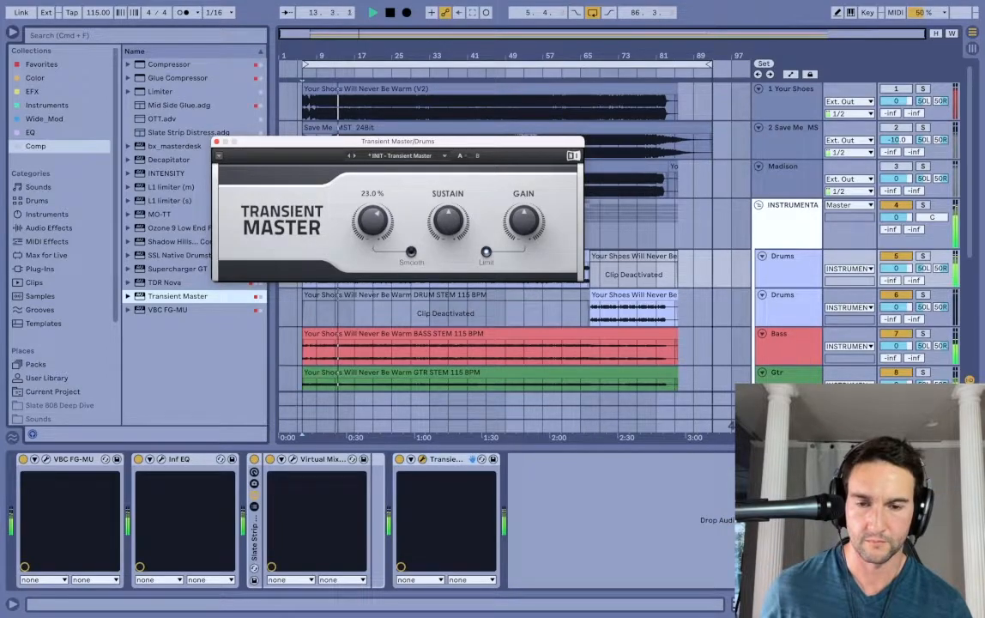
left_click(216, 142)
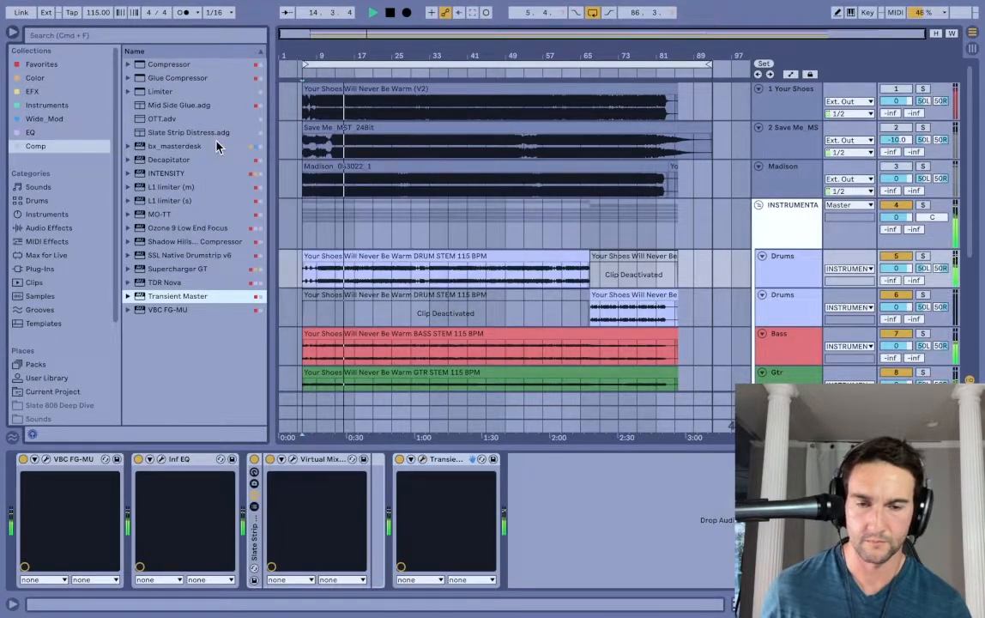
Solo the original Drums track and insert a Gate:Drums module ahead of the FG-N EQ in its Virtual Mix Rack
left_click(808, 262)
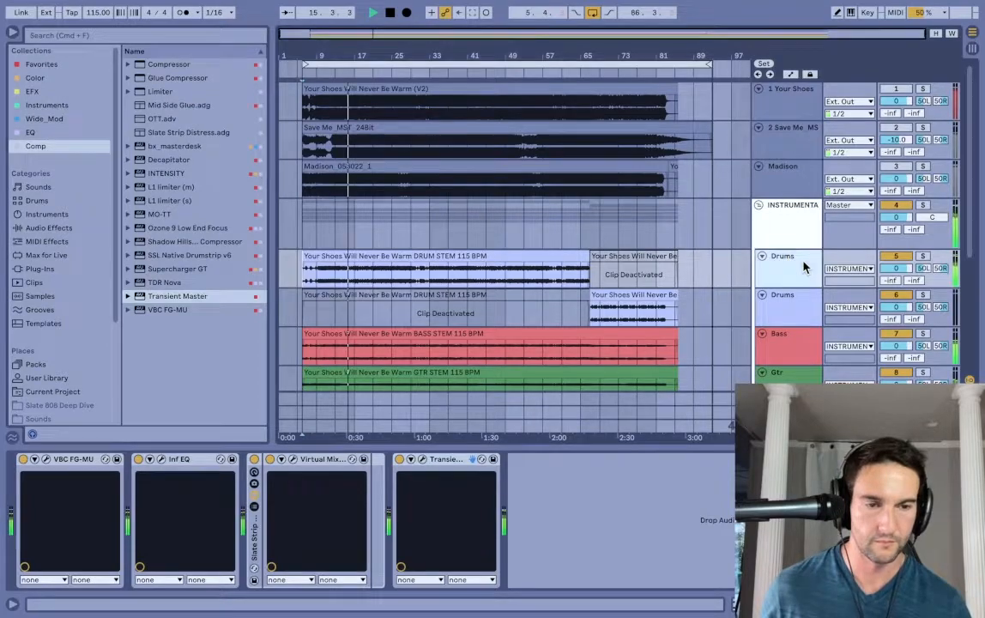
left_click(923, 256)
left_click(277, 459)
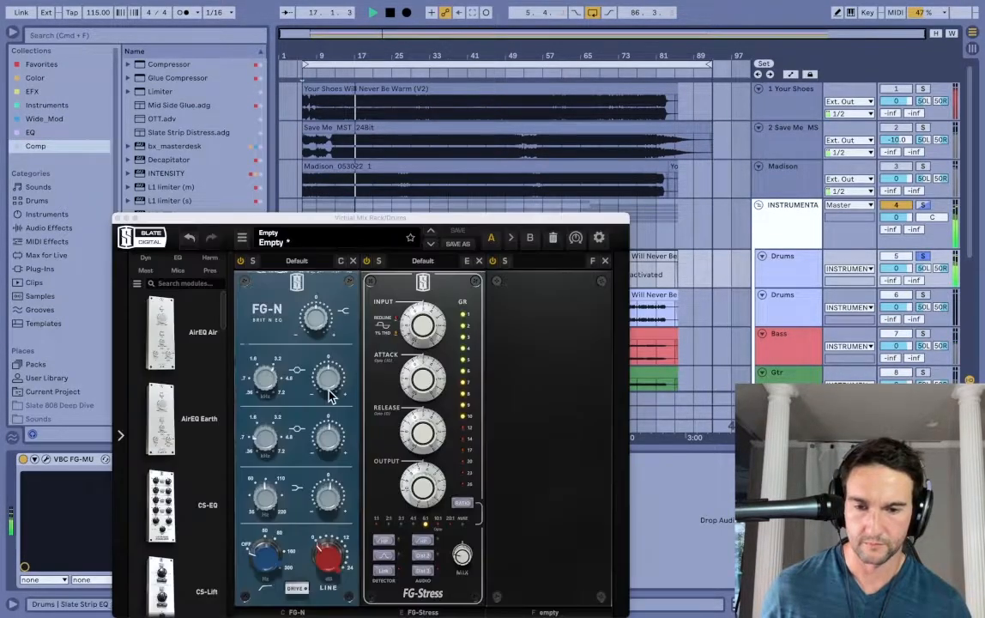
left_click_drag(239, 225, 246, 94)
scroll(190, 335, "down", 10)
scroll(190, 331, "down", 10)
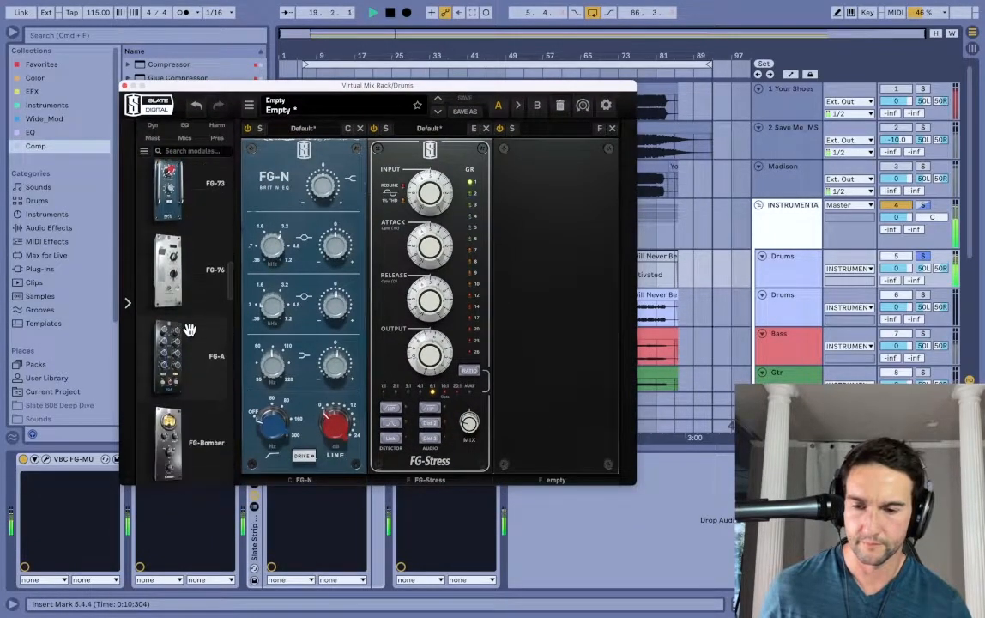
scroll(190, 330, "down", 2)
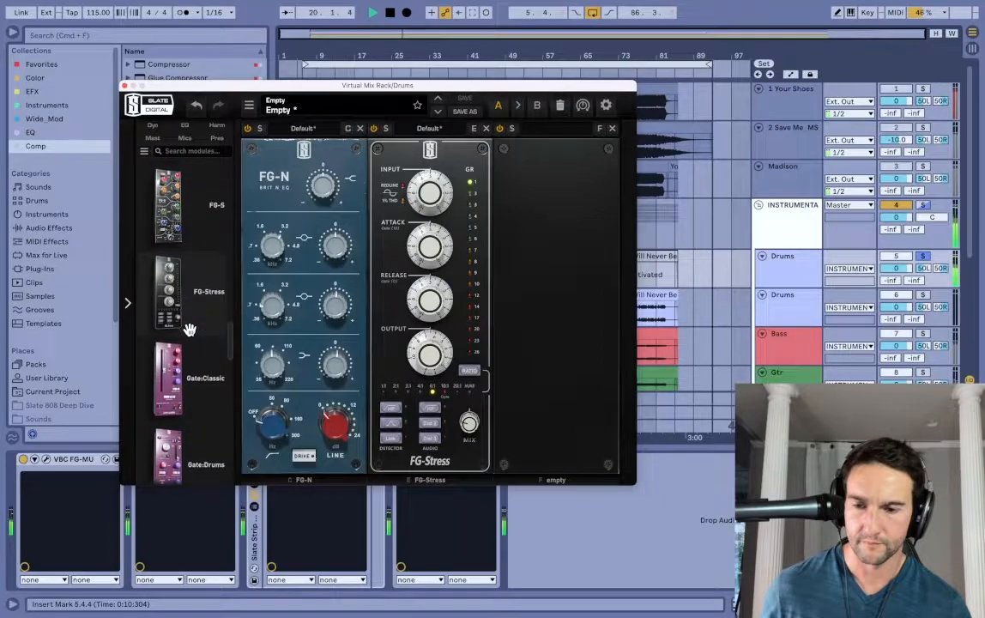
left_click_drag(170, 418, 376, 316)
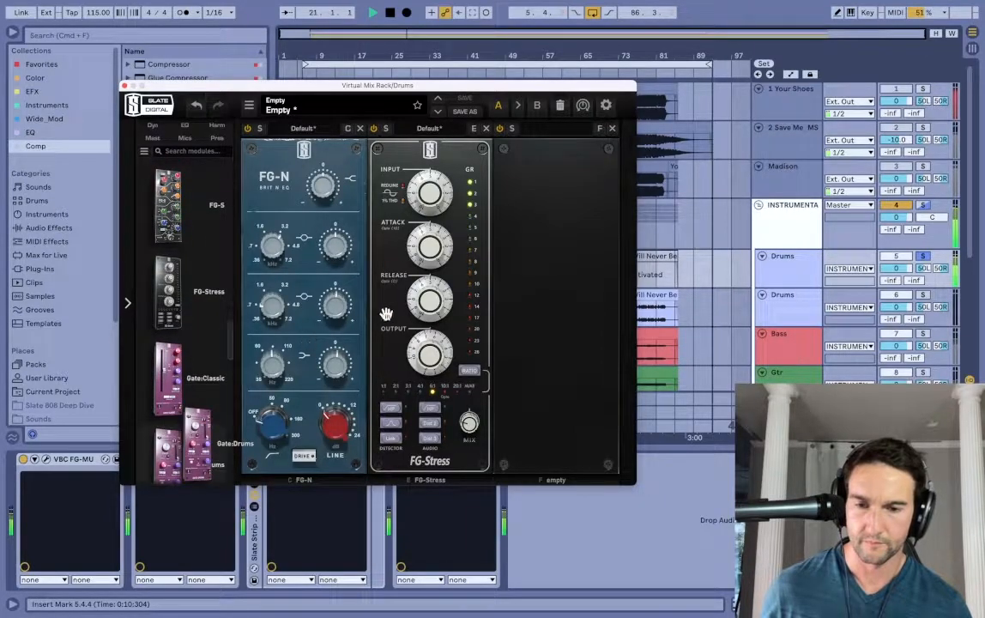
left_click_drag(465, 291, 349, 246)
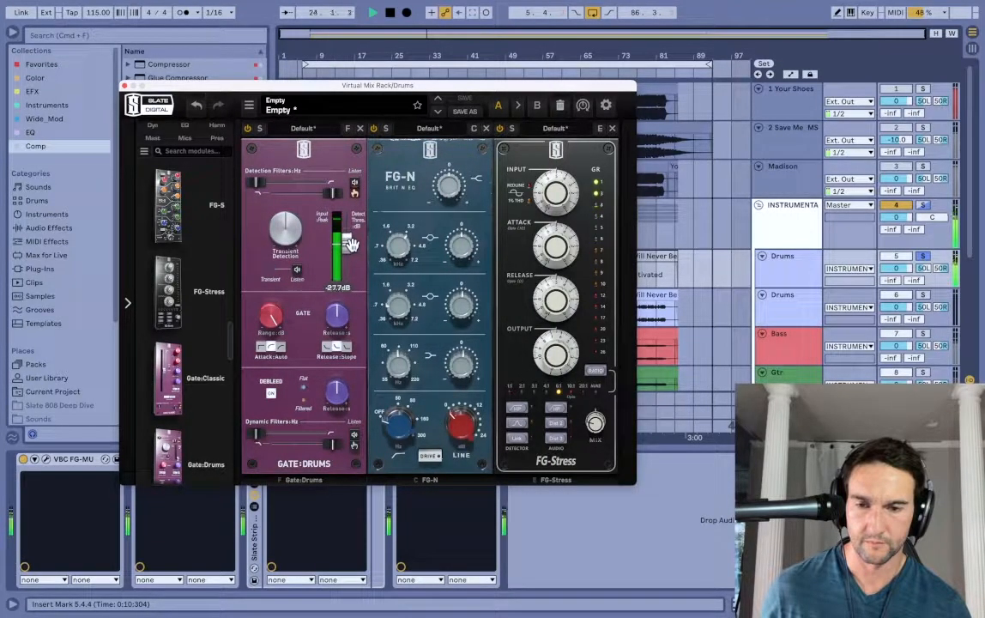
Lower the Gate:Drums upper detection filter, adjust its range and threshold, and unsolo the Drums track
left_click_drag(328, 193, 286, 199)
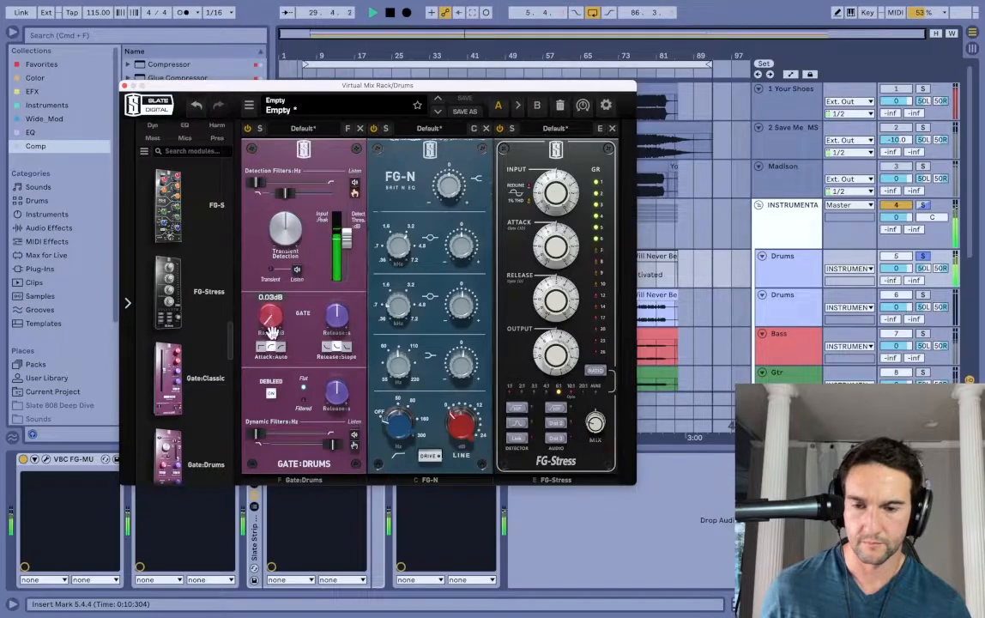
mouse_move(350, 241)
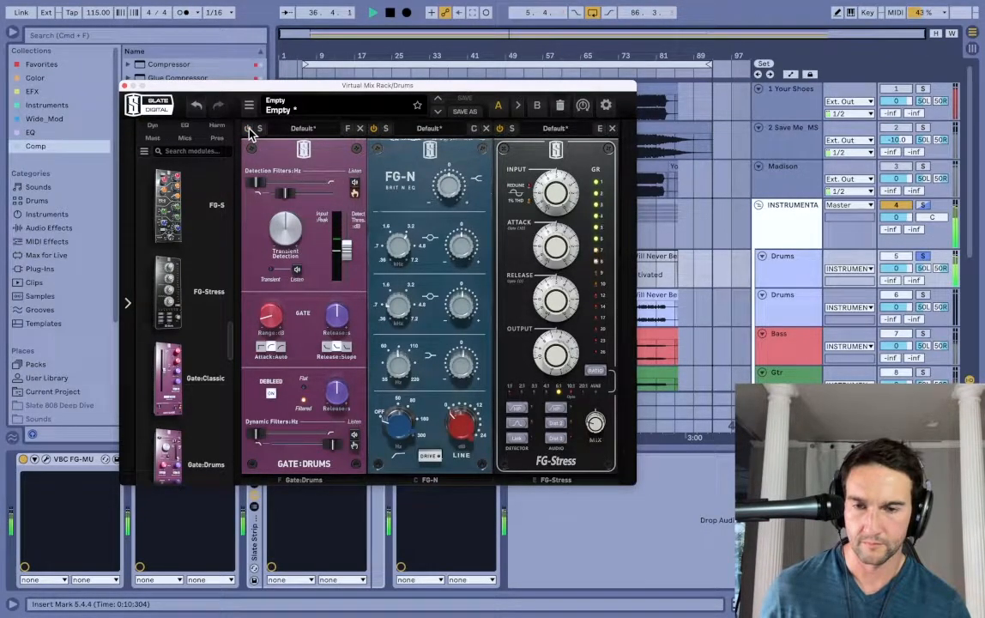
left_click(922, 257)
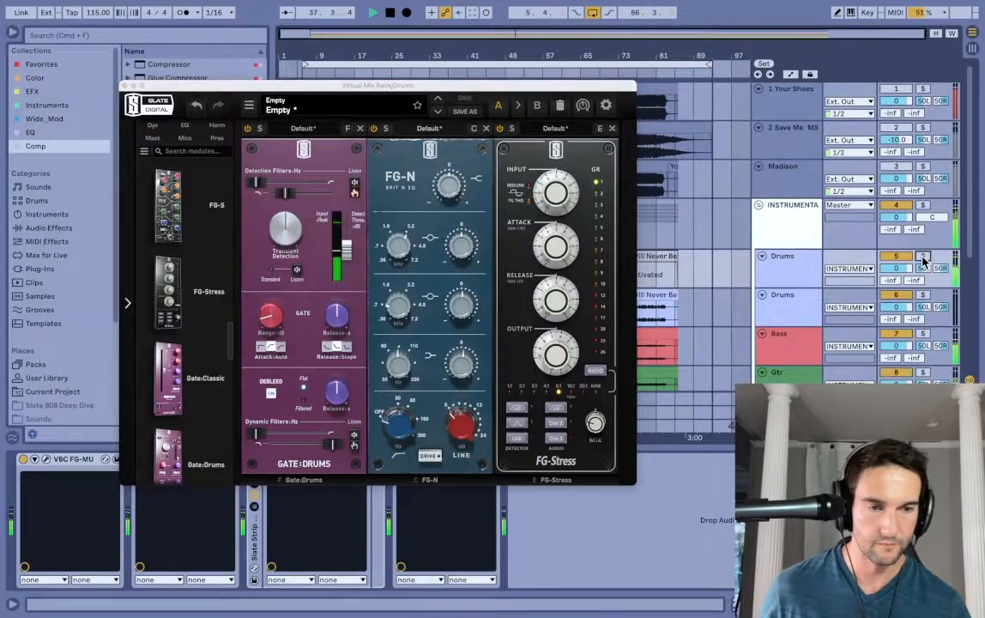
left_click(125, 86)
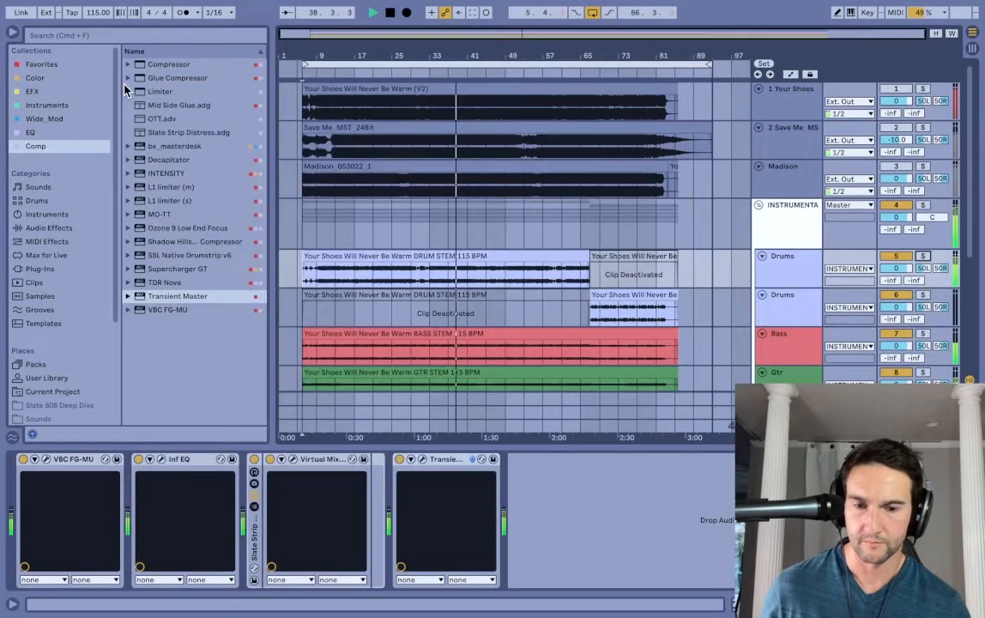
Set the gain of Transient Master on the original Drums track to 0.4 dB
left_click(422, 459)
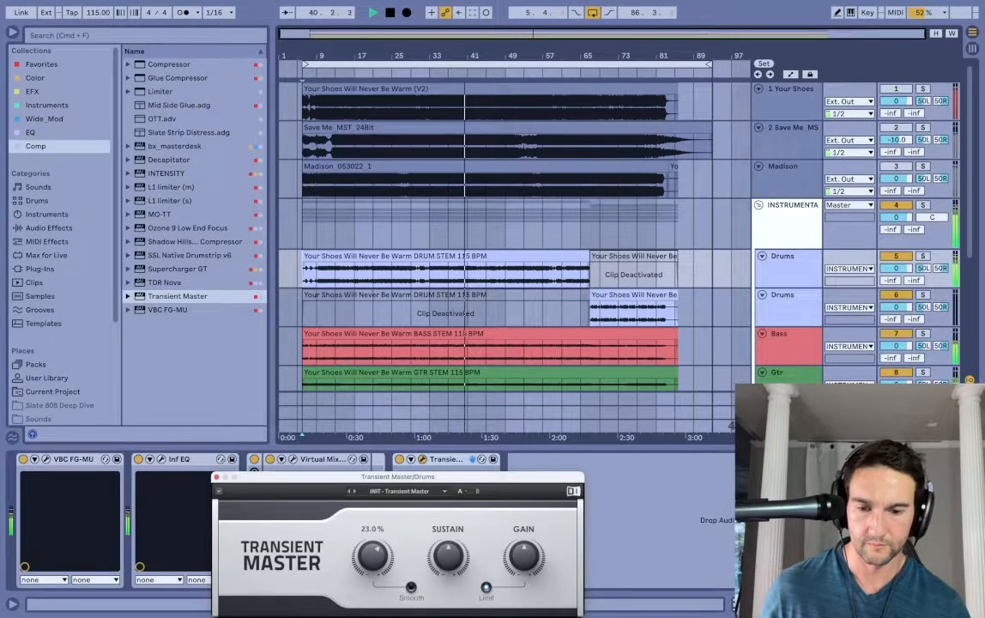
mouse_move(523, 556)
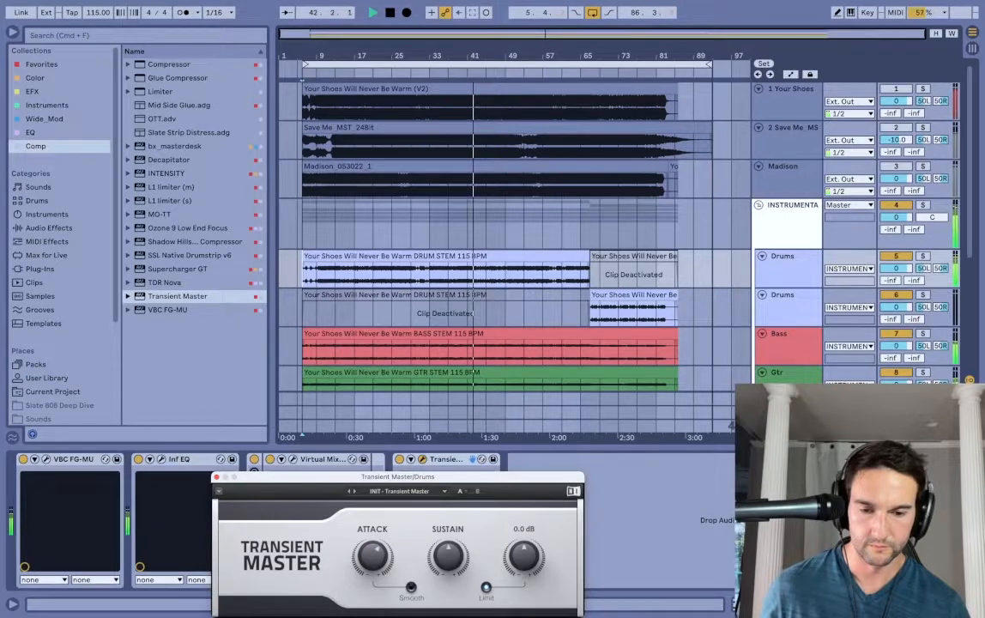
left_click_drag(524, 556, 523, 552)
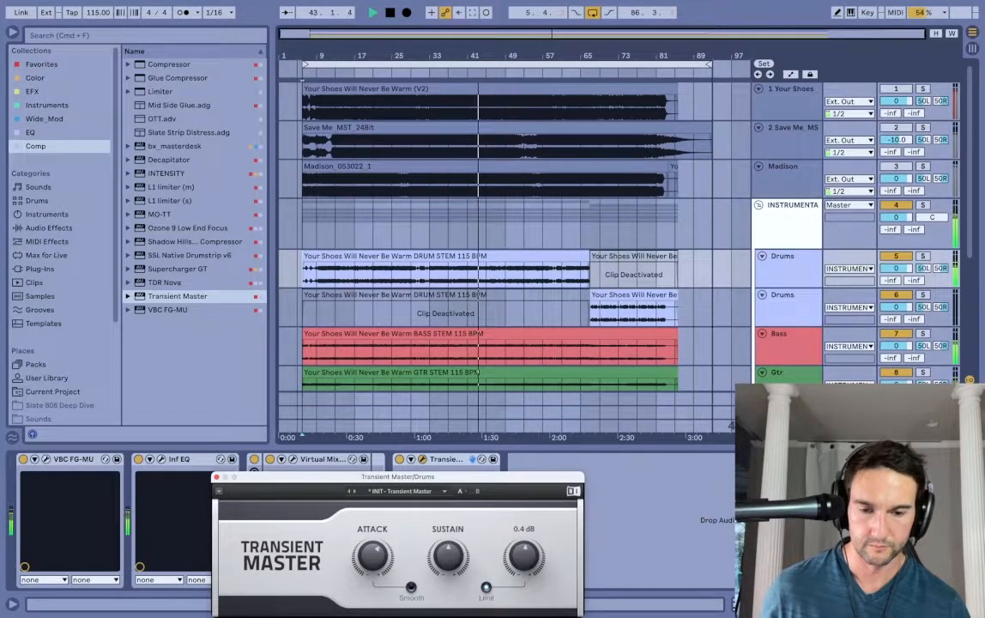
left_click_drag(524, 479, 528, 273)
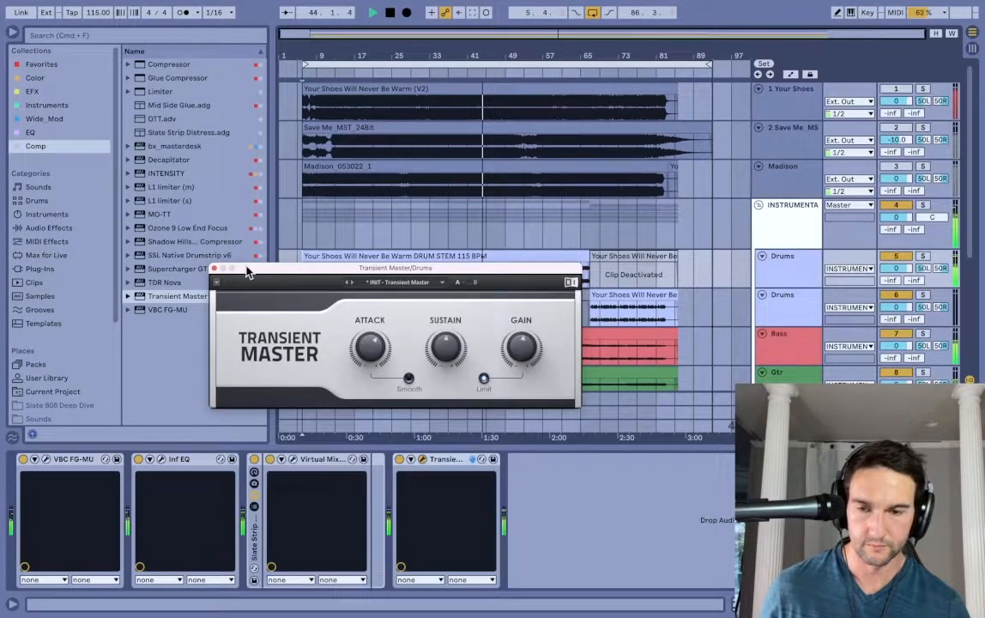
left_click(213, 269)
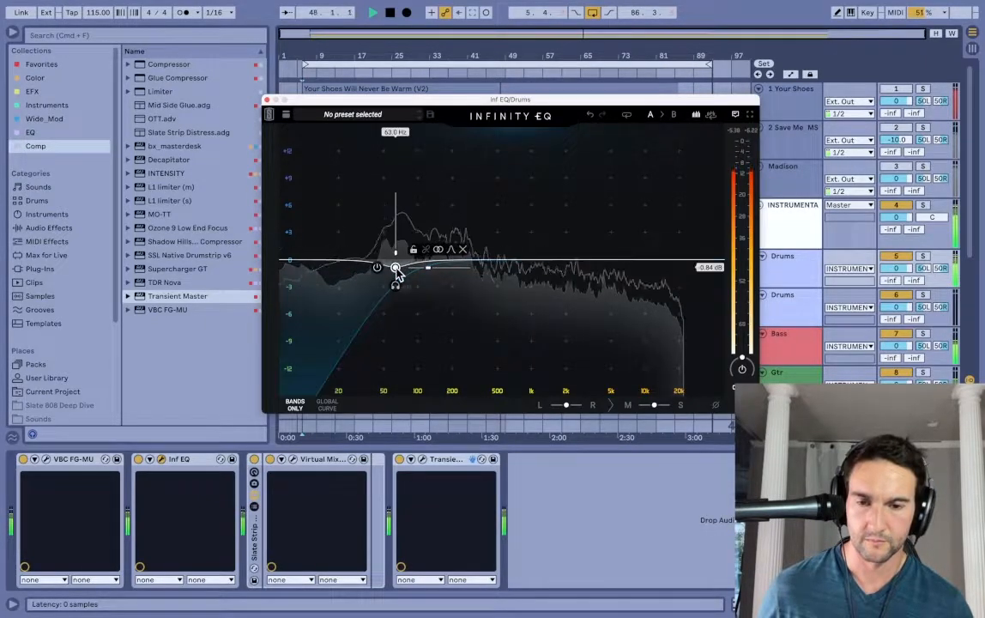
Cut the 63 Hz band of the original Drums track's Inf EQ to -1.23 dB
left_click_drag(397, 268, 395, 272)
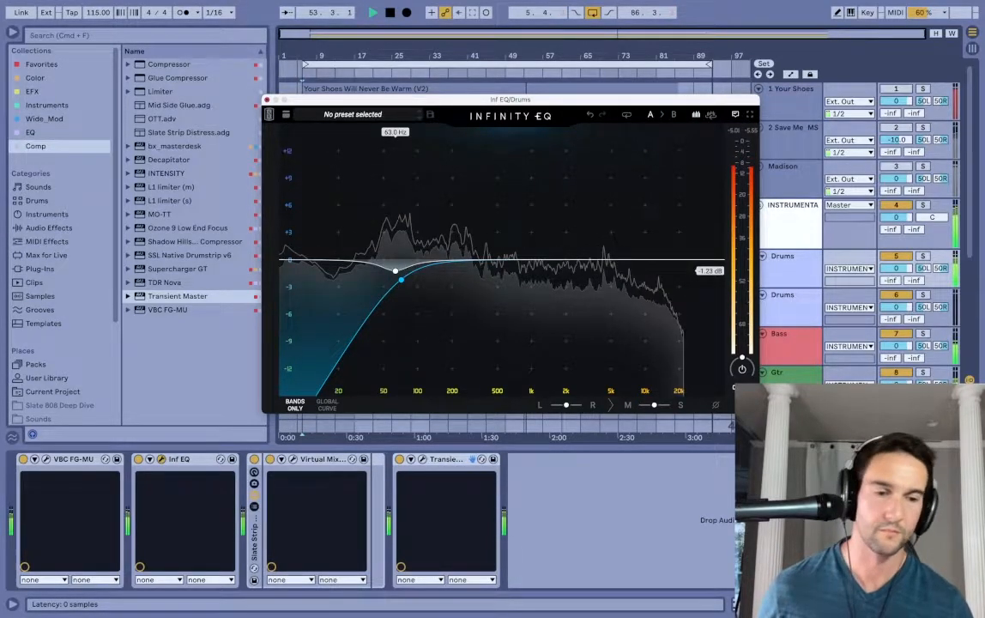
left_click(268, 103)
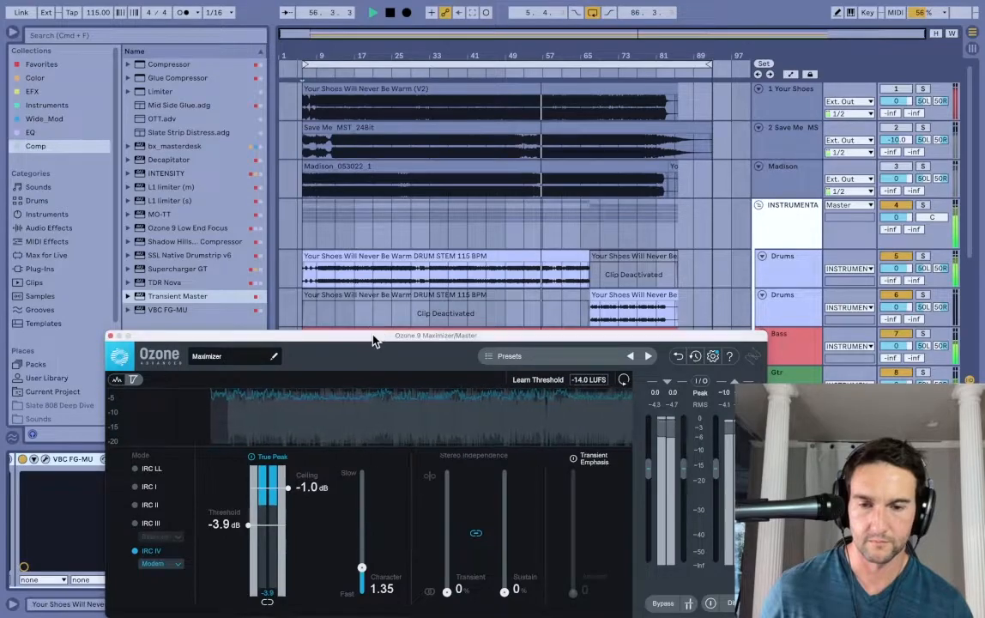
Set the master Ozone 9 Maximizer threshold to -3.4 dB and briefly solo the Madison reference to compare
left_click_drag(373, 341, 396, 187)
left_click_drag(273, 376, 274, 372)
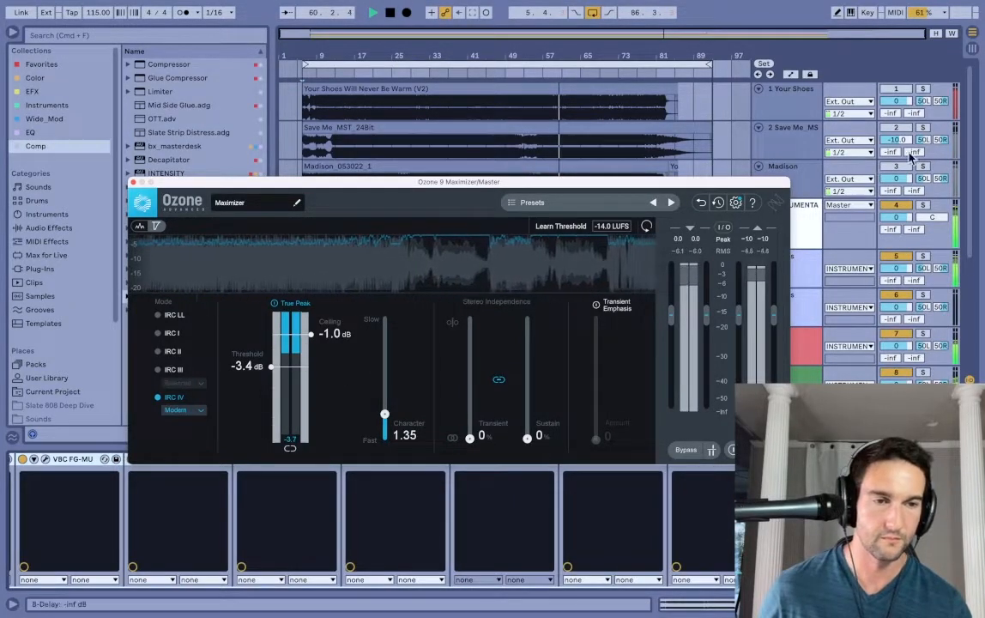
left_click(922, 168)
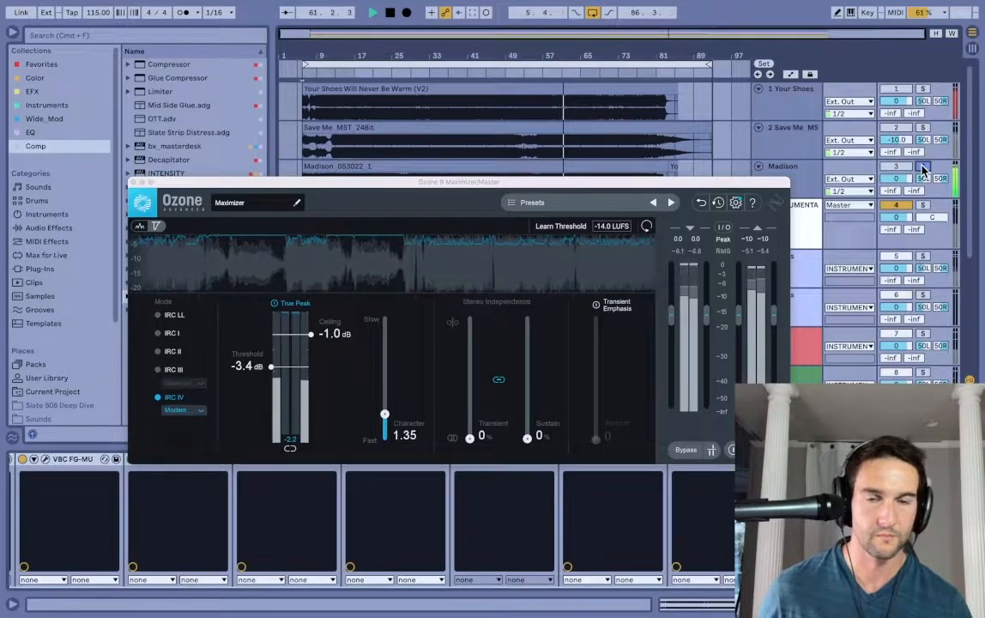
left_click(923, 168)
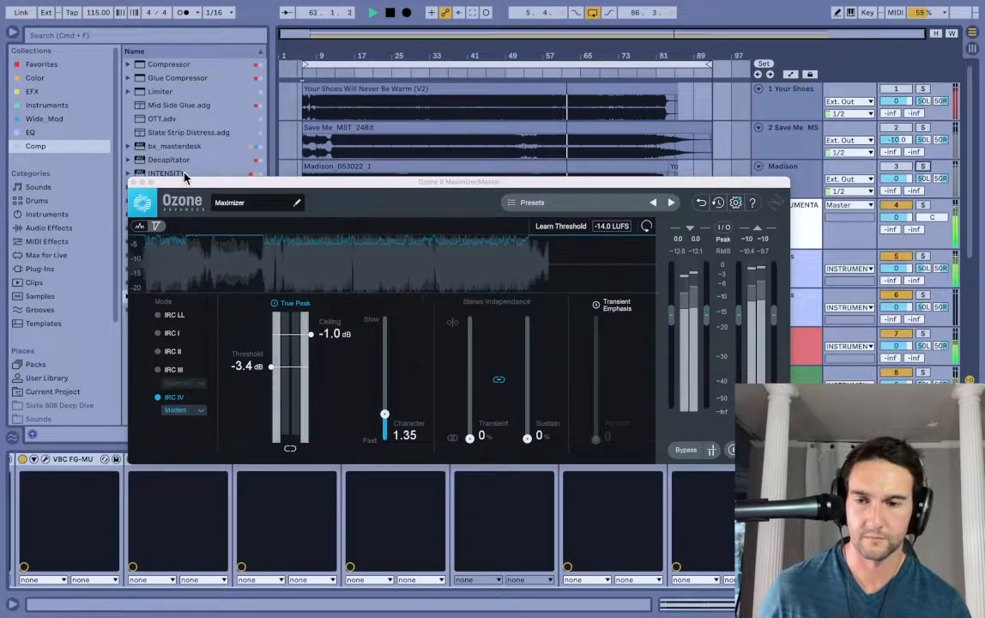
left_click(134, 184)
Set the FG-N low-band gain in the master's Virtual Mix Rack to +3.16 dB, replaying the song from bar 21
left_click(321, 460)
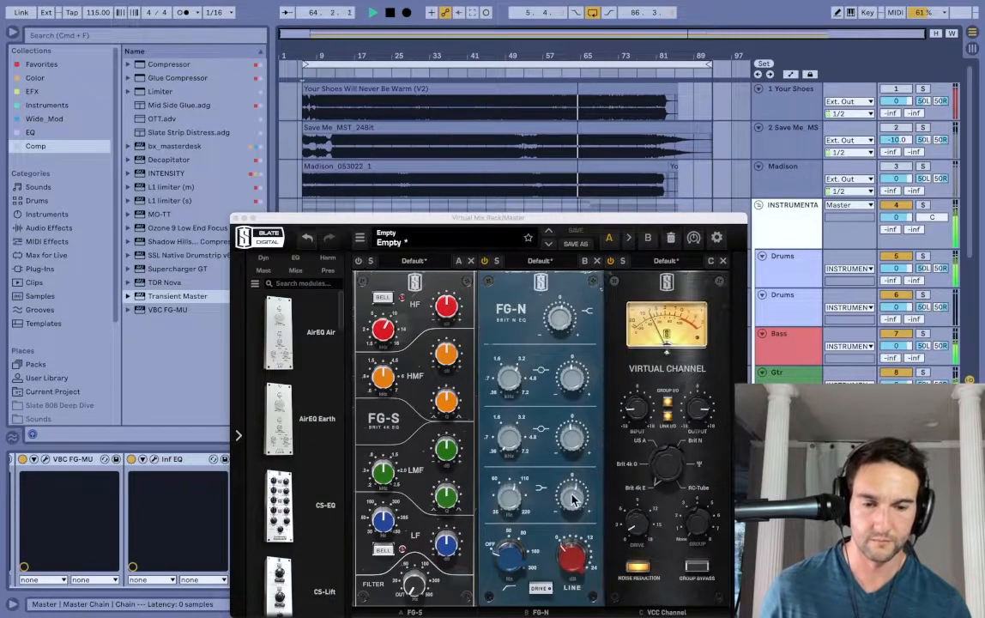
left_click_drag(573, 499, 570, 496)
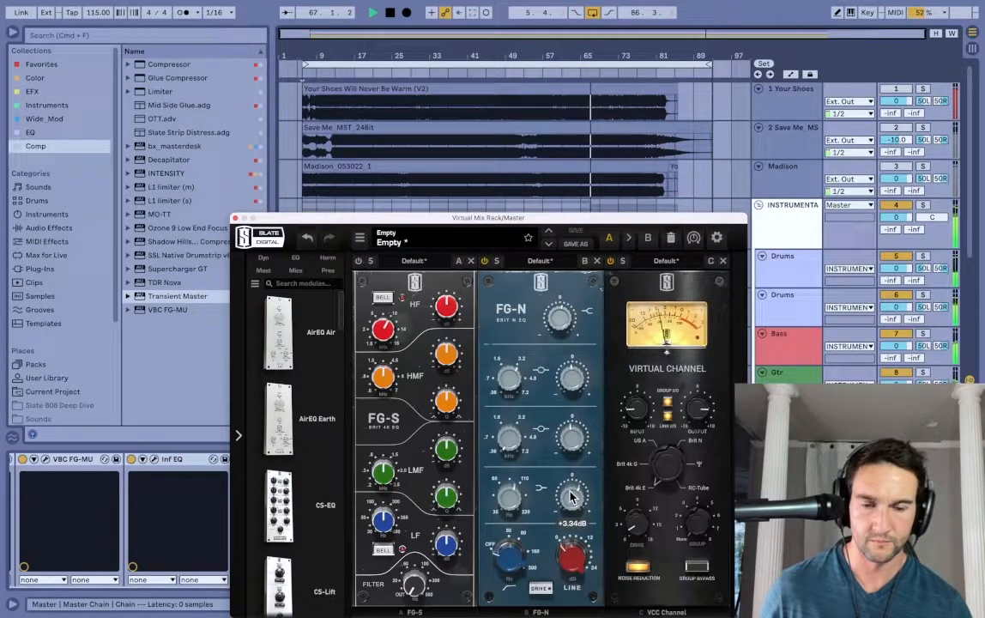
left_click_drag(283, 225, 420, 295)
left_click(420, 295)
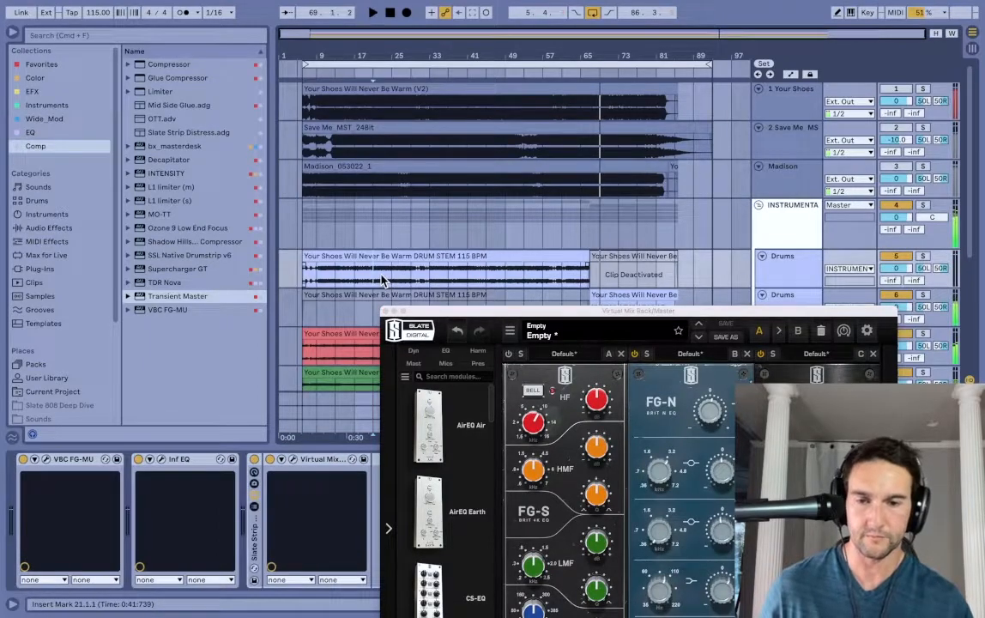
left_click_drag(473, 314, 418, 61)
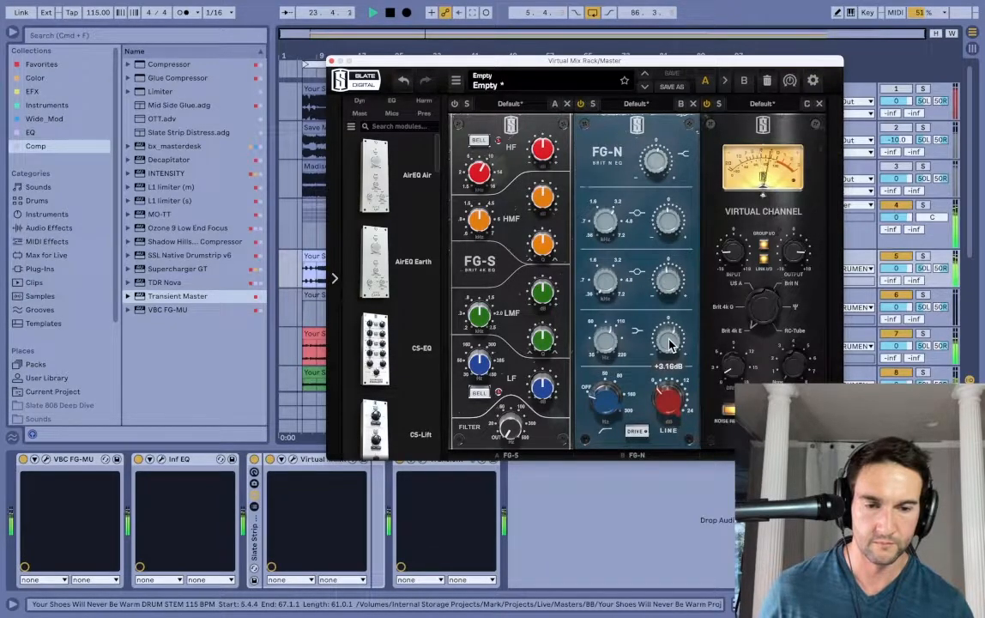
left_click(332, 62)
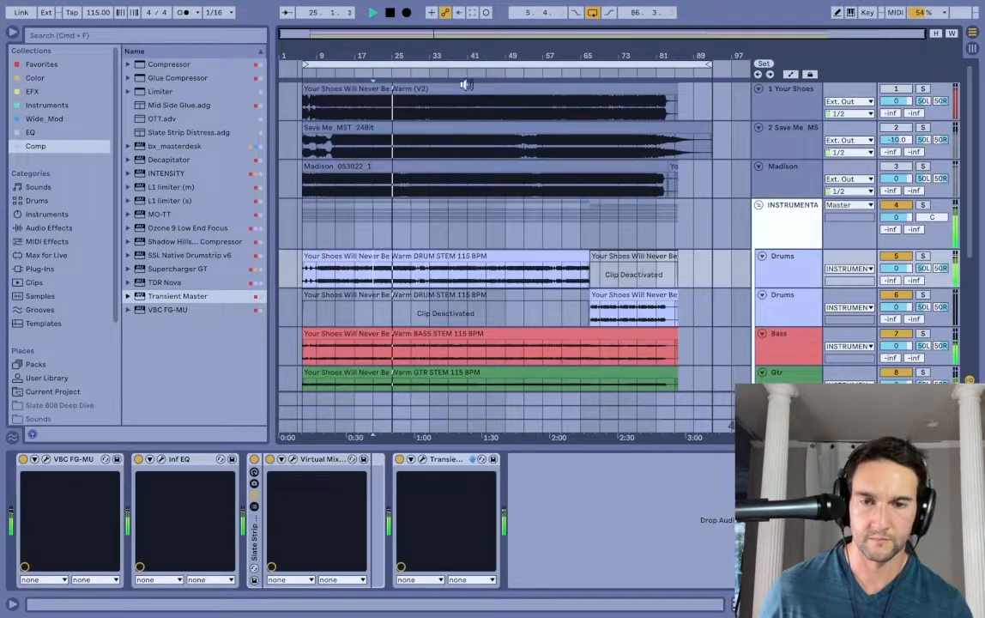
Set the attack of Transient Master on the original Drums track to 7.0%
left_click(421, 459)
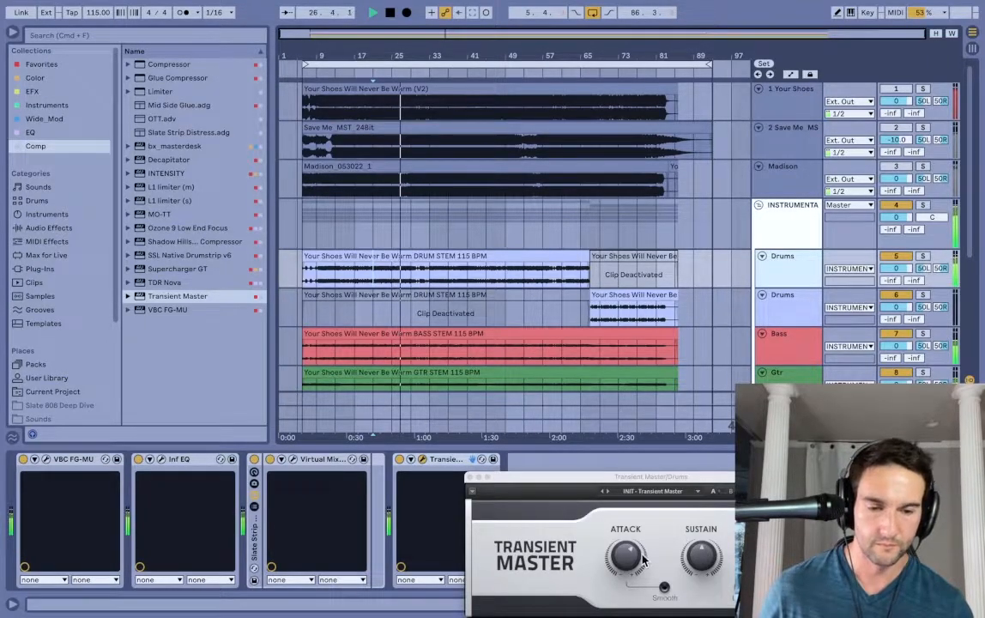
left_click_drag(642, 474, 574, 179)
left_click_drag(558, 262, 559, 273)
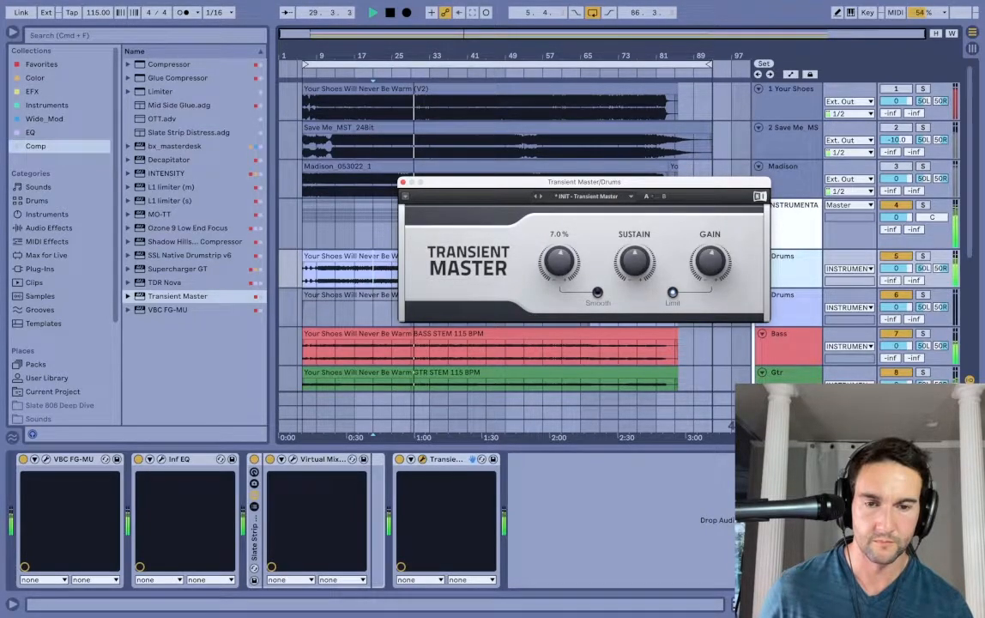
Adjust the FG-N low-band frequency in the original Drums track's Virtual Mix Rack and set that band's gain to +1.06 dB
left_click(296, 461)
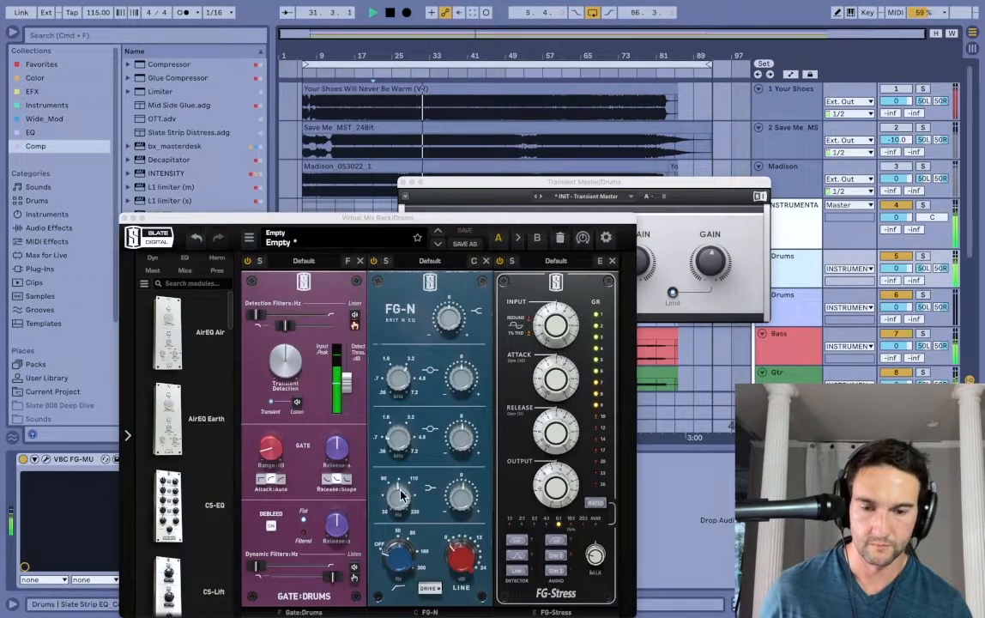
left_click_drag(400, 495, 399, 493)
left_click_drag(464, 510, 463, 508)
double_click(464, 508)
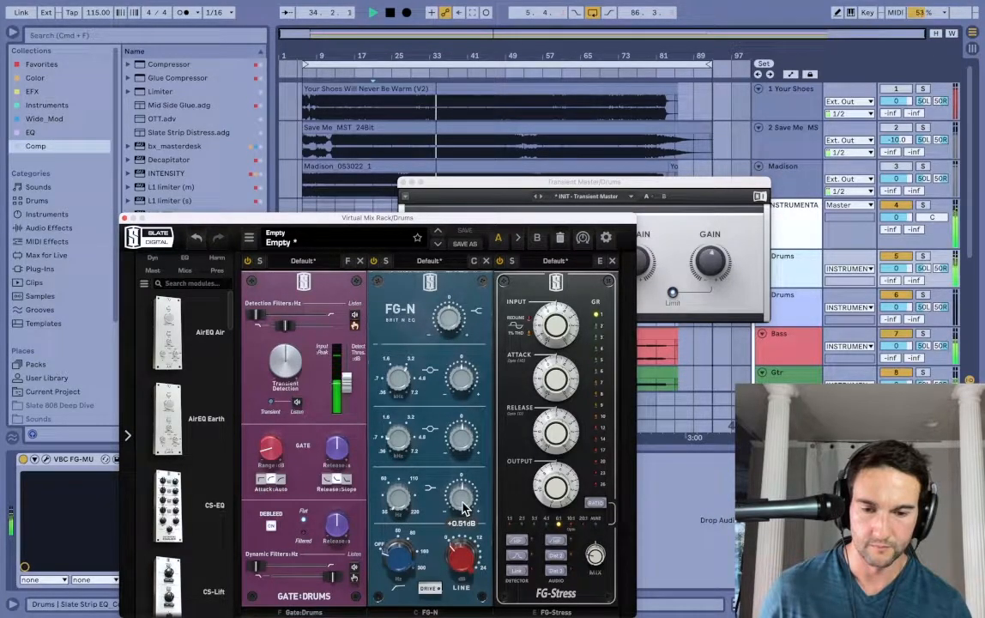
left_click_drag(463, 508, 464, 507)
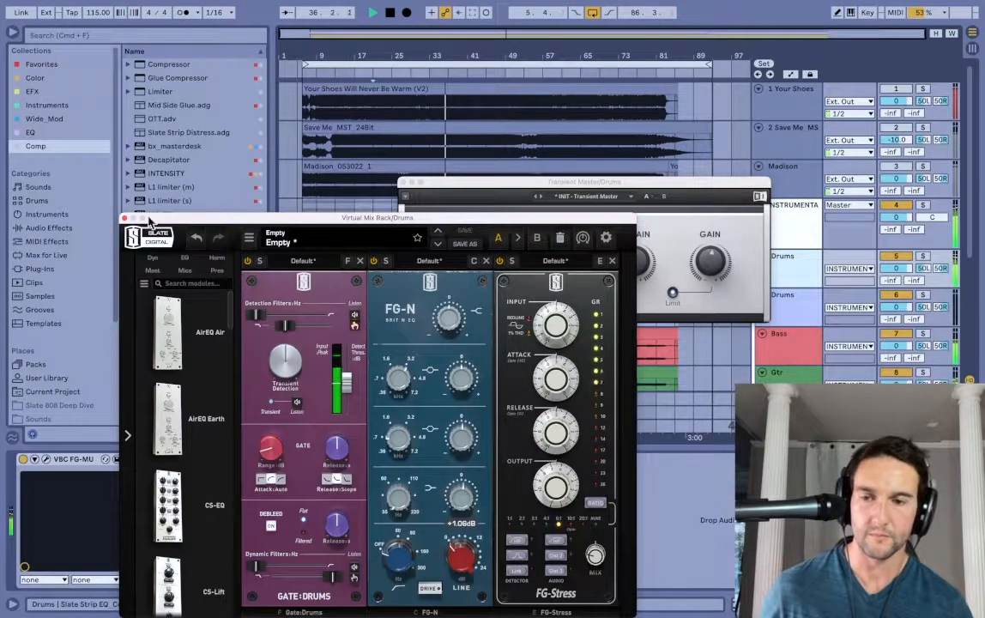
left_click(360, 210)
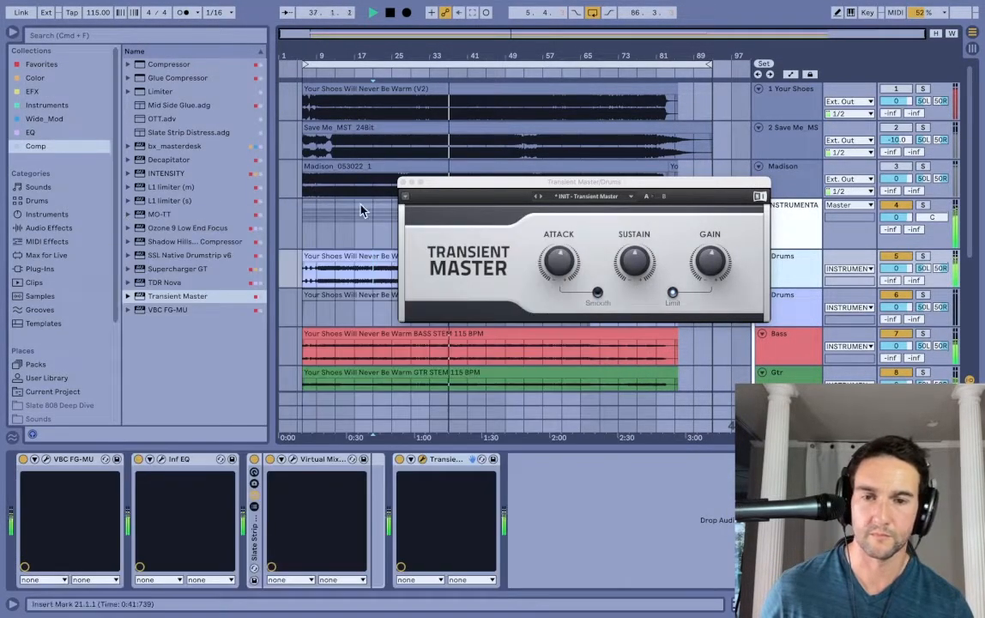
left_click(405, 183)
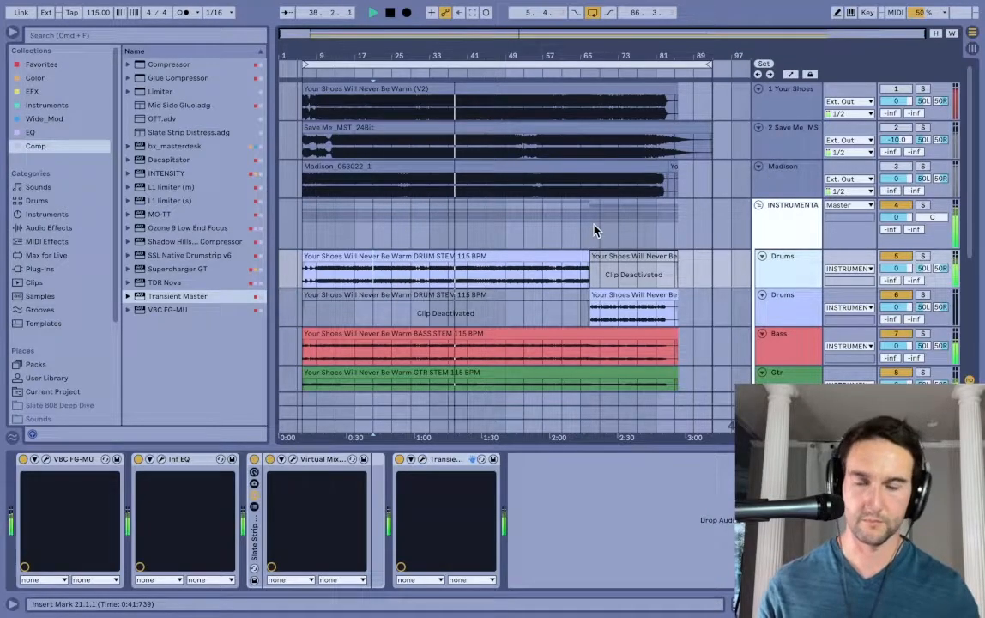
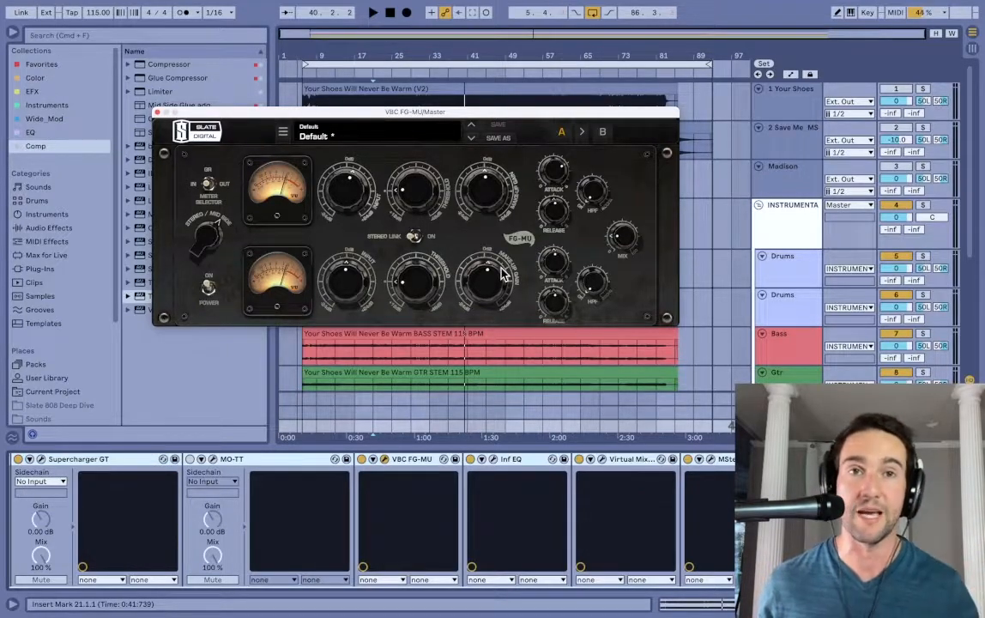
Review the master chain's VBC FG-MU, Inf EQ, Virtual Mix Rack and Ozone 9 Maximizer settings
left_click(157, 114)
scroll(478, 486, "right", 3)
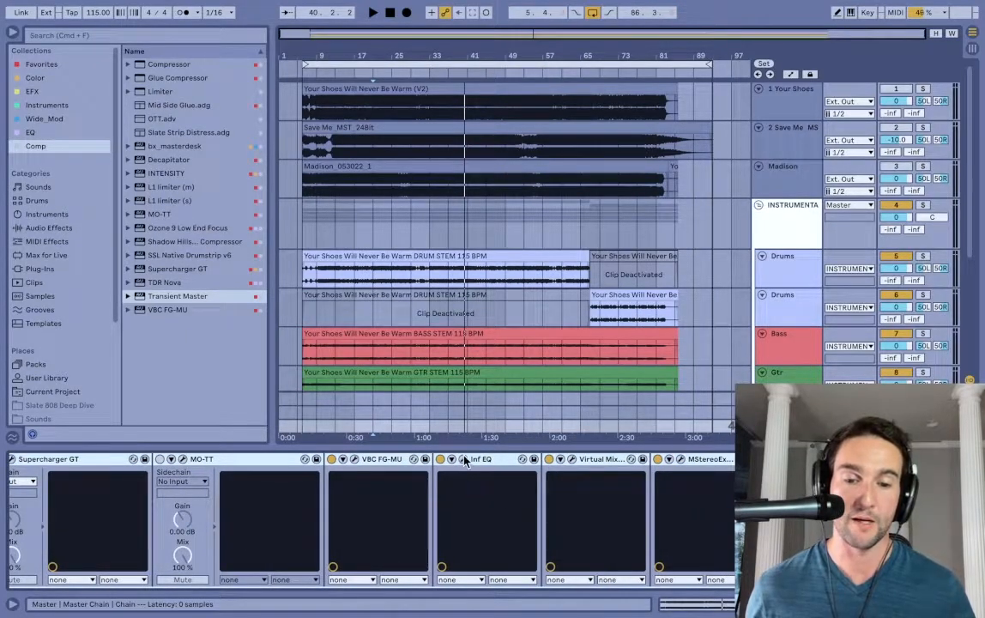
left_click(464, 461)
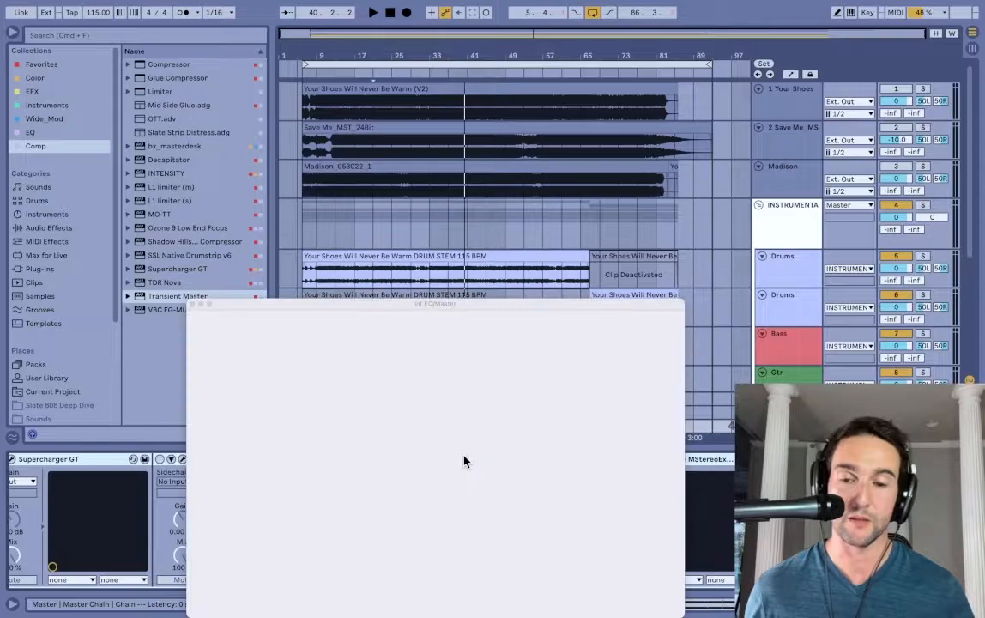
left_click(191, 307)
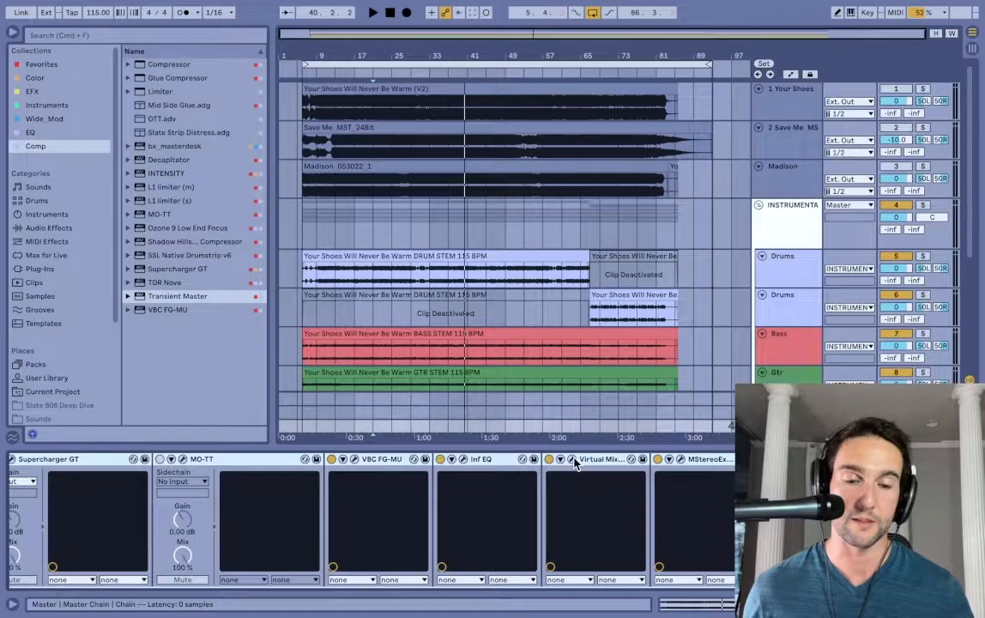
left_click(573, 459)
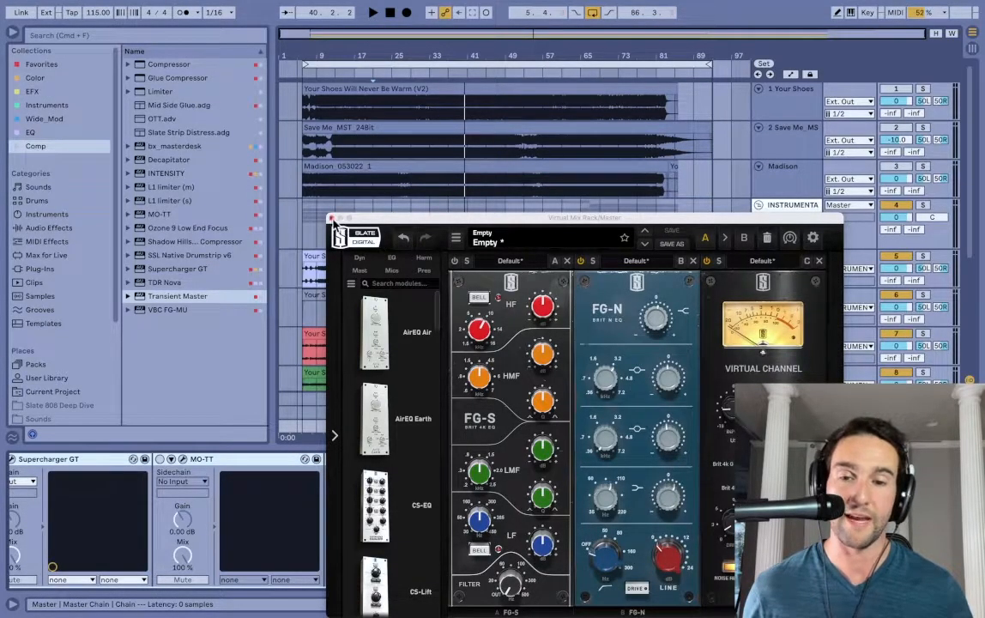
left_click(332, 218)
scroll(689, 468, "right", 5)
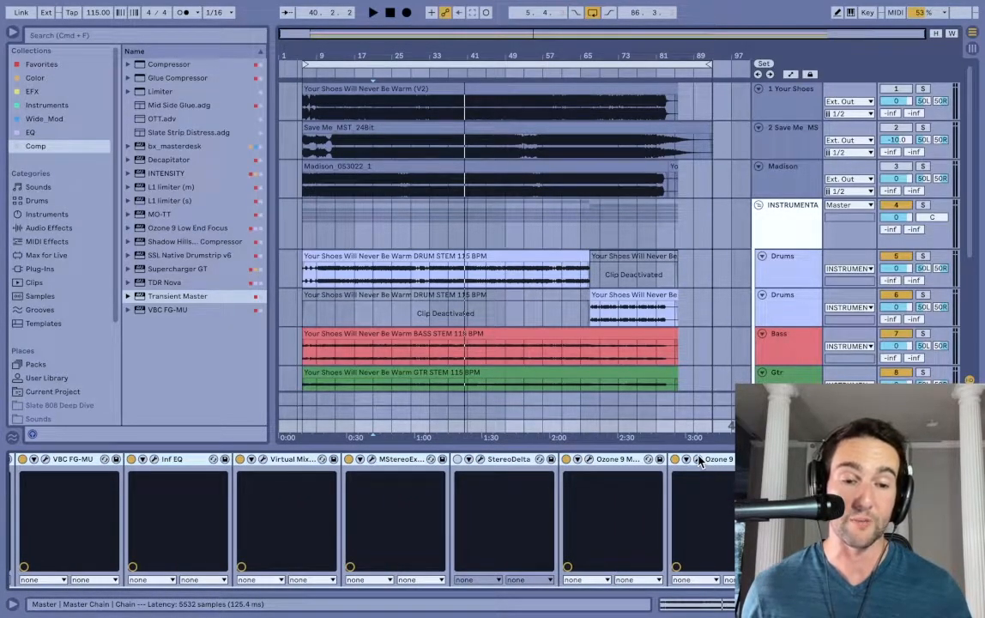
left_click(700, 461)
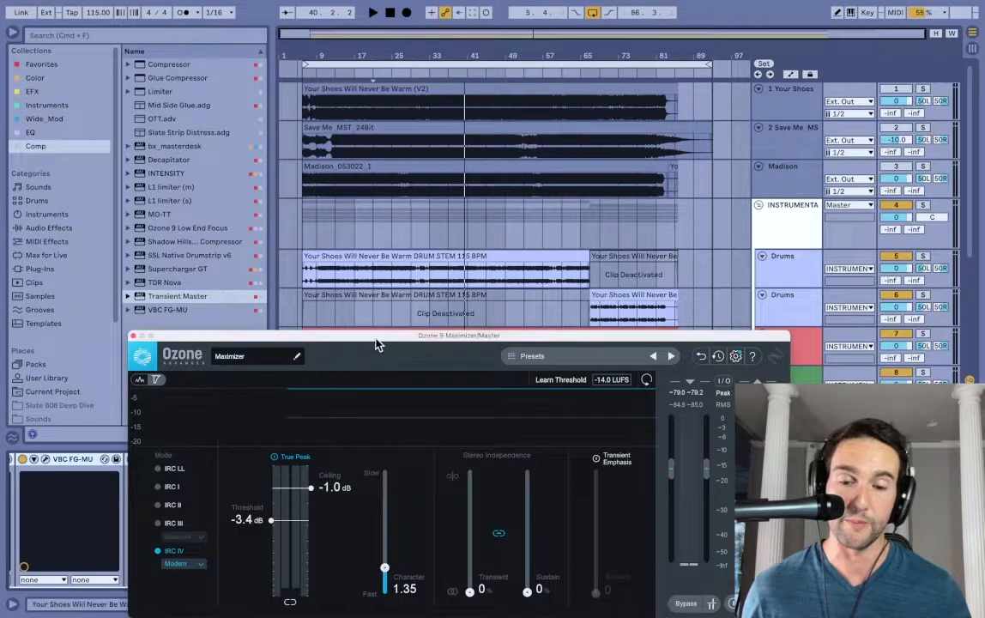
left_click_drag(378, 344, 410, 156)
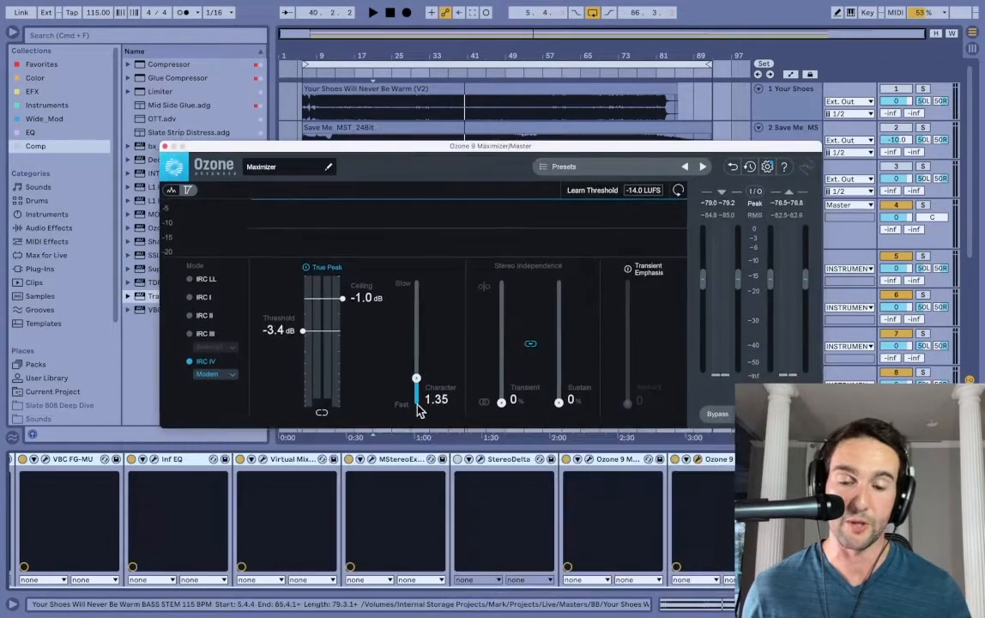
left_click(167, 148)
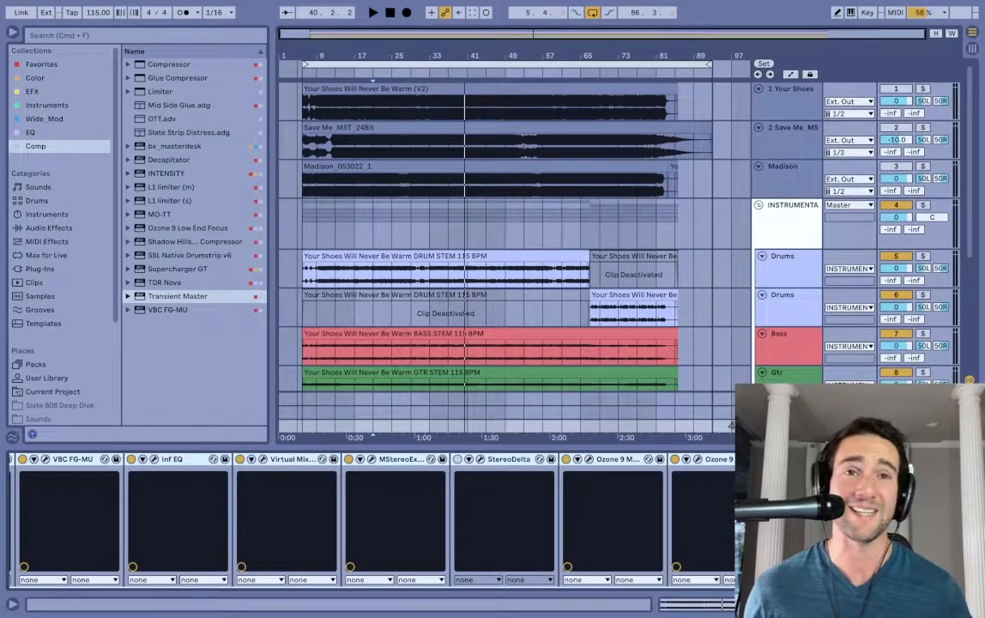
Review the original Drums track's device chain, examining the VBC FG-MU compressor and the Inf EQ's 63 Hz cut
scroll(489, 497, "left", 4)
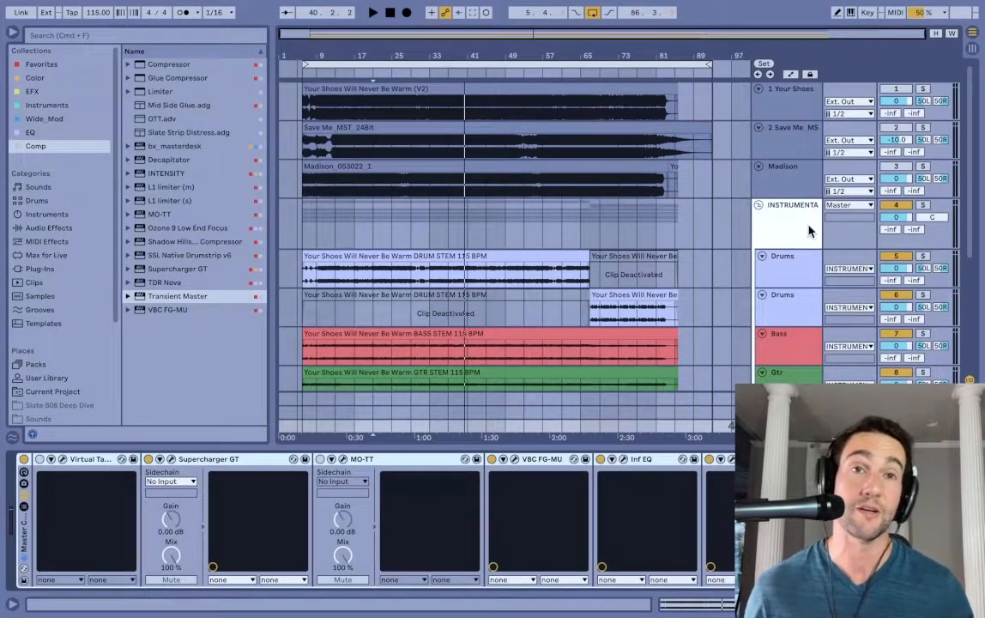
left_click(784, 271)
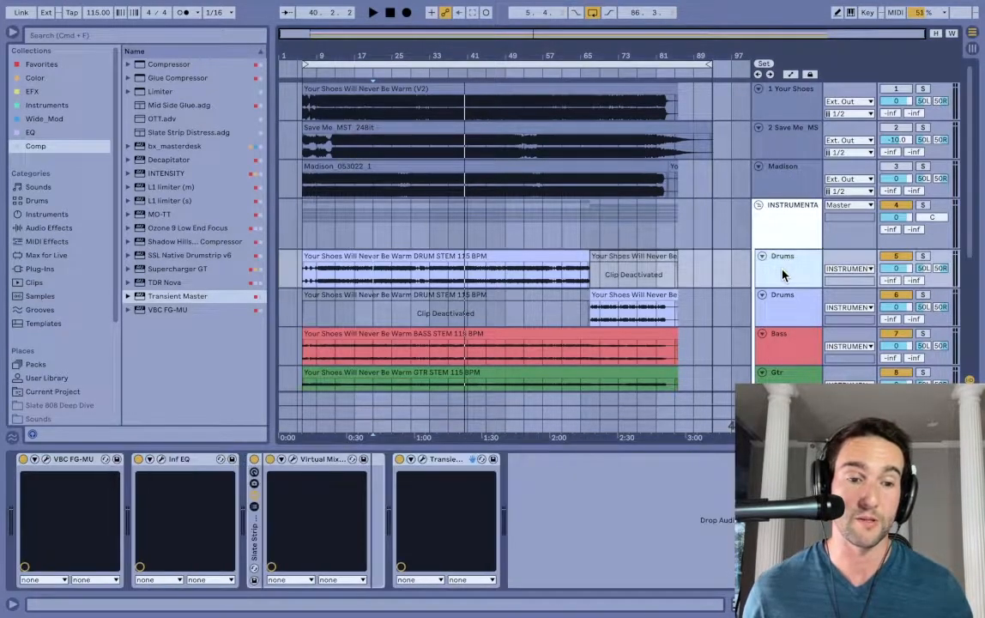
left_click(403, 461)
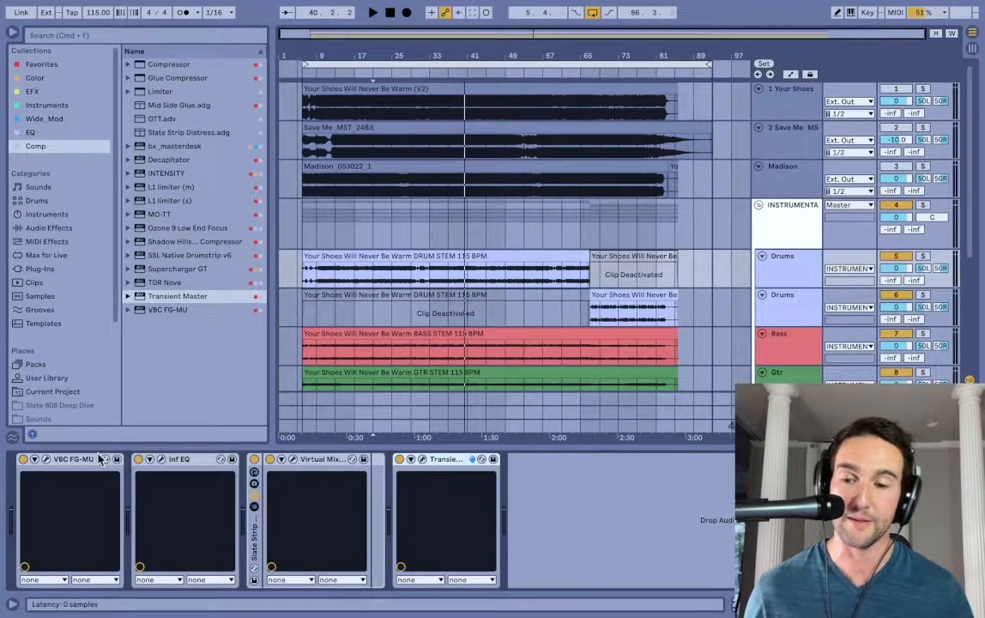
left_click(65, 461)
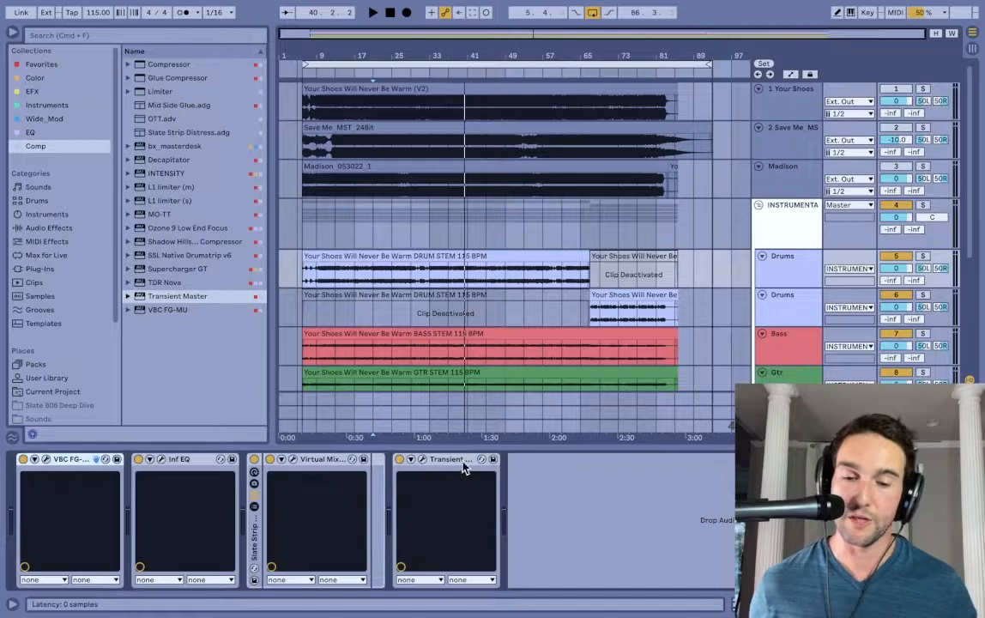
left_click(45, 459)
left_click_drag(231, 405, 240, 62)
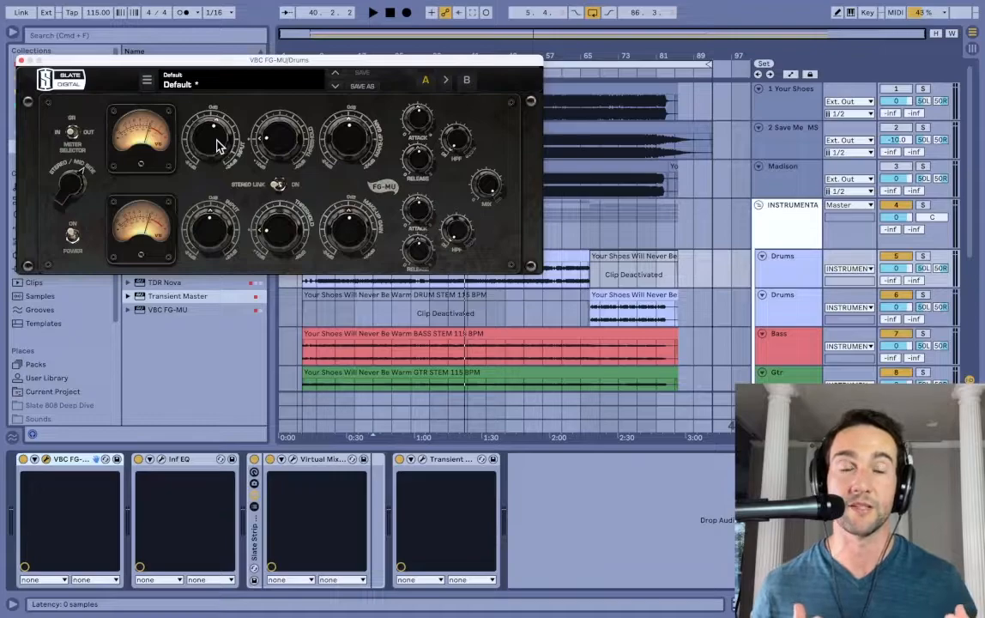
left_click(19, 61)
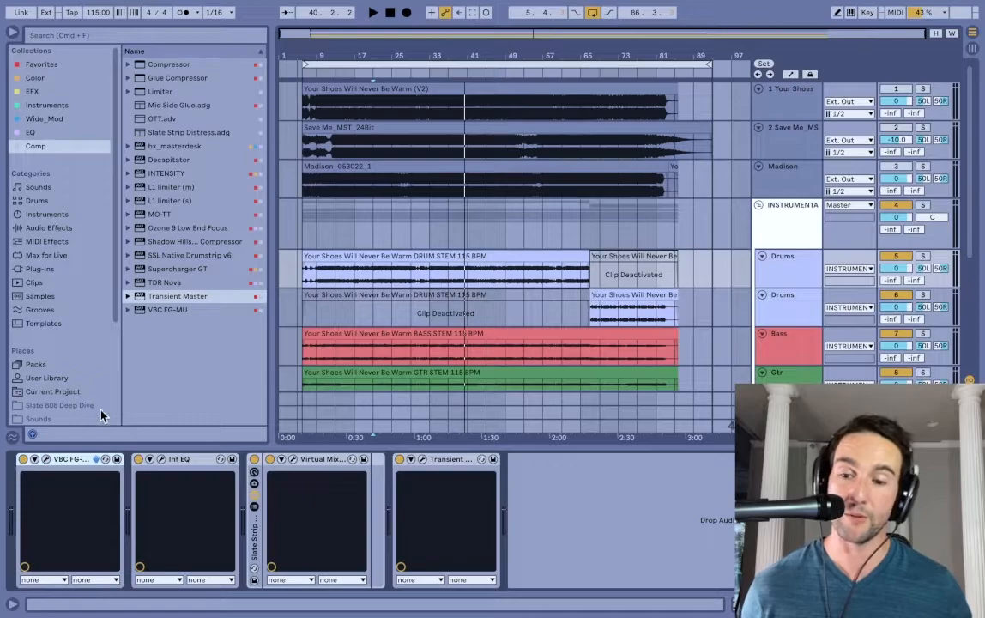
left_click(160, 459)
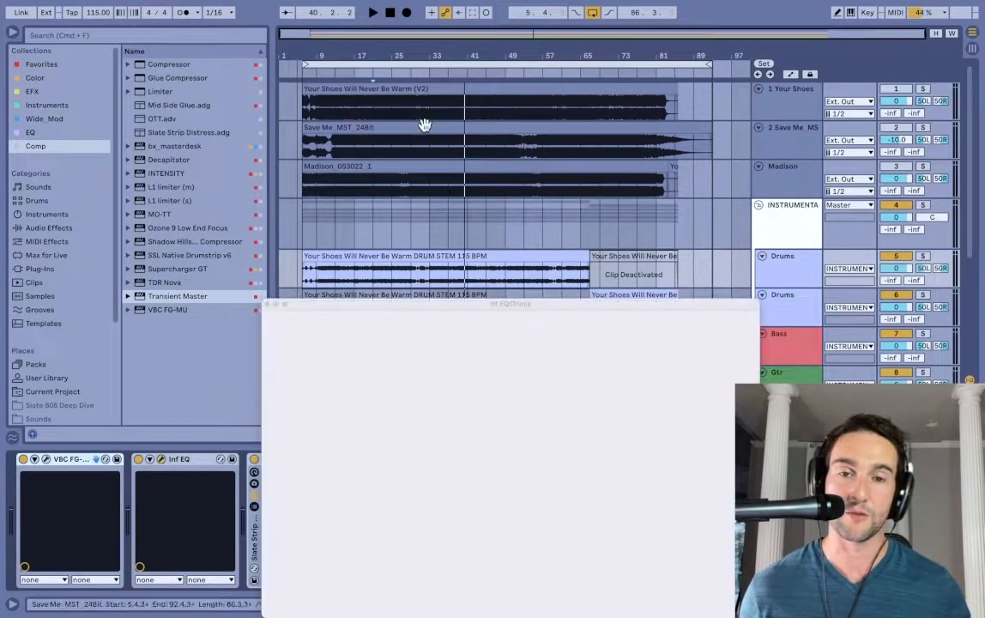
left_click_drag(415, 307, 458, 153)
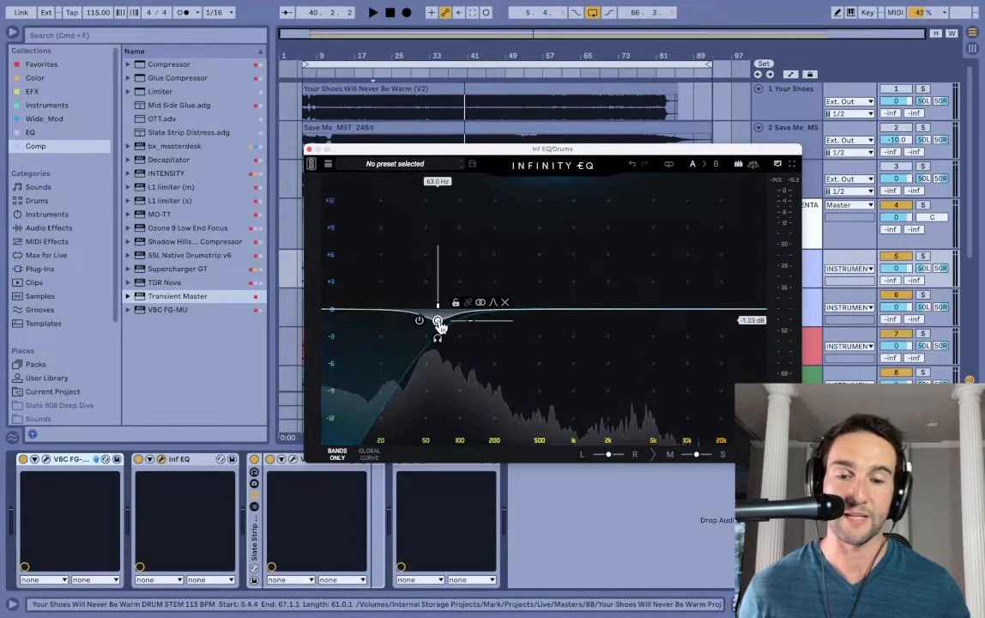
left_click(310, 150)
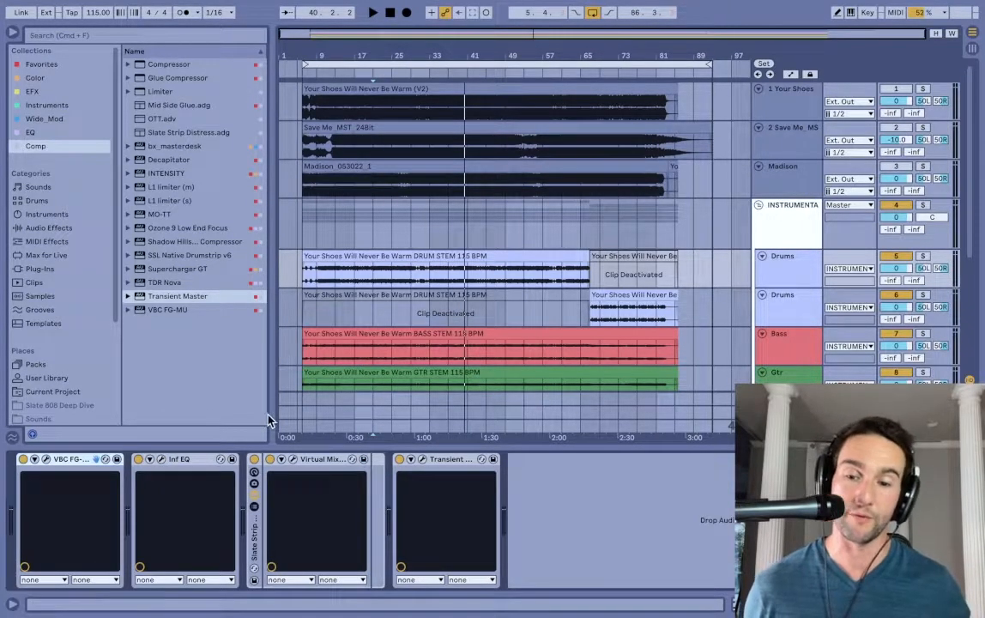
Solo the original Drums track and play it back to examine the Gate:Drums detection filters in its Virtual Mix Rack
left_click(294, 461)
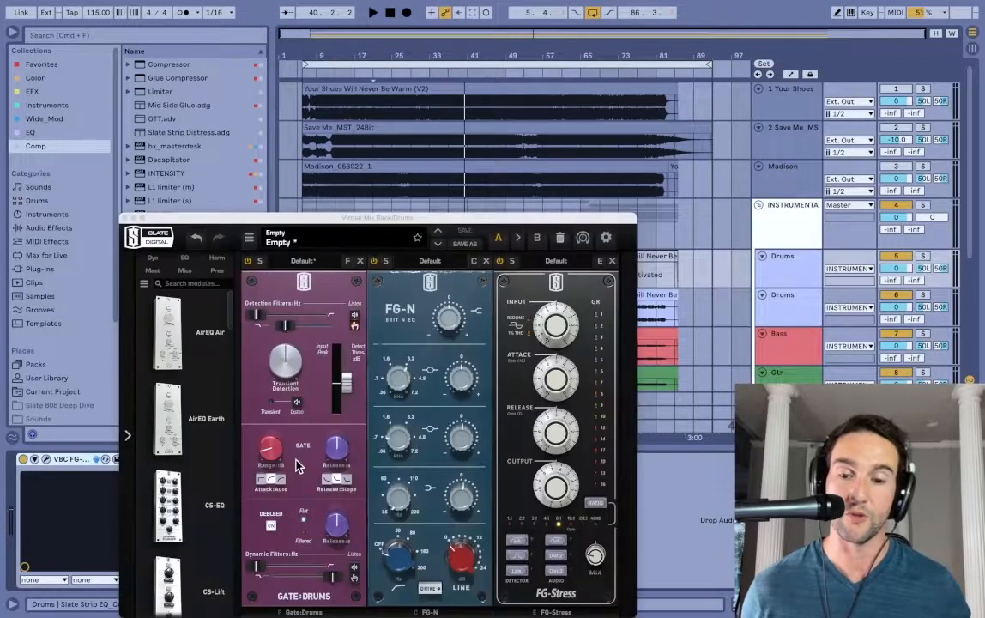
left_click_drag(388, 221, 476, 72)
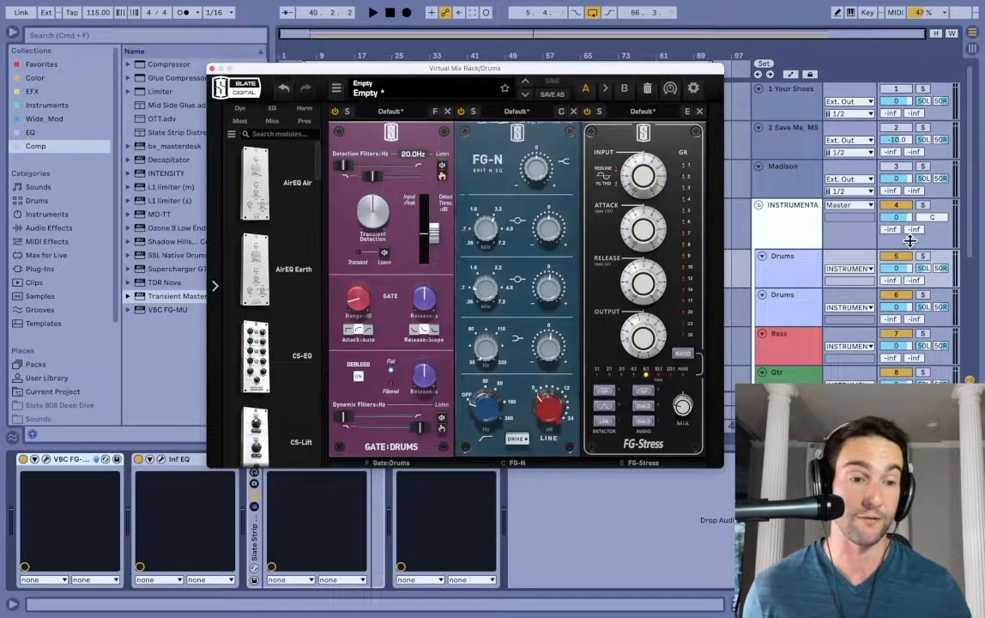
left_click(927, 265)
left_click(925, 257)
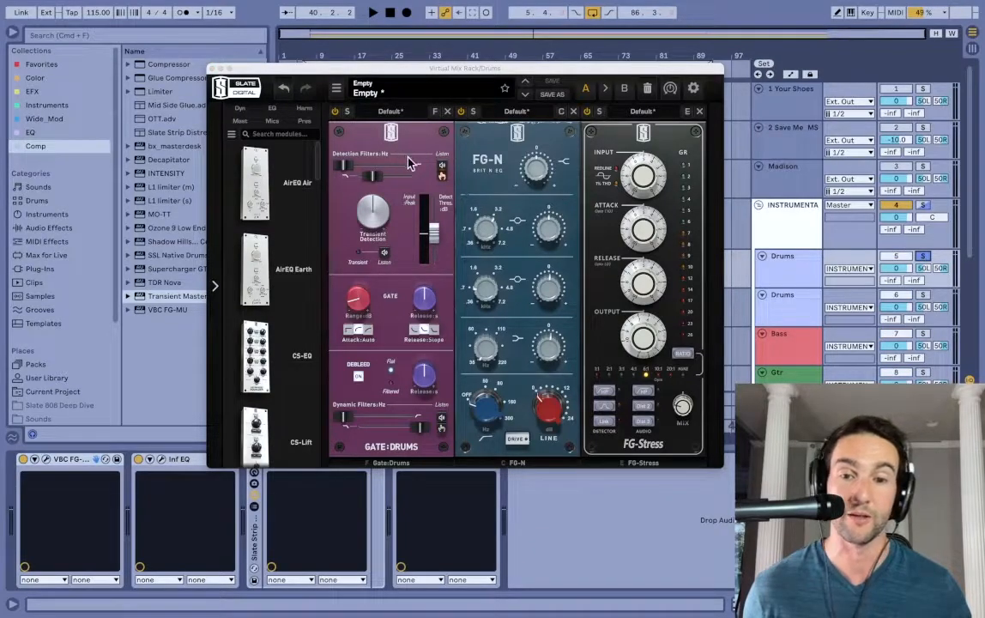
left_click(443, 169)
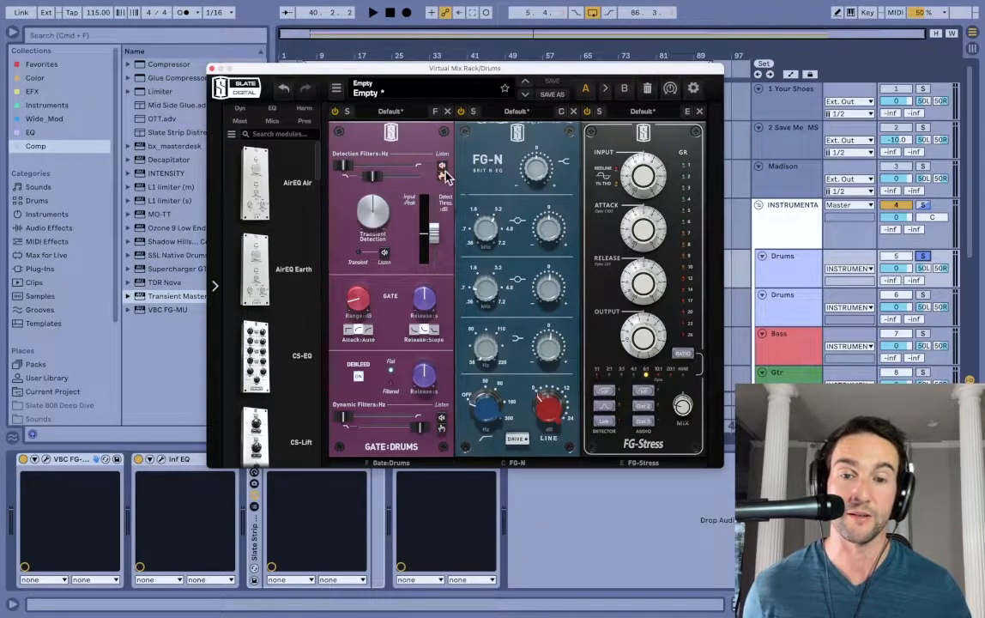
key("space")
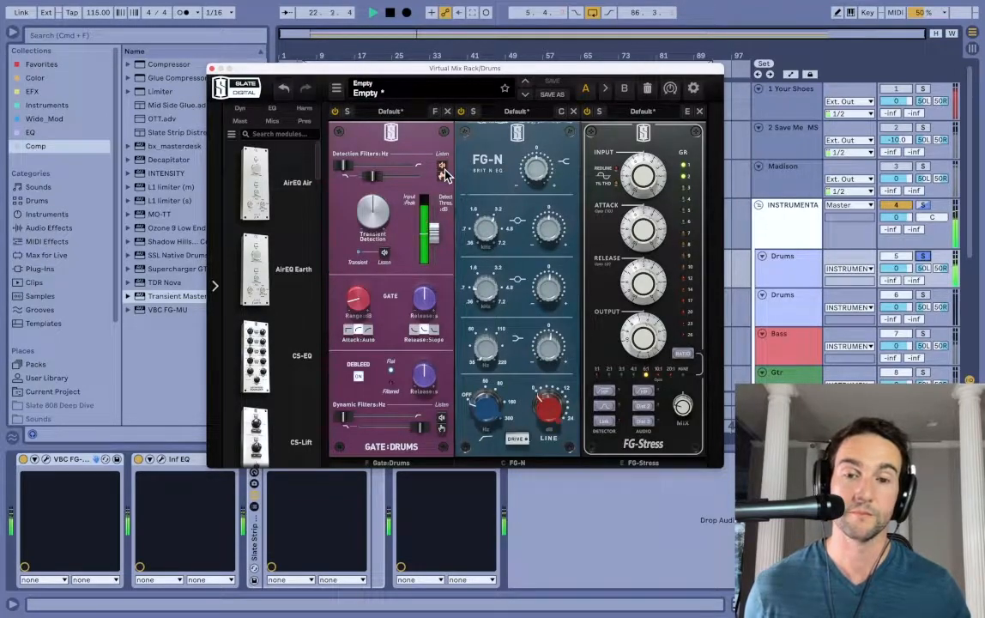
key("space")
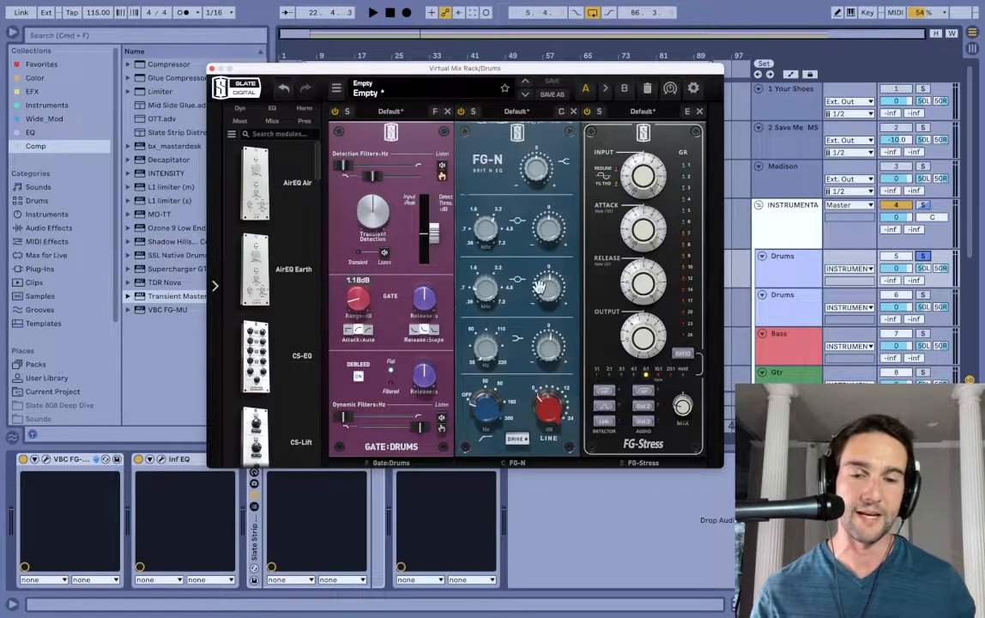
Audition a higher Gate:Drums range during playback and bring the range back down to about 1.28 dB
key("space")
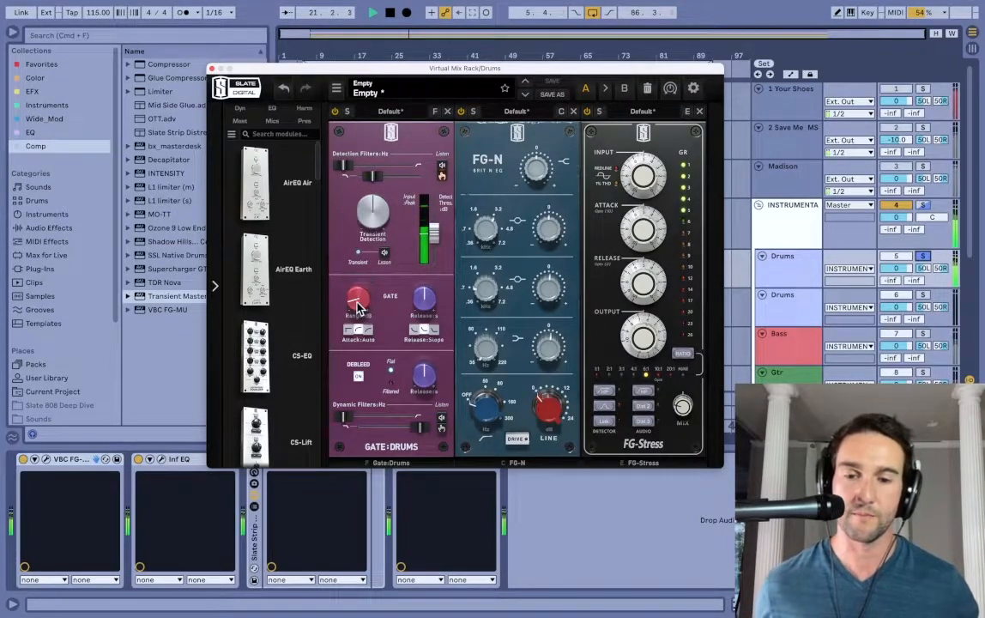
mouse_move(359, 309)
left_mouse_down()
mouse_move(357, 245)
mouse_move(378, 309)
left_mouse_up()
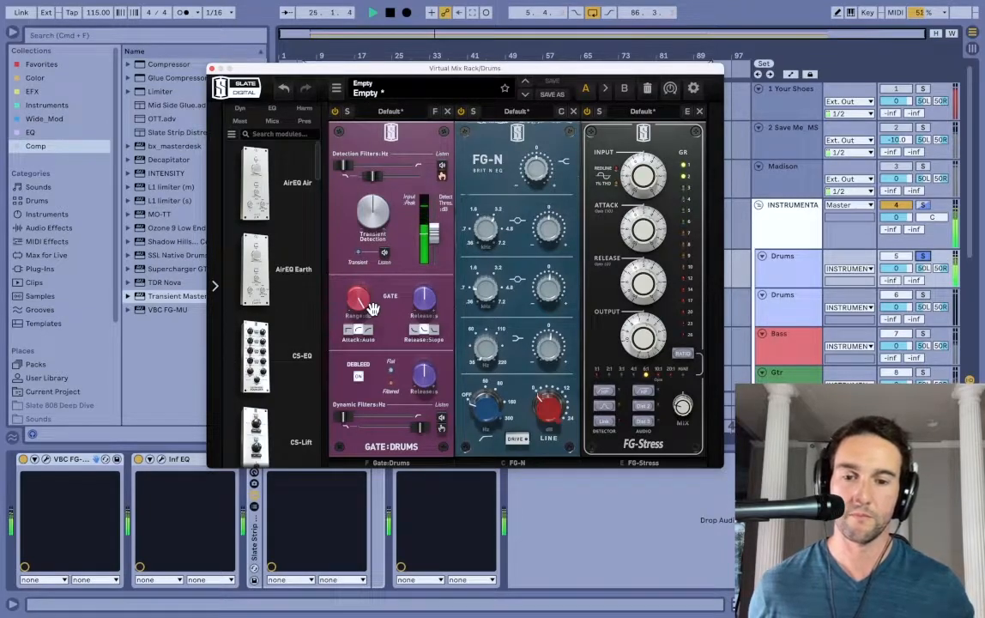
left_click_drag(371, 309, 364, 418)
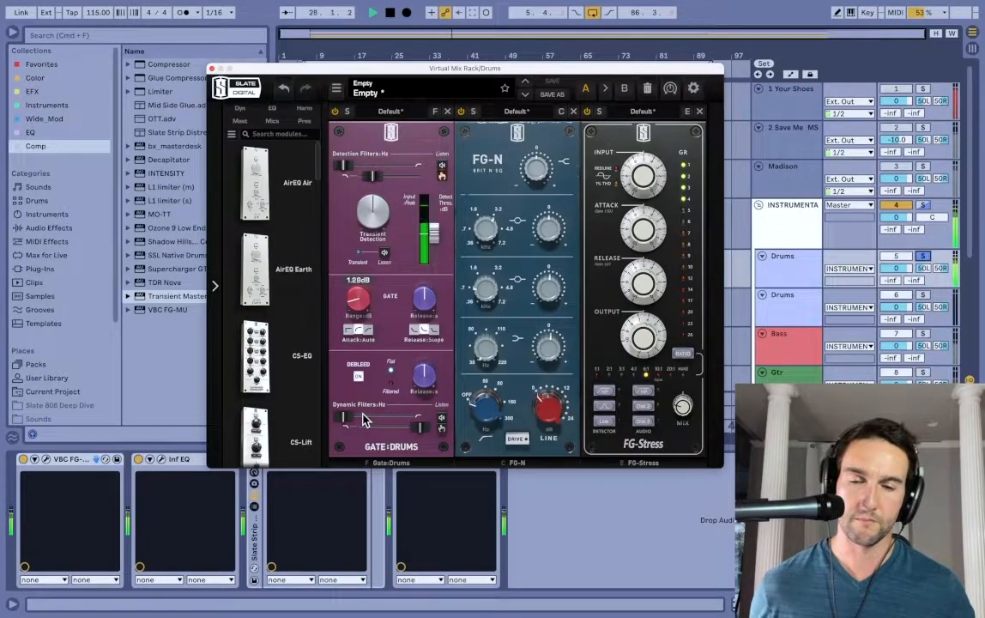
key("space")
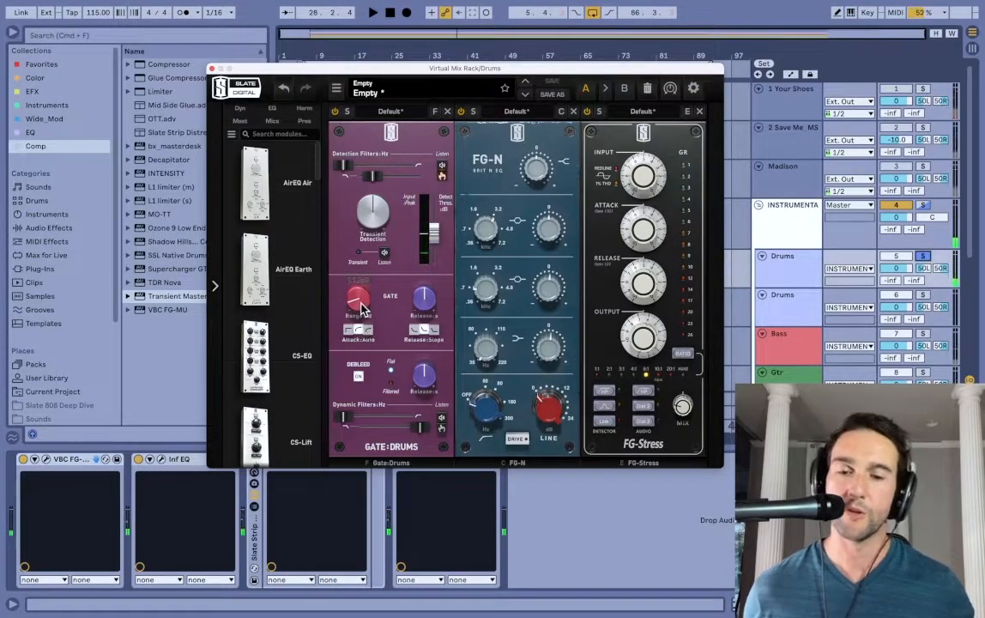
left_click_drag(359, 314, 360, 308)
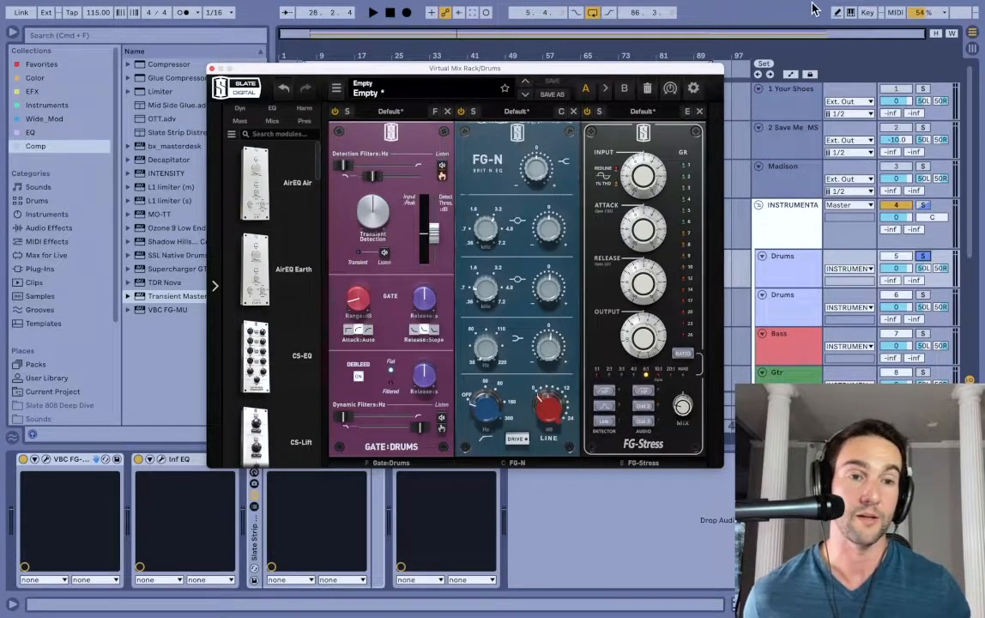
Examine the FG-N equalizer on the original Drums track, close its Virtual Mix Rack and unsolo the track
mouse_move(817, 7)
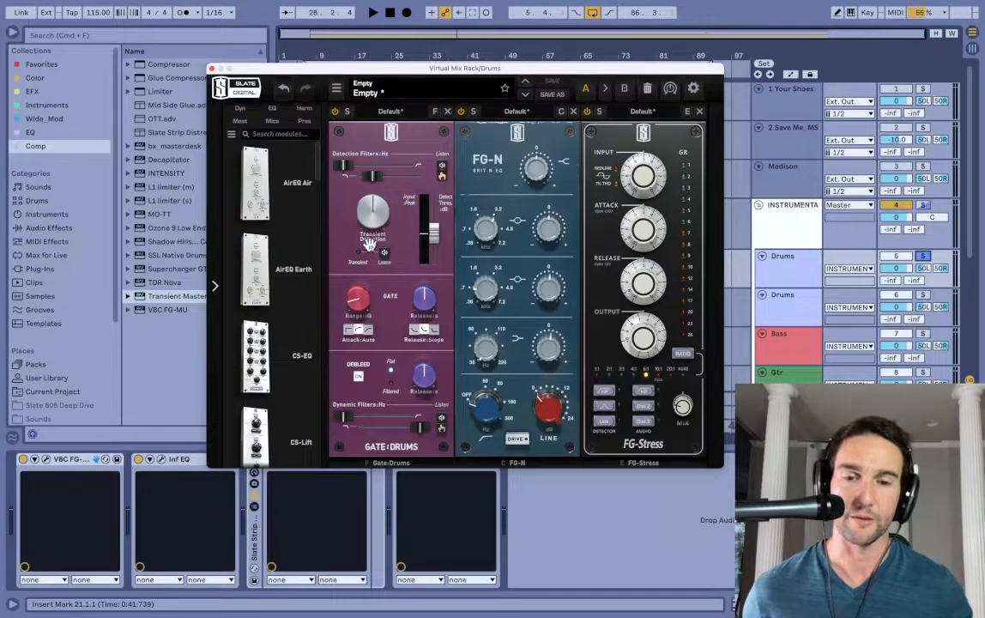
left_click(550, 295)
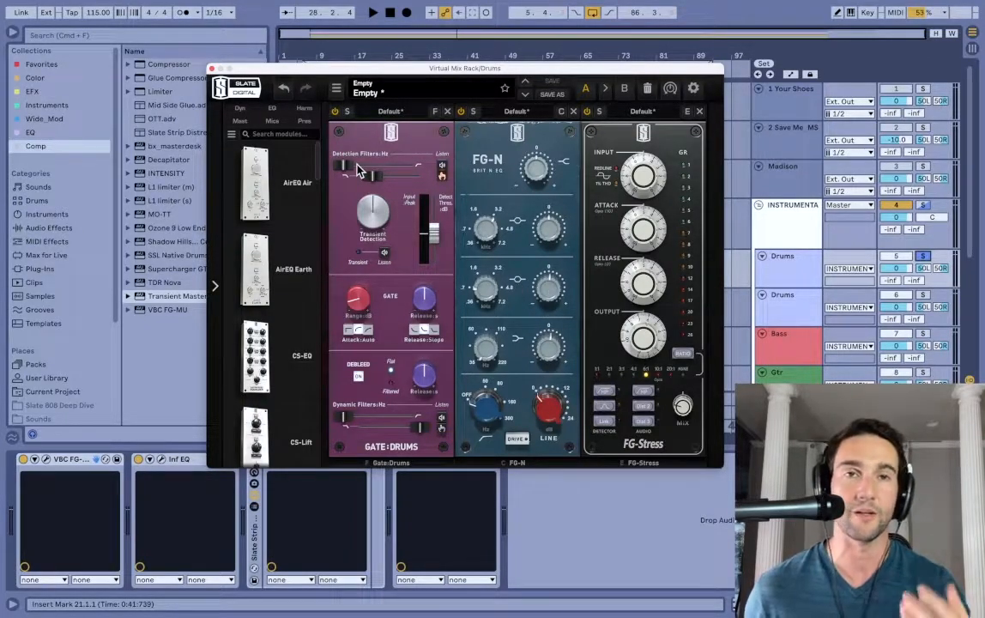
left_click(212, 68)
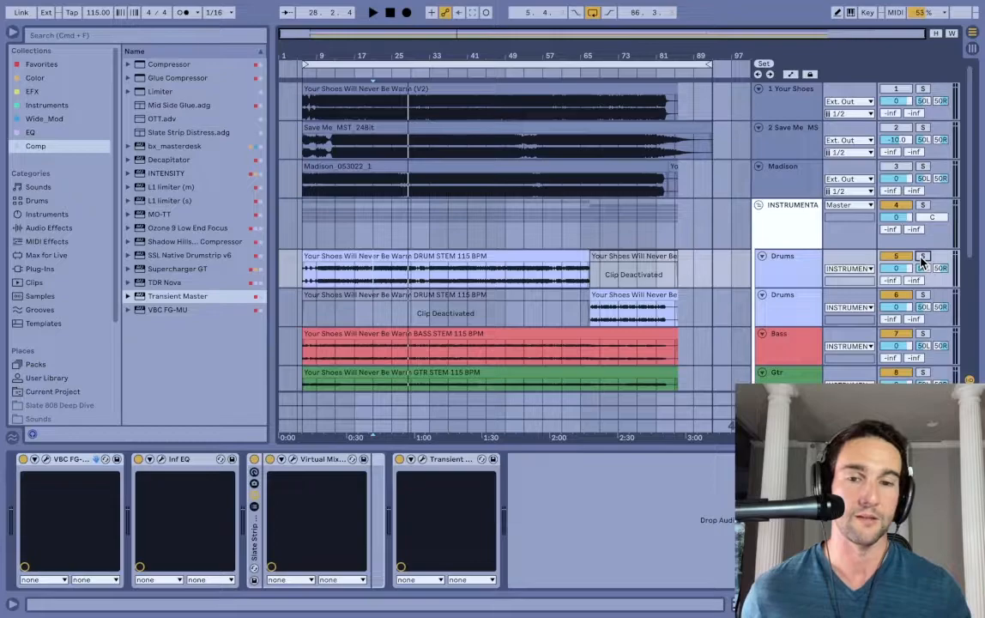
Review the Gtr track's device chain, examining the high-shelf and mid-band gains of FG-N in its Virtual Mix Rack
scroll(613, 255, "down", 4)
scroll(613, 255, "down", 2)
scroll(616, 259, "up", 4)
scroll(788, 300, "down", 3)
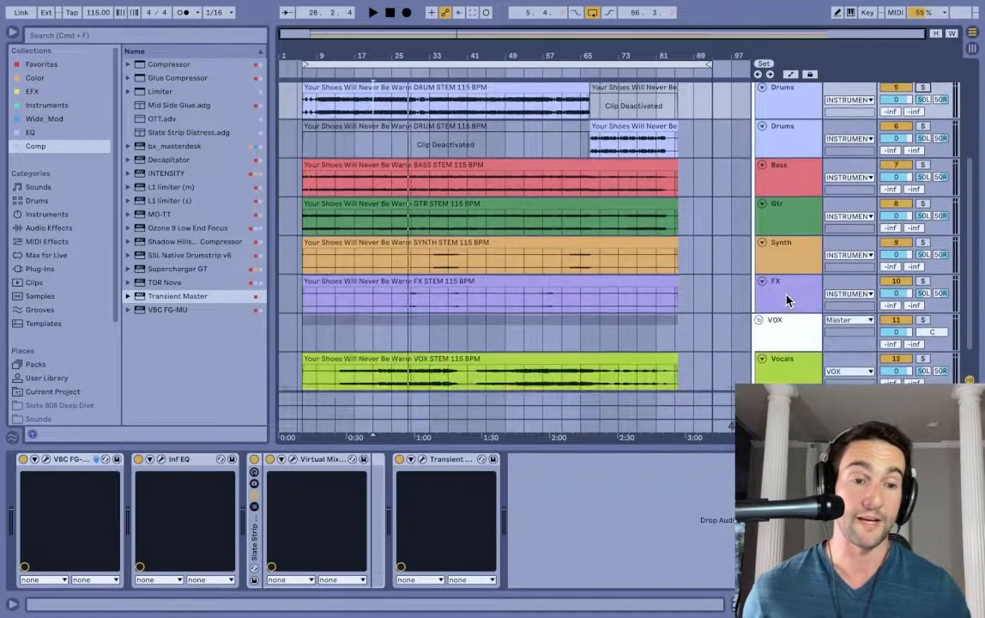
left_click(787, 216)
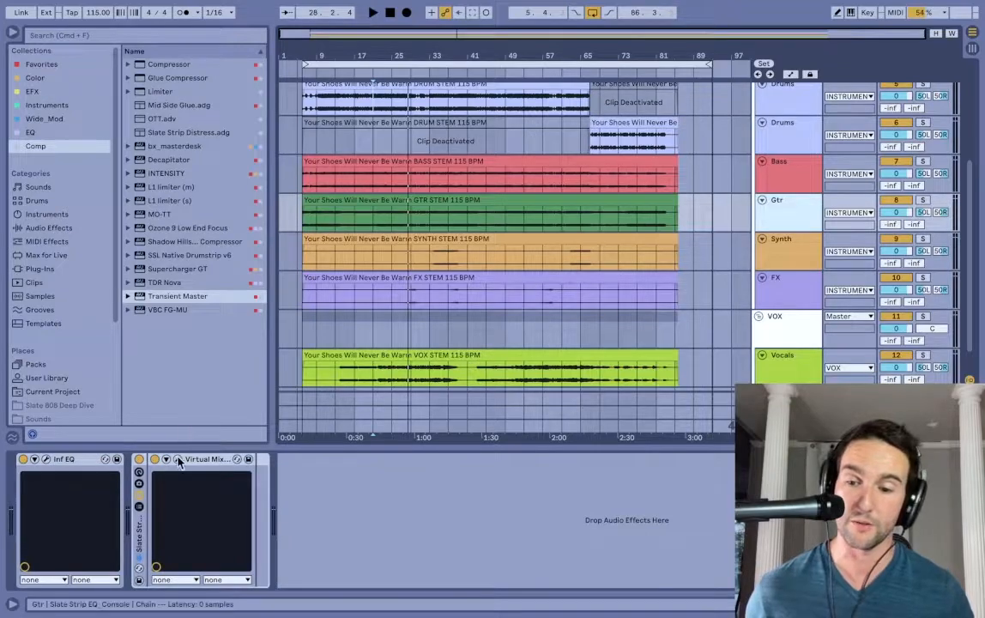
left_click(177, 460)
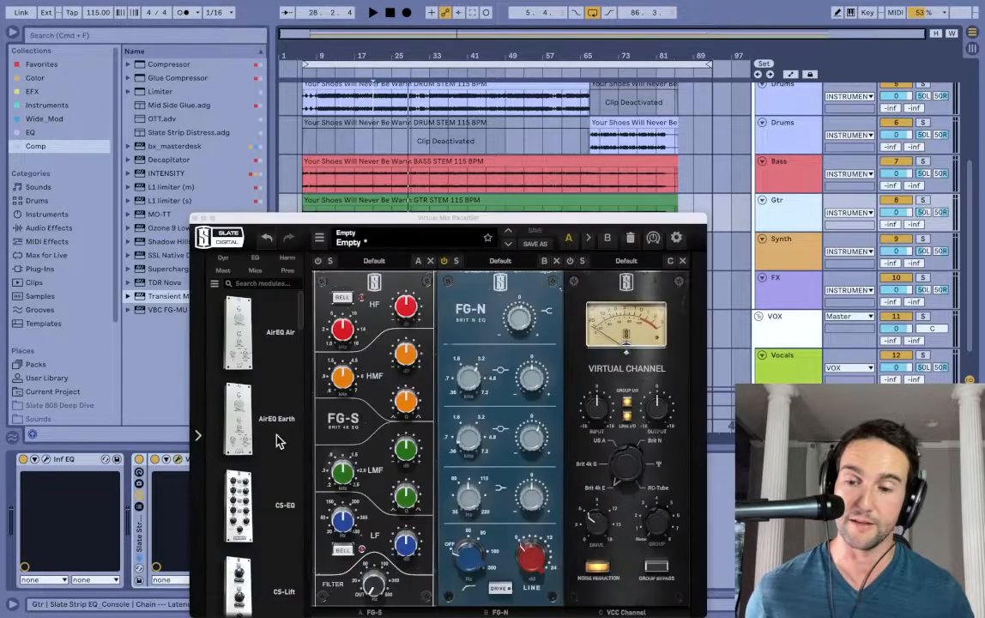
left_click(534, 440)
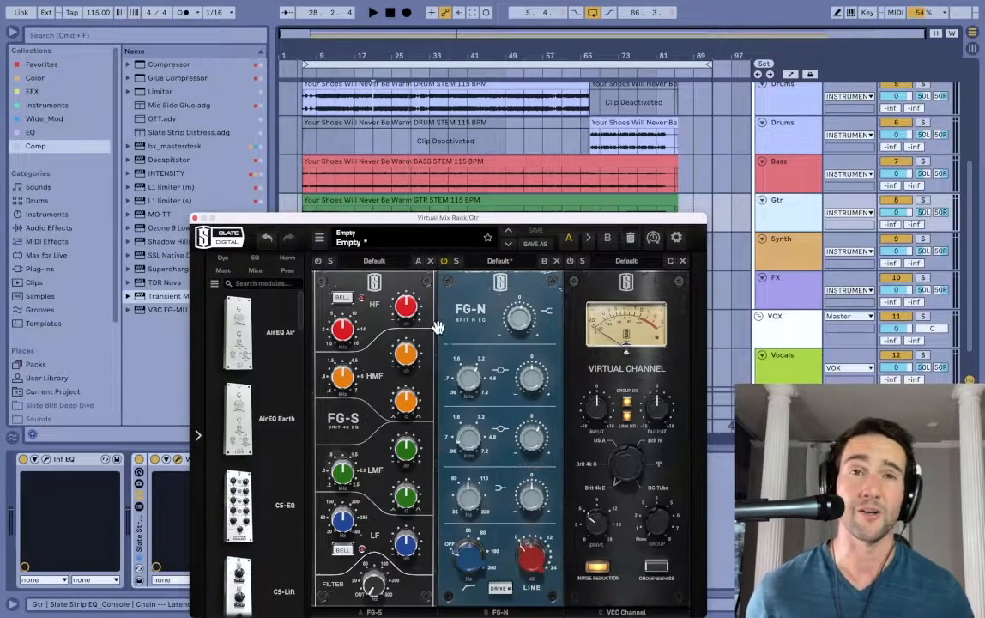
left_click(521, 320)
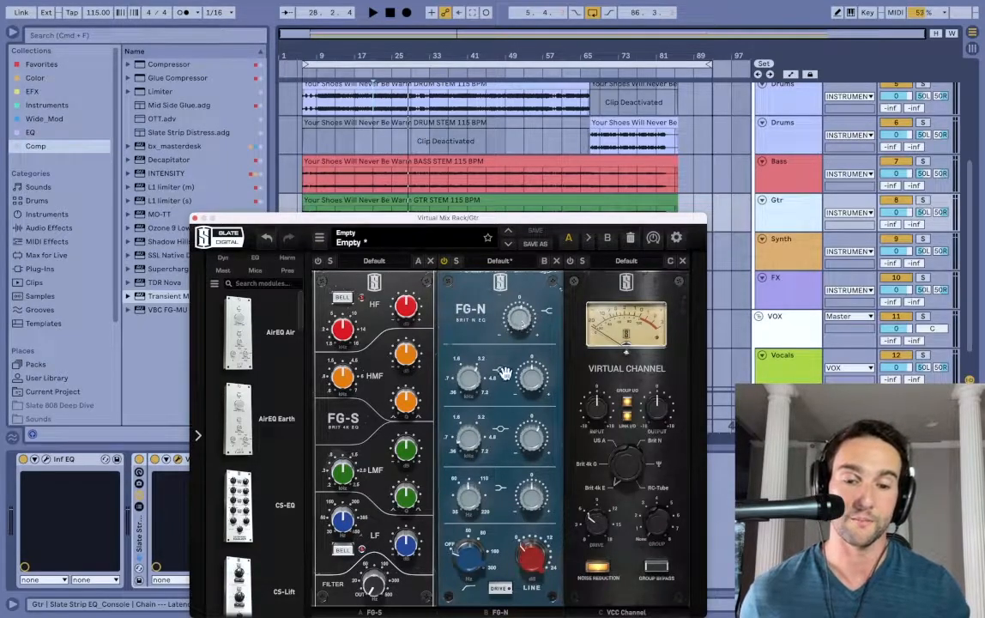
mouse_move(536, 446)
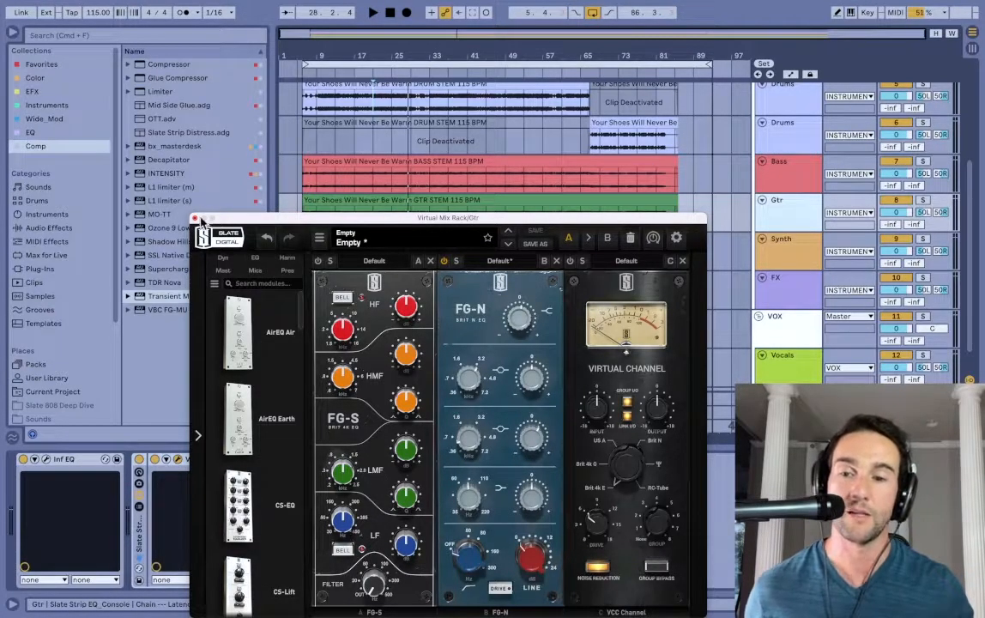
left_click(196, 218)
Review the Vocals track's device chain and look over the master chain and the full stem arrangement
left_click(705, 332)
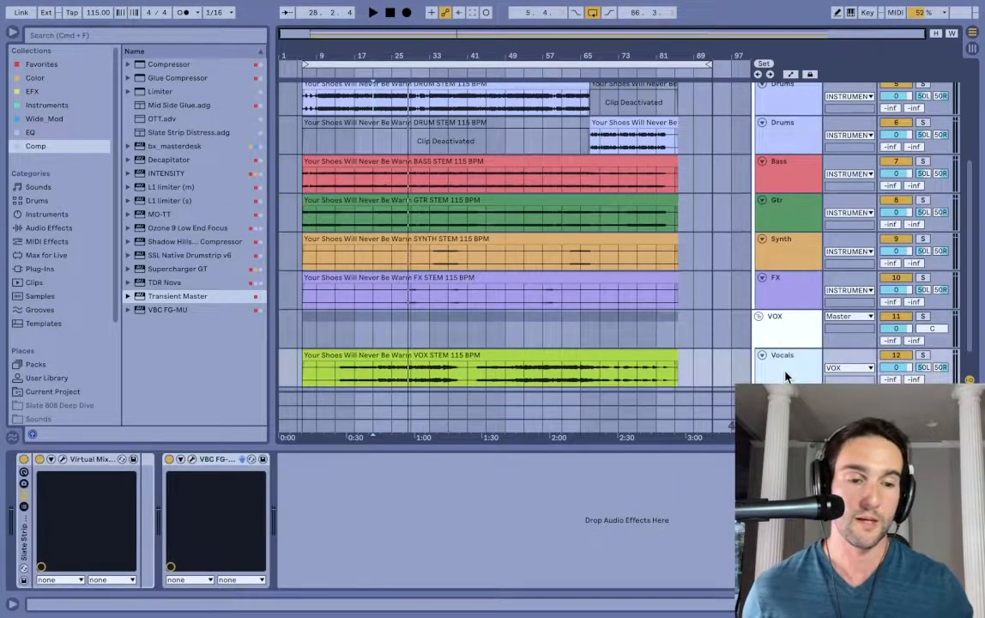
scroll(705, 335, "down", 1)
left_click(785, 296)
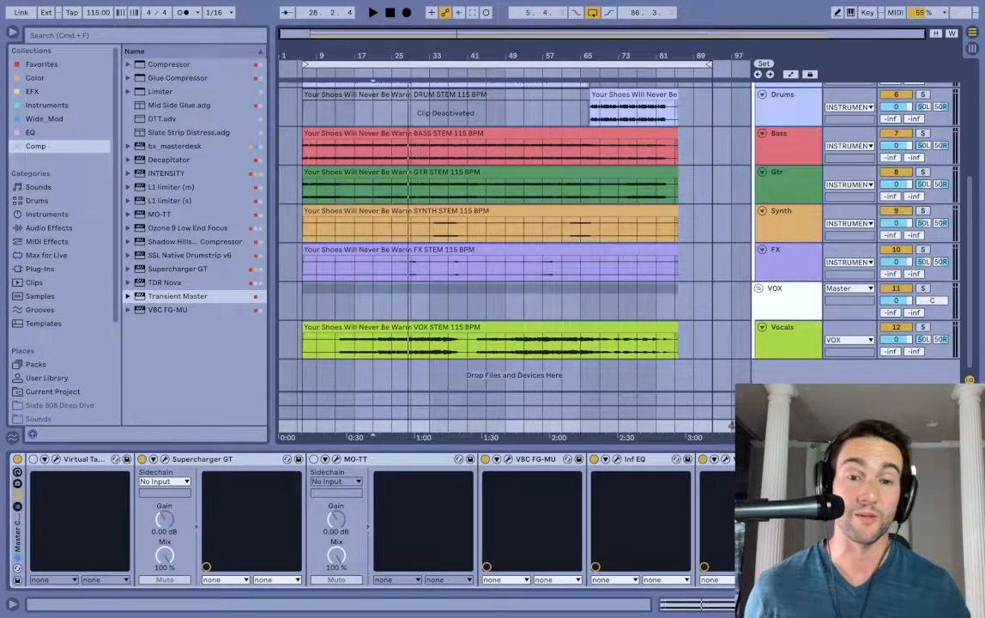
scroll(515, 232, "up", 7)
scroll(515, 232, "down", 4)
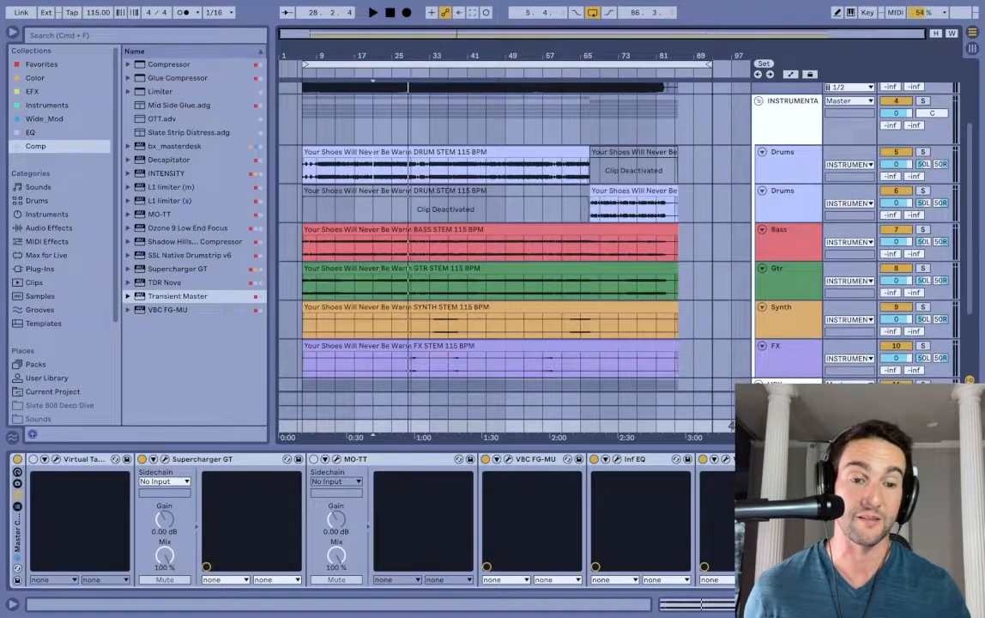
scroll(515, 232, "down", 3)
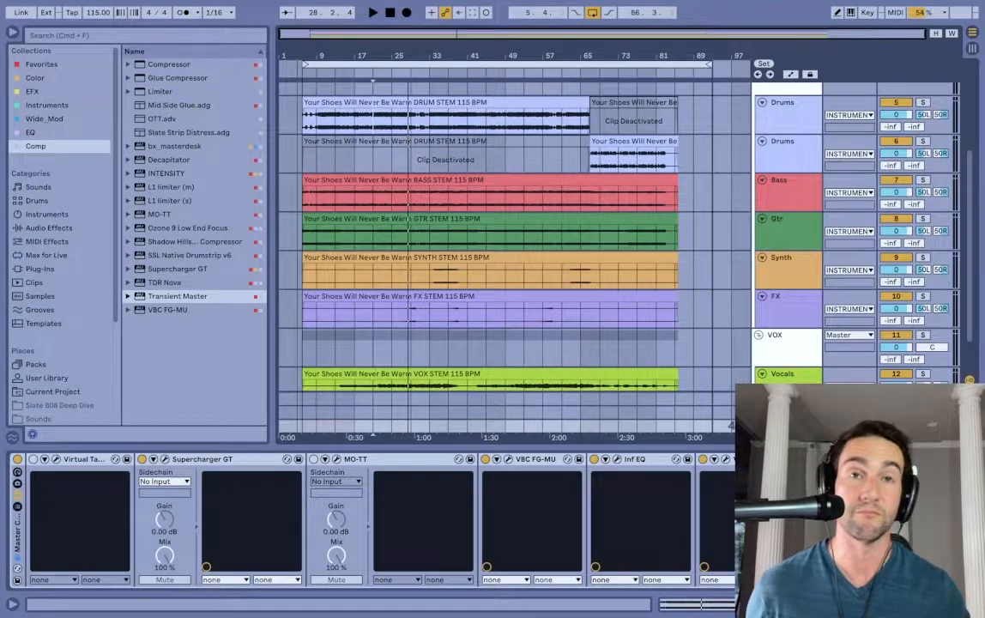